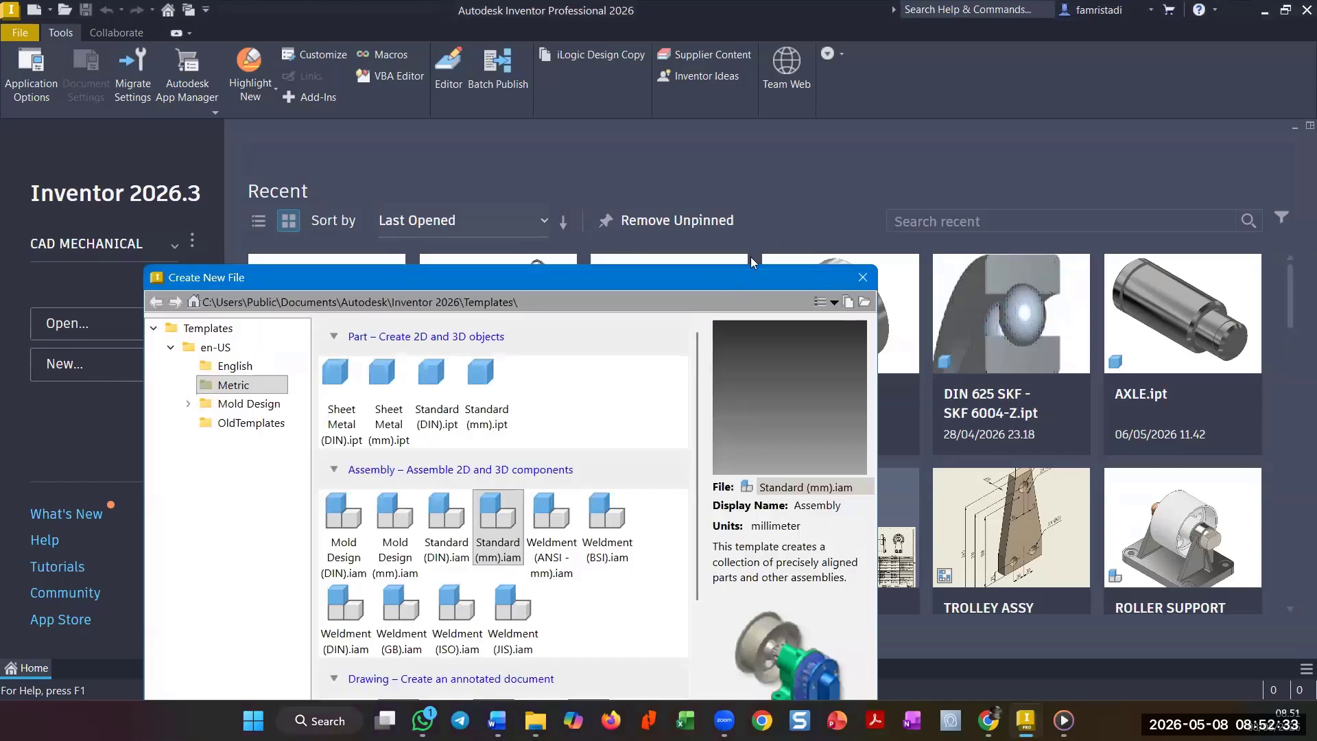
- Create a new presentation file from the metric Standard (mm).ipn template
left_click_drag(722, 282, 830, 105)
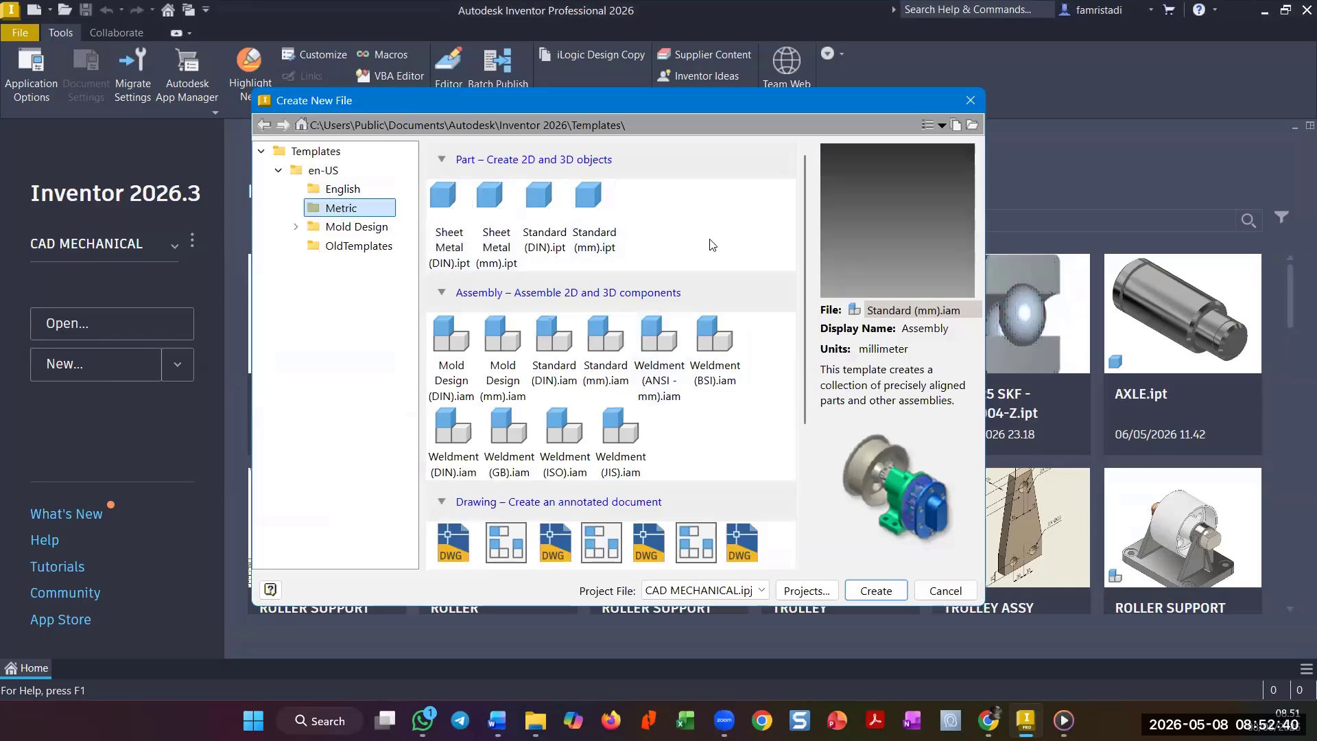
scroll(708, 250, "down", 1)
scroll(708, 249, "up", 1)
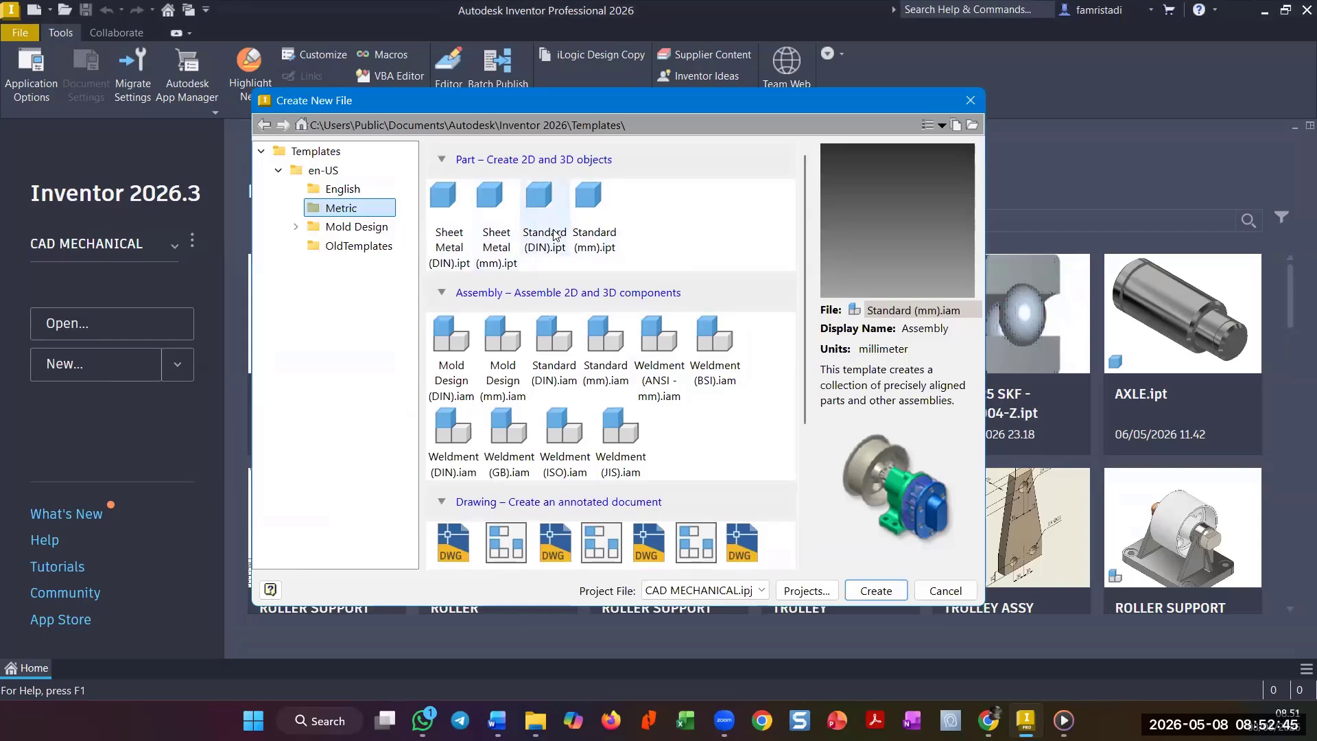
scroll(555, 247, "down", 2)
scroll(627, 334, "down", 2)
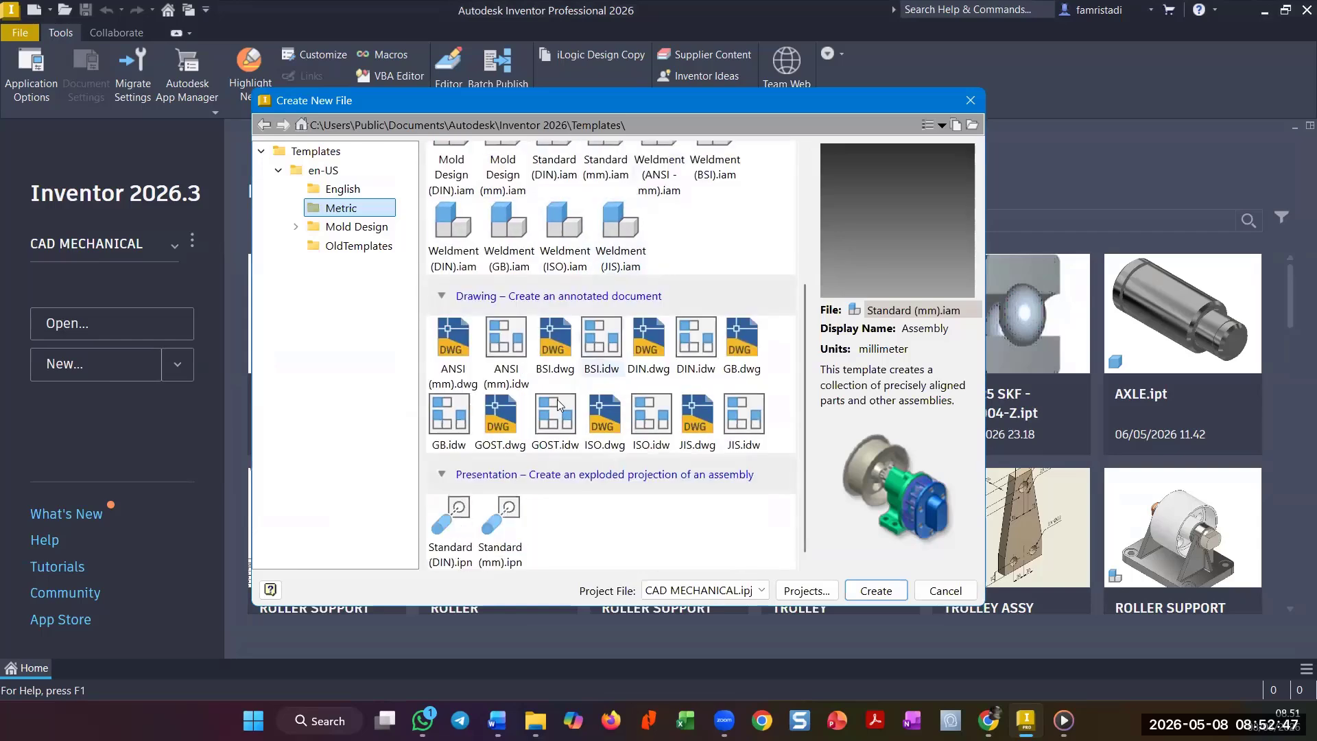
scroll(698, 226, "up", 3)
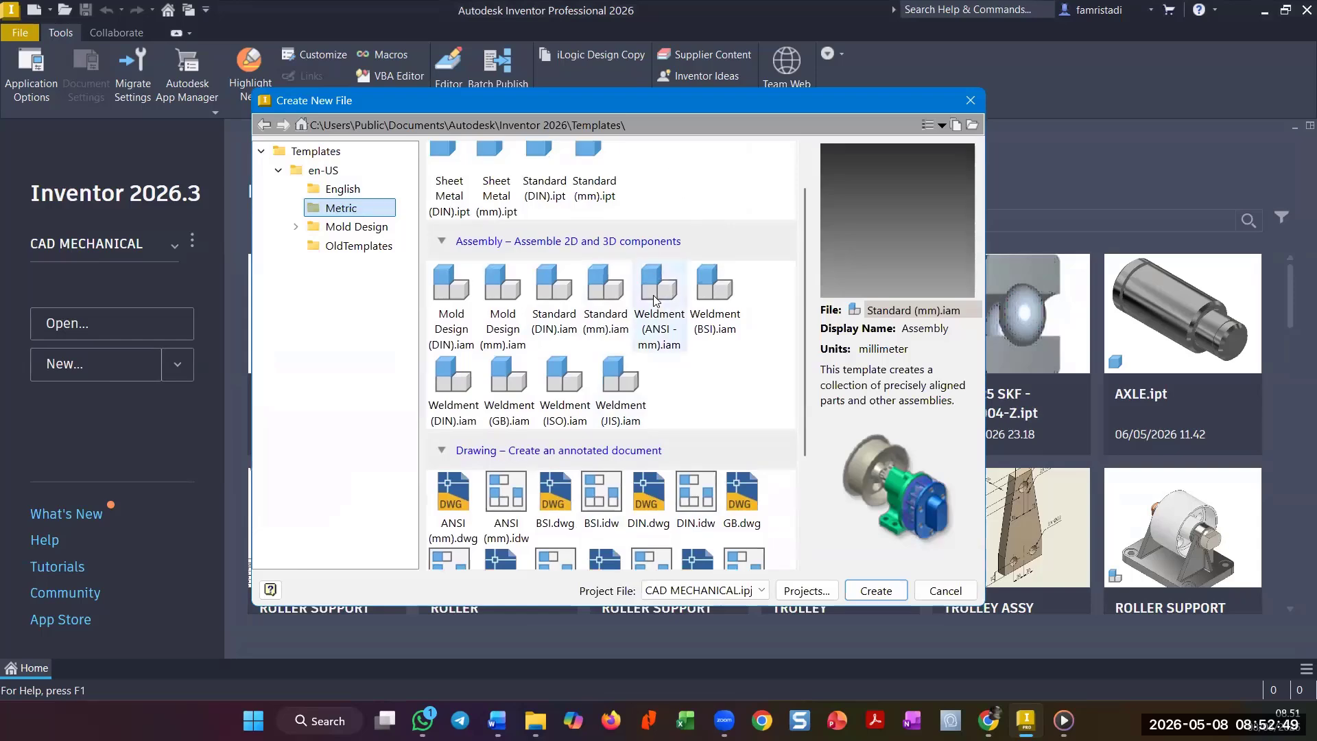
scroll(672, 326, "down", 3)
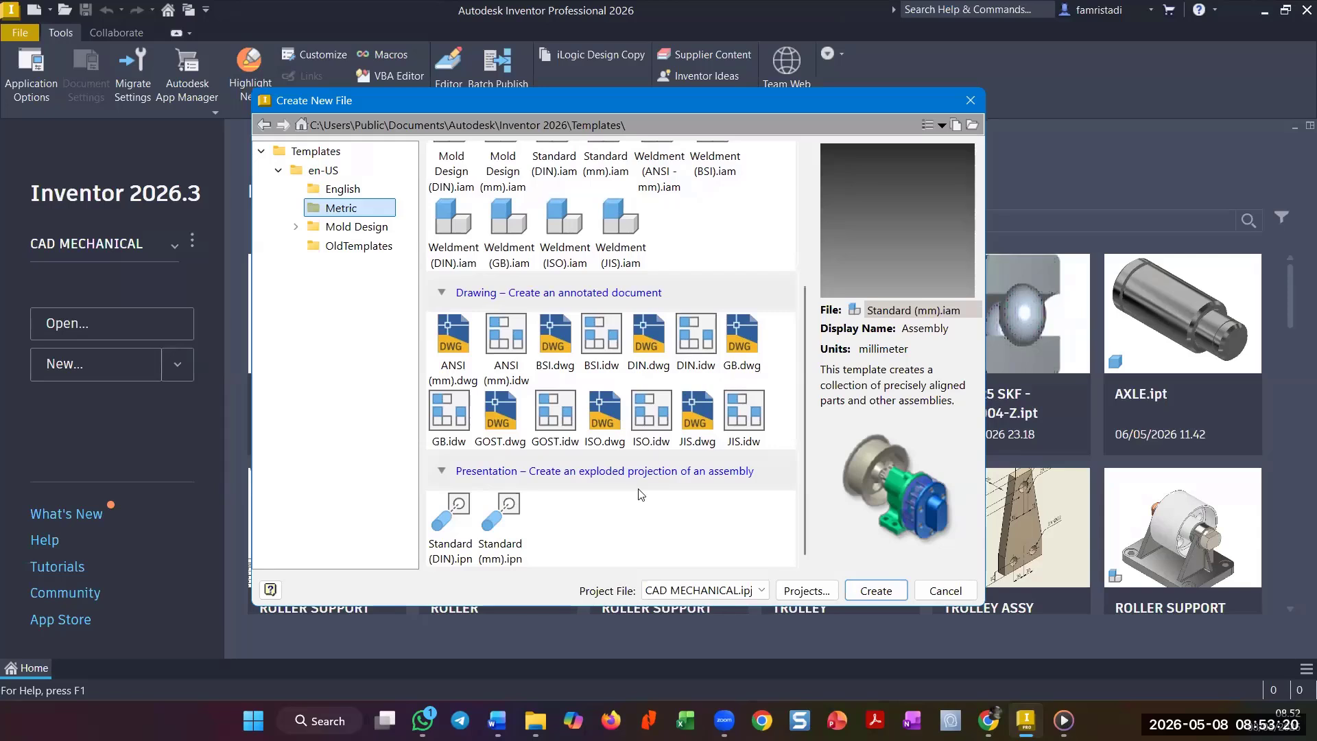
left_click(507, 512)
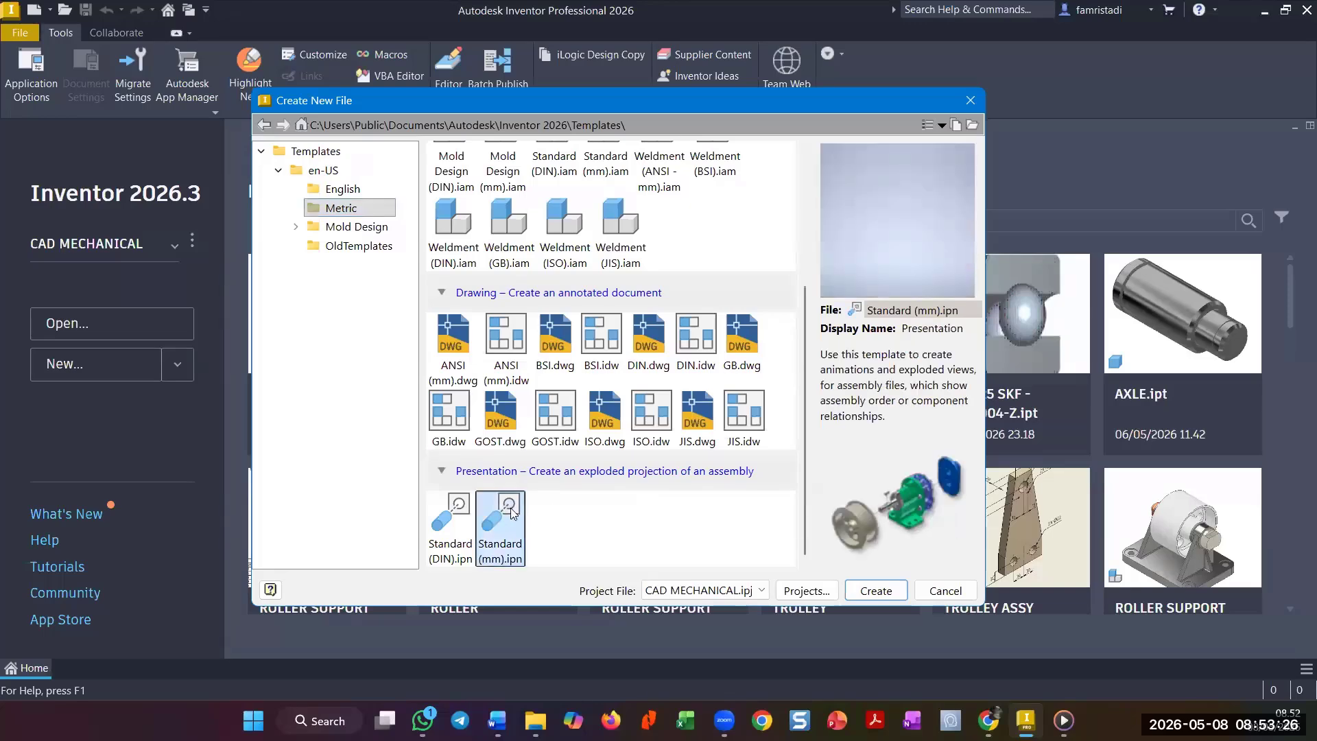
double_click(511, 513)
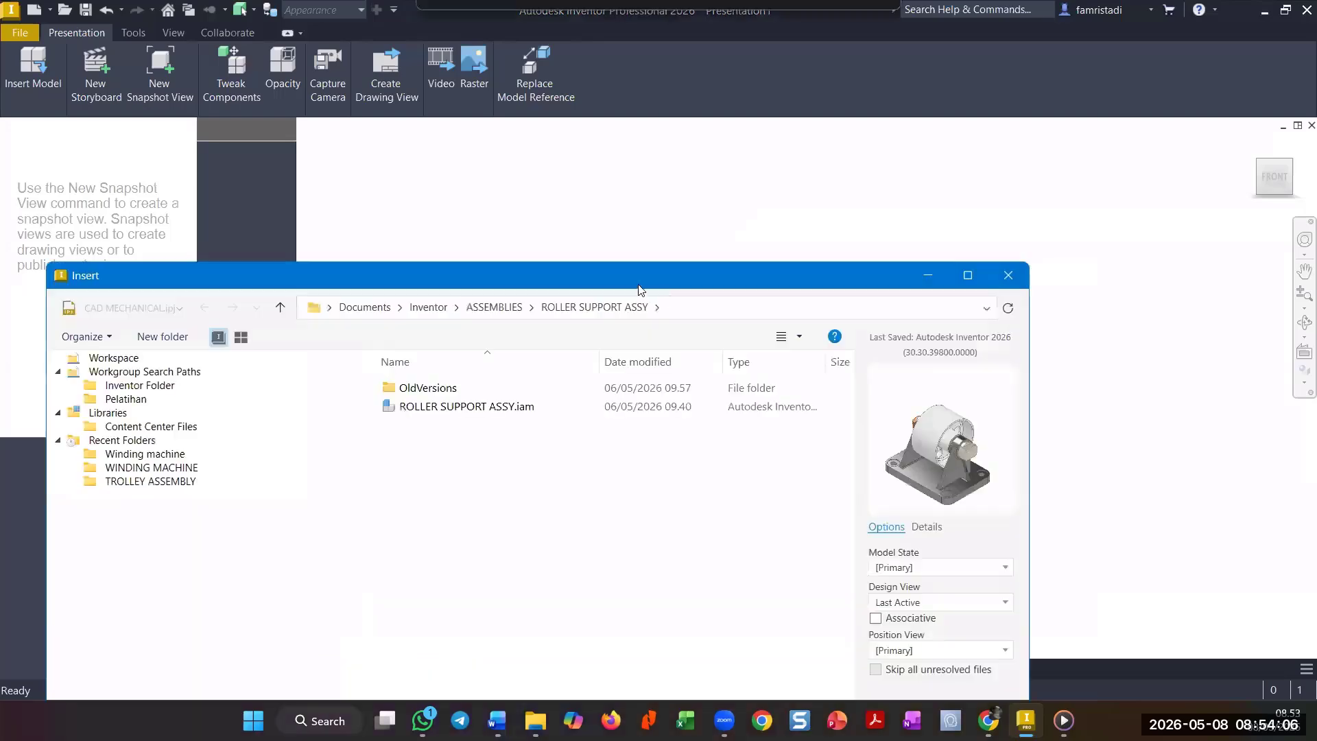
- Insert ROLLER SUPPORT ASSY.iam from the ASSEMBLIES > ROLLER SUPPORT ASSY folder into the presentation
left_click_drag(684, 272, 919, 80)
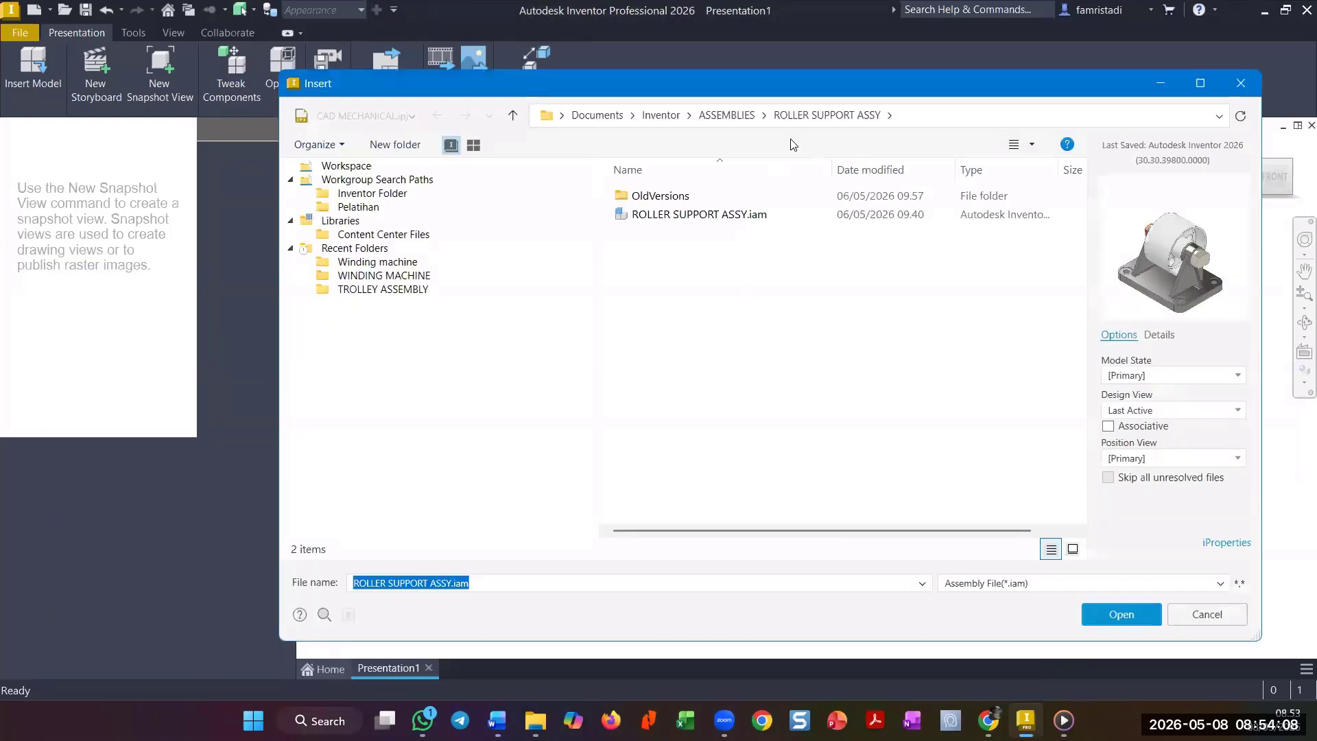
left_click(731, 116)
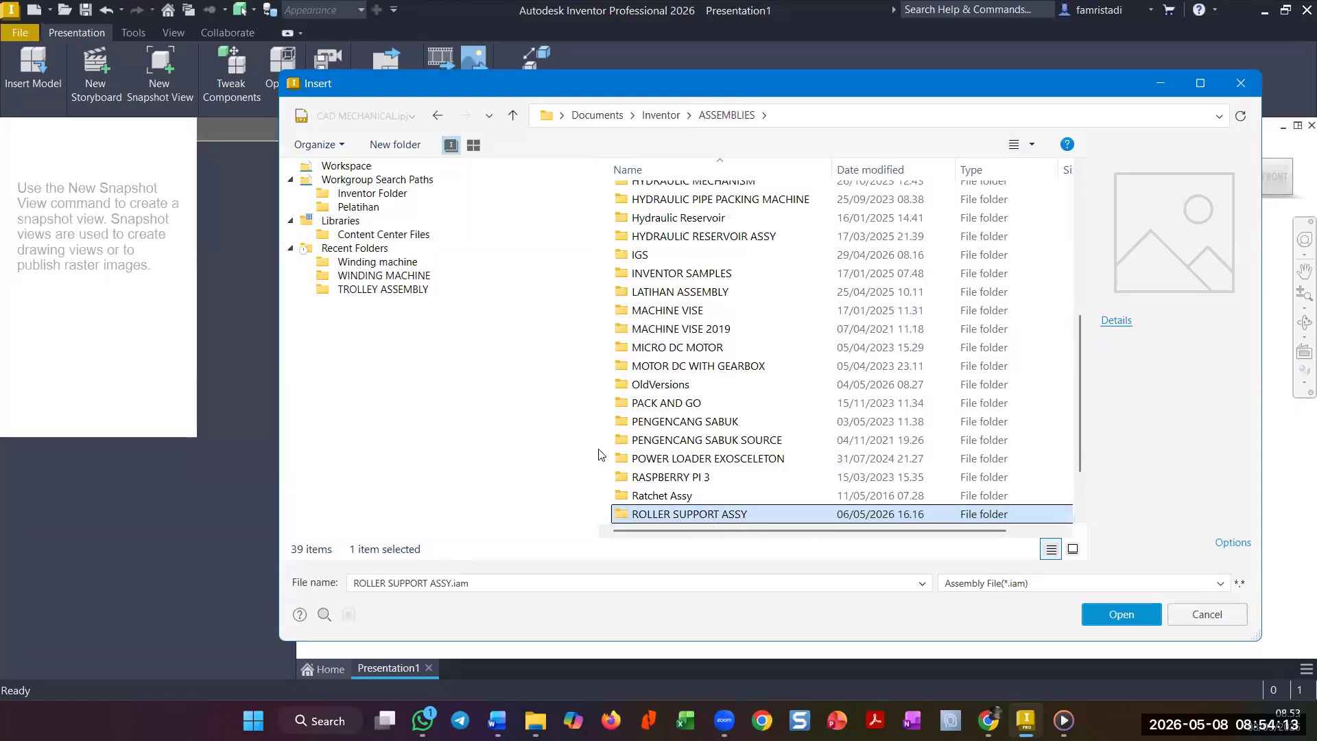
left_click(717, 519)
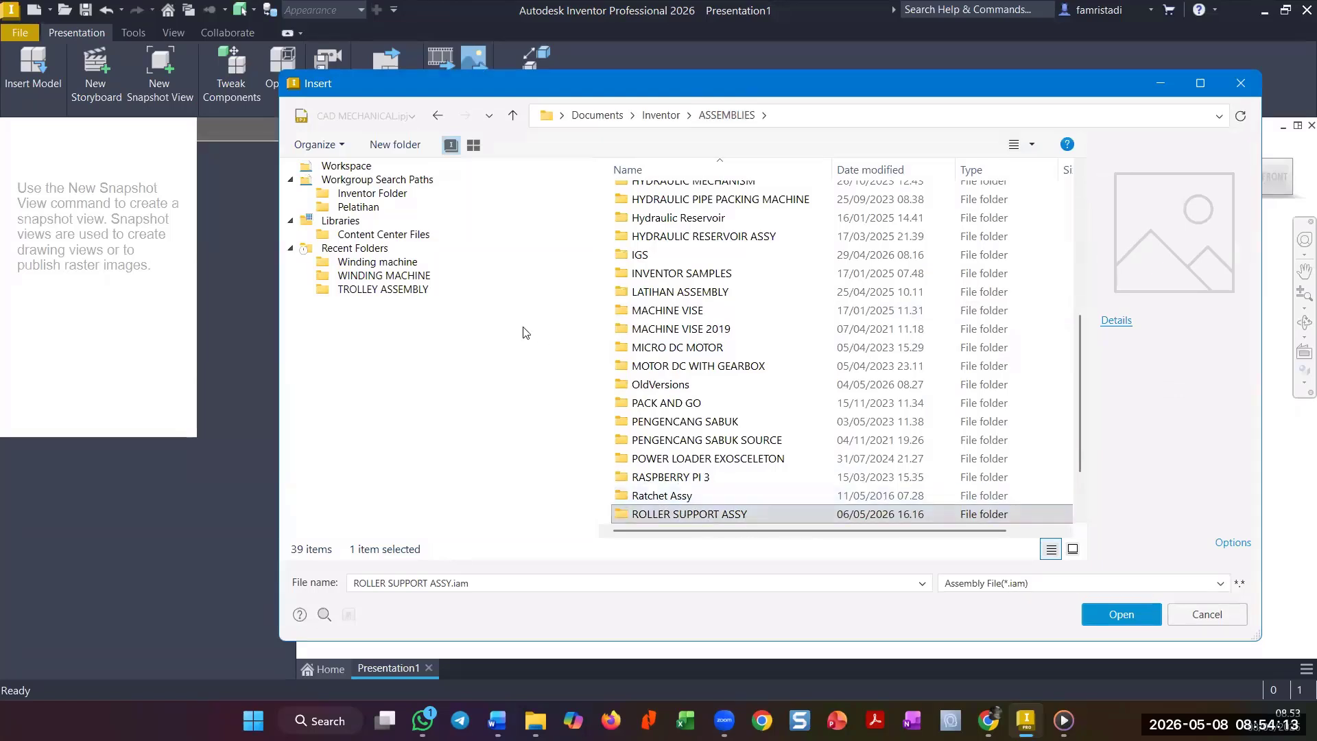
double_click(723, 519)
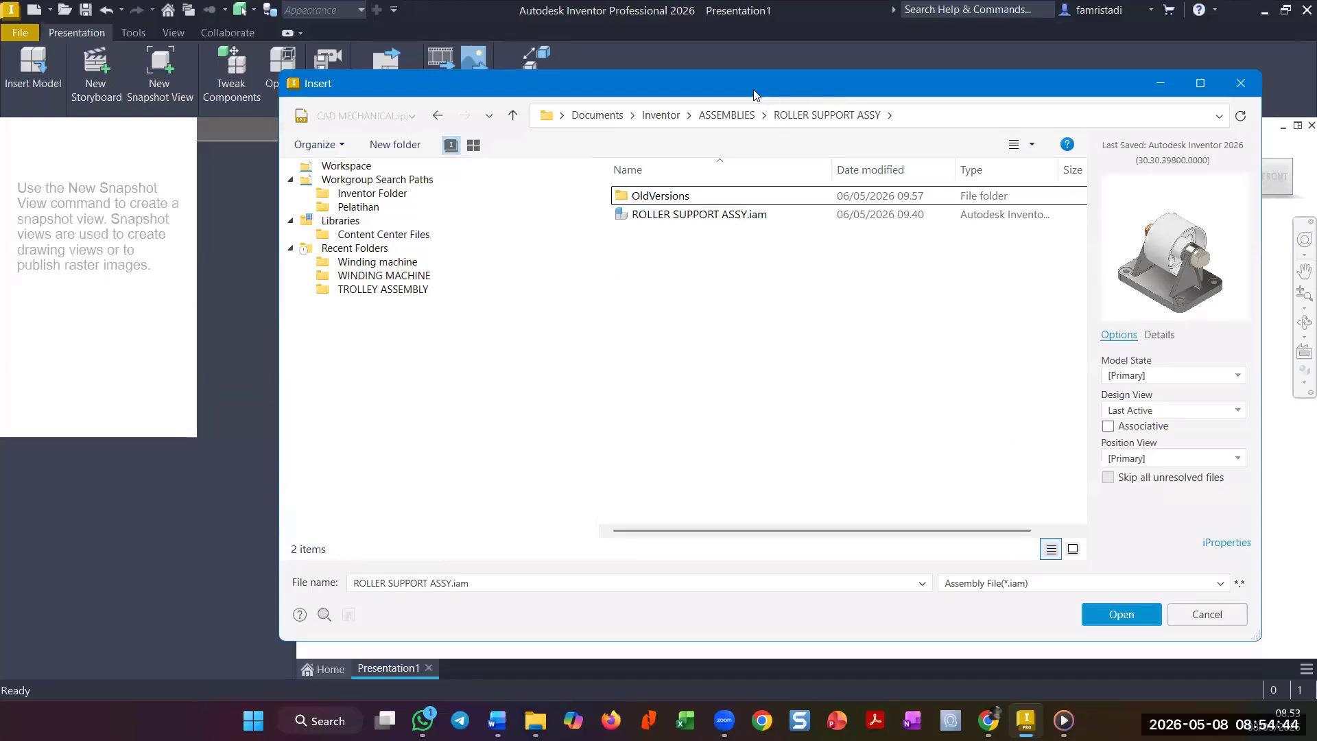
left_click_drag(794, 85, 744, 90)
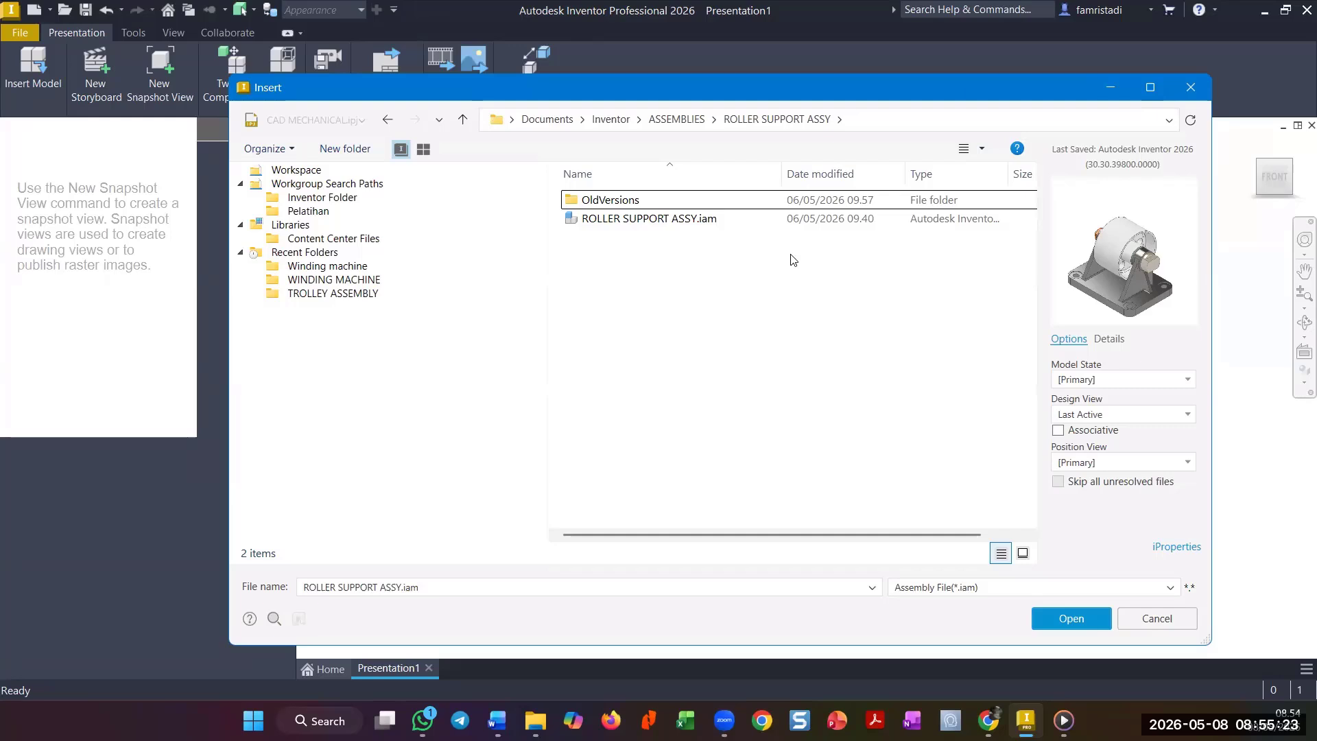
left_click(669, 222)
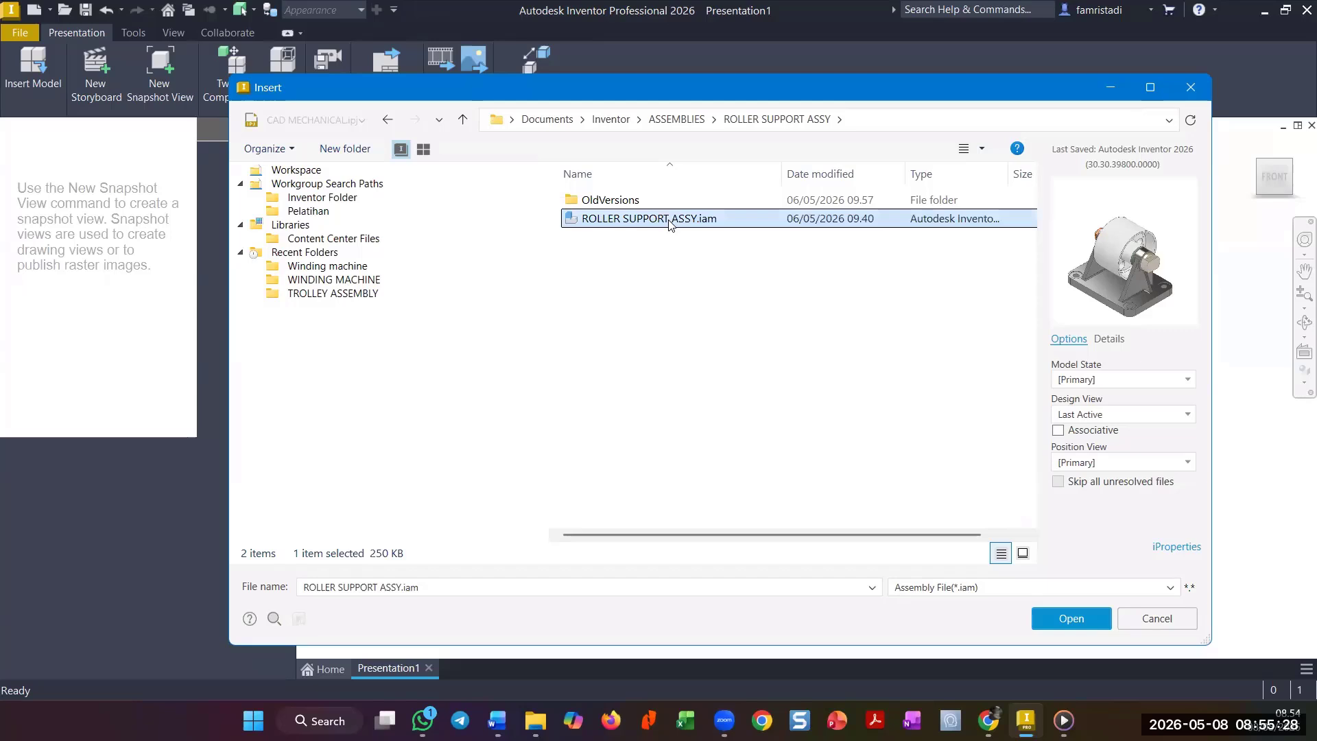
left_click(1072, 620)
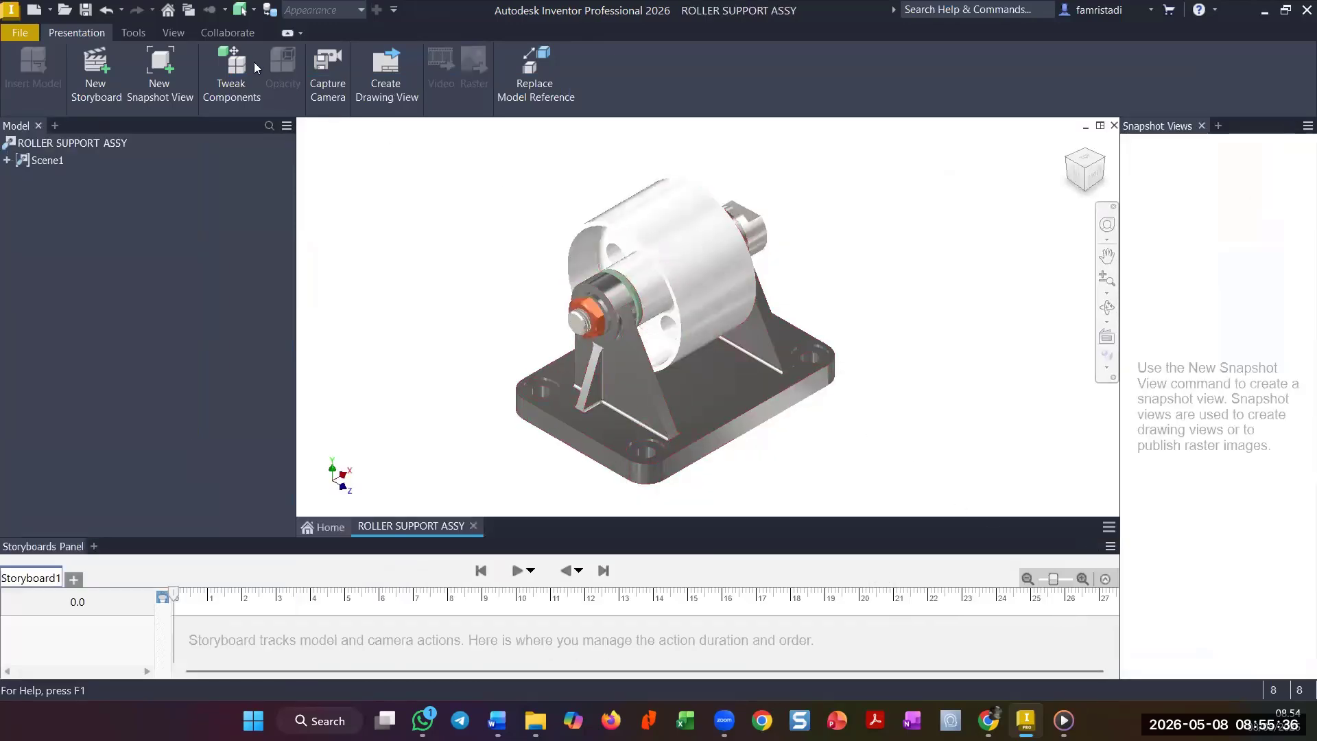
- Set the visual style of the roller support model to Shaded with Edges
left_click(169, 33)
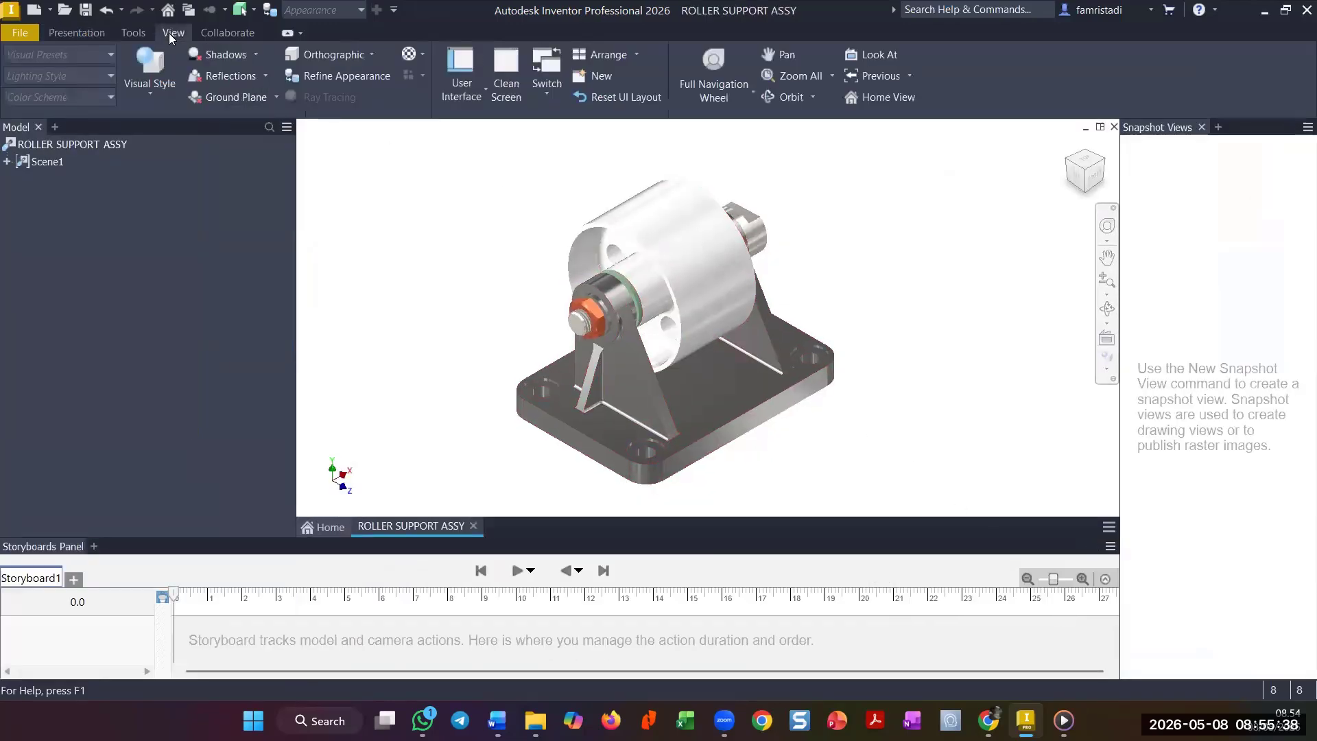
left_click(142, 85)
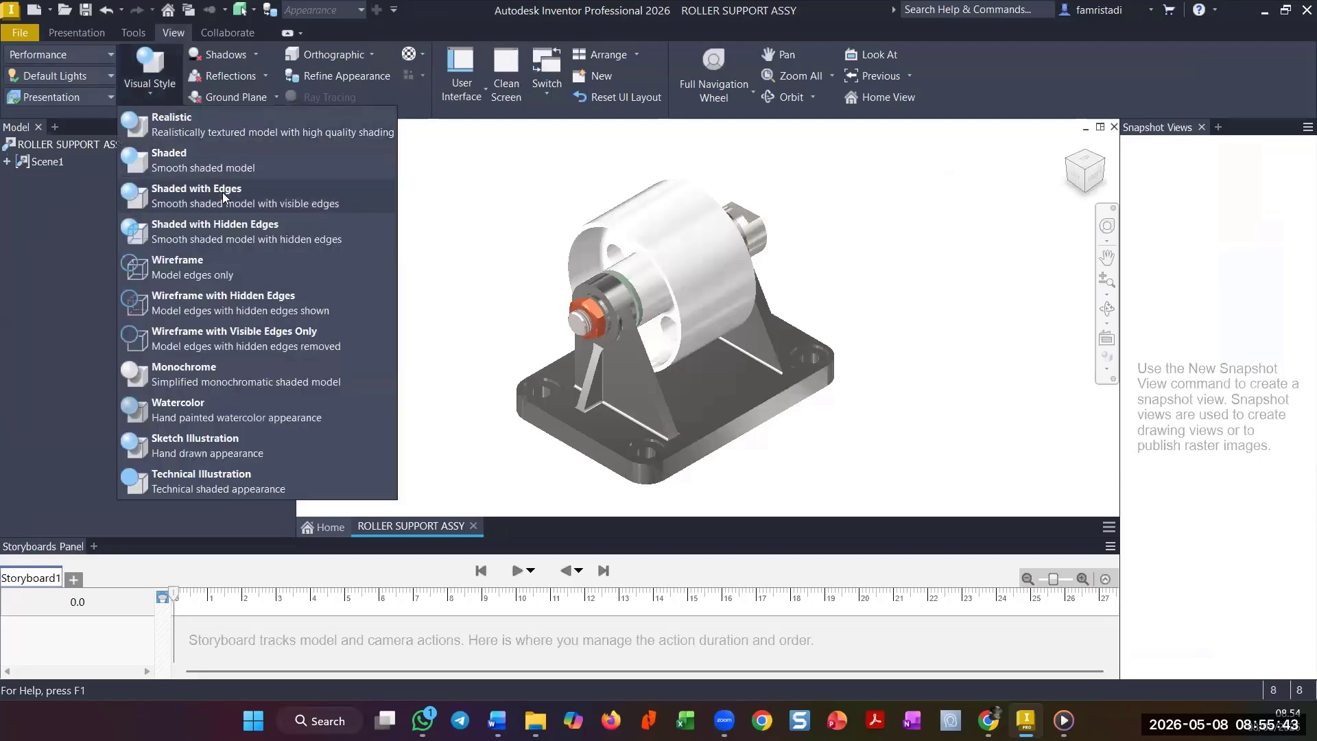
left_click(269, 200)
middle_click_drag(774, 279, 809, 284)
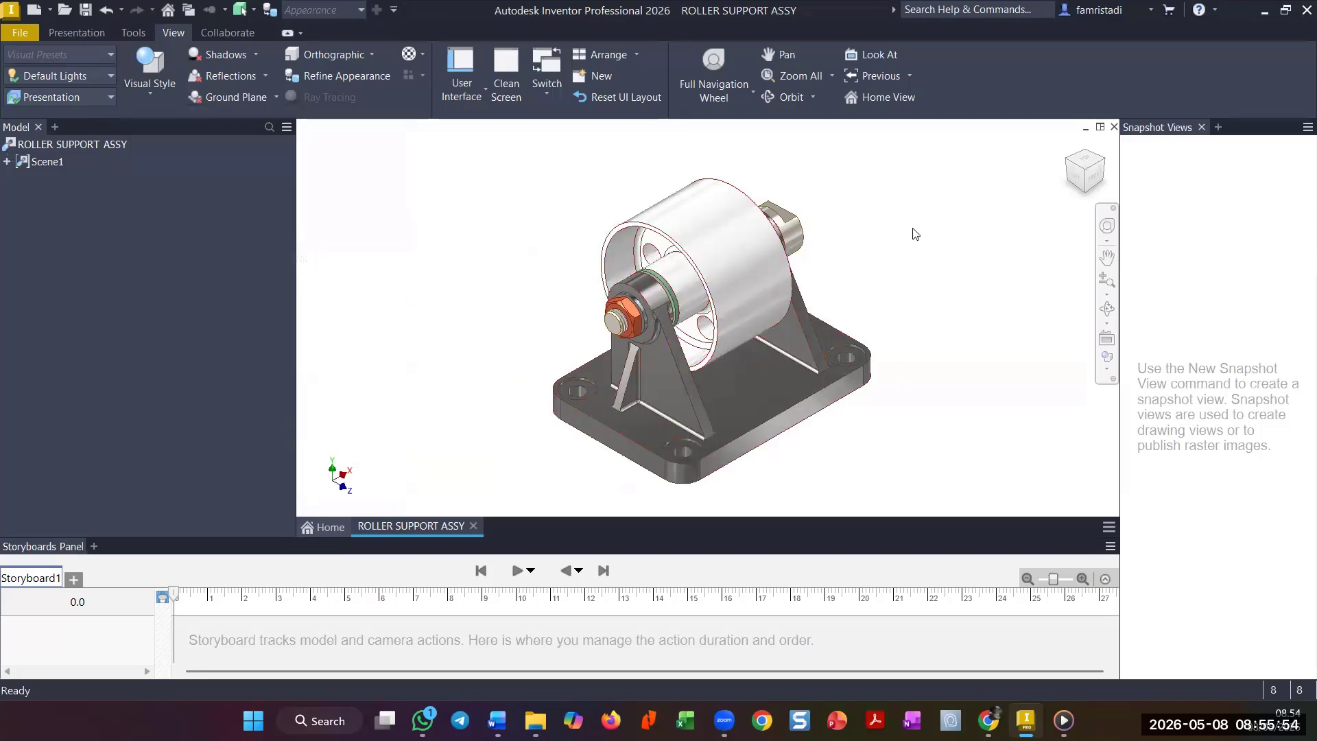
- Expand Scene1 and the ROLLER SUPPORT ASSY.iam node to list the components, and examine the assembly's roller, bracket and nut
left_click(8, 161)
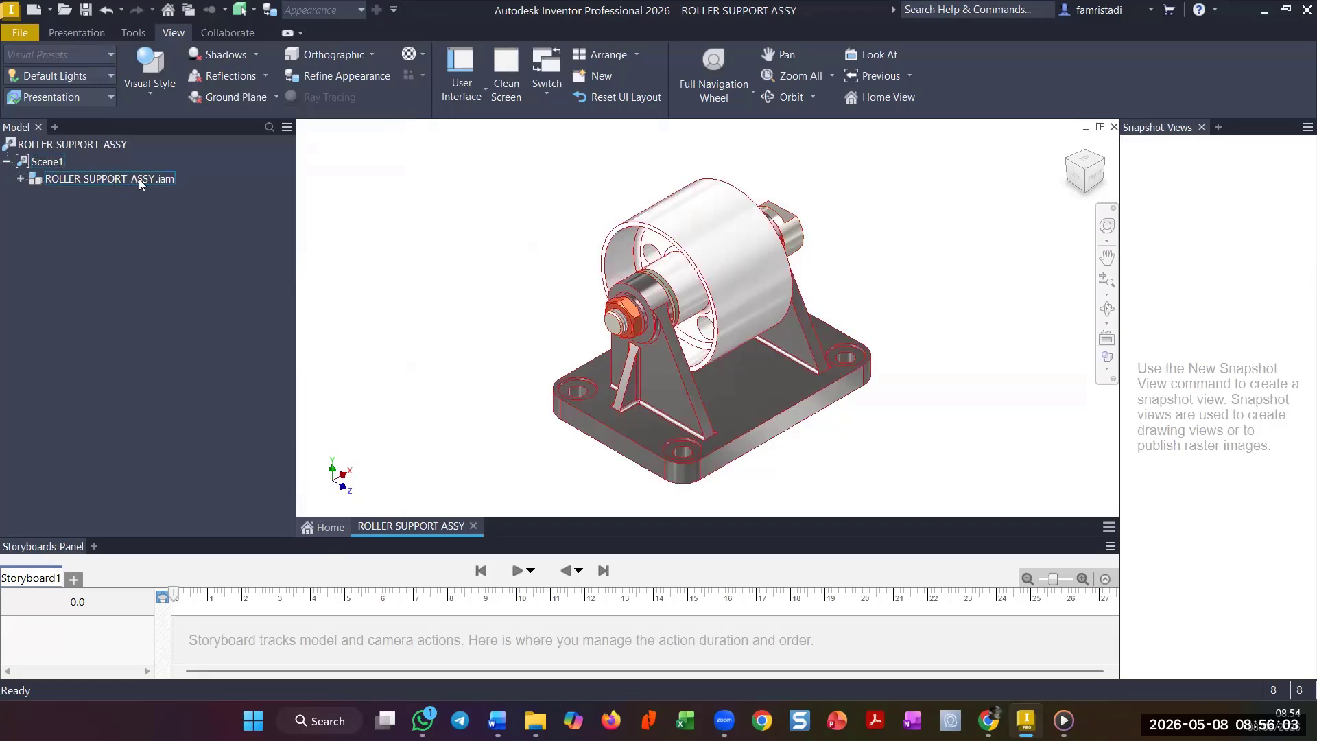
left_click(24, 178)
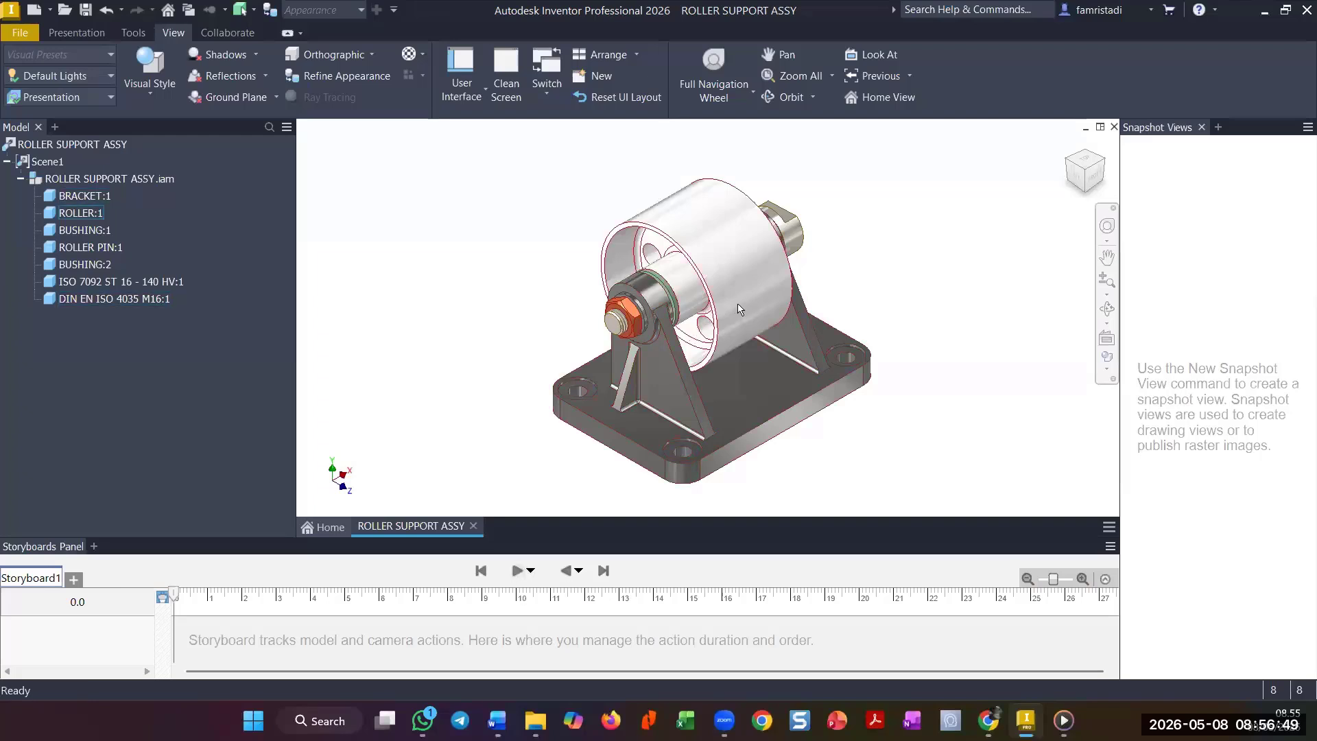
scroll(765, 299, "down", 2)
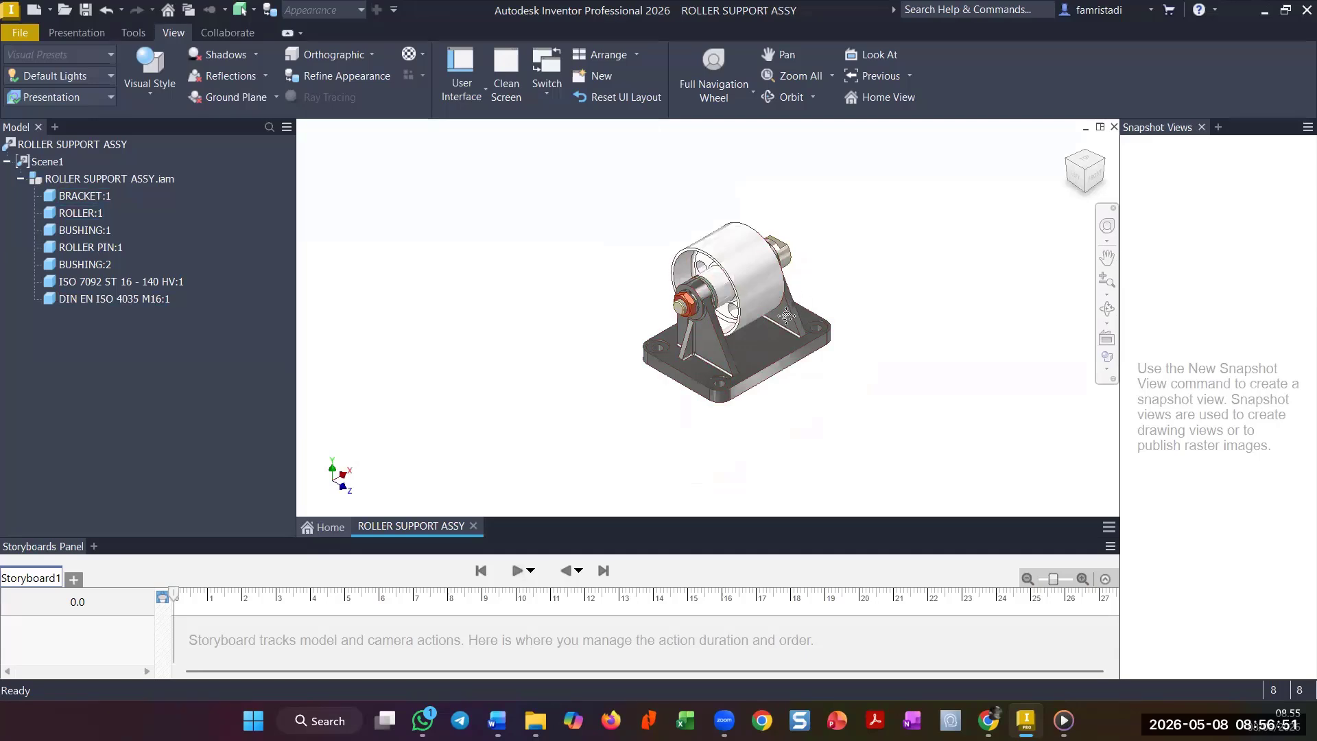
mouse_move(789, 312)
middle_mouse_down()
mouse_move(753, 348)
mouse_move(771, 325)
middle_mouse_up()
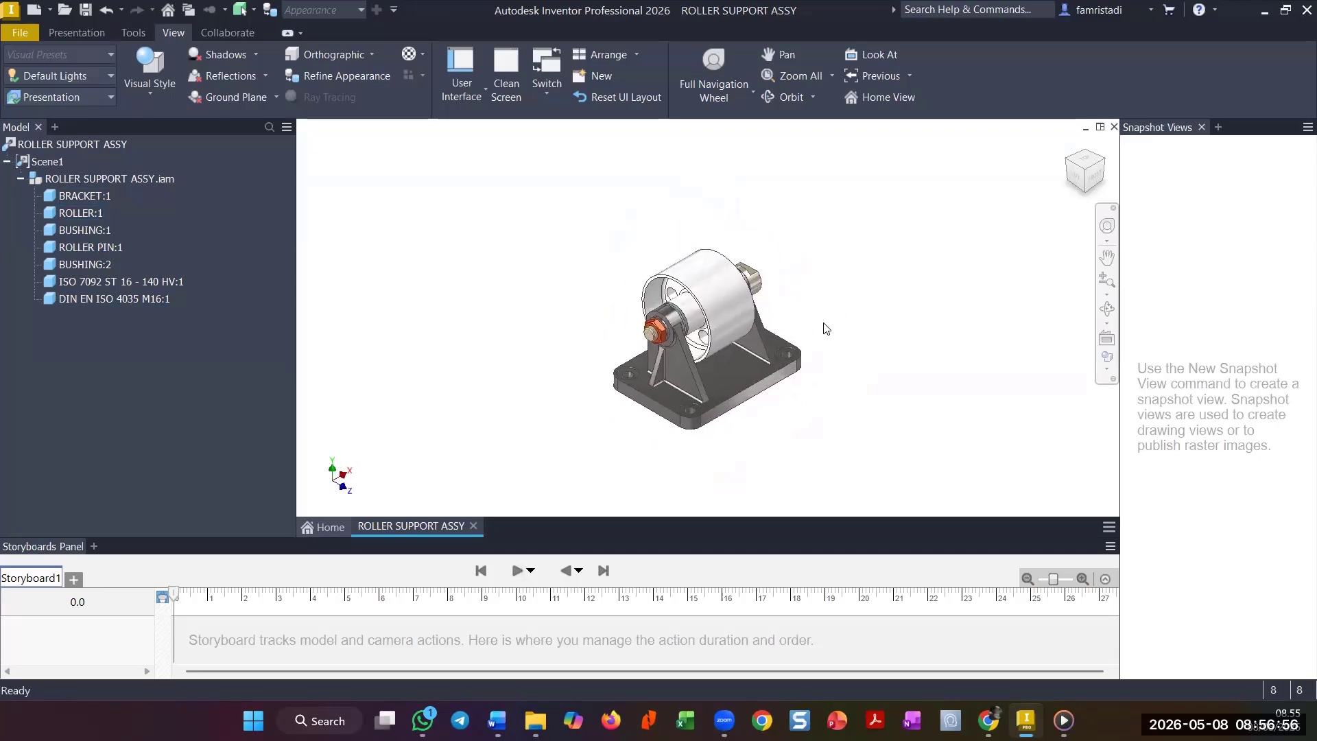
scroll(758, 362, "down", 3)
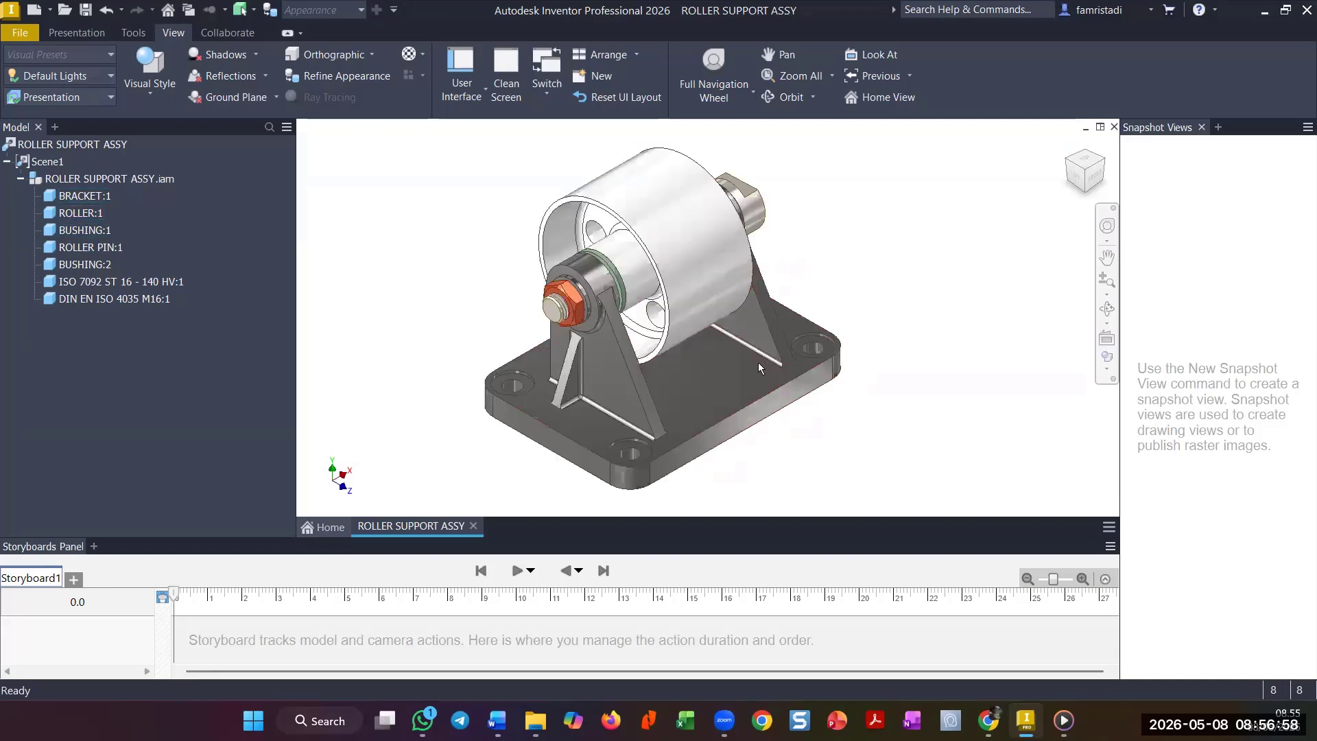
middle_click_drag(710, 327, 763, 322)
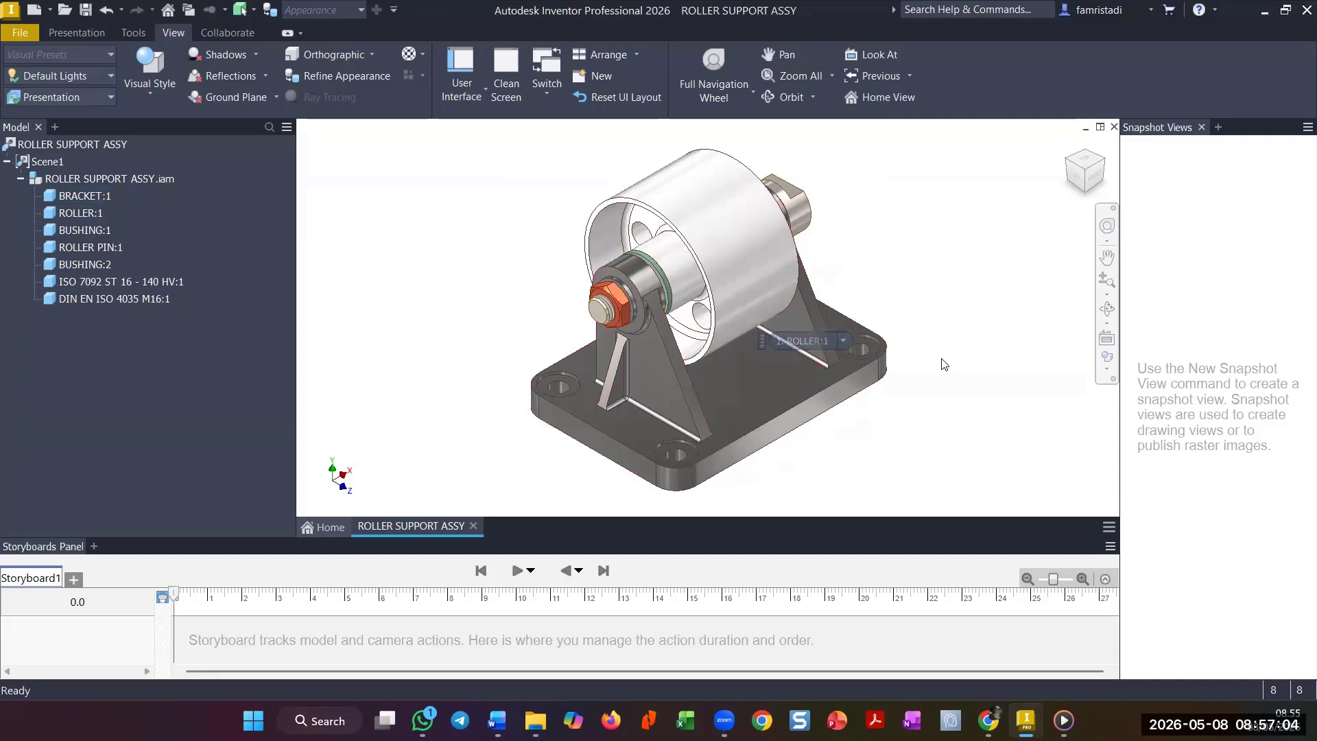
scroll(938, 362, "up", 3)
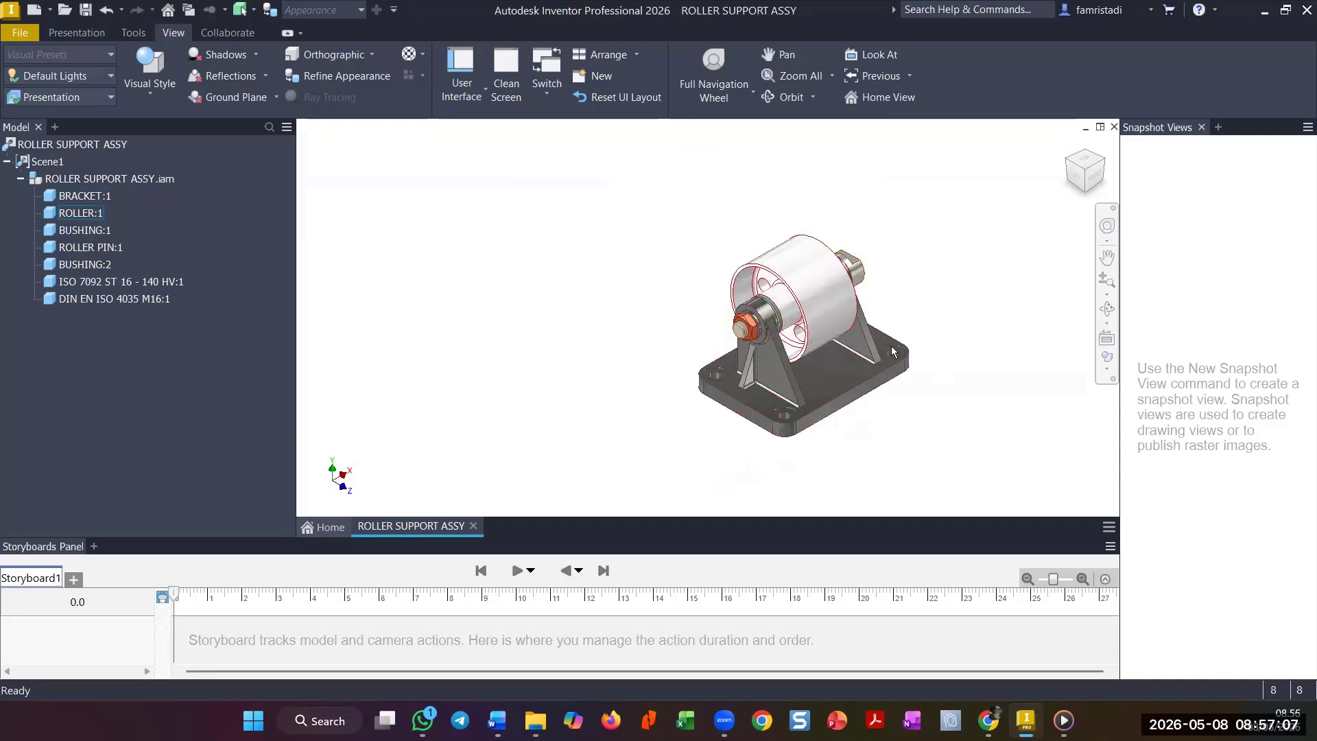
scroll(956, 405, "down", 3)
middle_click_drag(957, 391, 932, 352)
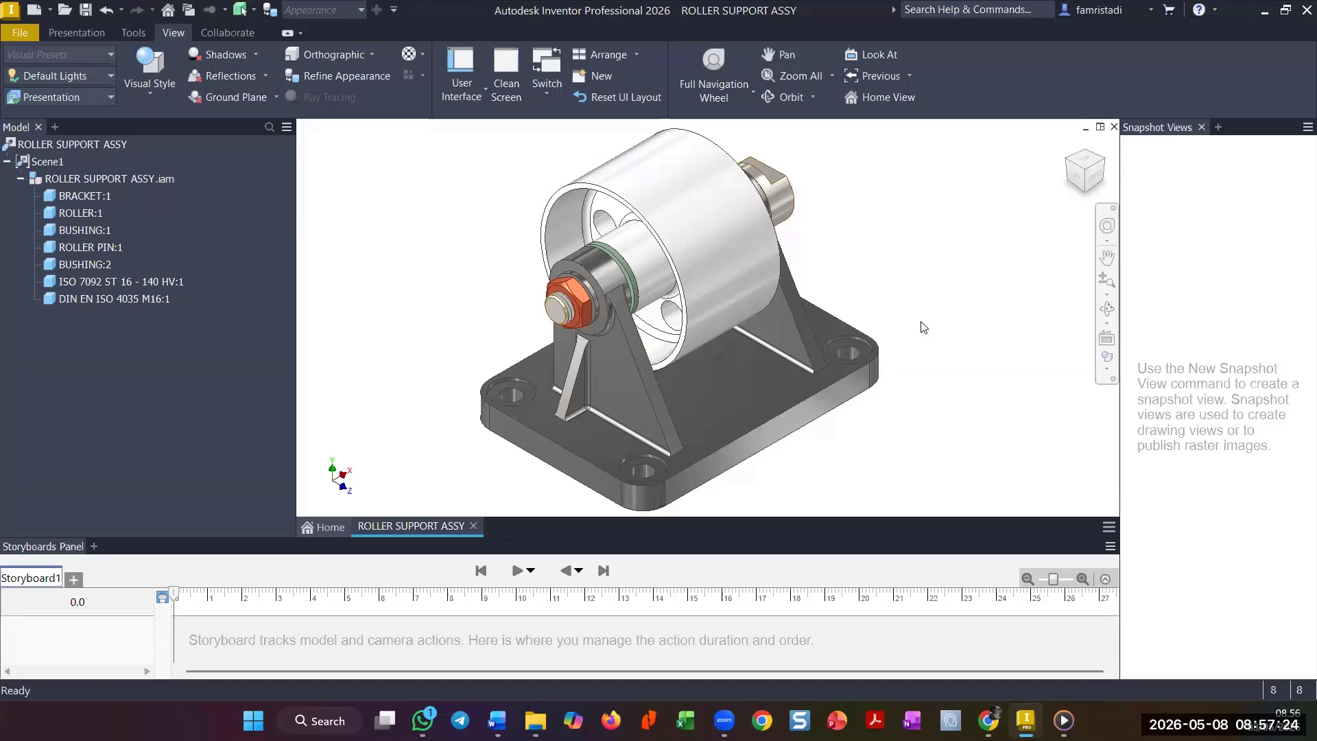
scroll(922, 324, "down", 5)
scroll(916, 321, "up", 3)
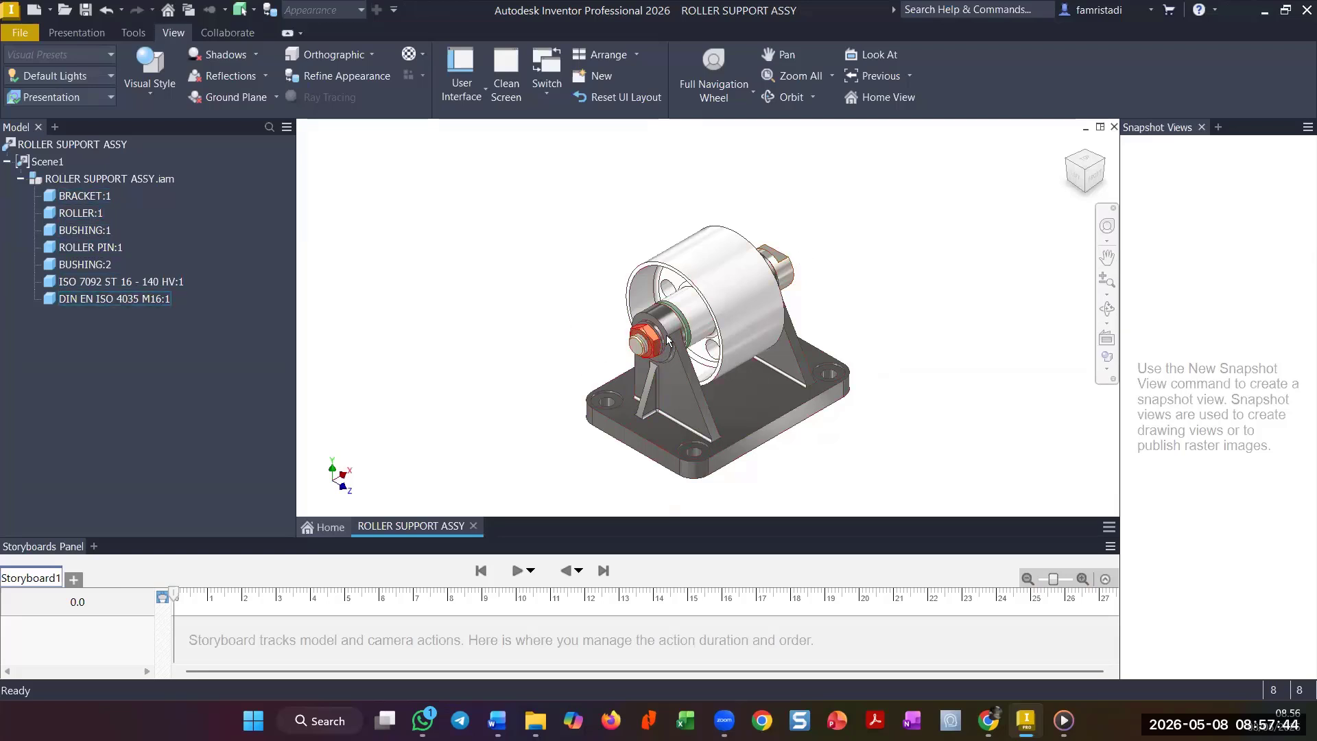
mouse_move(662, 336)
middle_click_drag(860, 452, 862, 420)
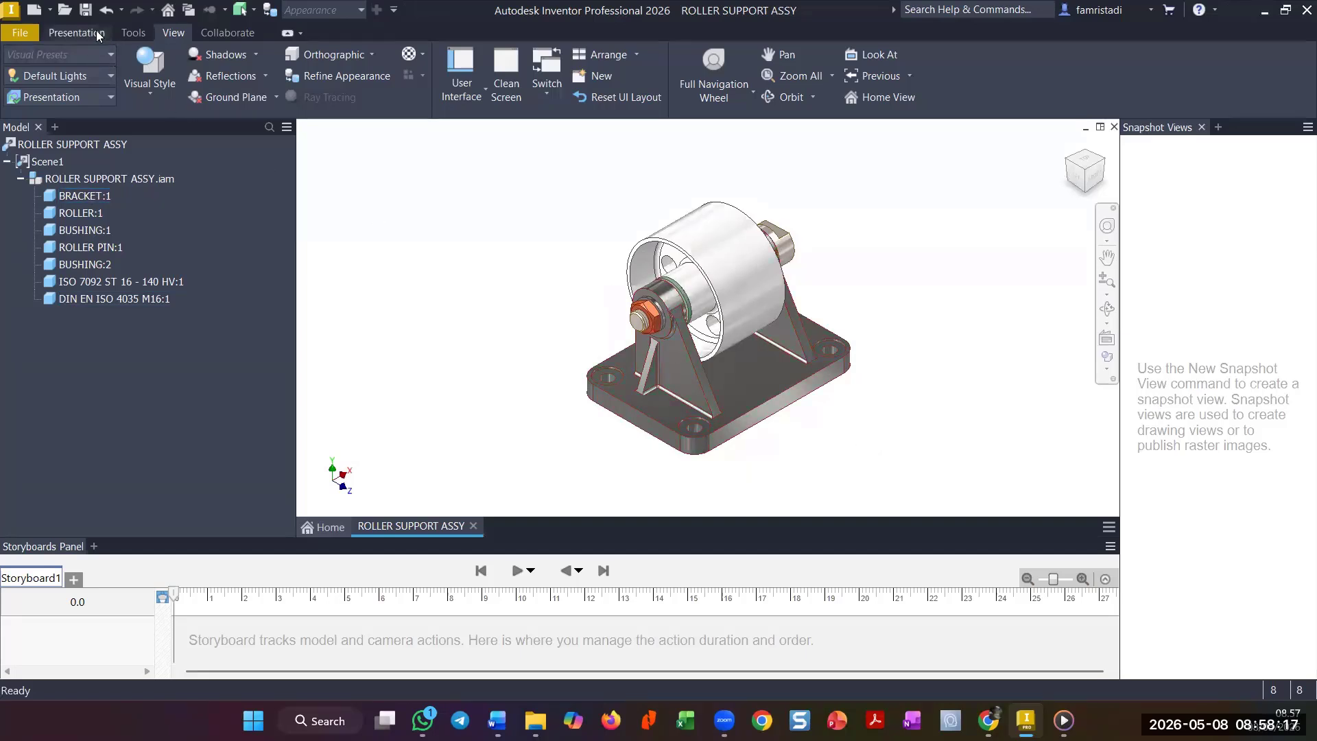
- Tweak the DIN EN ISO 4035 M16 nut, moving it about 123 mm outward along the roller pin's X axis
left_click(75, 33)
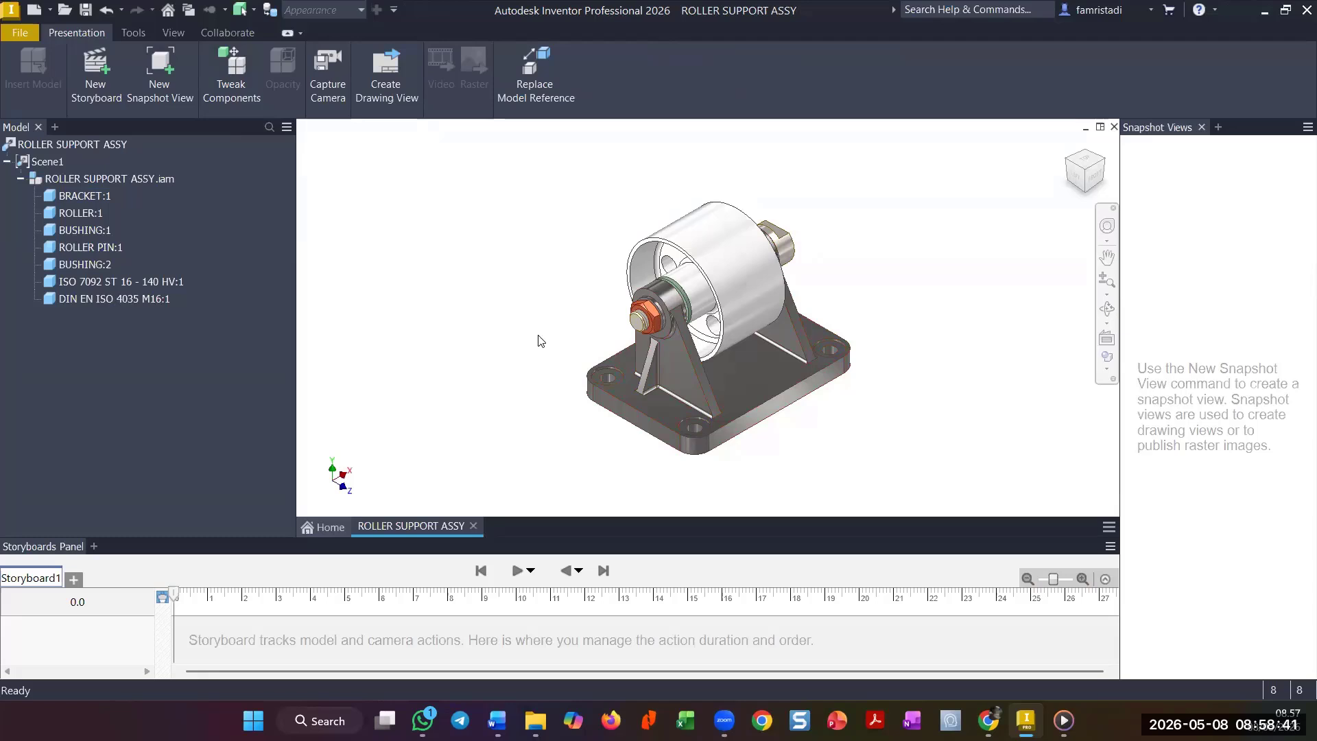
key("t")
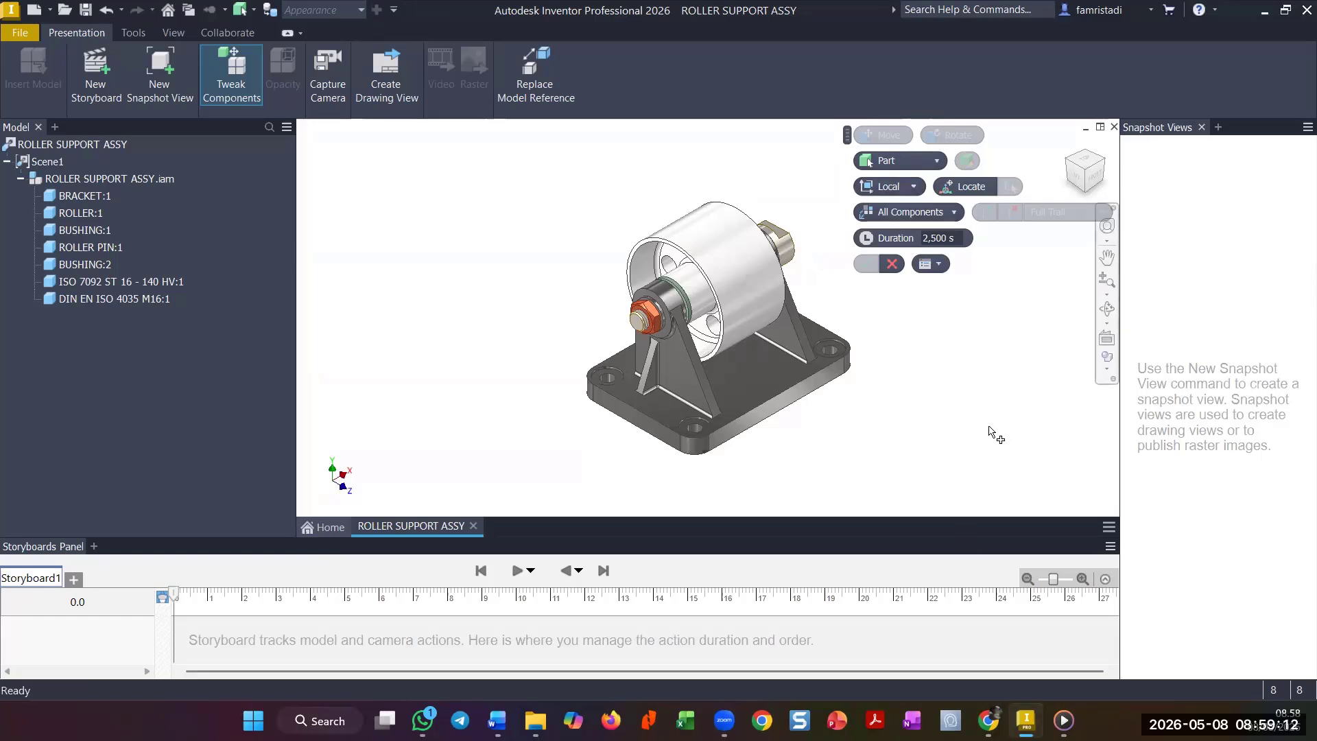
left_click(657, 319)
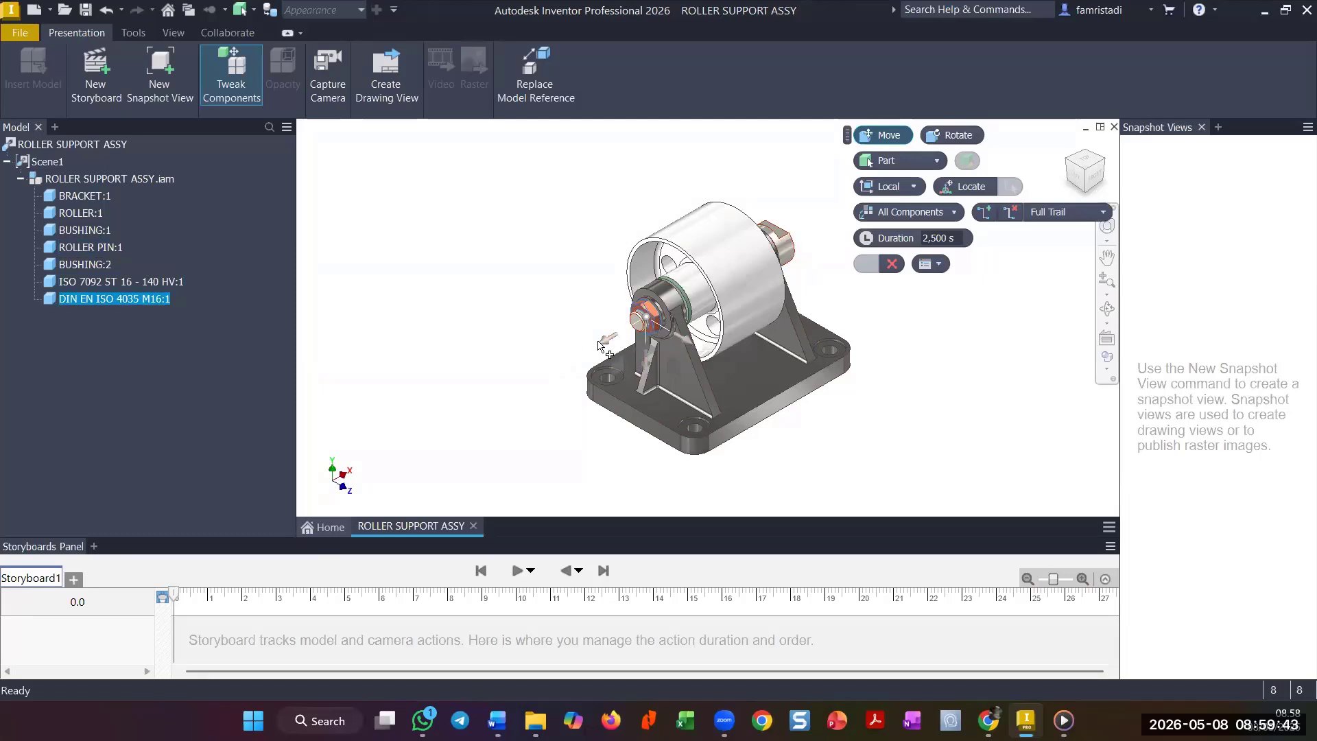
left_click_drag(605, 346, 566, 376)
left_click_drag(548, 377, 487, 406)
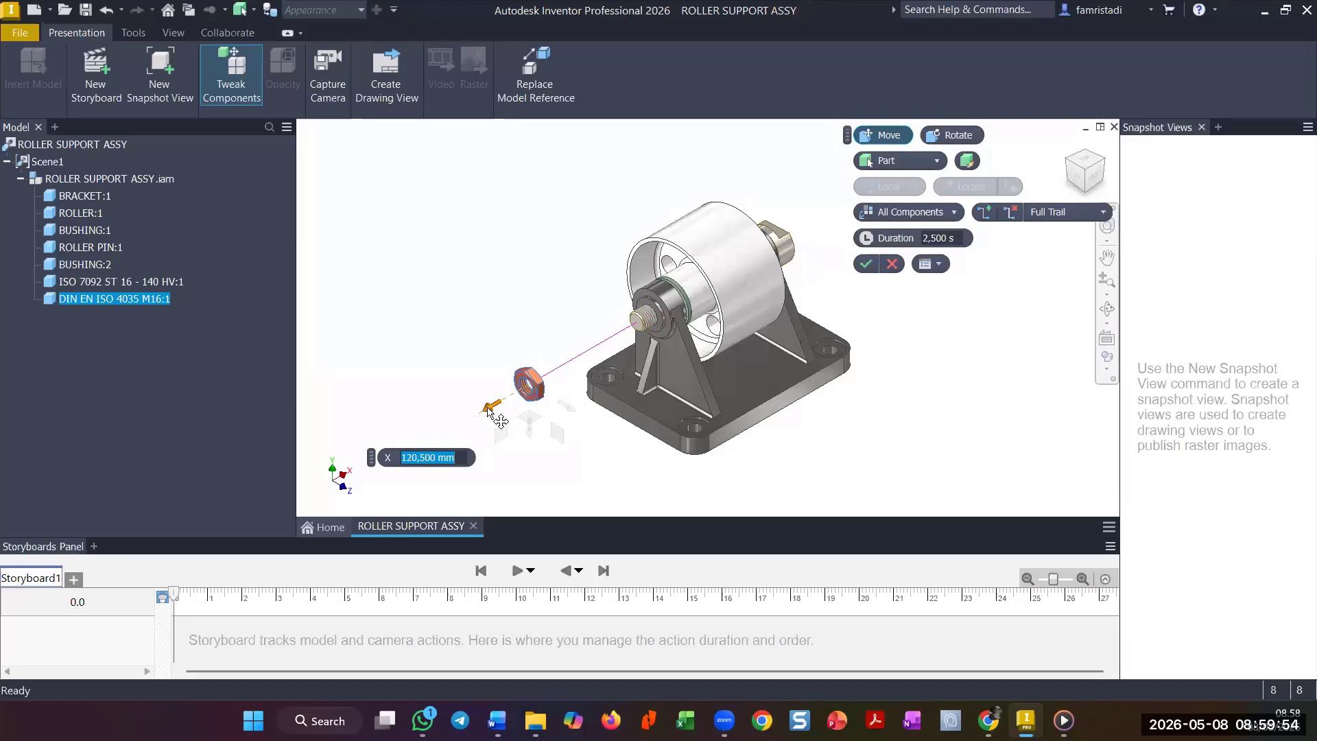
left_click_drag(487, 407, 482, 412)
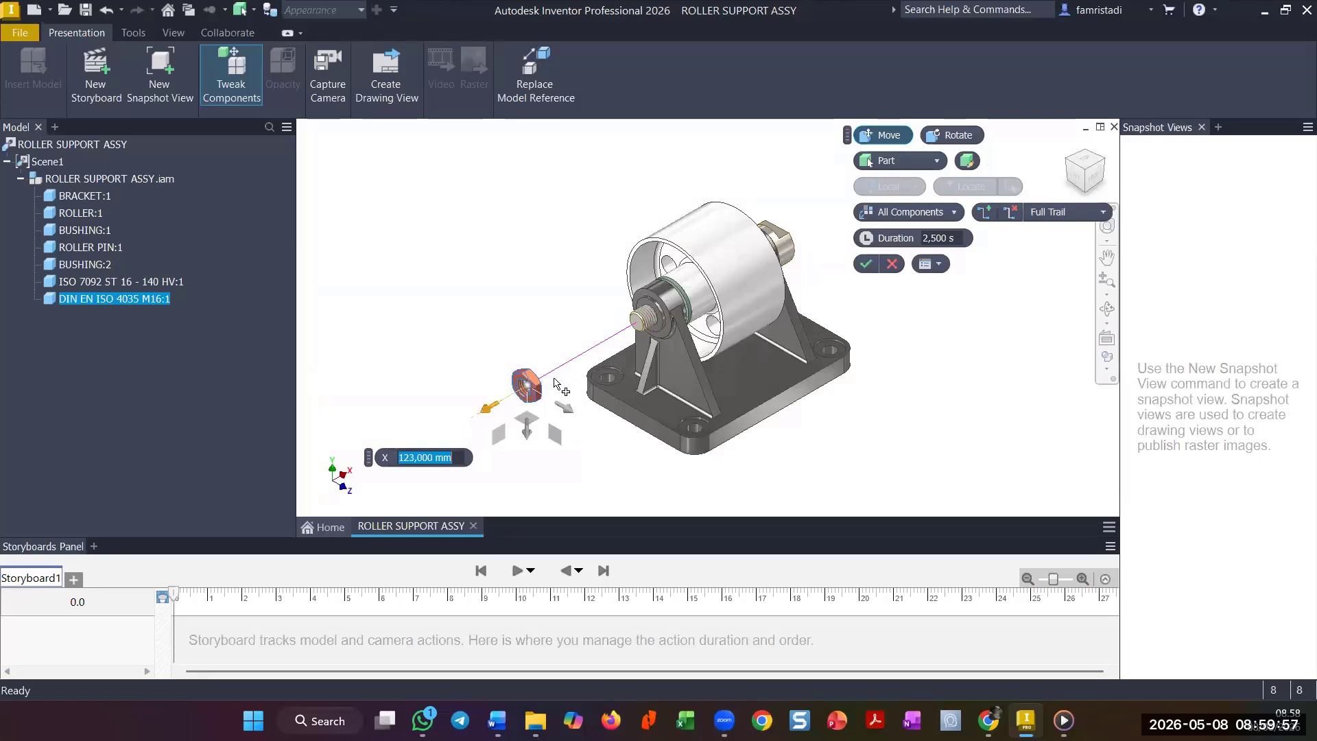
left_click(867, 266)
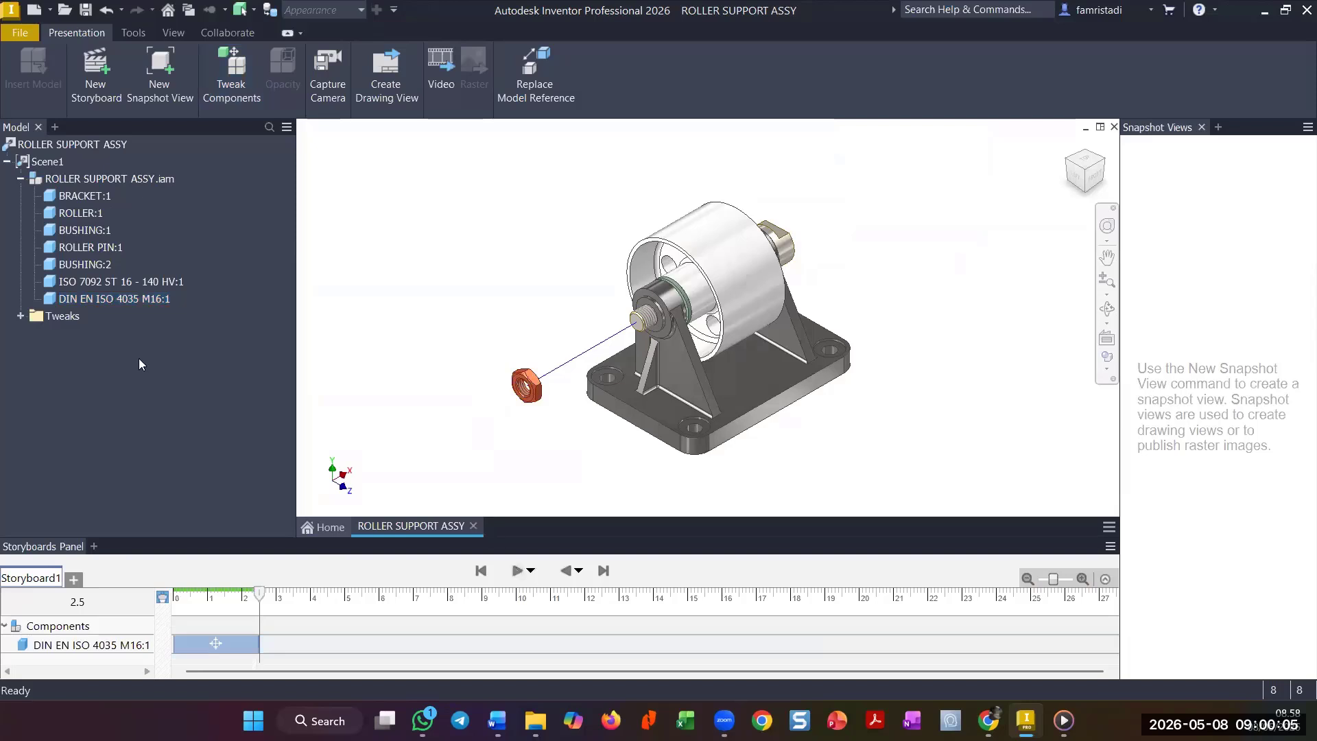
- Expand the Tweaks folder and its tweak entry, and select the DIN EN ISO 4035 M16 nut listed under it
left_click(20, 316)
left_click(35, 333)
left_click(98, 351)
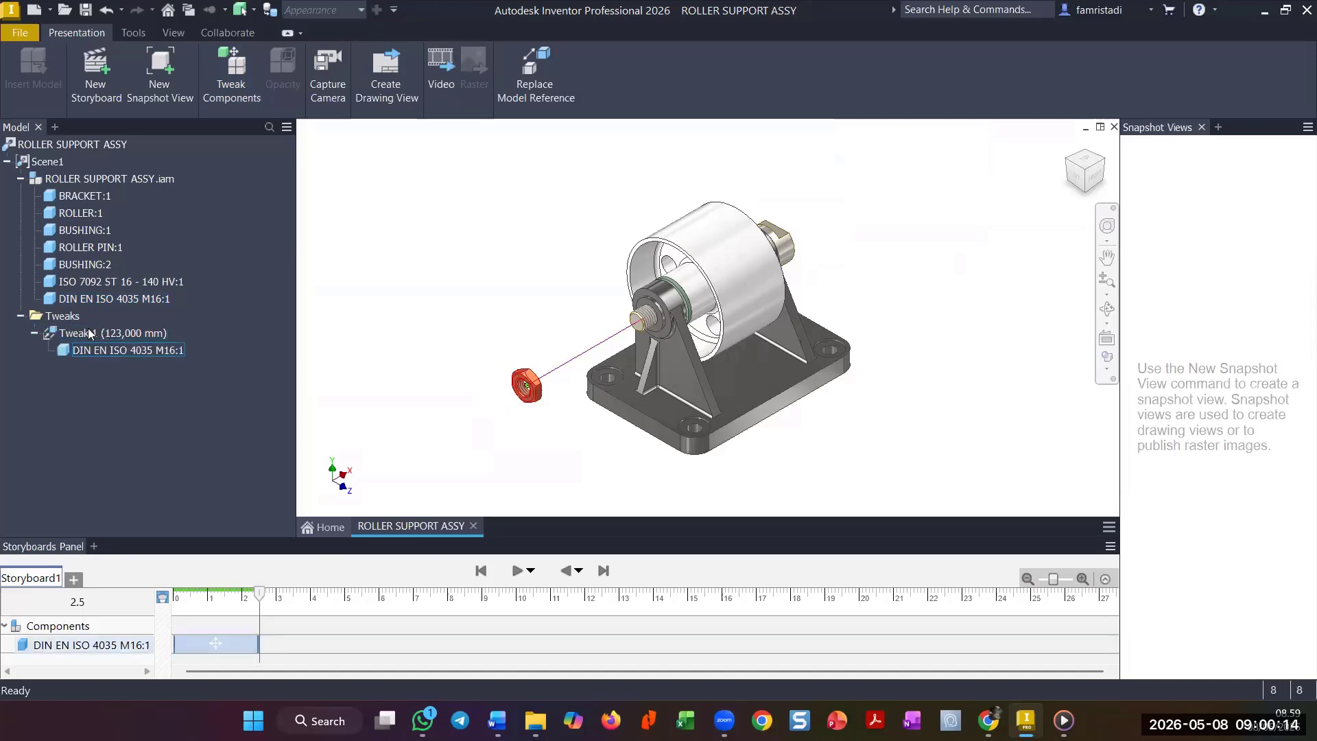
left_click(109, 349)
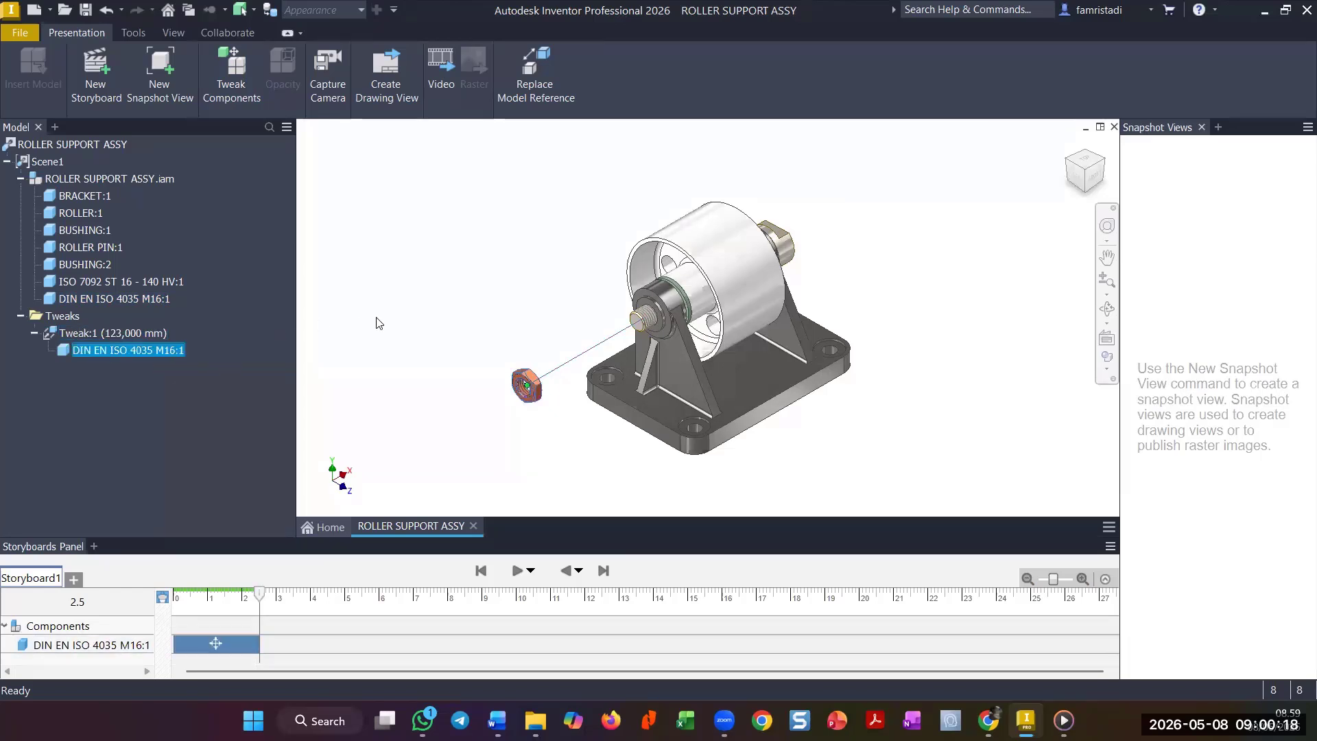
- Clear the selection and play the current storyboard to preview the nut's movement
left_click(429, 315)
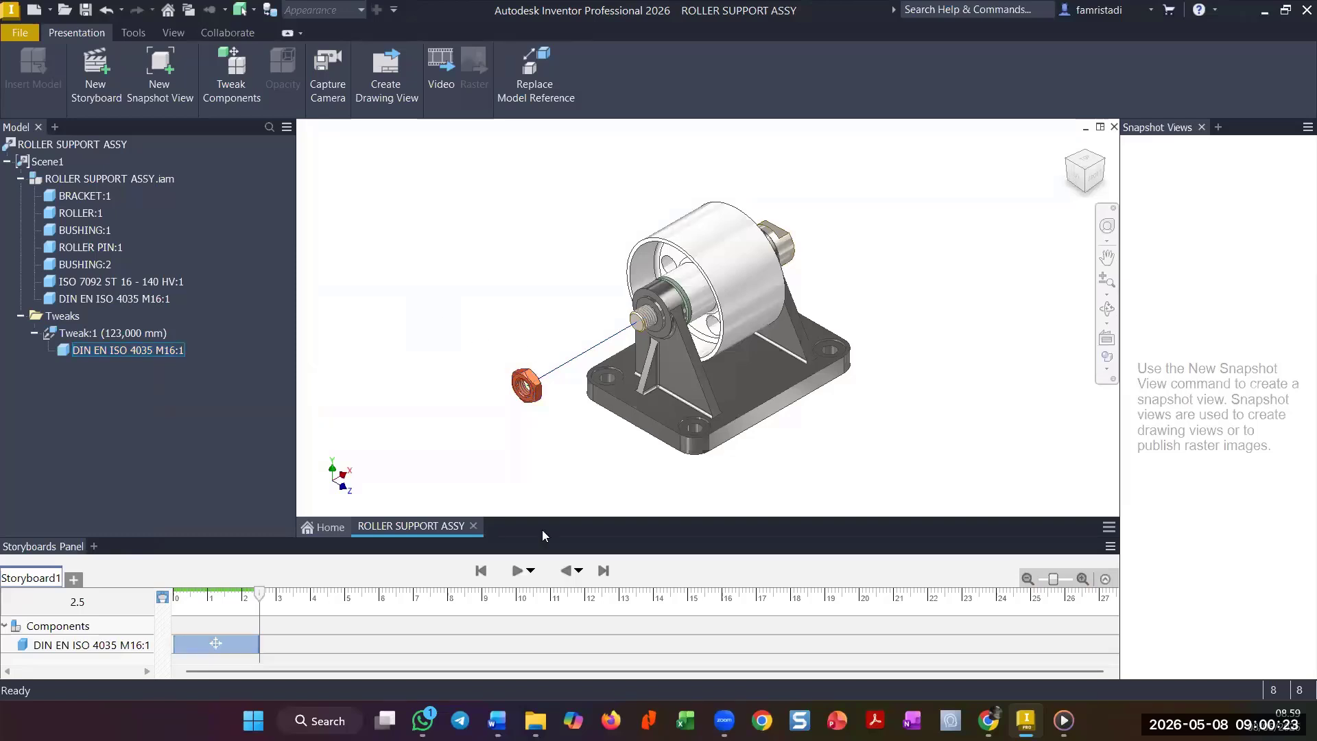
left_click(519, 572)
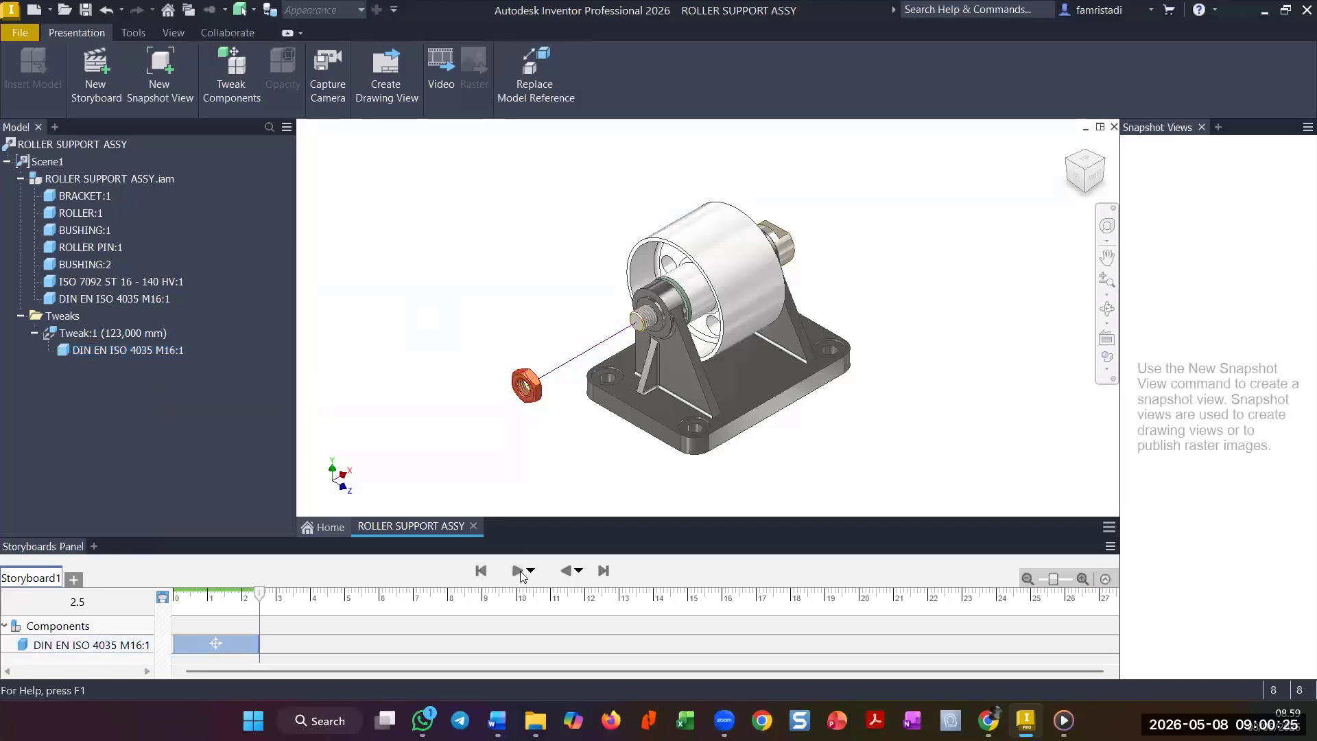
left_click(521, 573)
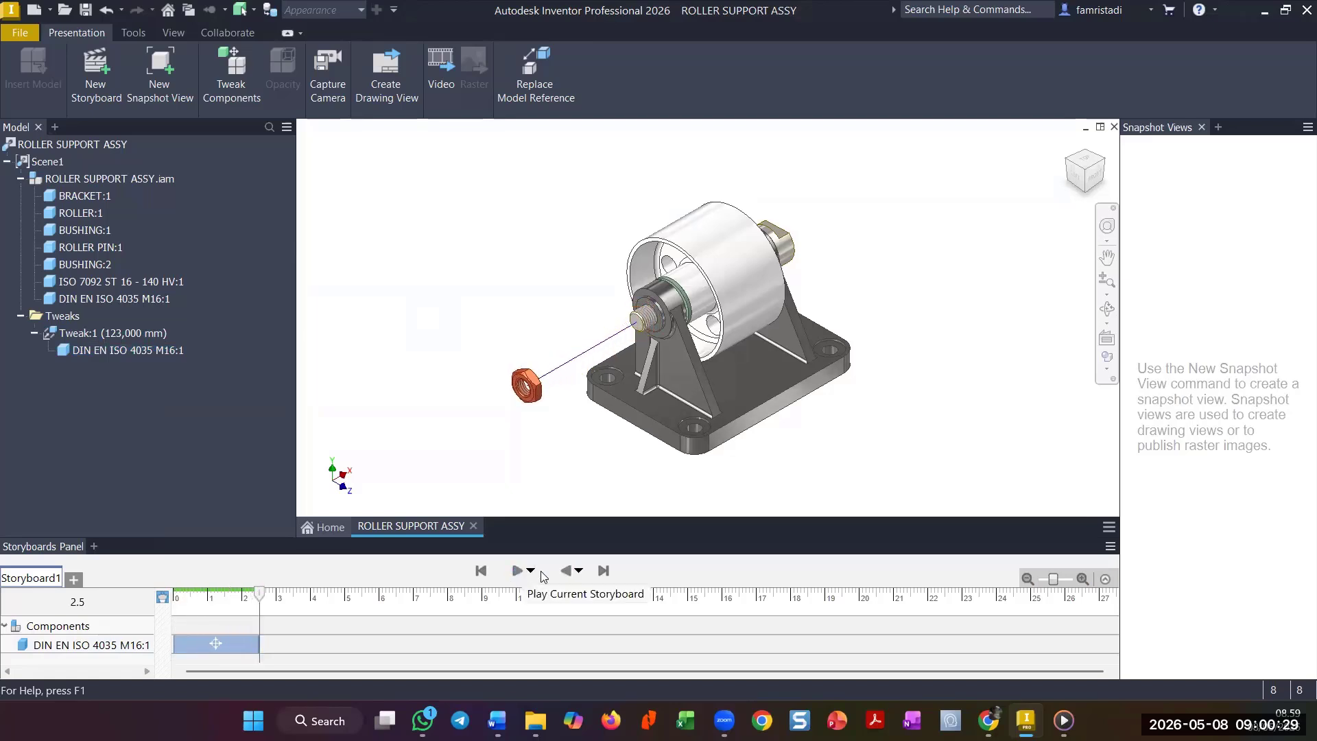
- Open the nut's move action on the storyboard timeline for editing and set its duration to 2 seconds
left_click(227, 641)
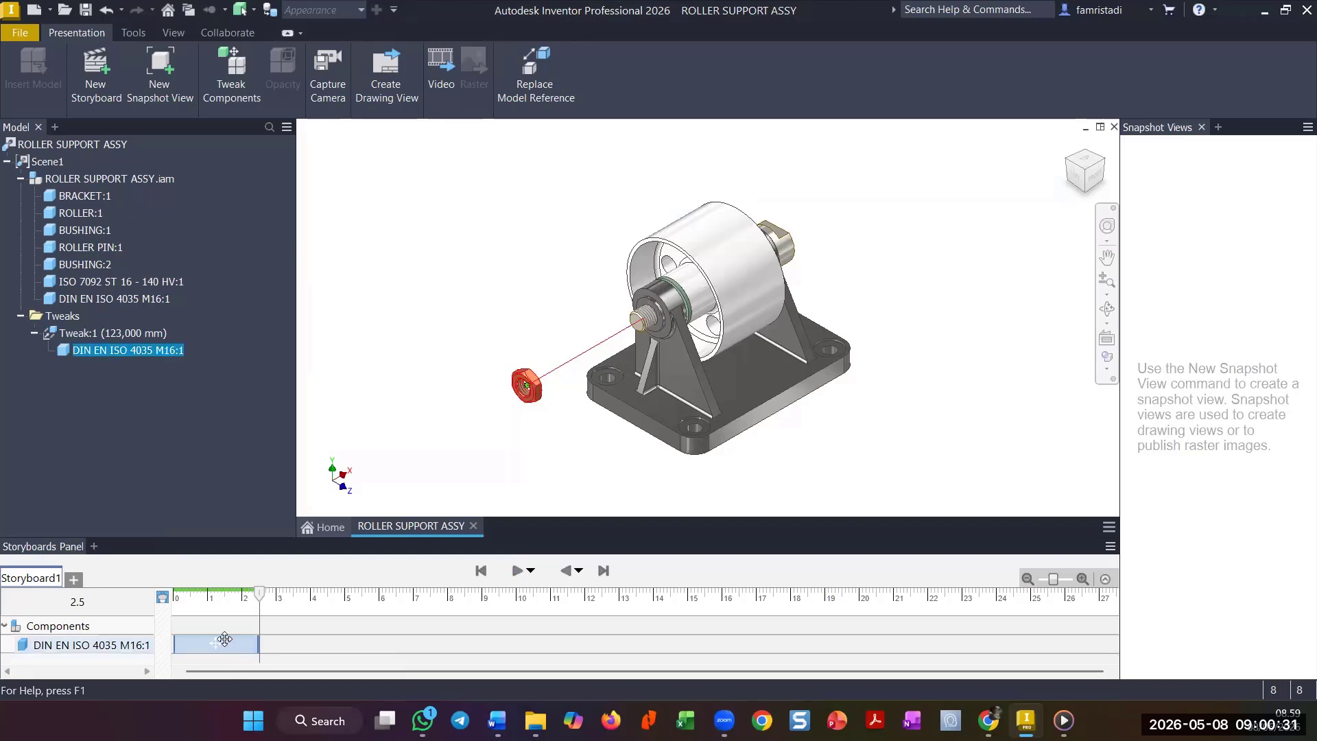
left_click(225, 640)
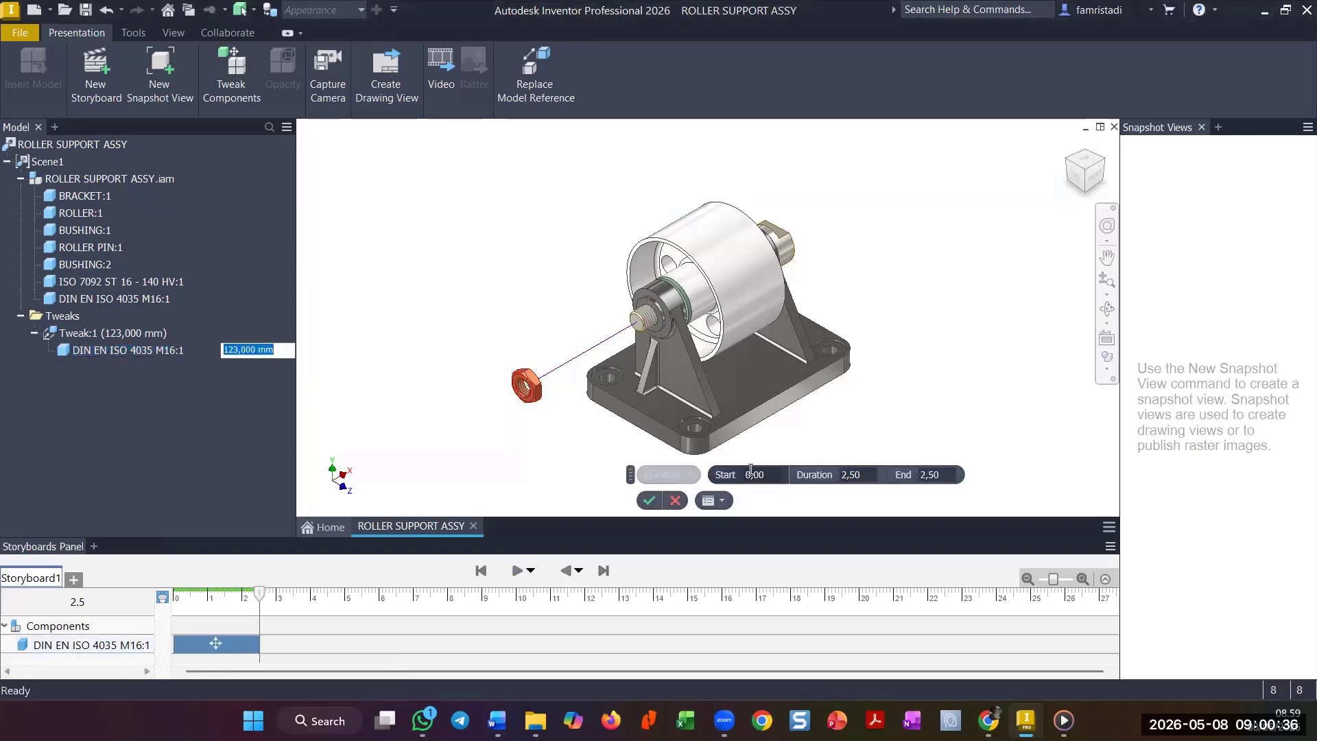
left_click(747, 474)
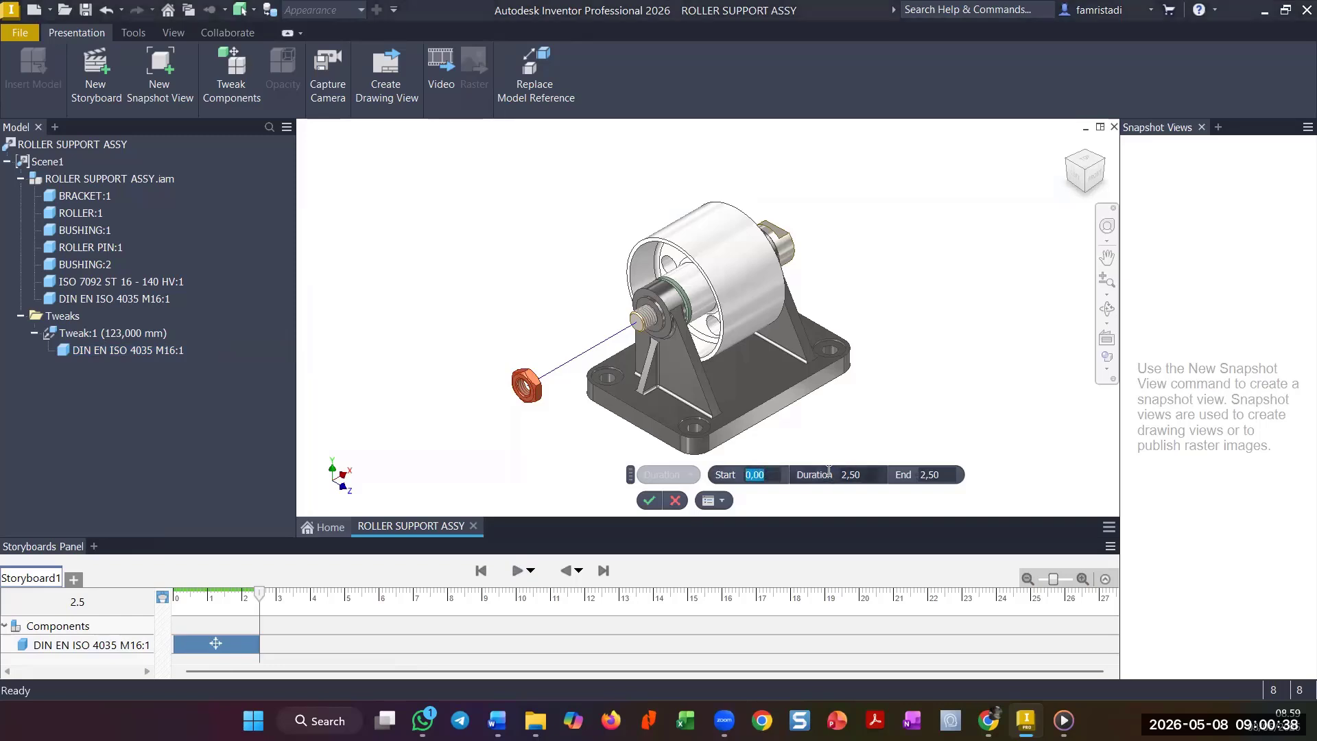
left_click(870, 473)
left_click(941, 475)
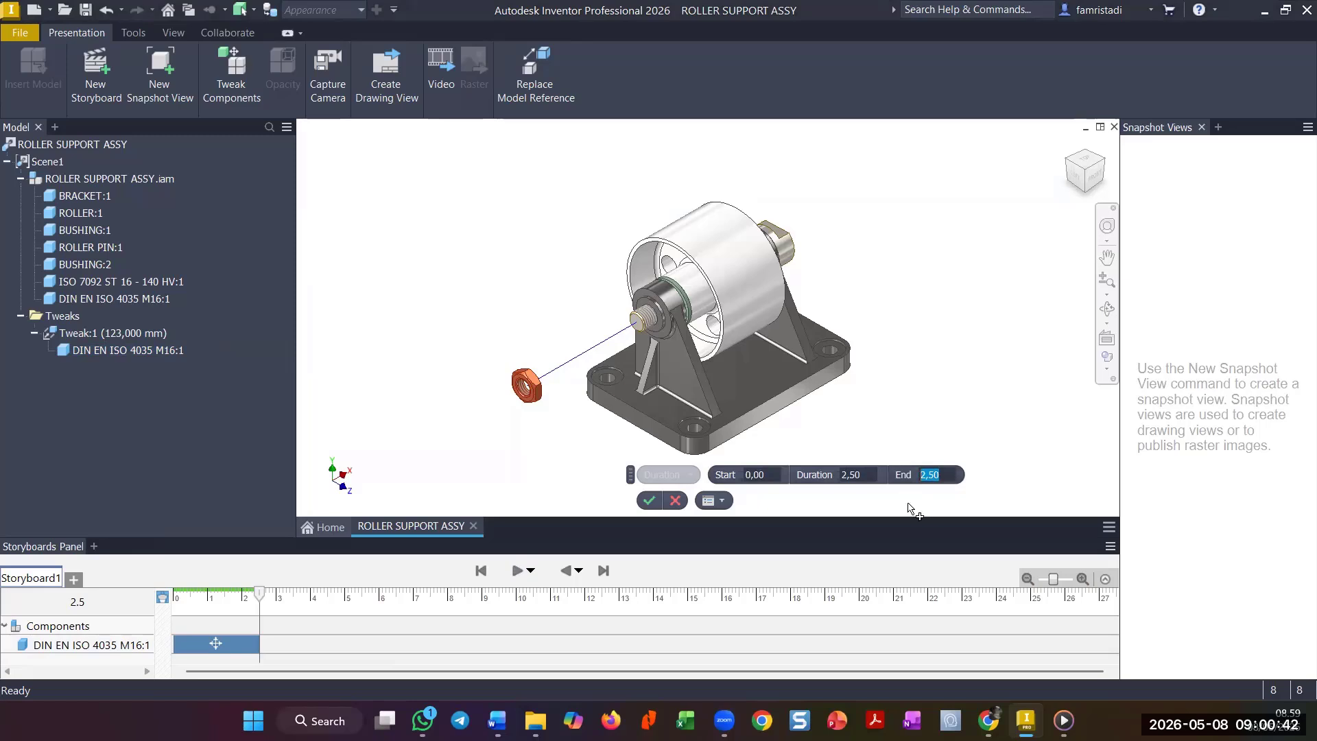
left_click(871, 475)
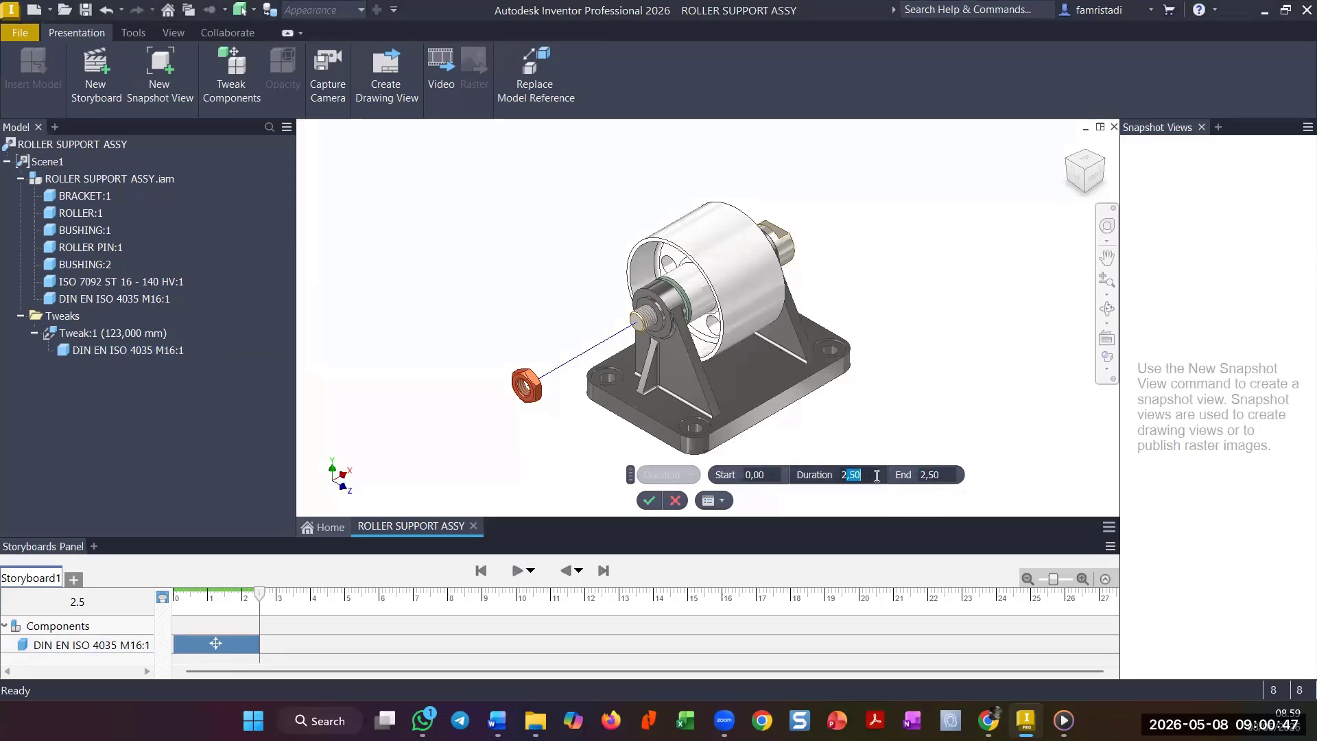
type("2")
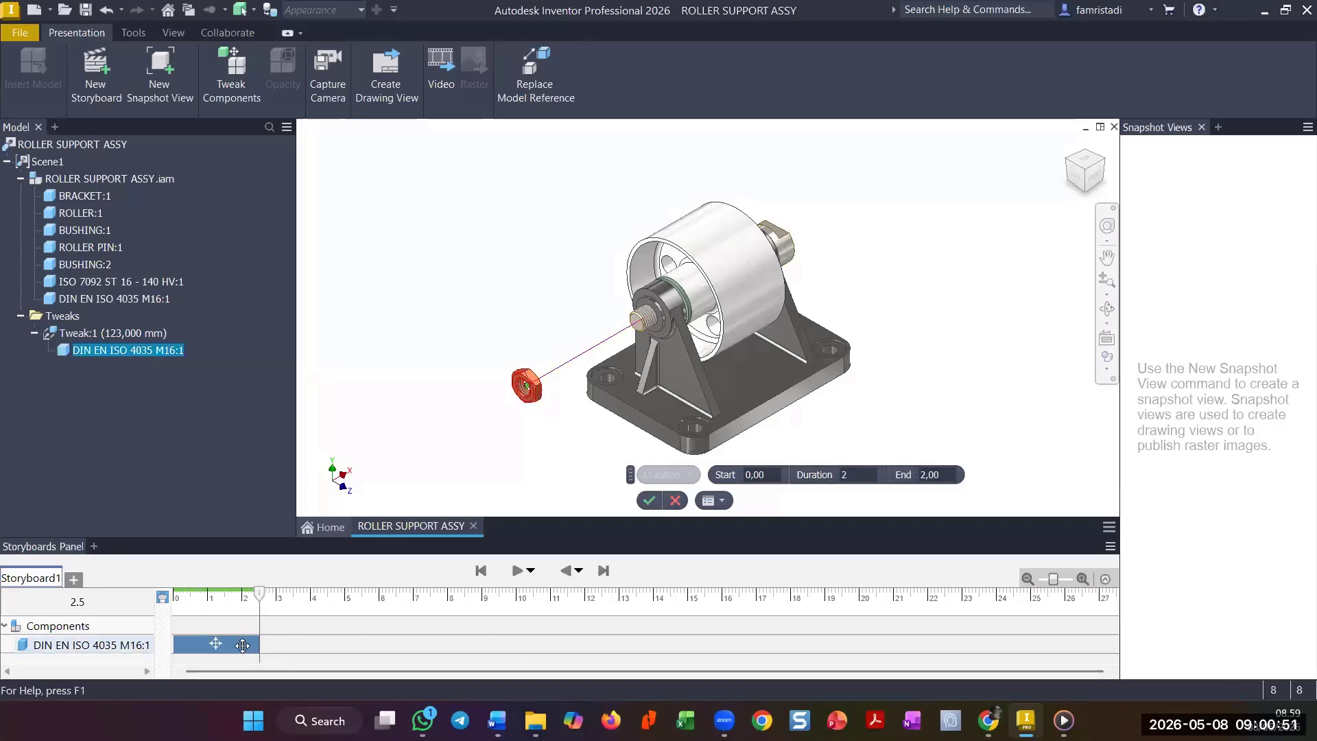
- Shorten the nut's move action on the timeline to end at 1.5 seconds, and return the playhead to the start
left_click_drag(259, 645, 222, 651)
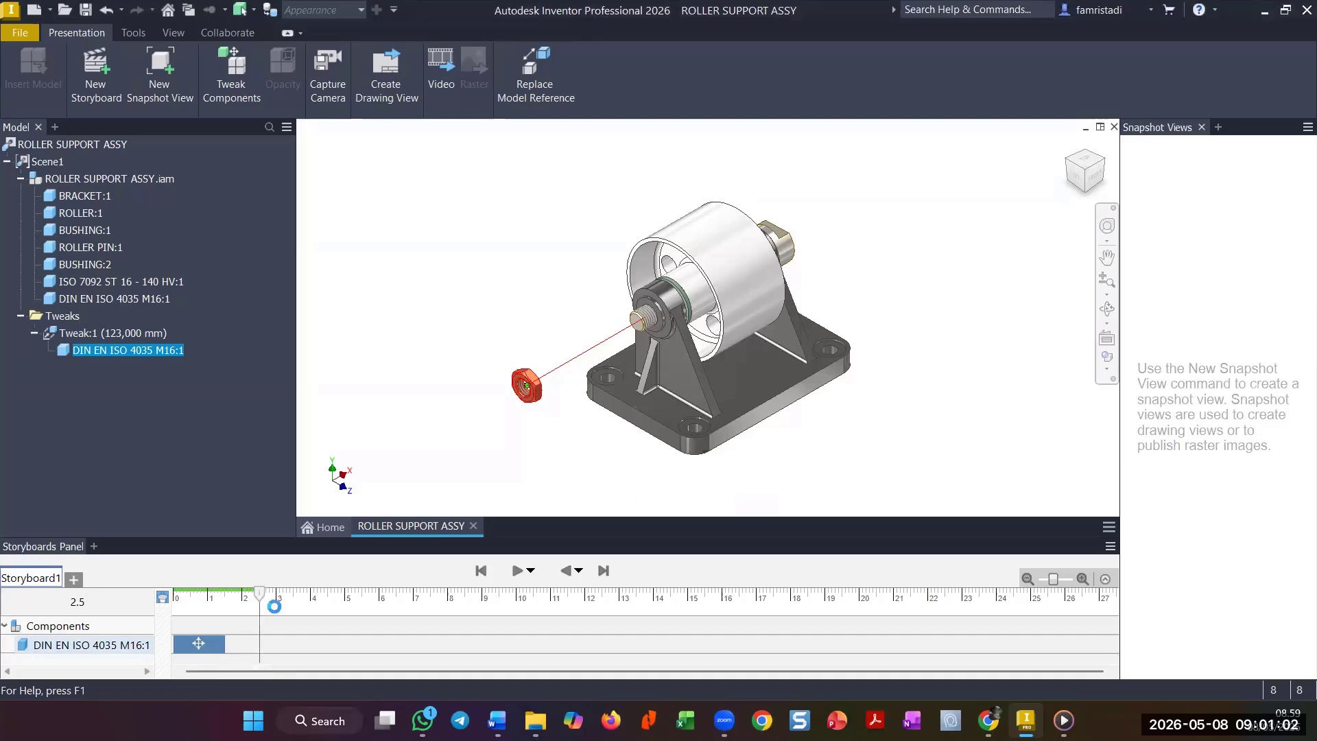
left_click_drag(262, 596, 158, 608)
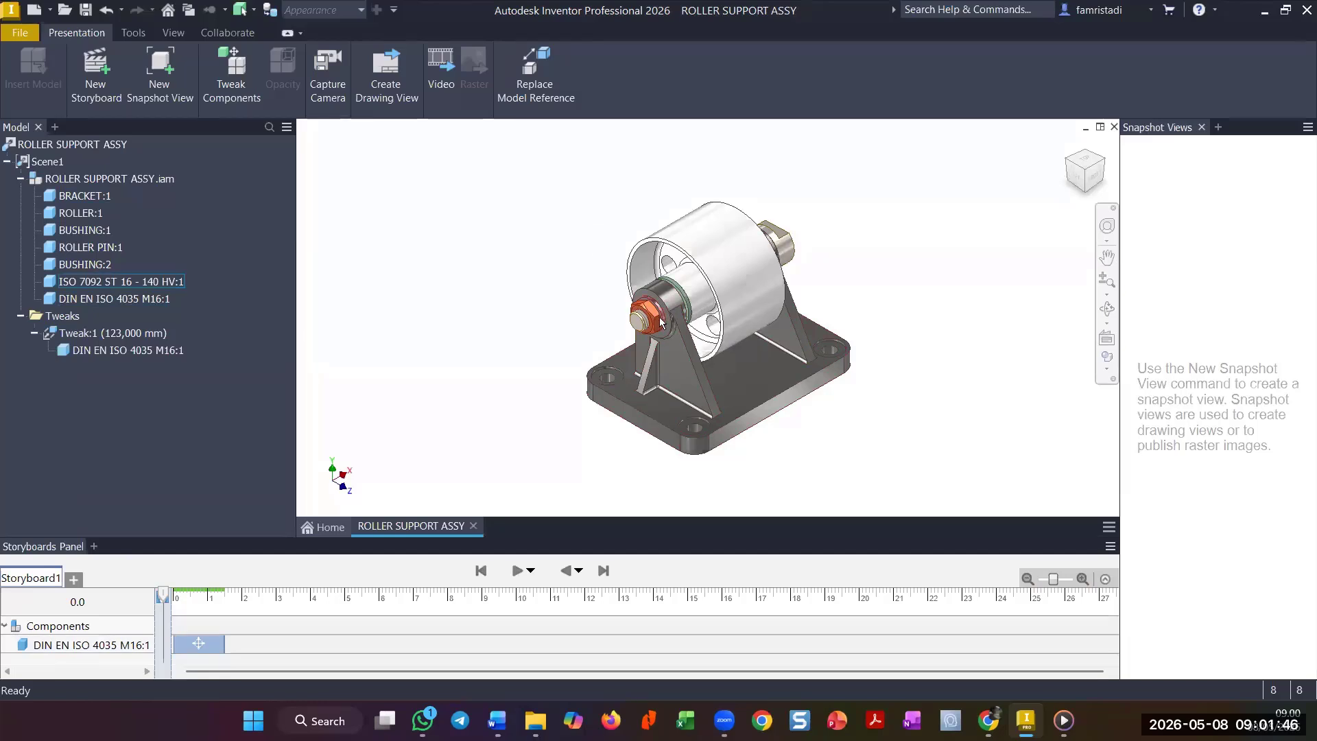
- Add a rotation tweak of 3600 degrees to the DIN EN ISO 4035 M16 nut about the roller pin's axis
left_click(640, 312)
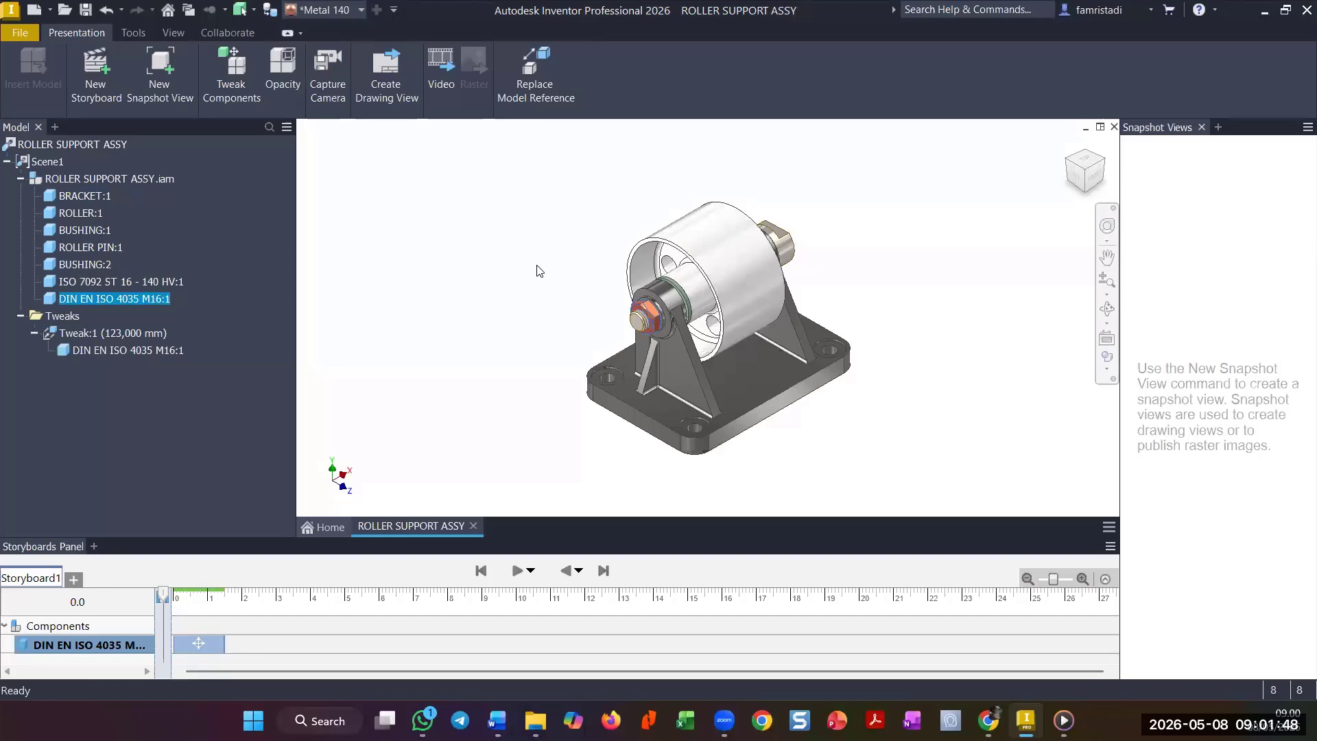
key("t")
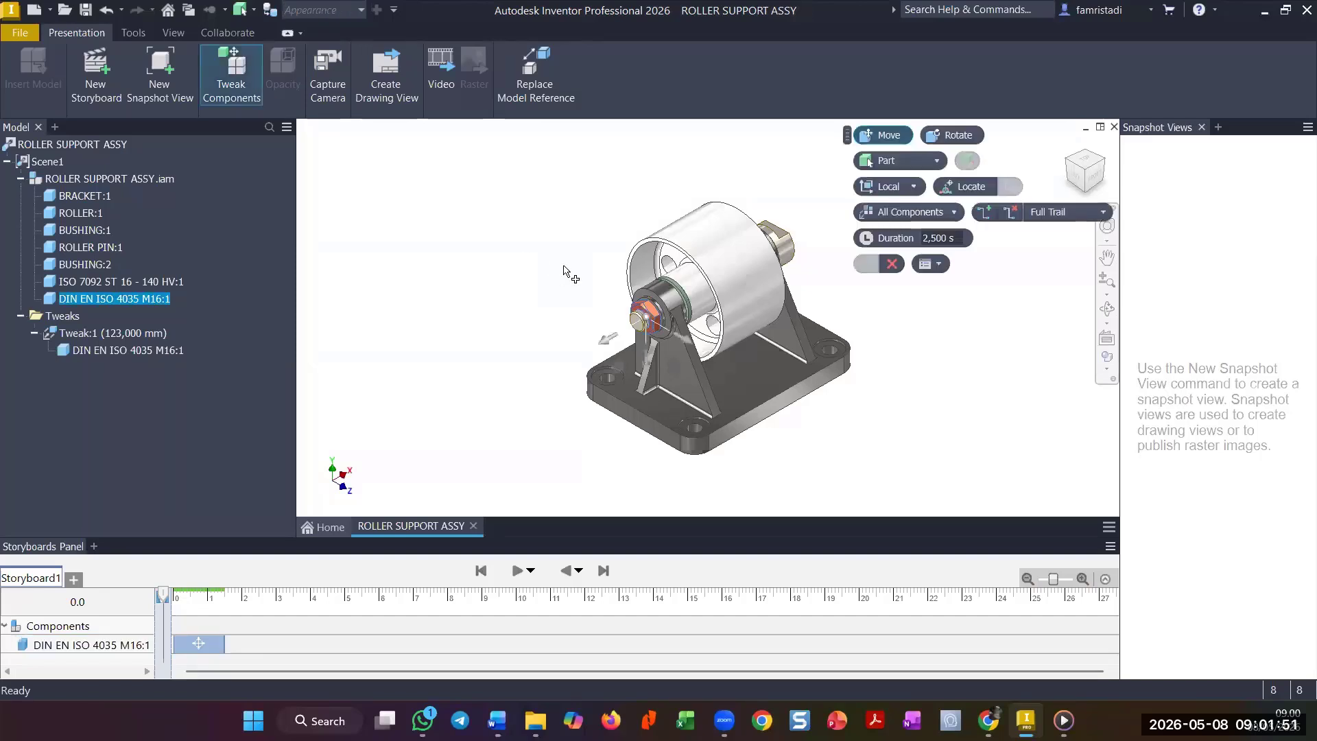
left_click(958, 136)
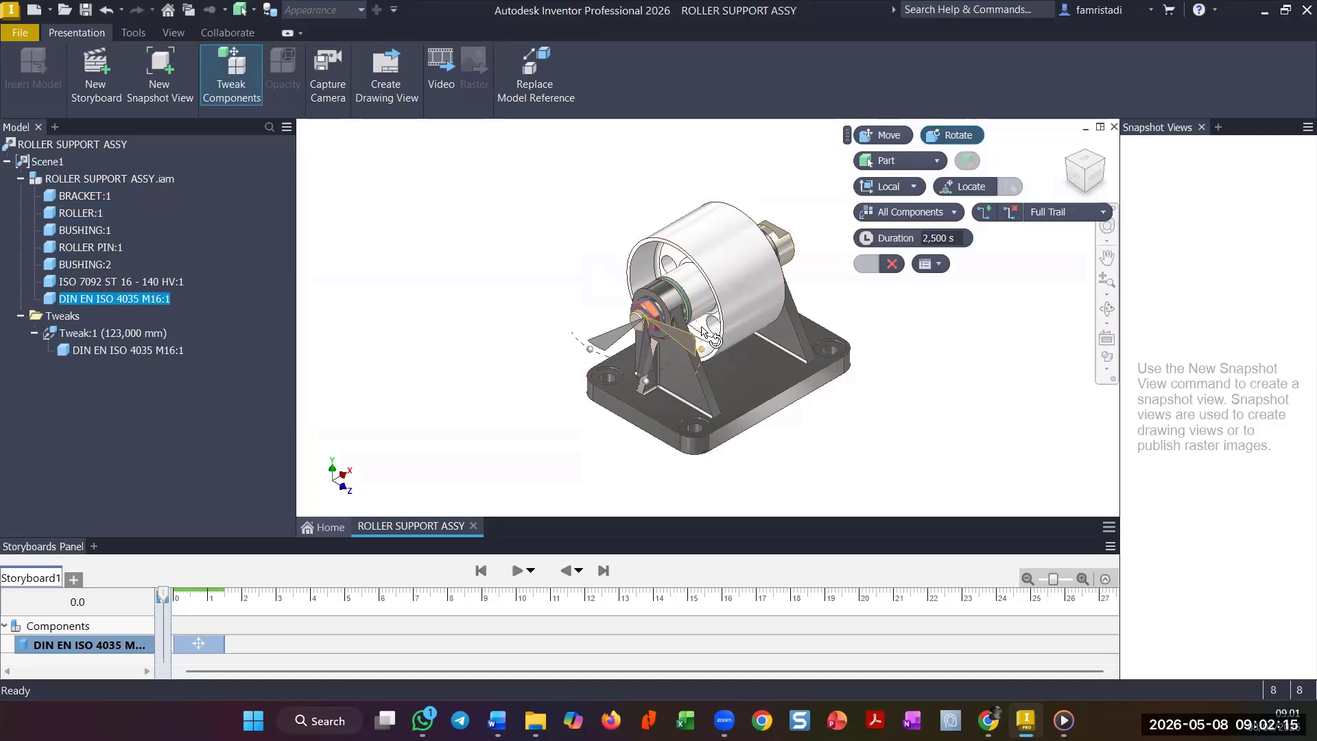
left_click_drag(707, 343, 643, 229)
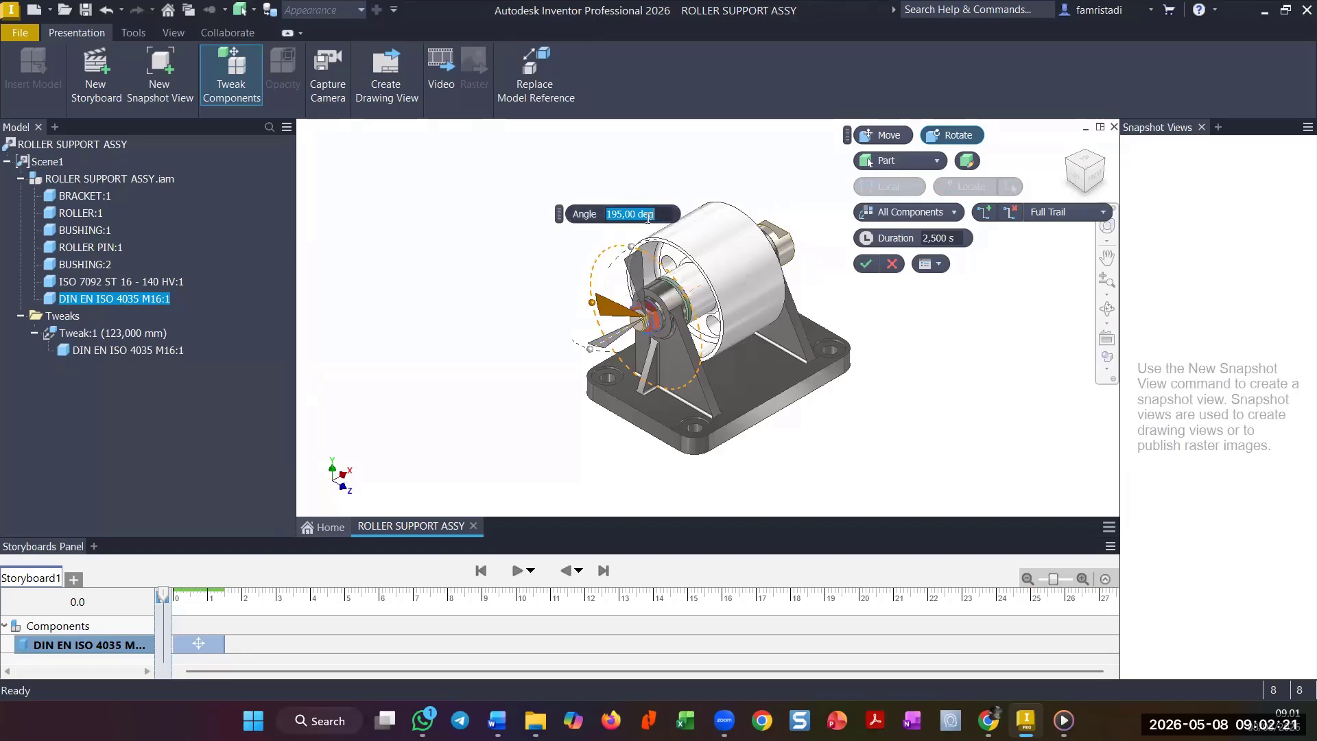
left_click(610, 215)
left_click_drag(635, 217, 528, 218)
key("BackSpace")
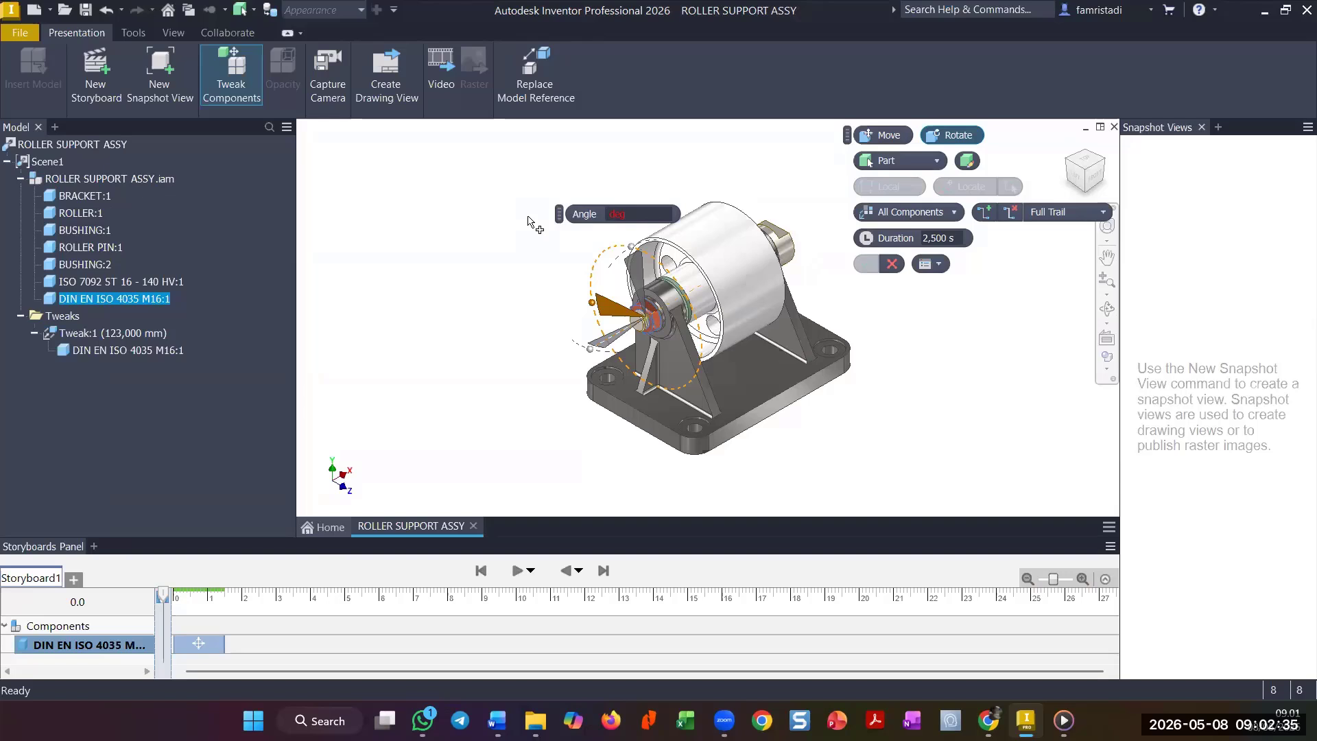
type("360 ")
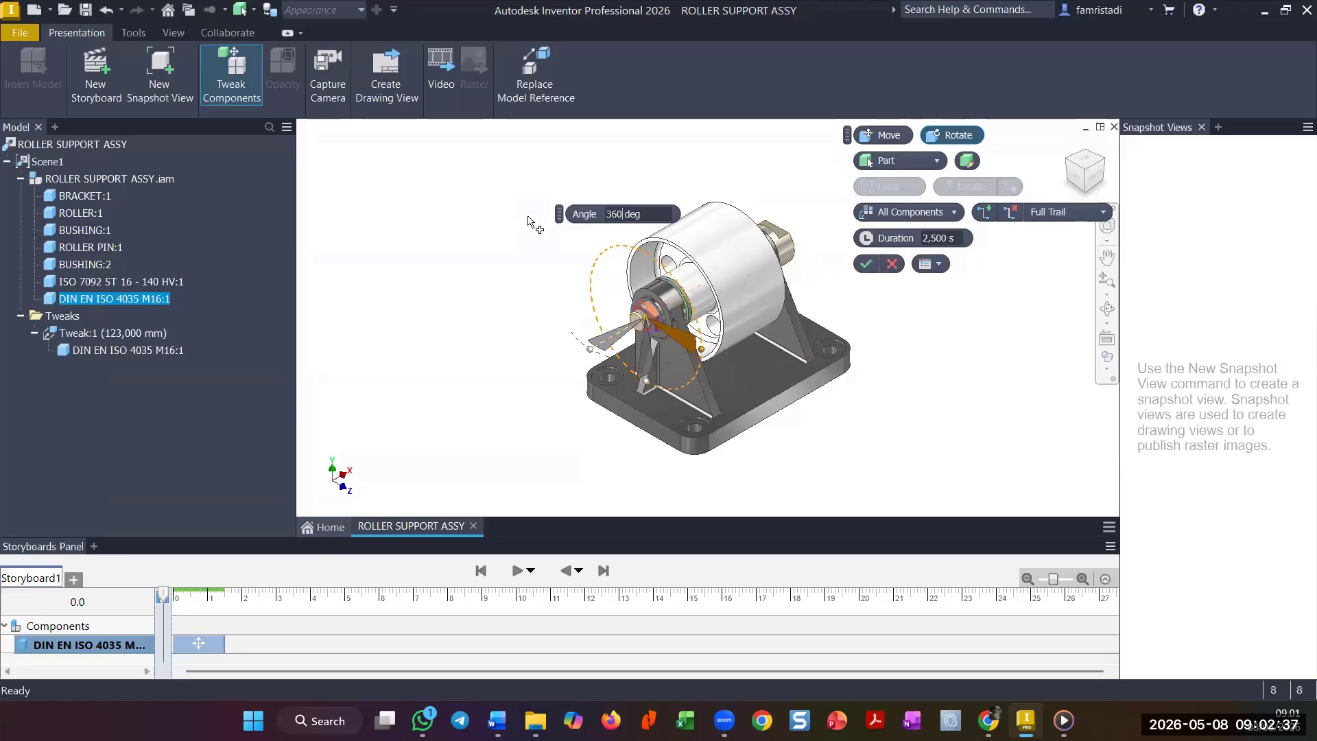
type("0")
left_click_drag(647, 215, 599, 218)
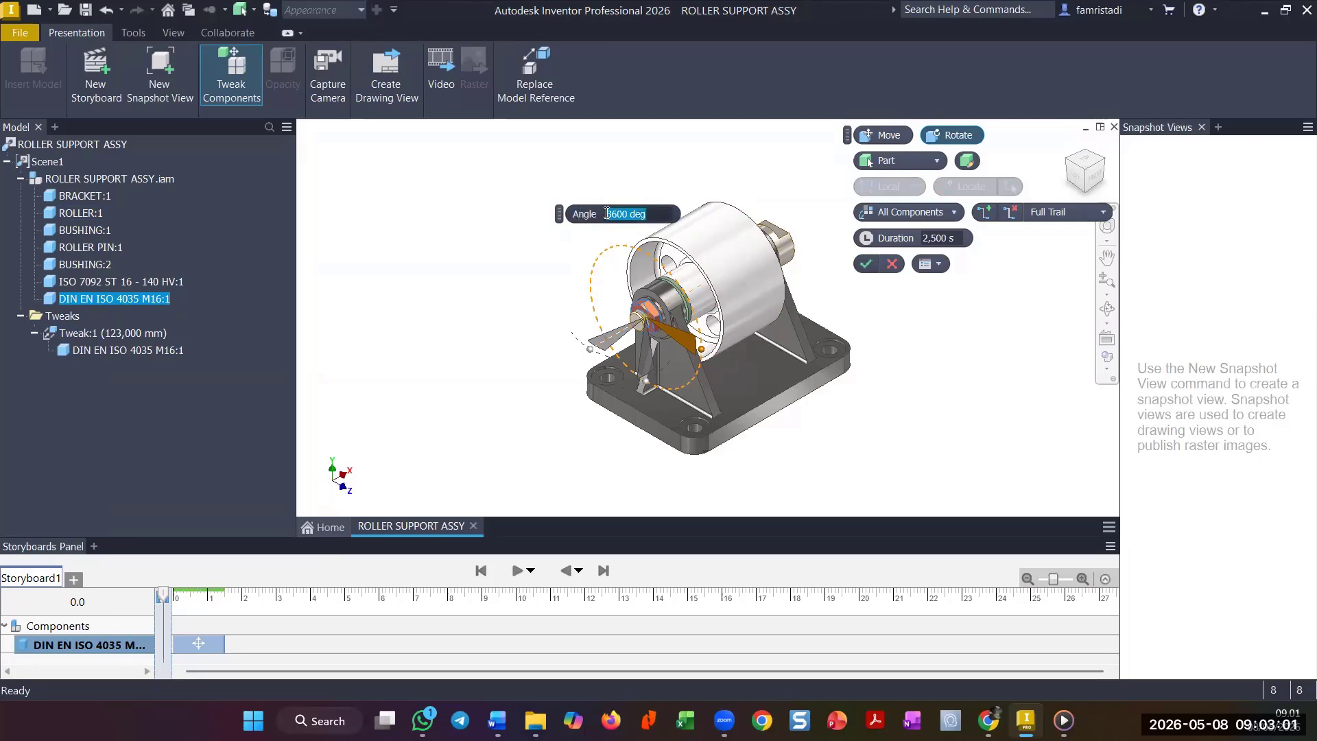
left_click(869, 265)
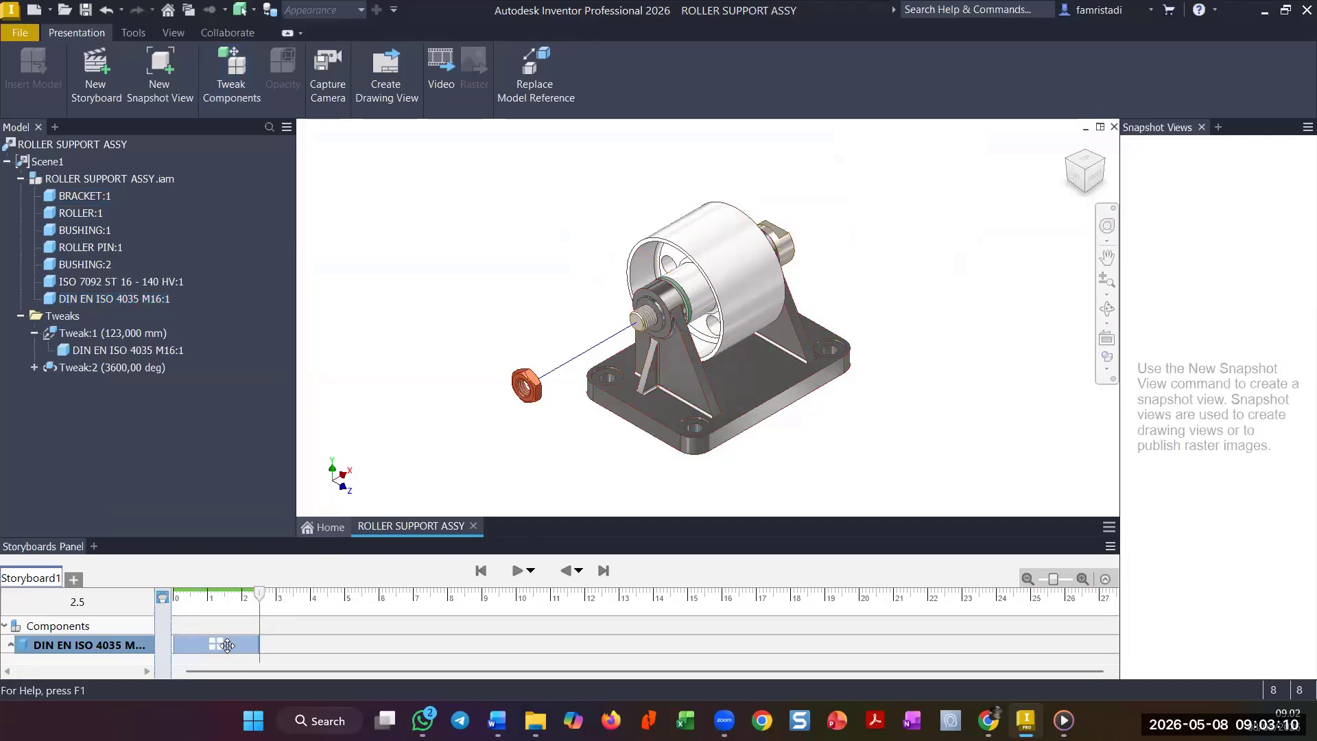
- Expand the nut's timeline track, enlarge the storyboard area, and shorten the rotation action to end at 1.5 seconds
left_click(10, 646)
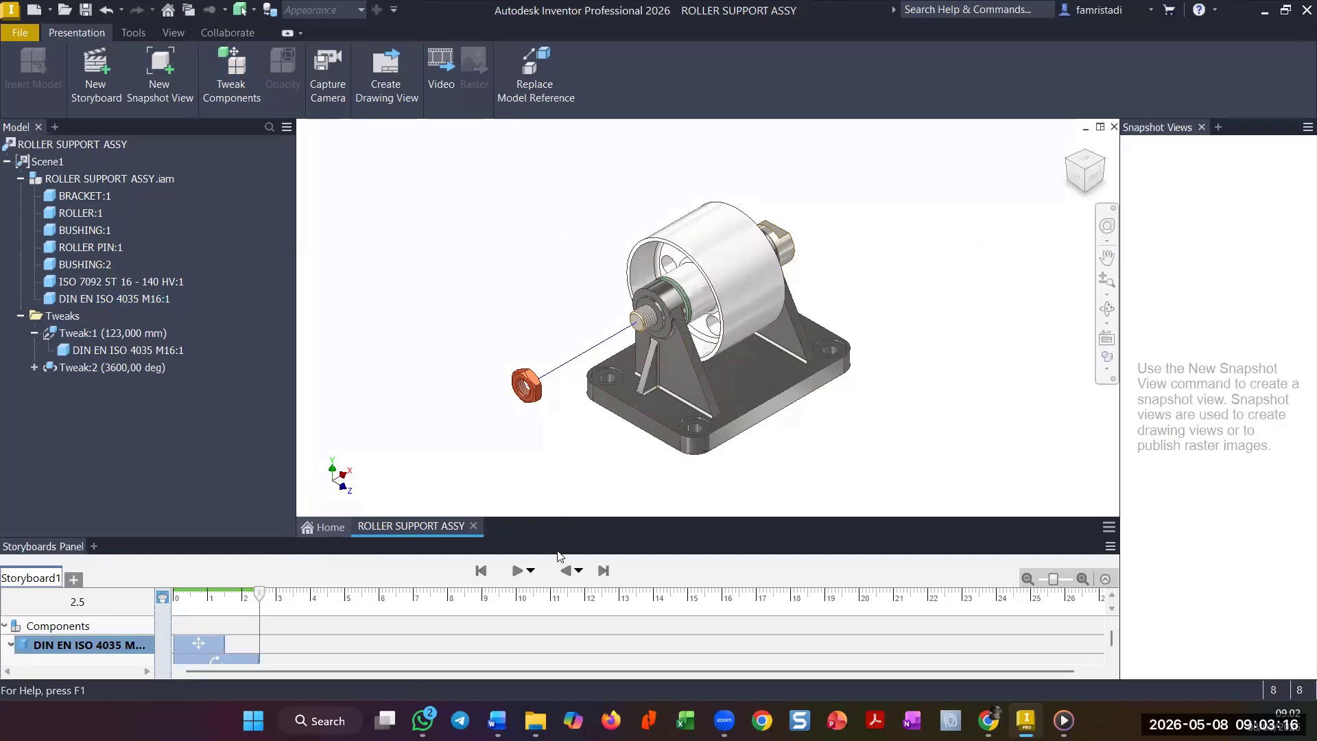
left_click_drag(563, 536, 576, 469)
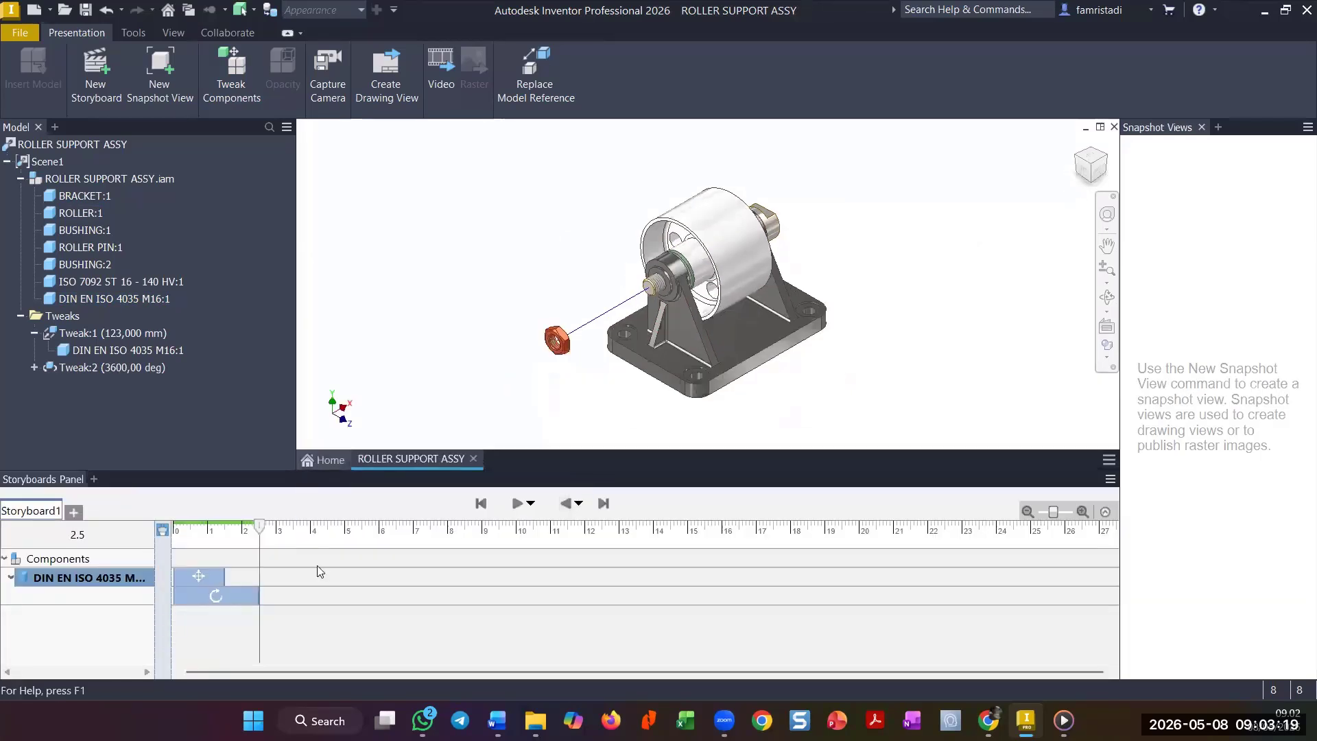
left_click(206, 578)
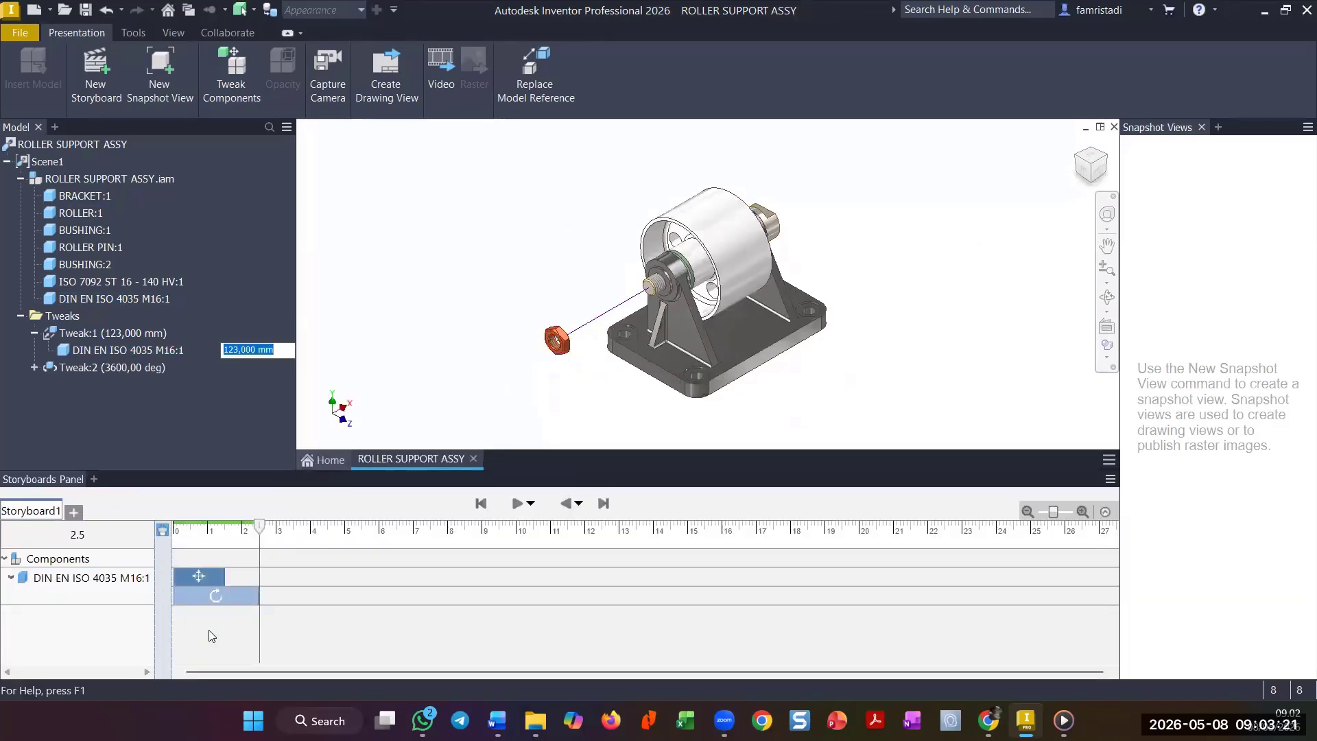
left_click(224, 594)
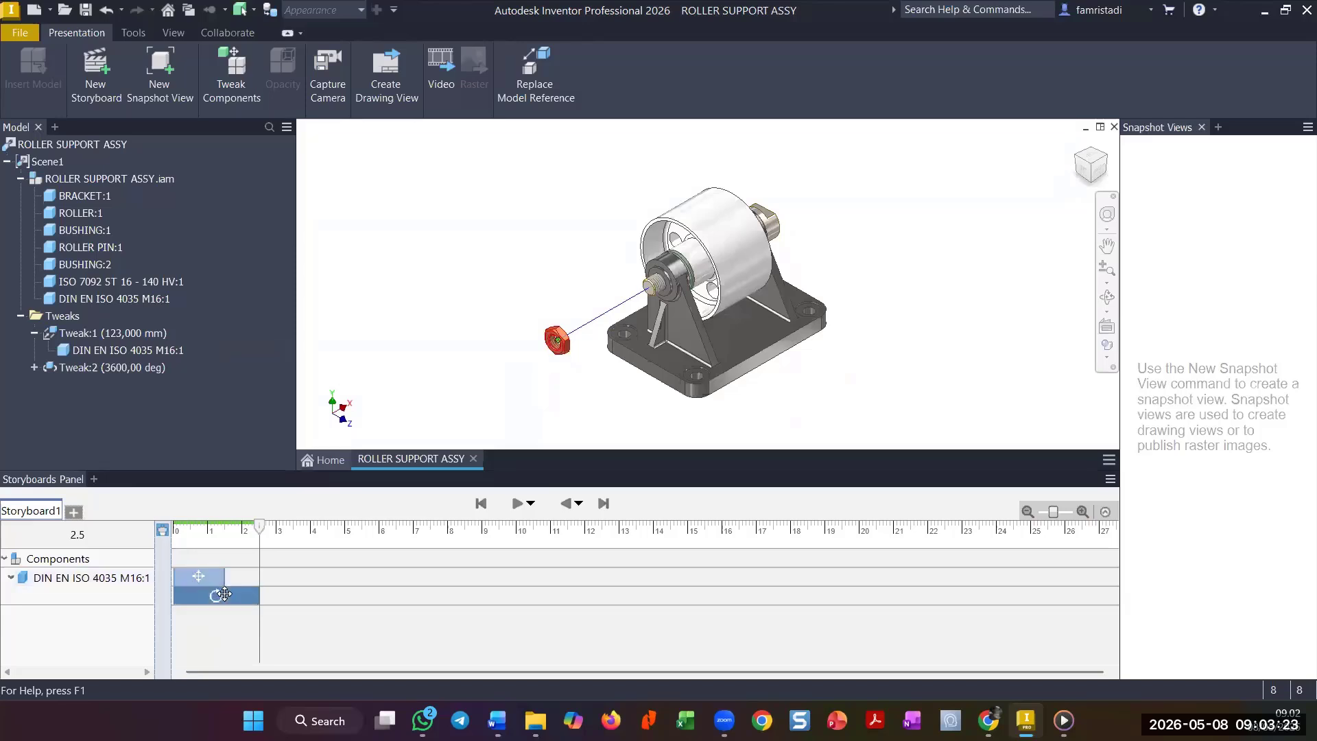
left_click_drag(259, 595, 223, 601)
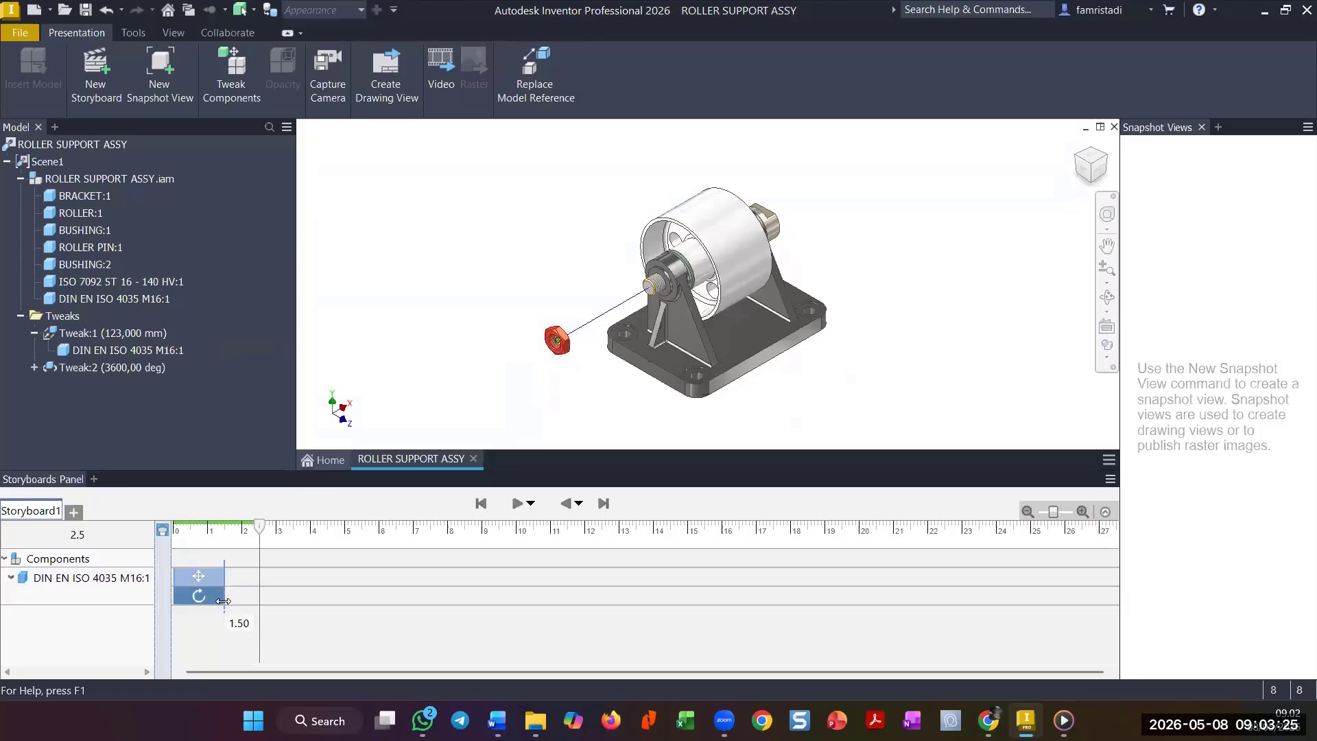
- Preview the nut's combined move and rotation from the storyboard's start, leaving the playhead at 1.5 seconds
left_click_drag(226, 538, 170, 550)
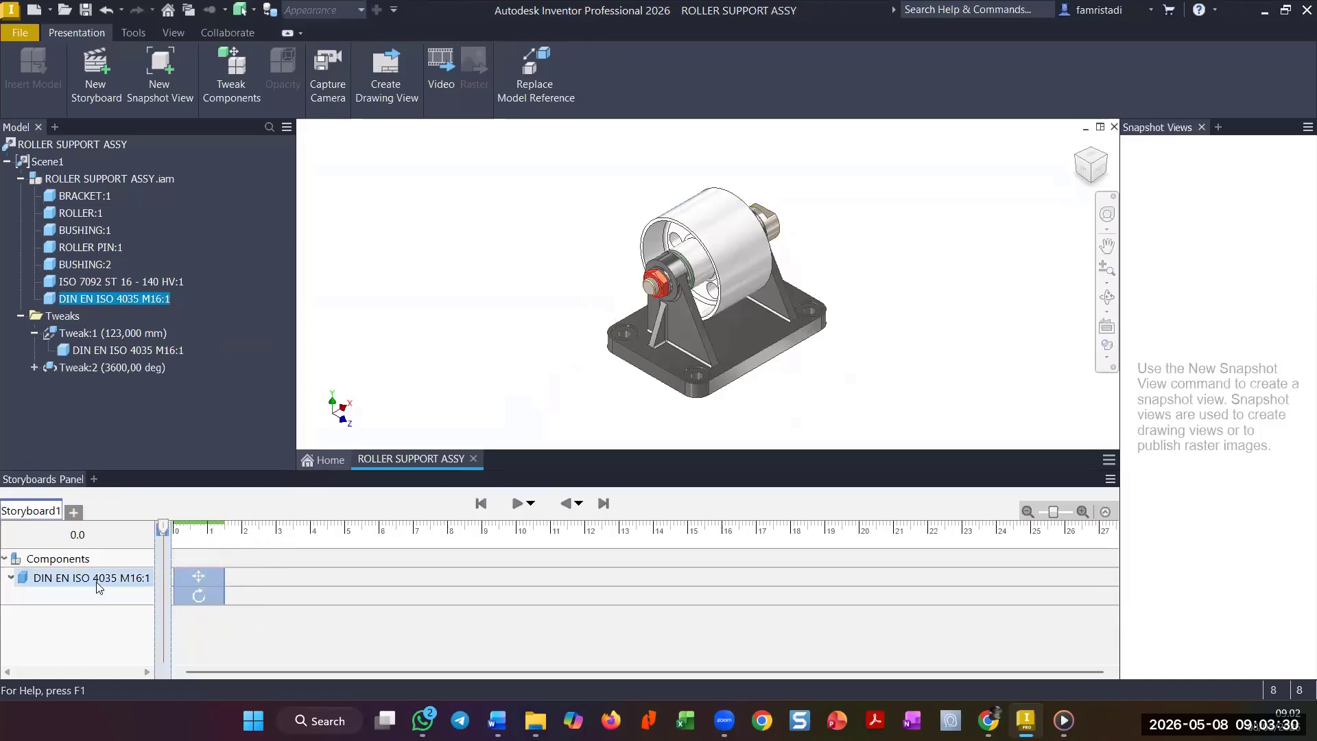
left_click(207, 577)
double_click(207, 577)
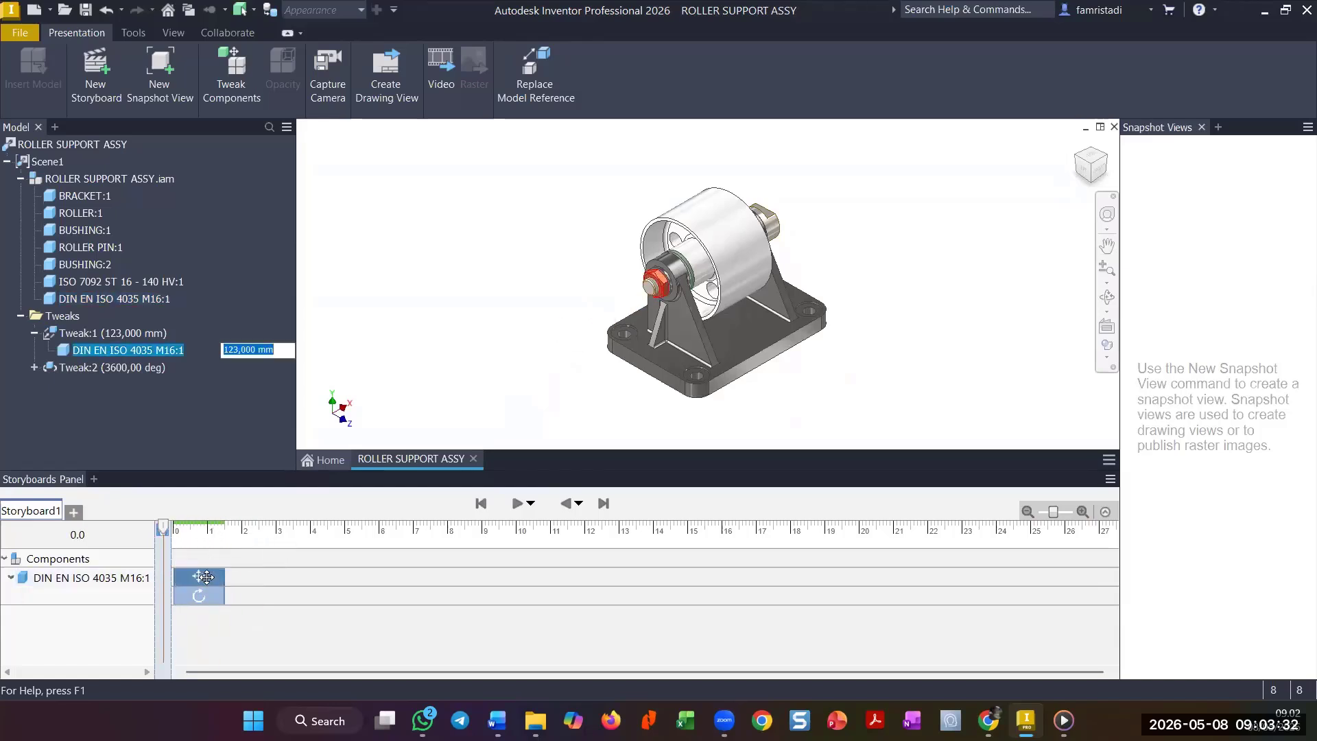
left_click(206, 595)
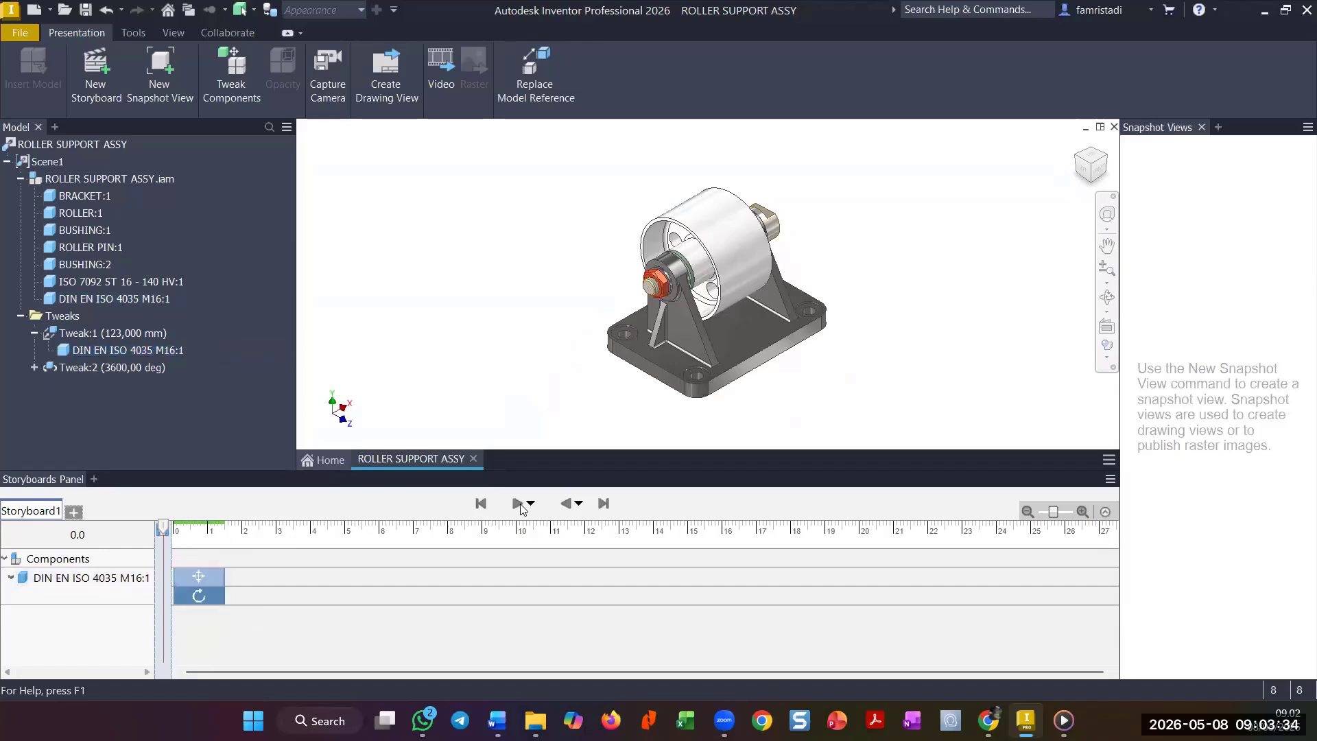
left_click(518, 504)
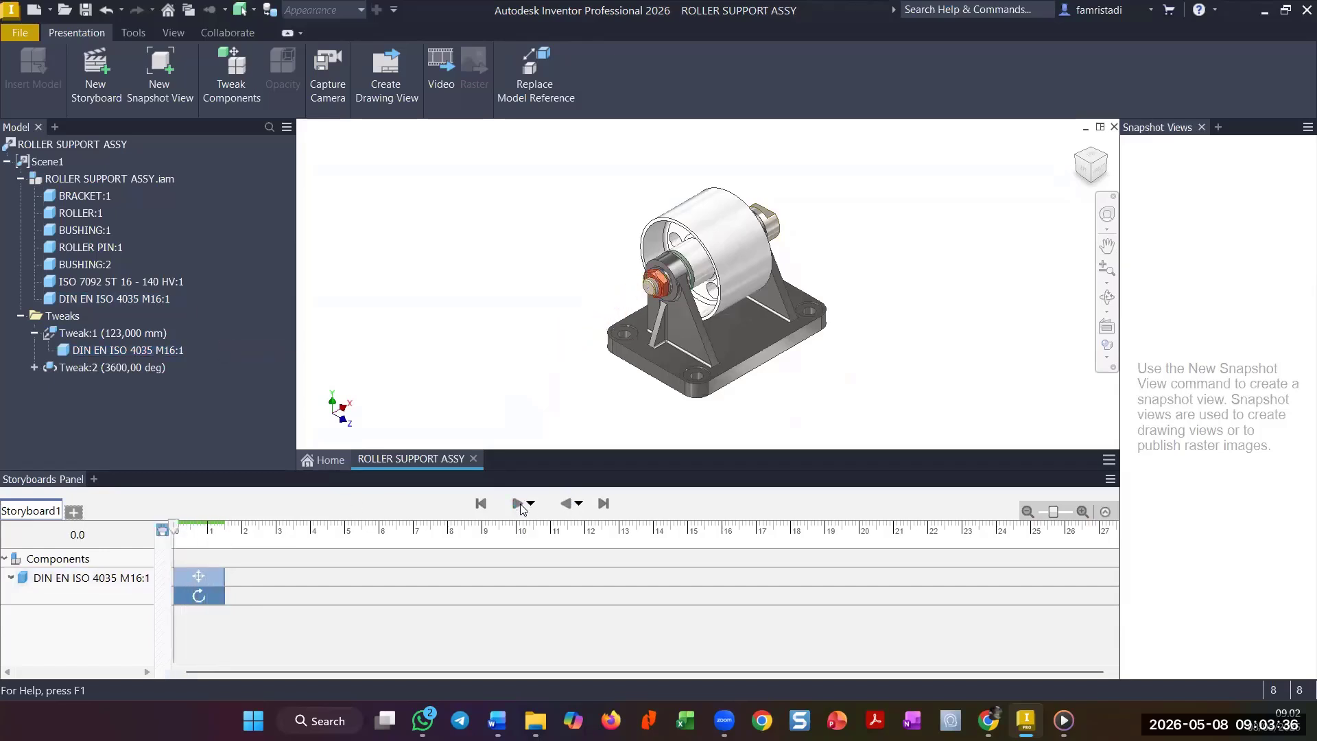
left_click_drag(171, 536, 225, 545)
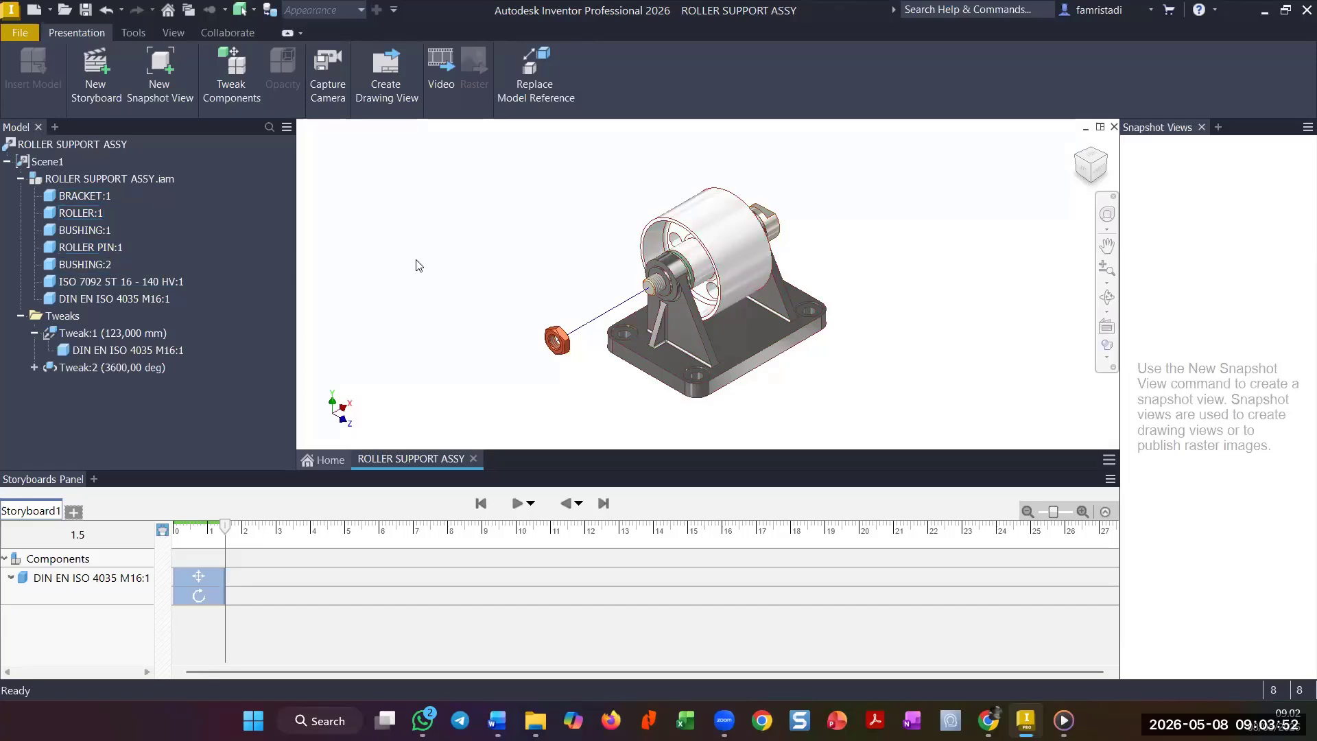
- Tweak the ISO 7092 ST 16 washer, moving it about 96 mm outward along the roller pin's X axis
left_click(137, 281)
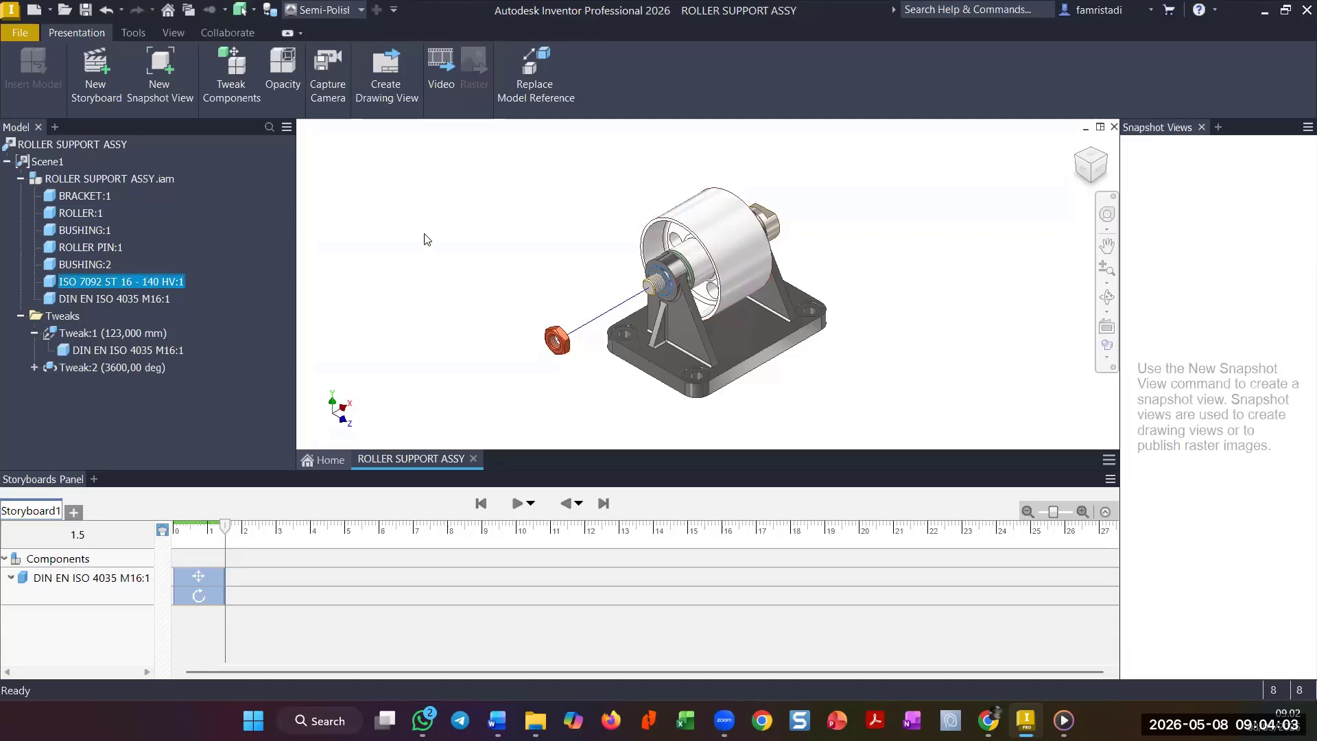
key("t")
left_click_drag(621, 309, 555, 370)
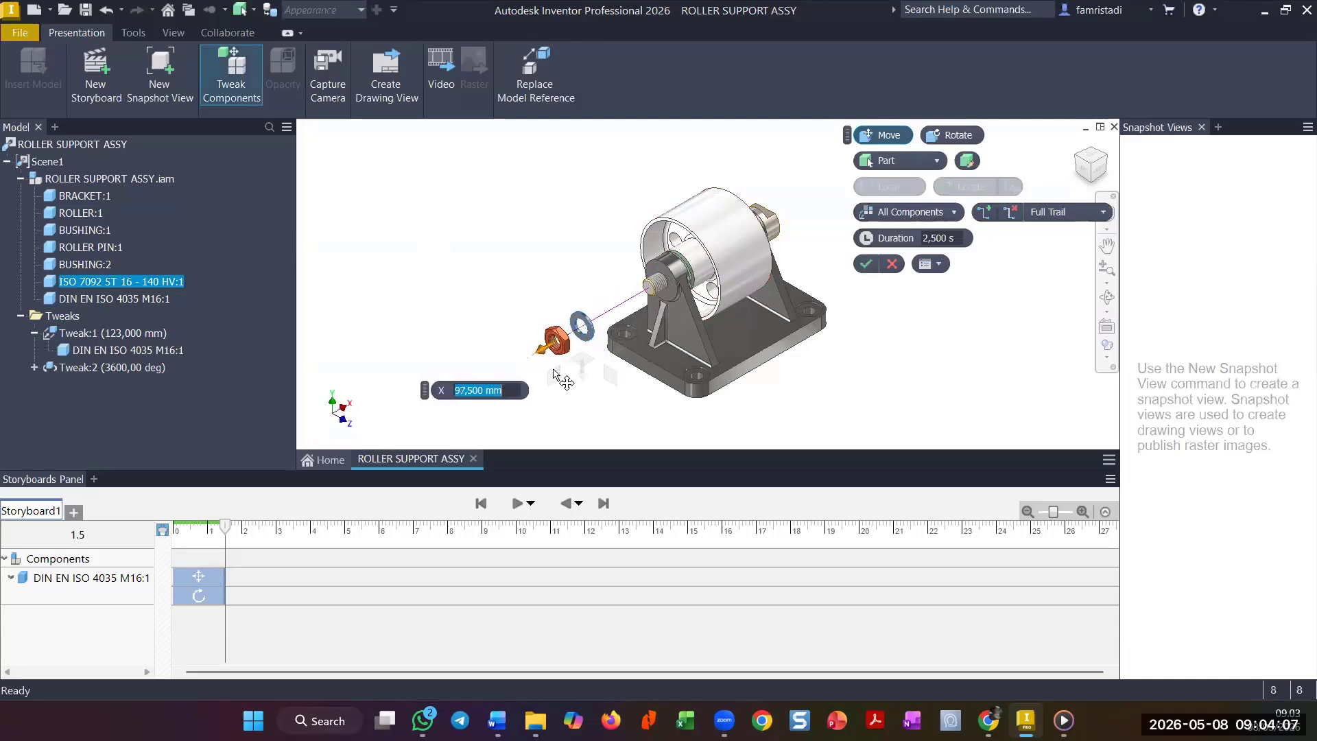
left_click(858, 265)
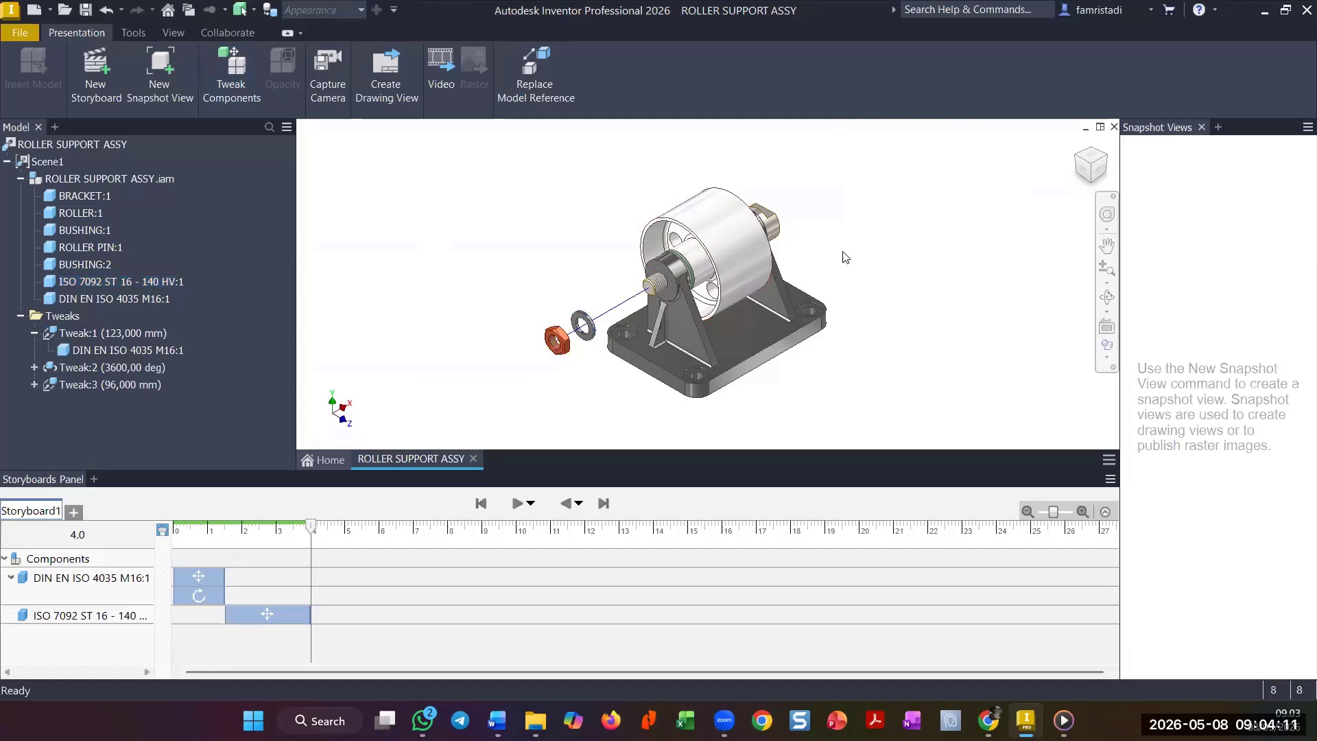
- Tweak the roller pin with a duration of 1.5 s, moving it about 161 mm out of the bracket along its Z axis
left_click(780, 228)
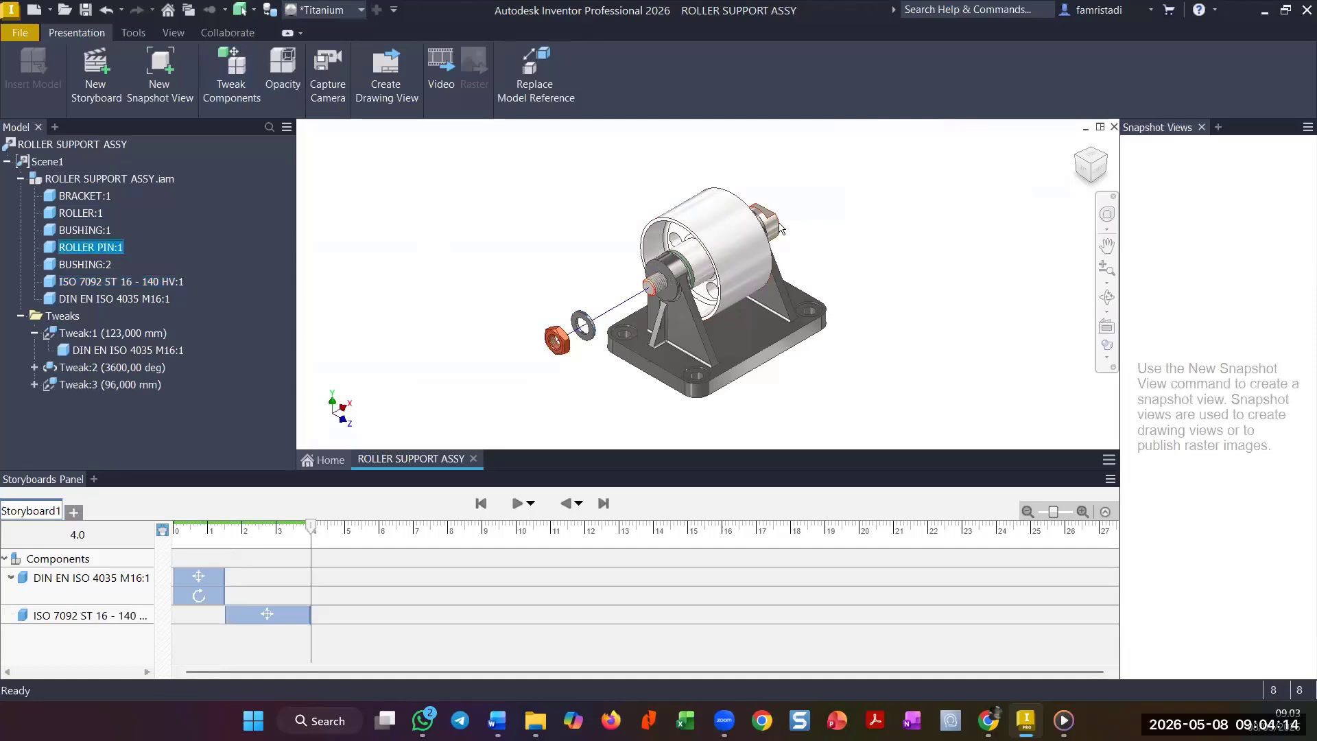
key("t")
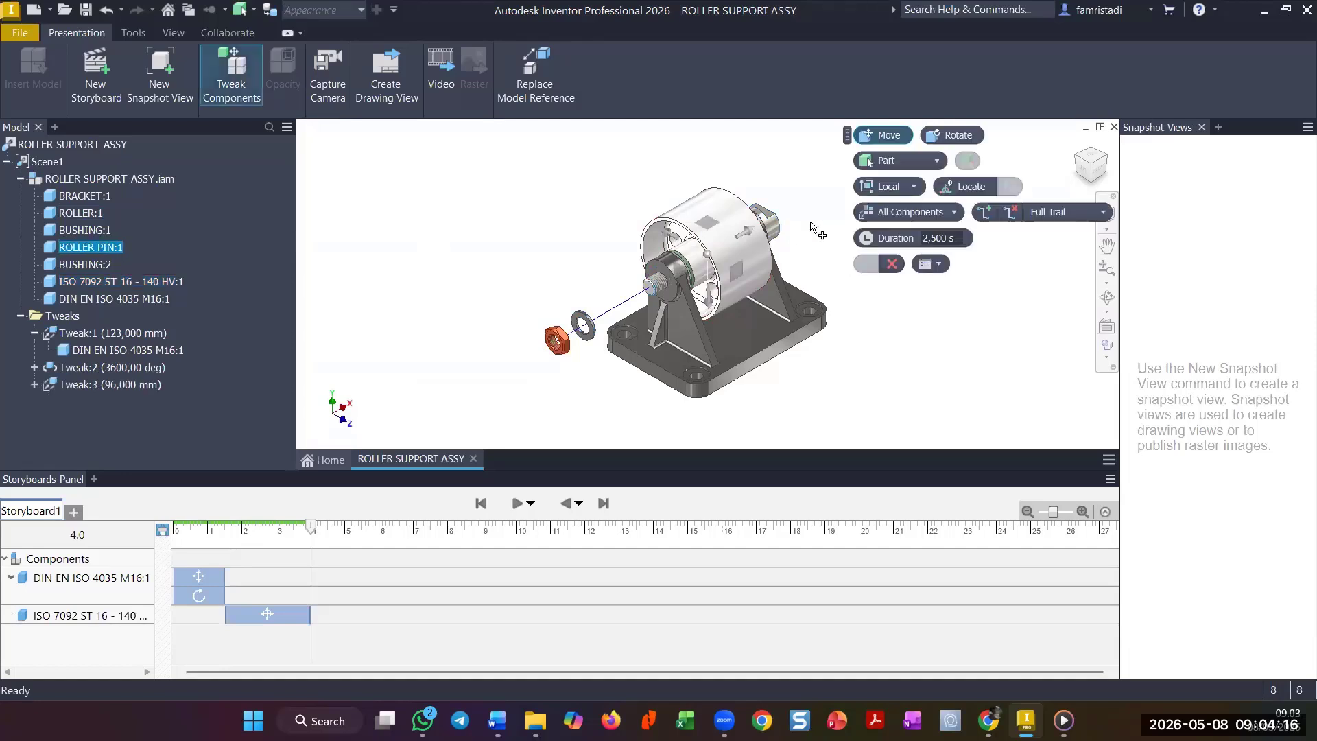
left_click(906, 238)
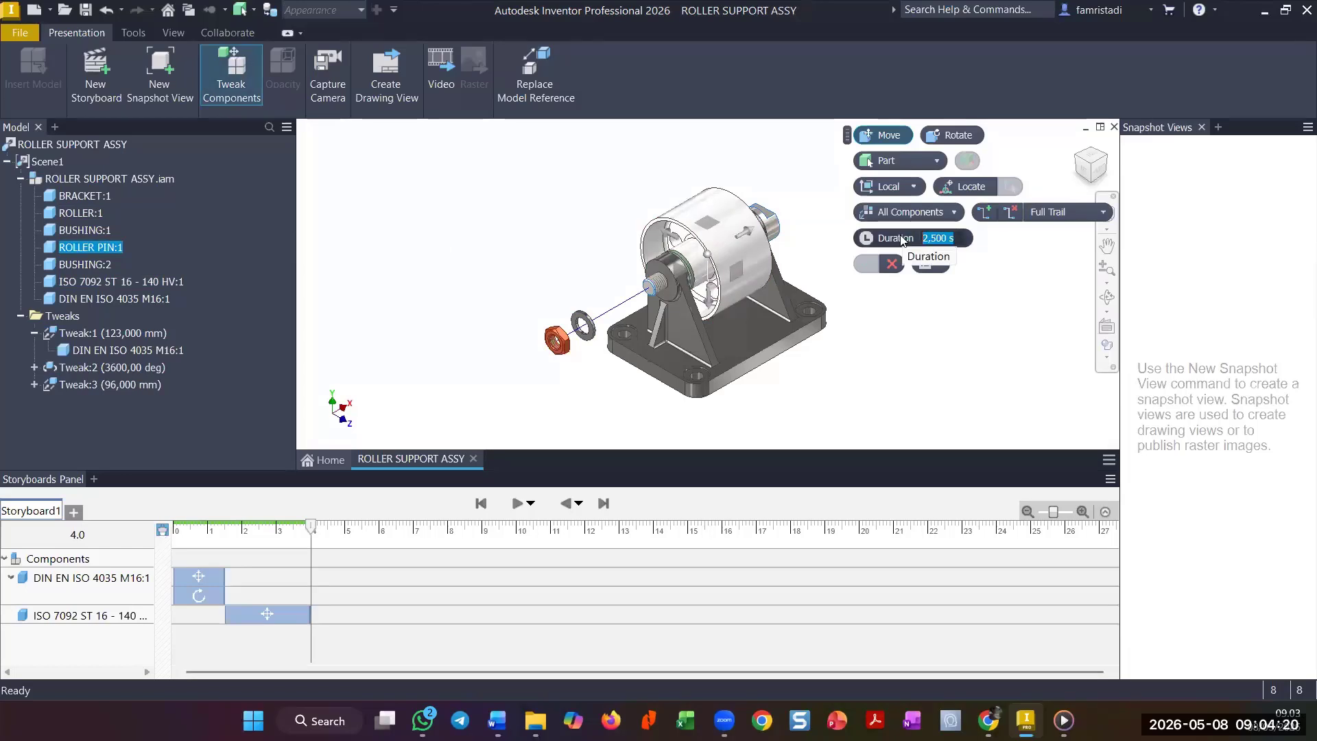
type("1,5")
left_click_drag(747, 230, 895, 188)
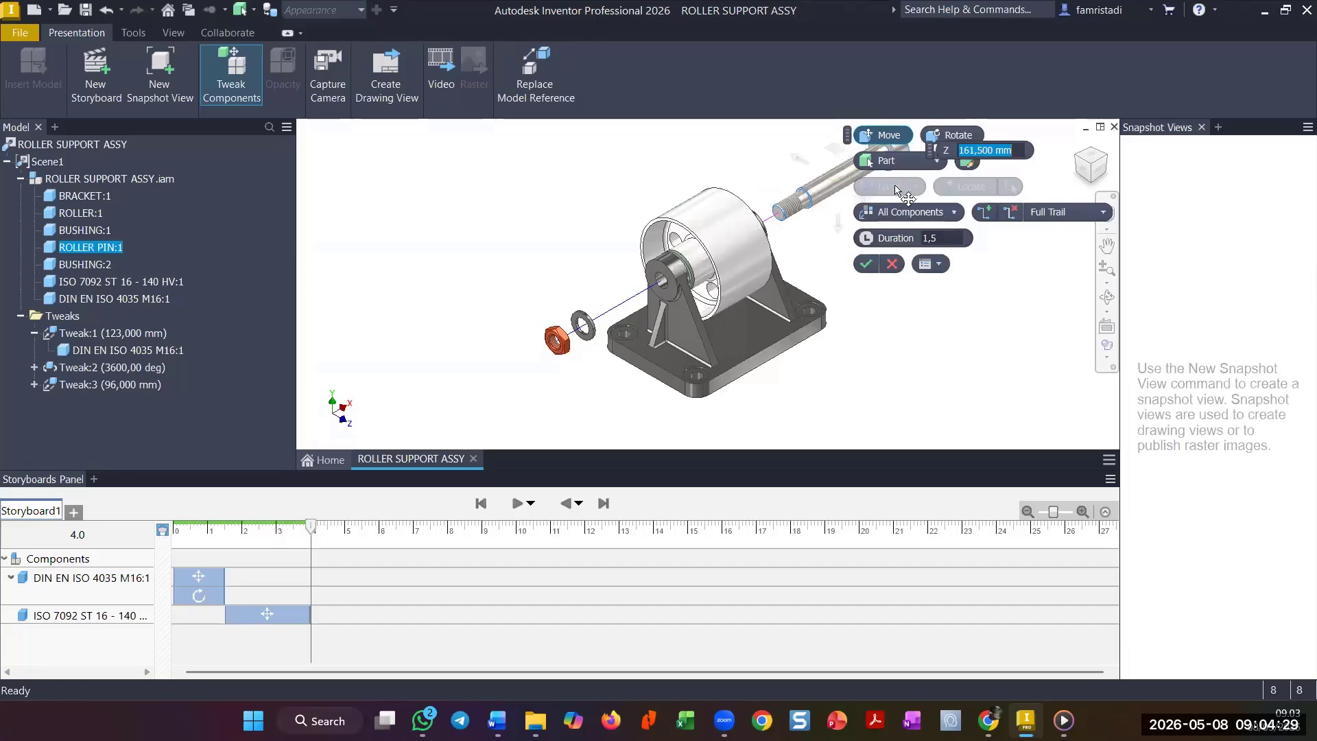
left_click(865, 264)
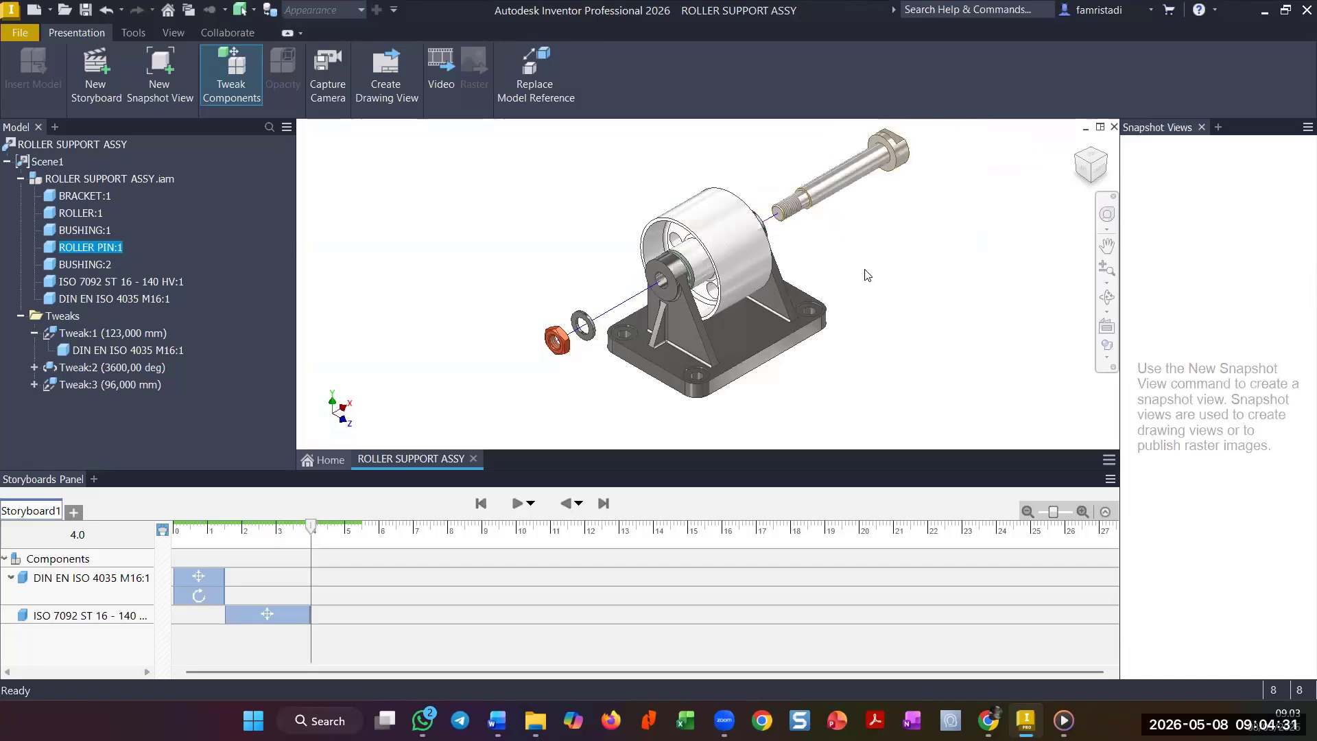
- Tweak ROLLER:1, BUSHING:1 and BUSHING:2 together, using World orientation and moving them about 135 mm upward along Y
middle_click_drag(916, 285, 908, 315)
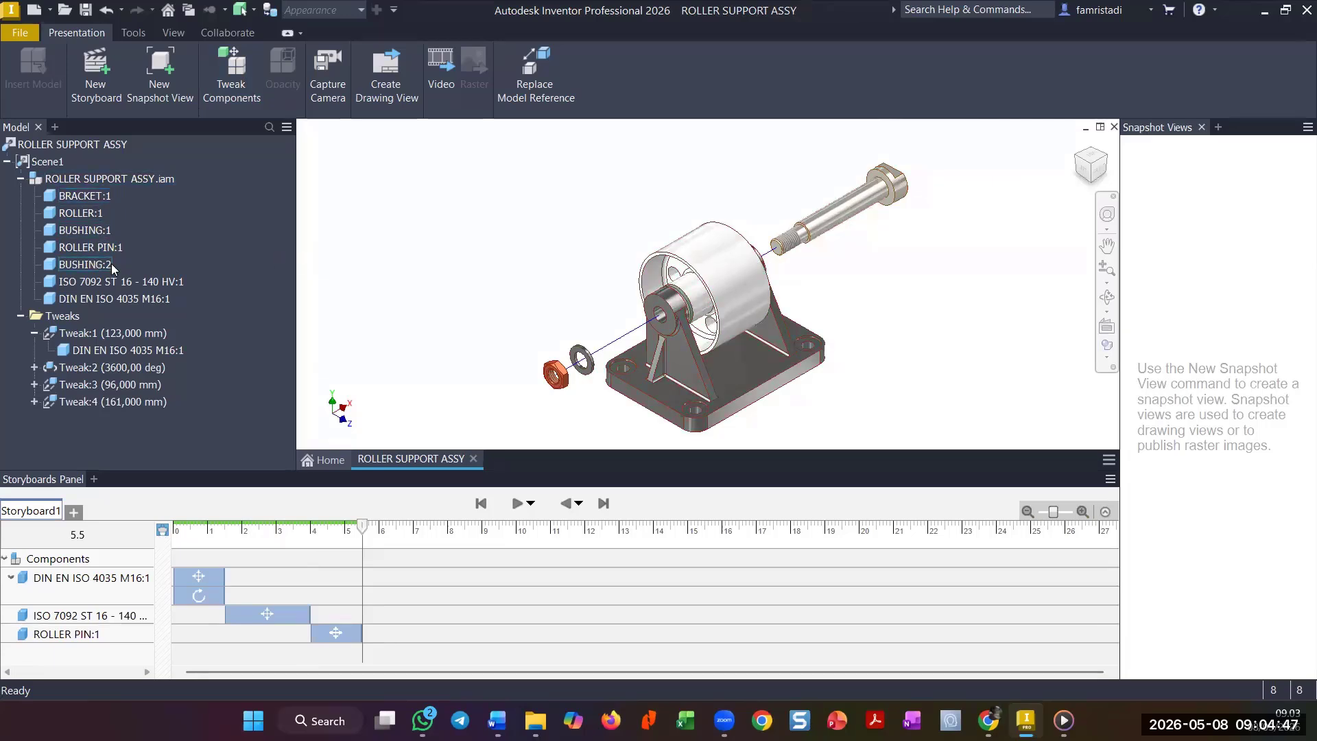
left_click(94, 214)
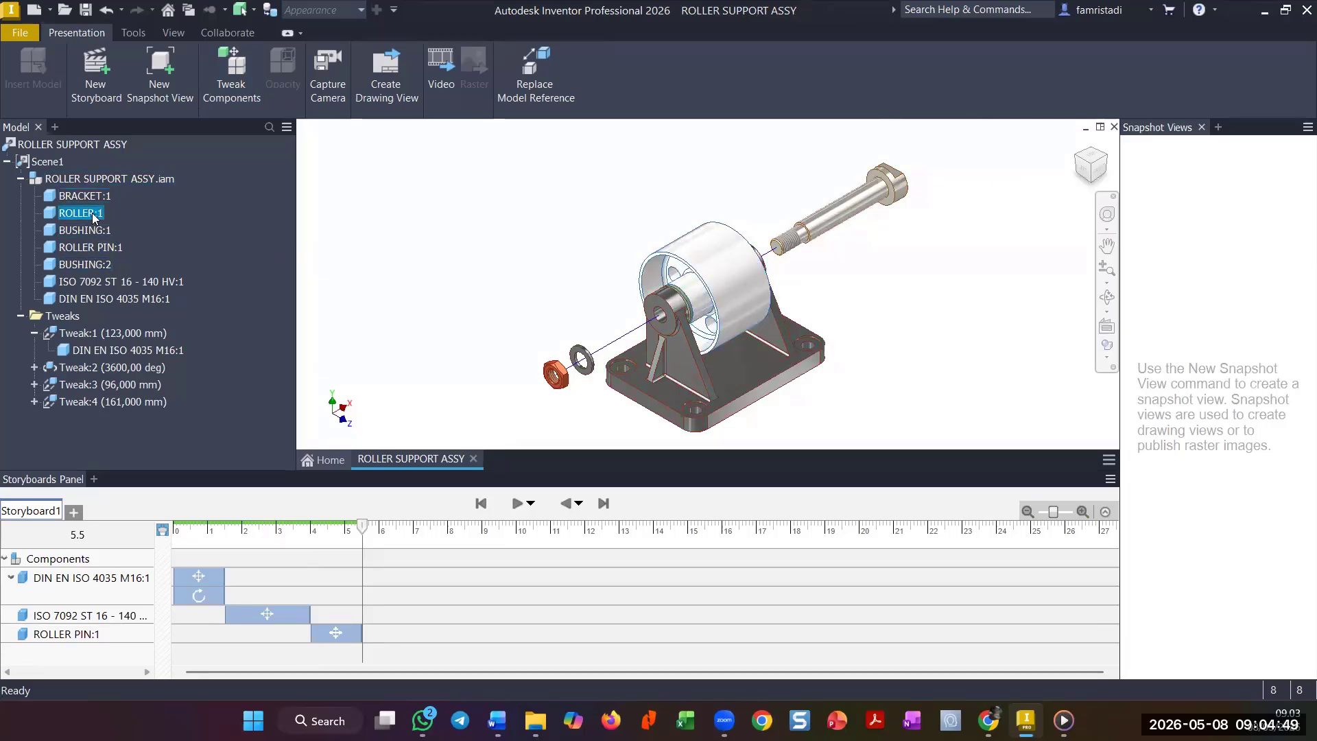
left_click(96, 229, "ctrl")
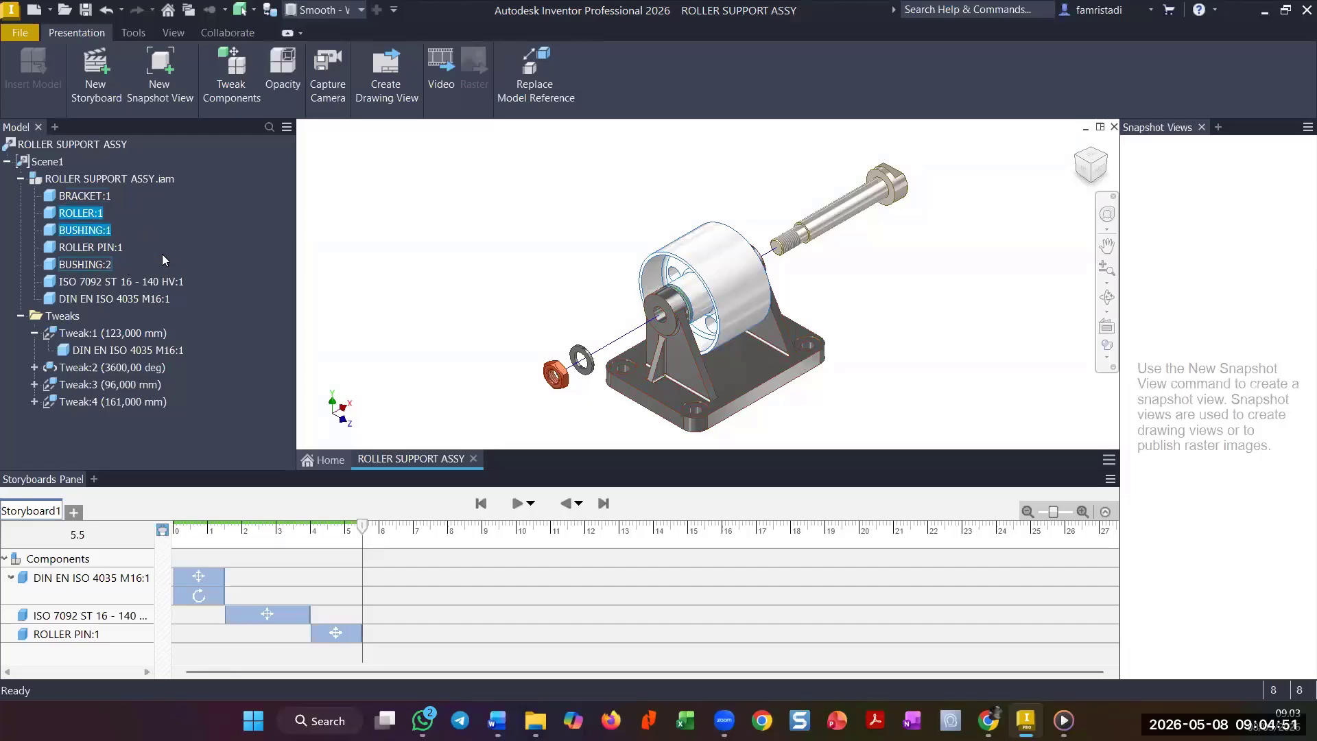
left_click(106, 263, "ctrl")
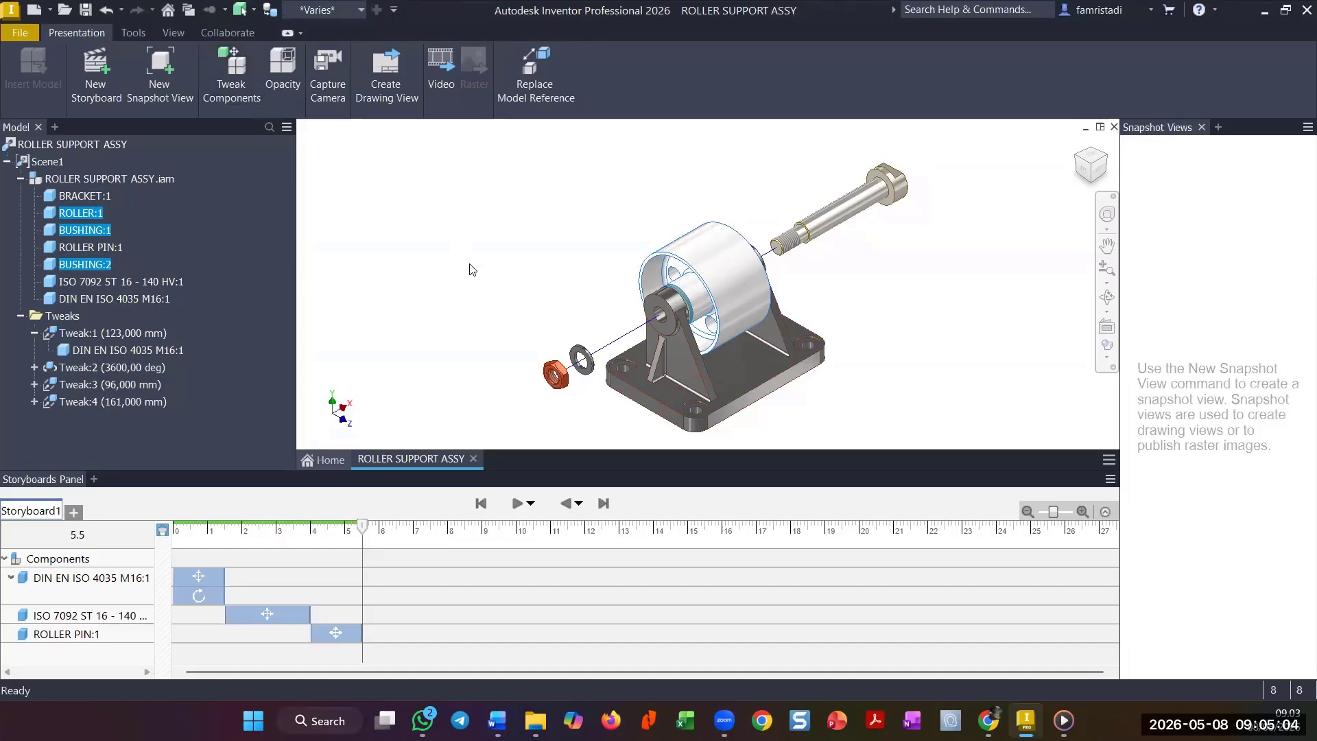
key("t")
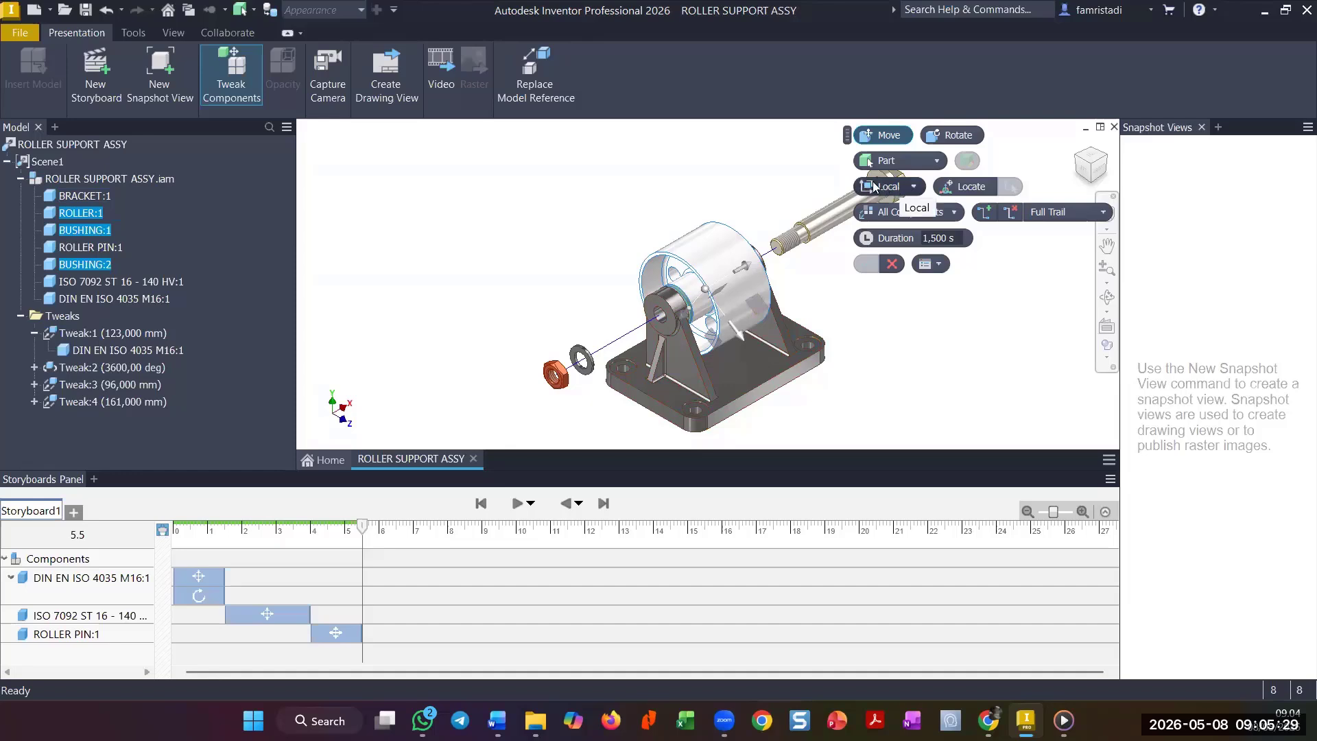
left_click(914, 187)
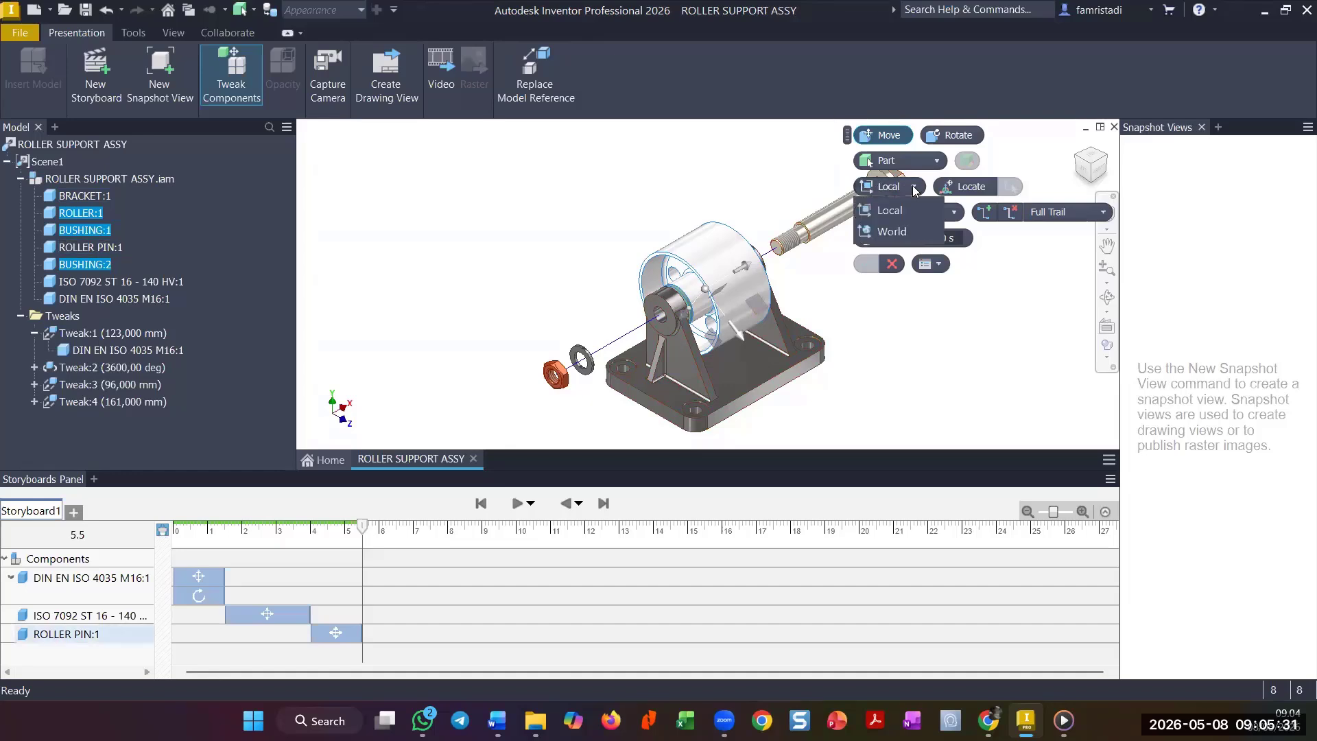
left_click(891, 232)
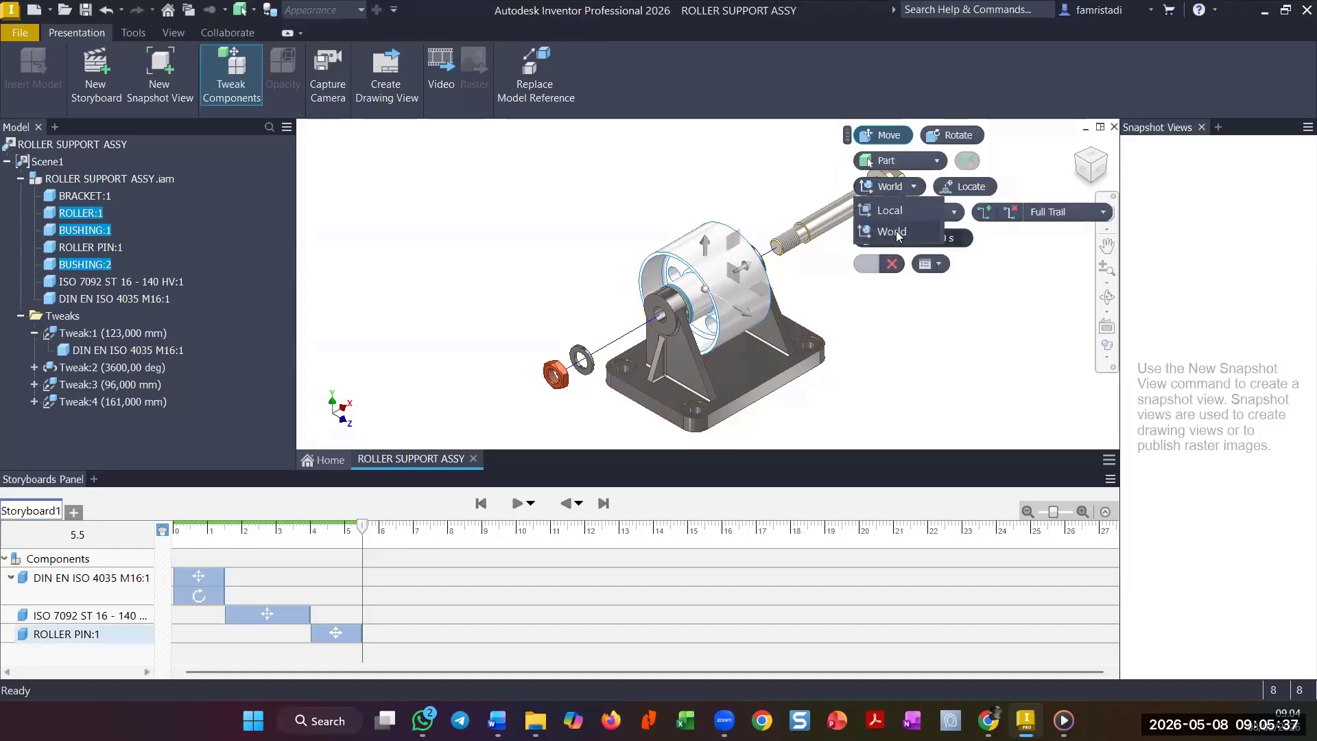
left_click(888, 233)
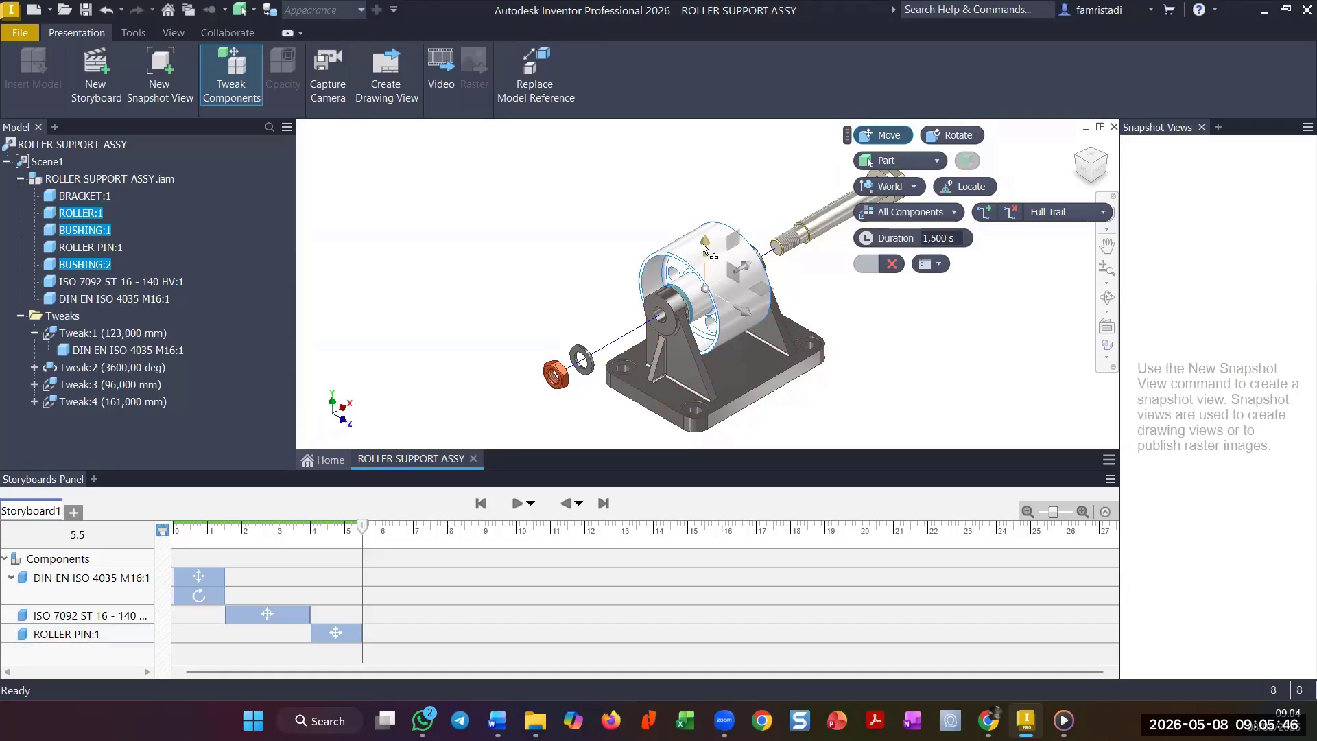
left_click_drag(704, 247, 725, 124)
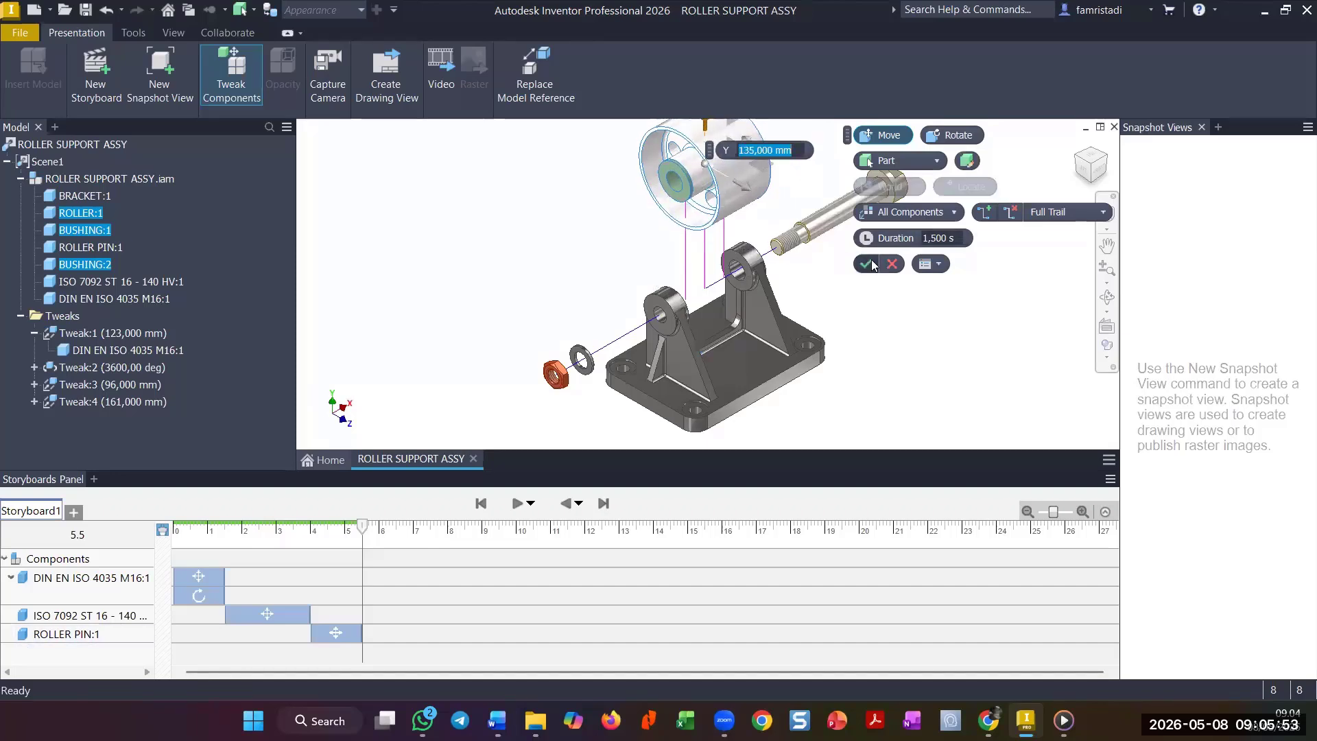
left_click(867, 264)
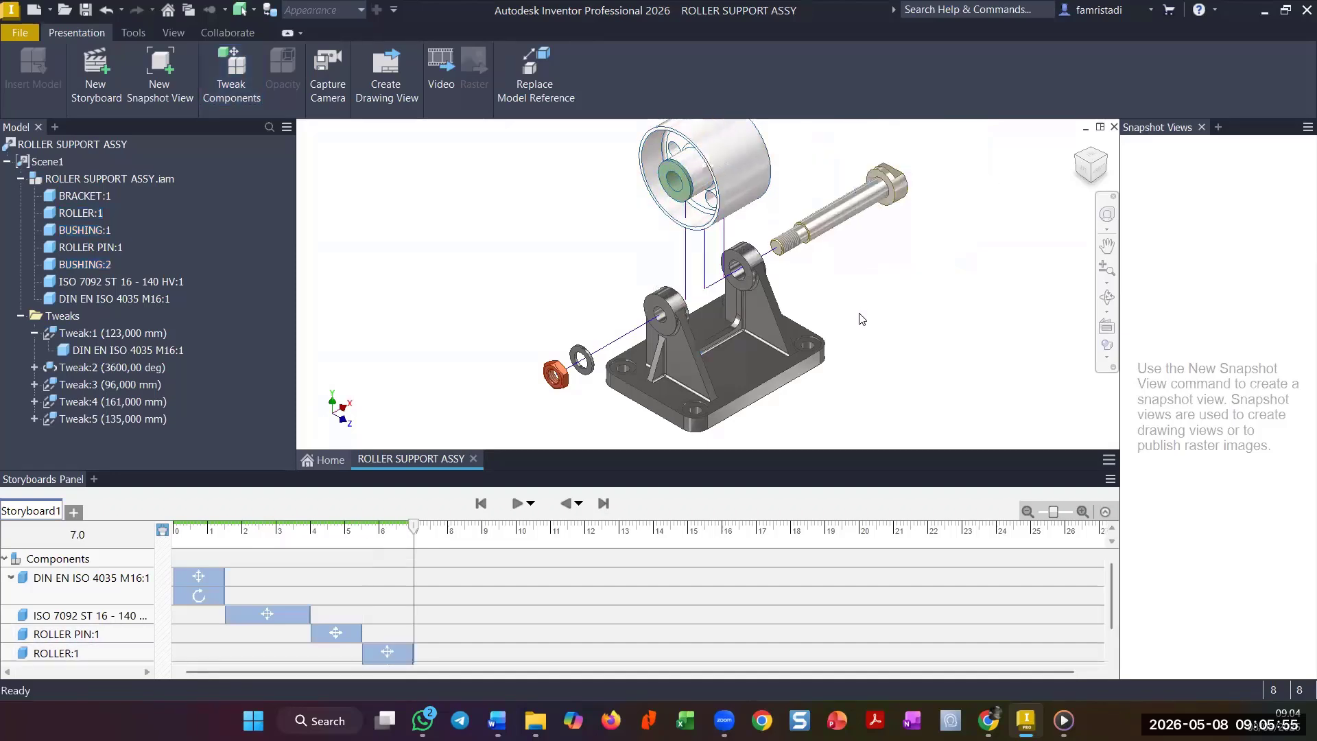
- Tweak BUSHING:1, moving it about -120 mm along the World X axis out of the roller
scroll(863, 321, "down", 3)
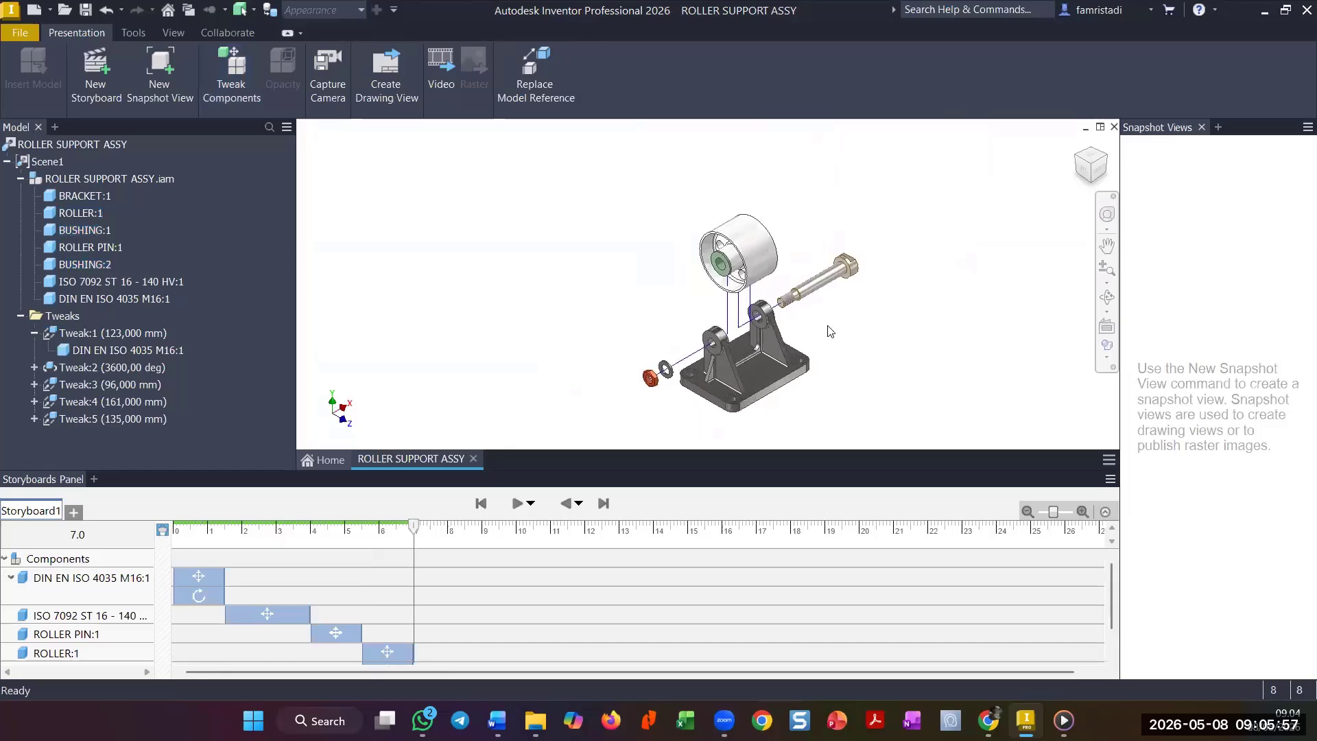
left_click(728, 269)
key("t")
left_click(728, 264)
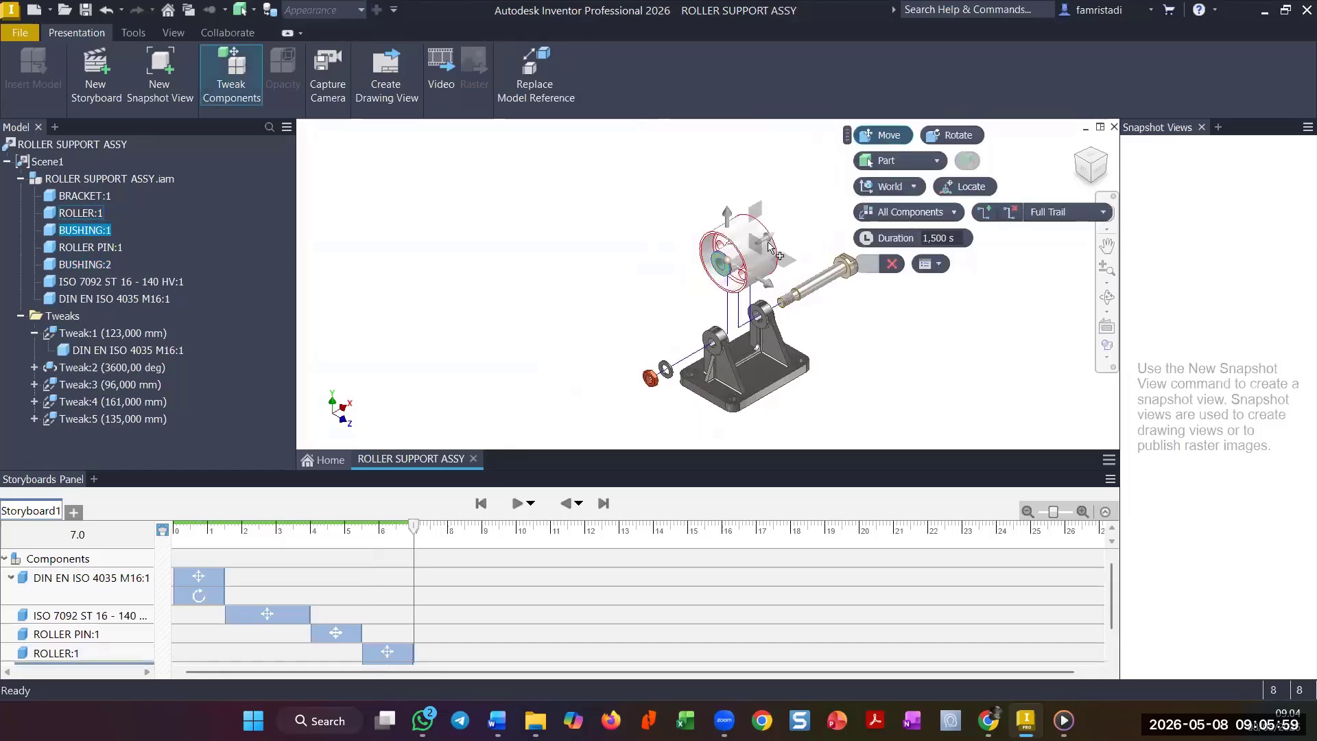
left_click_drag(765, 242, 712, 271)
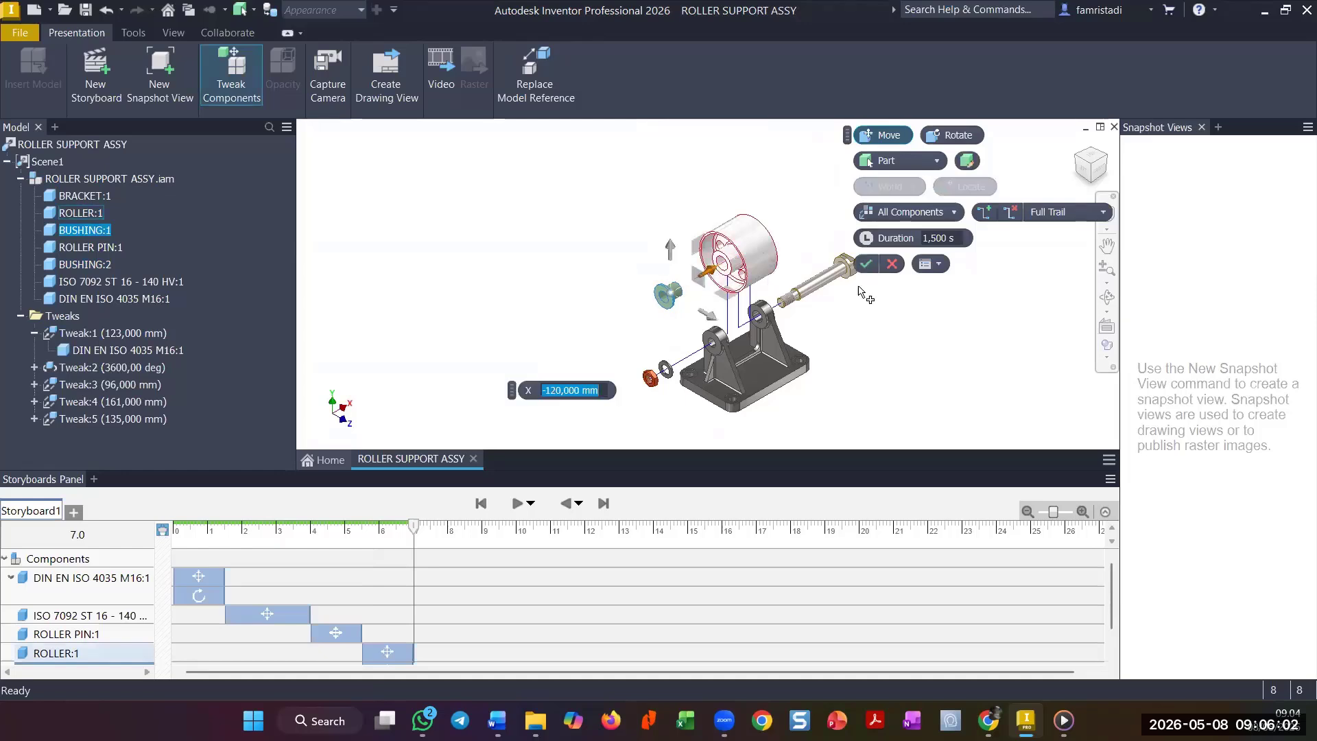
left_click(866, 264)
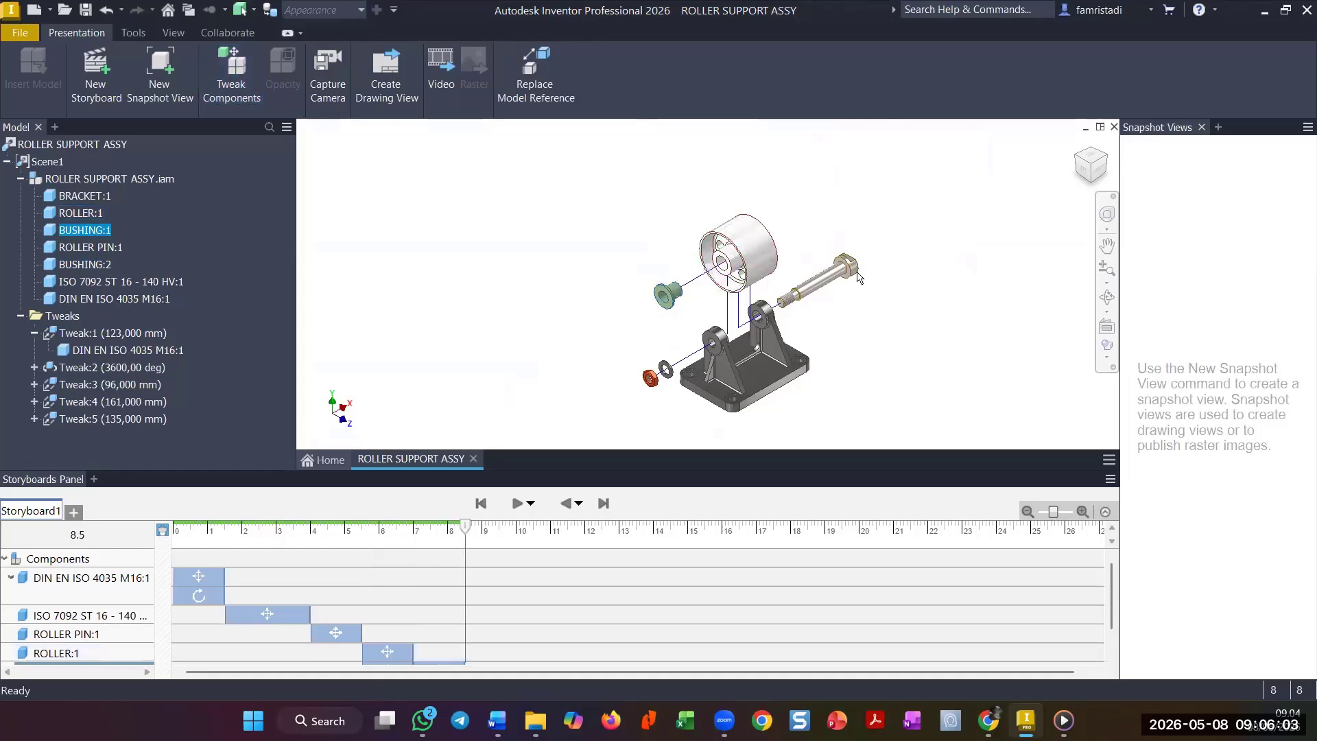
- Tweak BUSHING:2, moving it about 120.5 mm along the World X axis, away from the roller's opposite side
key("t")
left_click(107, 266)
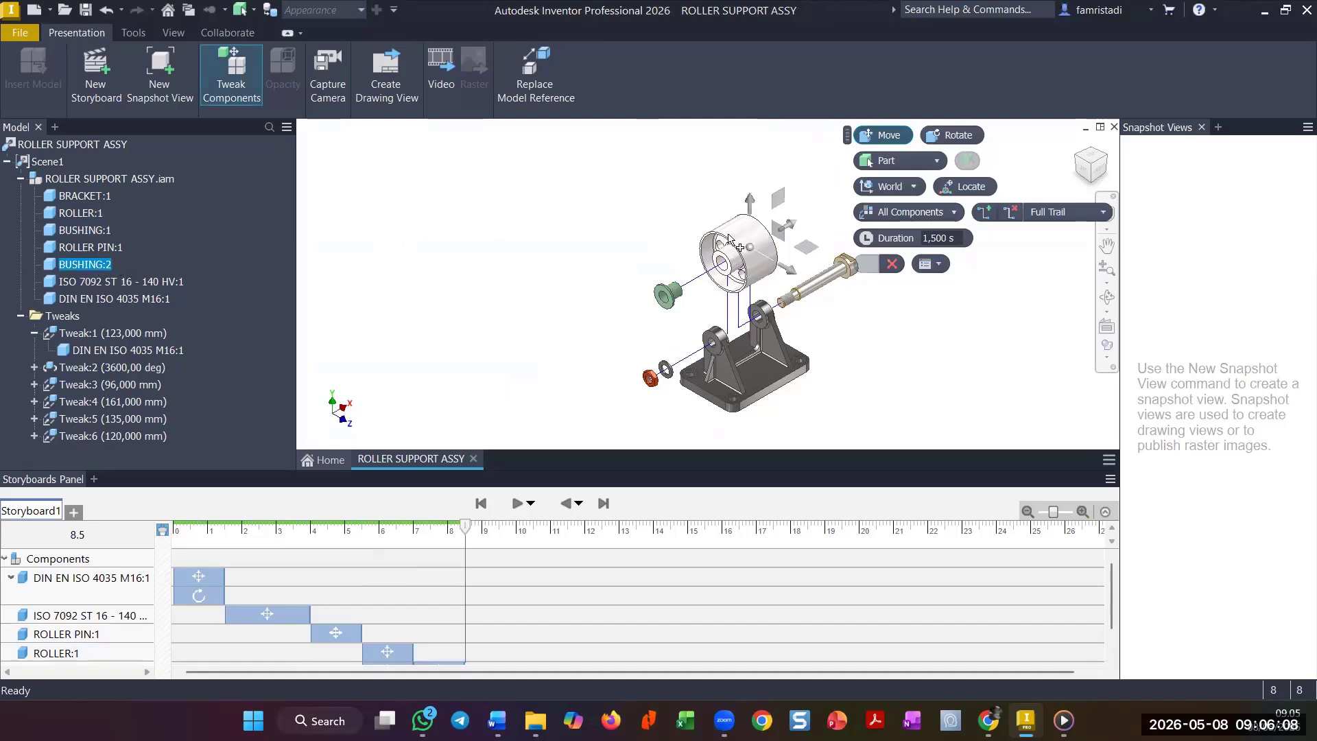
left_click_drag(796, 224, 907, 249)
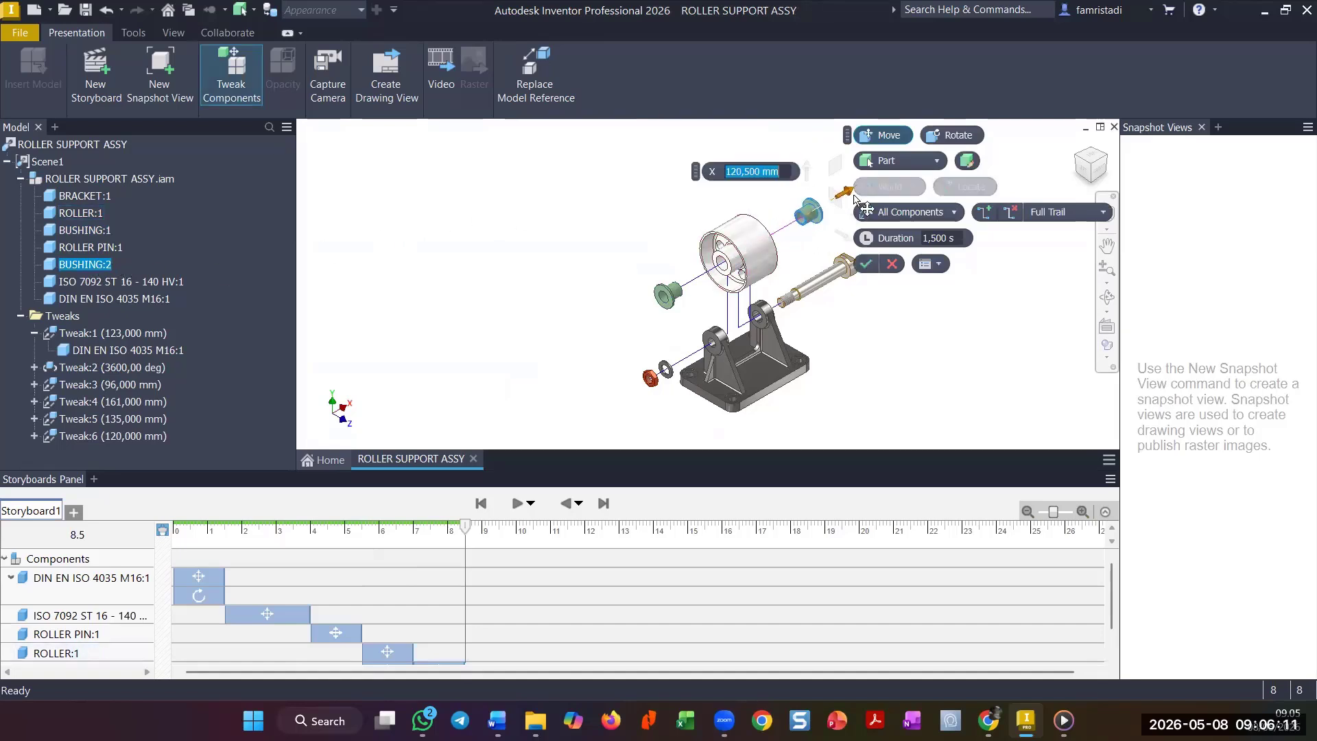
left_click(866, 265)
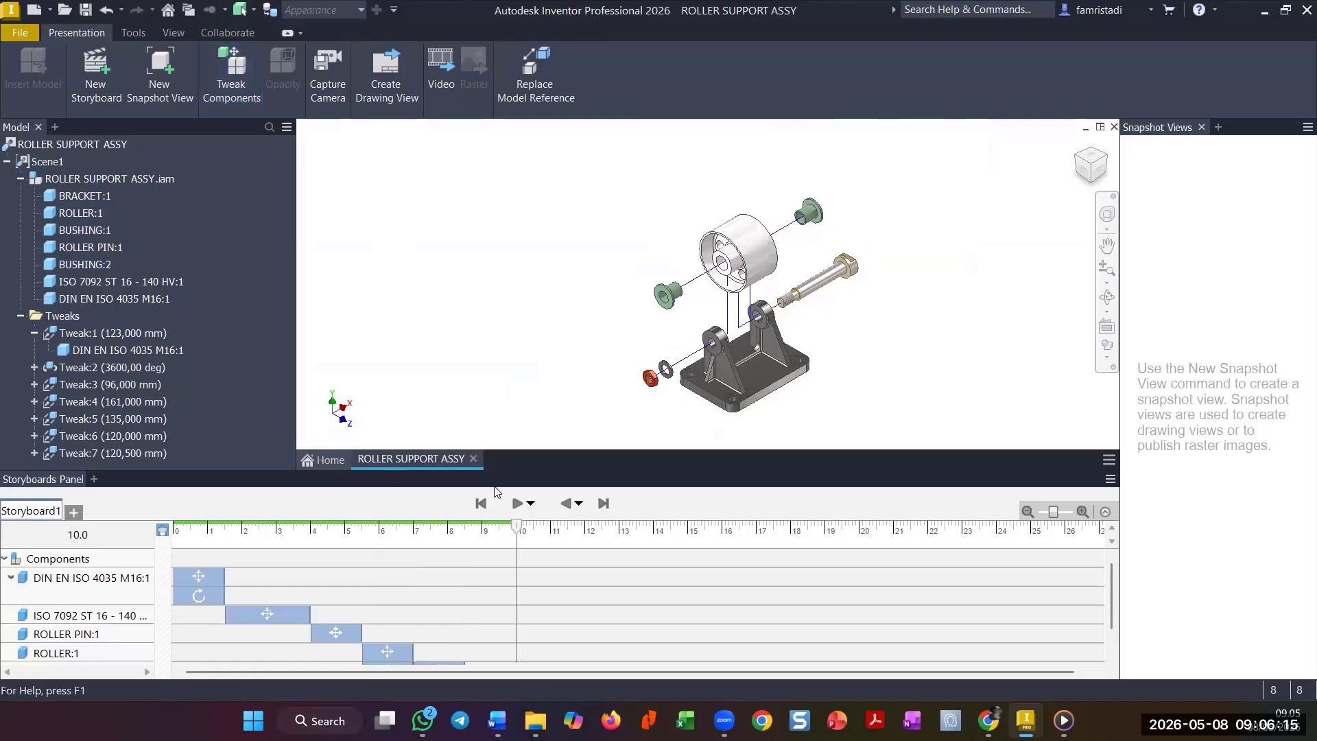
- Play the storyboard from its start, and shift BUSHING:2's outward move to run from 7 to 8.5 s alongside BUSHING:1's
left_click(481, 504)
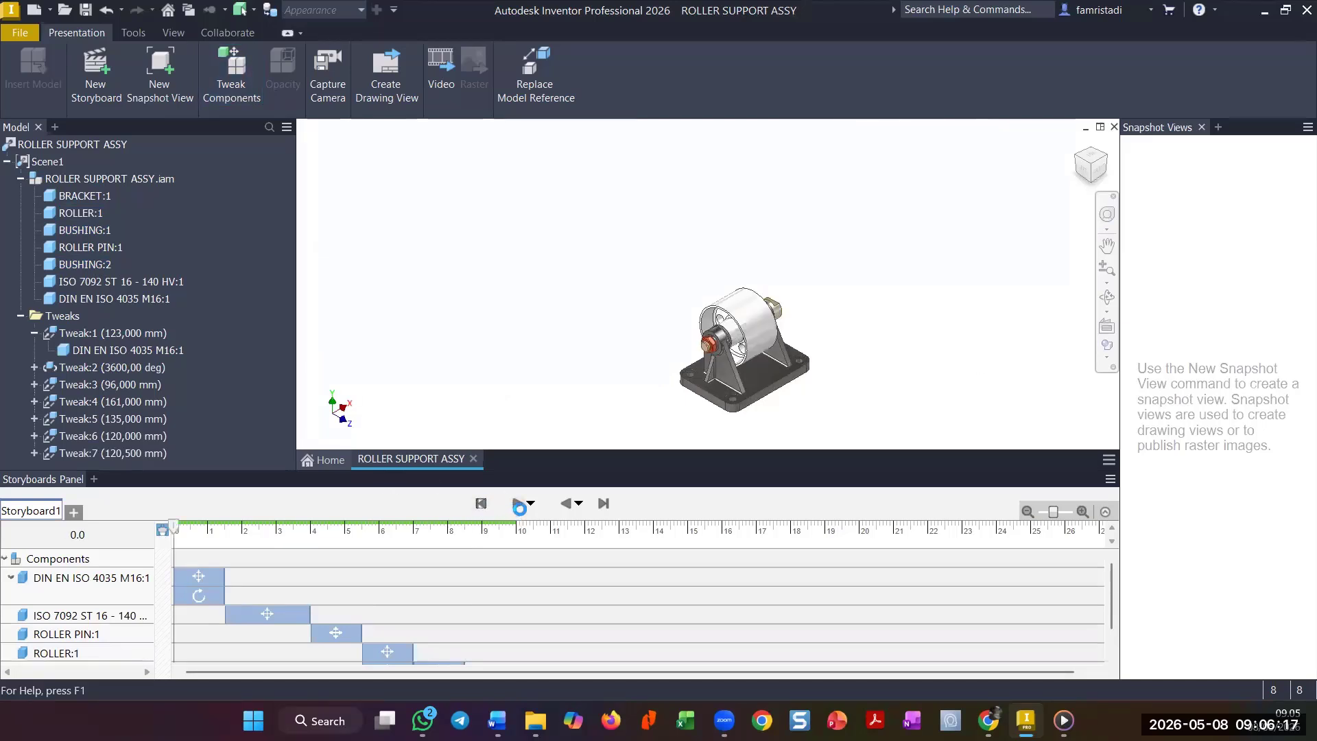
left_click(518, 503)
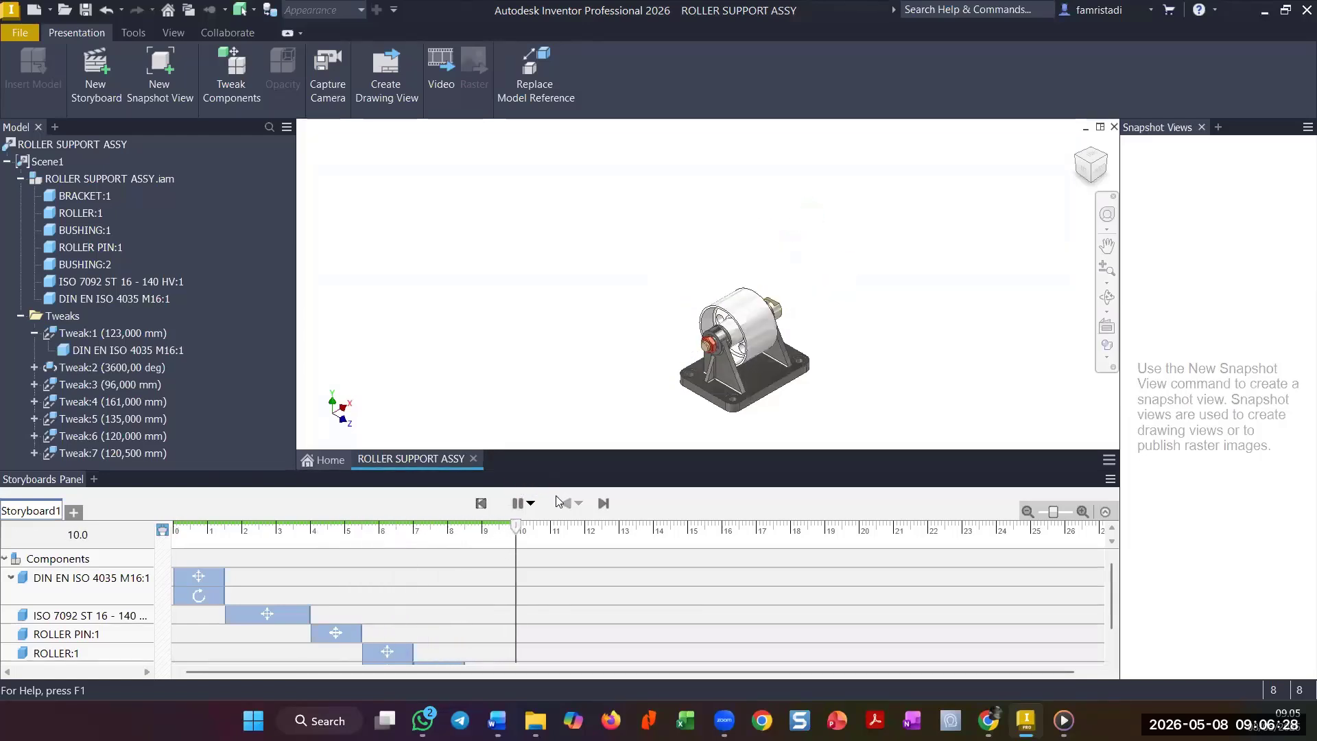
scroll(539, 584, "down", 2)
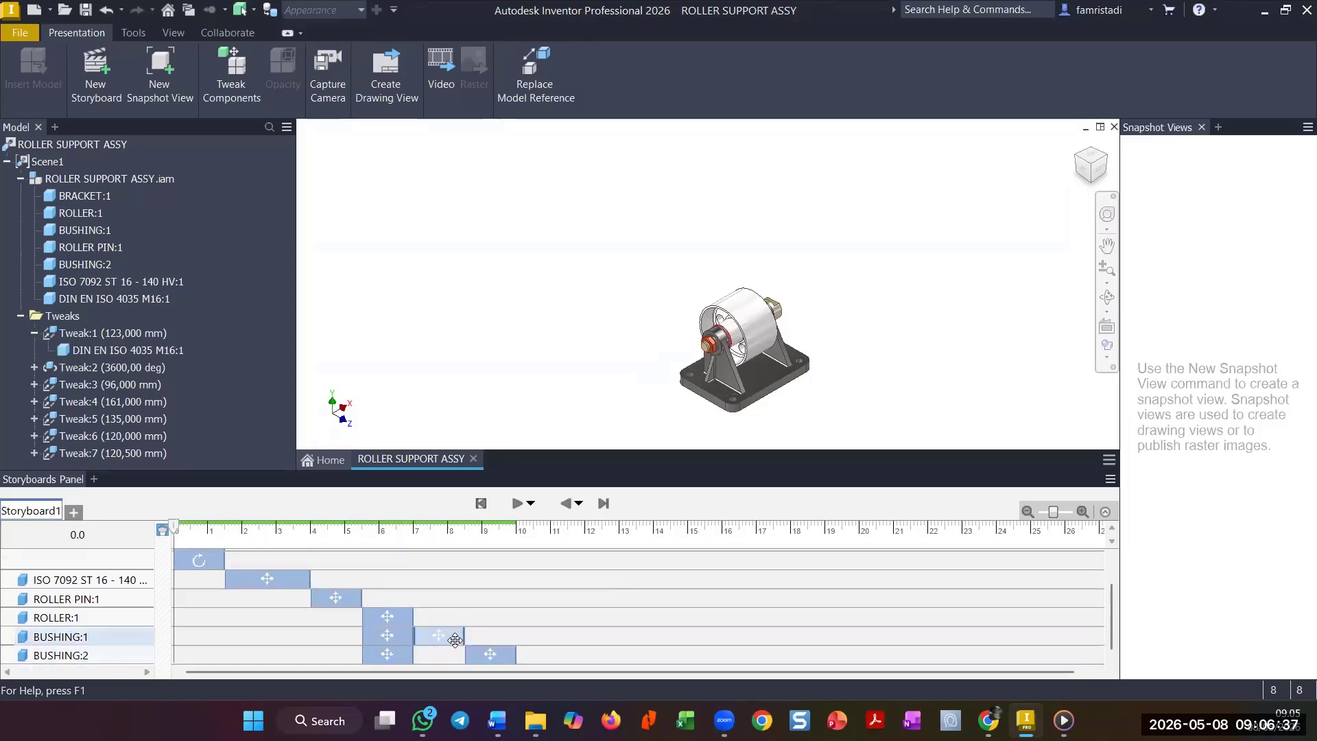
left_click_drag(506, 661, 453, 664)
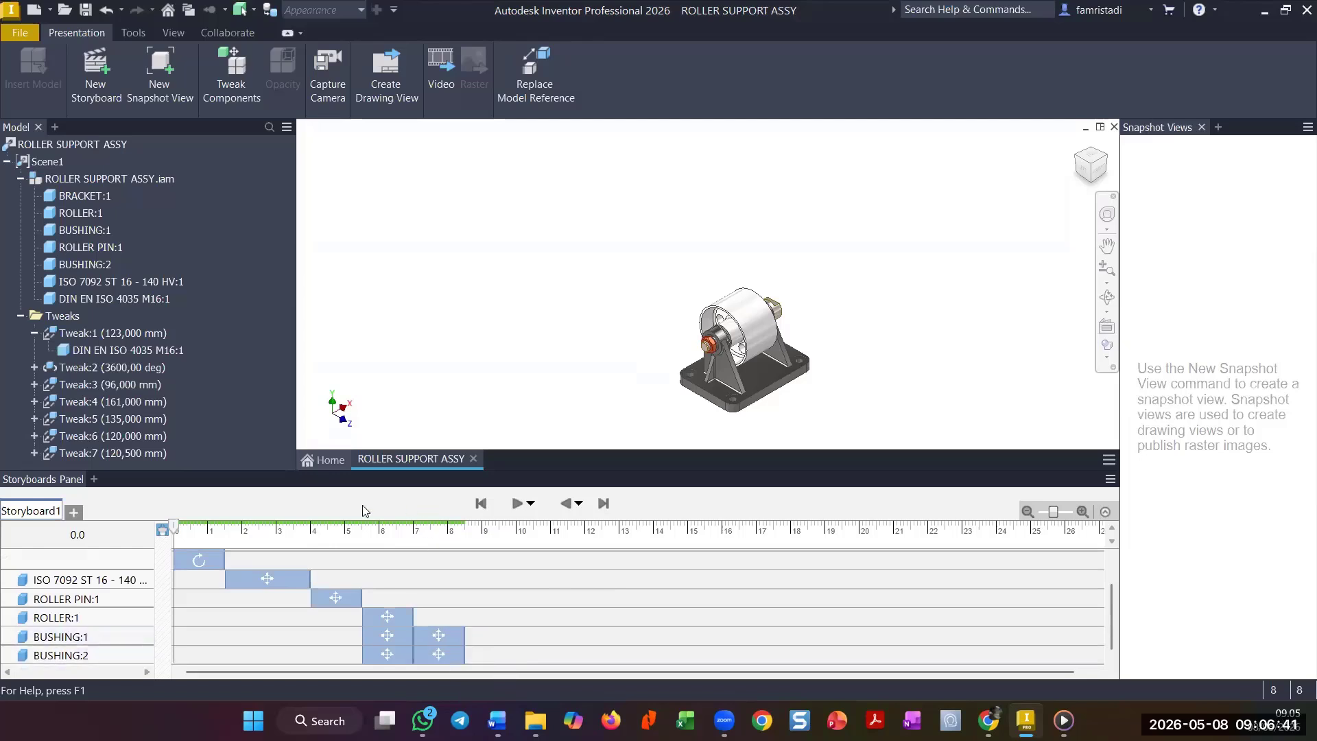
- Scrub the playhead through the storyboard to check the explosion sequence, leaving it at 8.5 s
left_click_drag(181, 532, 489, 589)
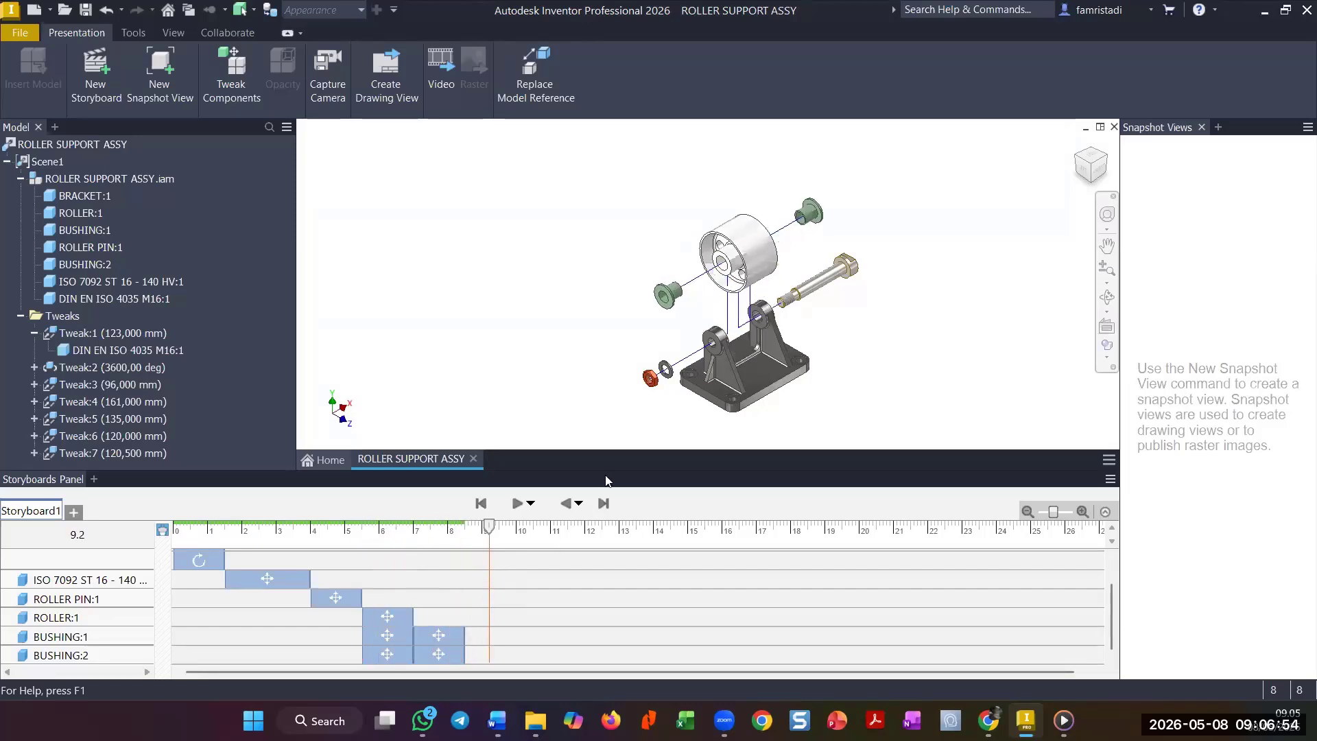
left_click_drag(492, 537, 475, 535)
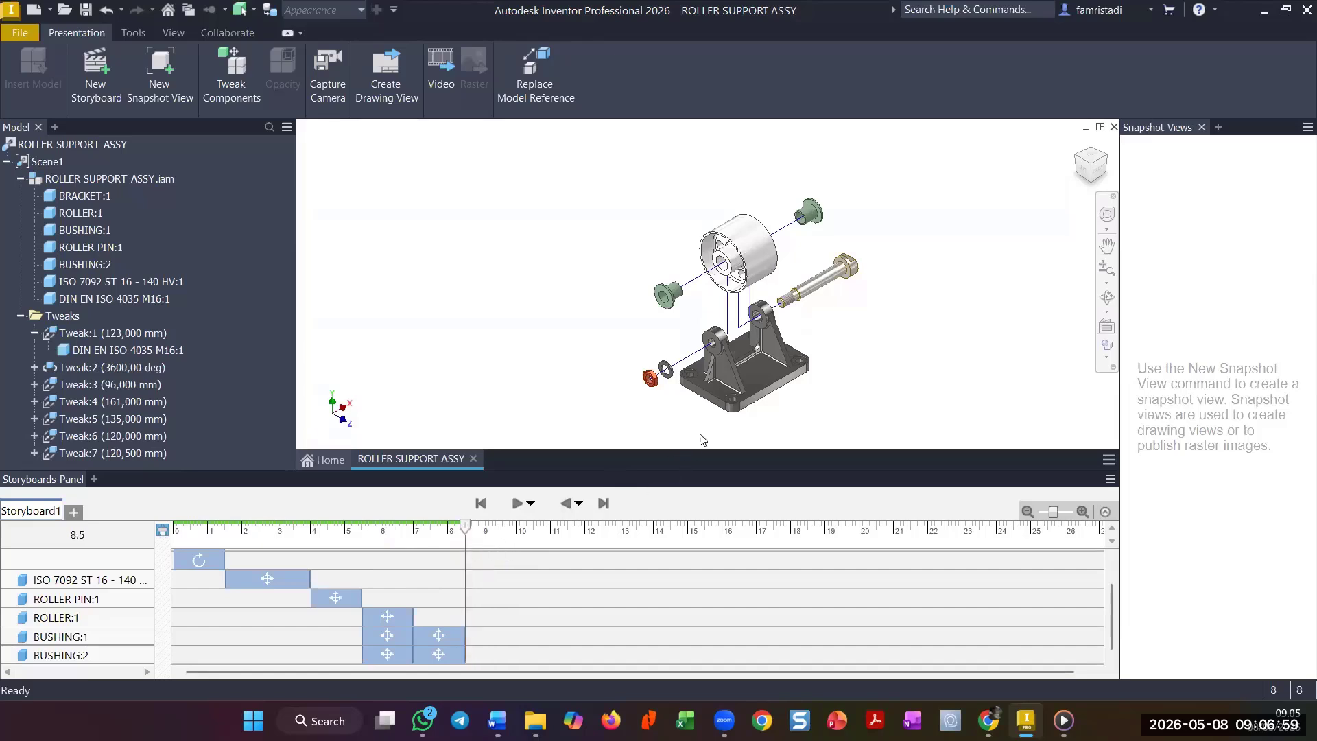
left_click(744, 273)
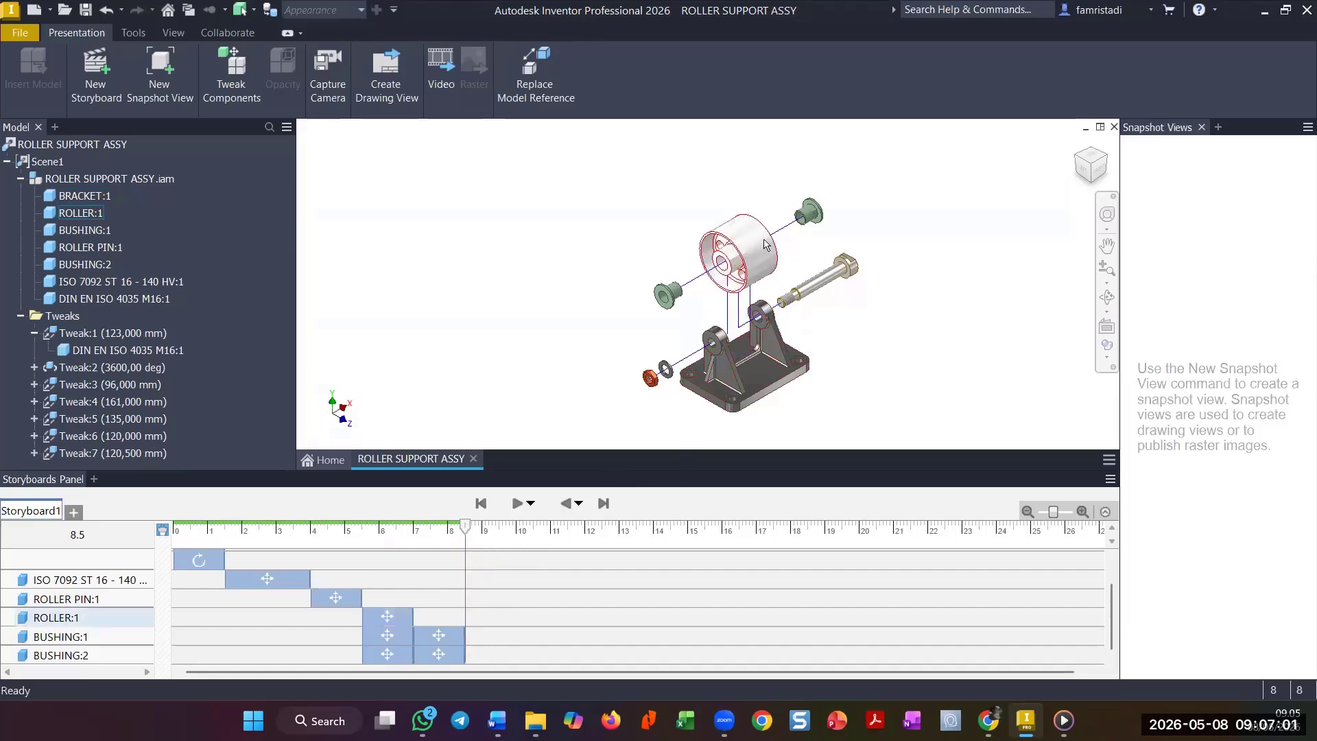
left_click(807, 213)
left_click(812, 243)
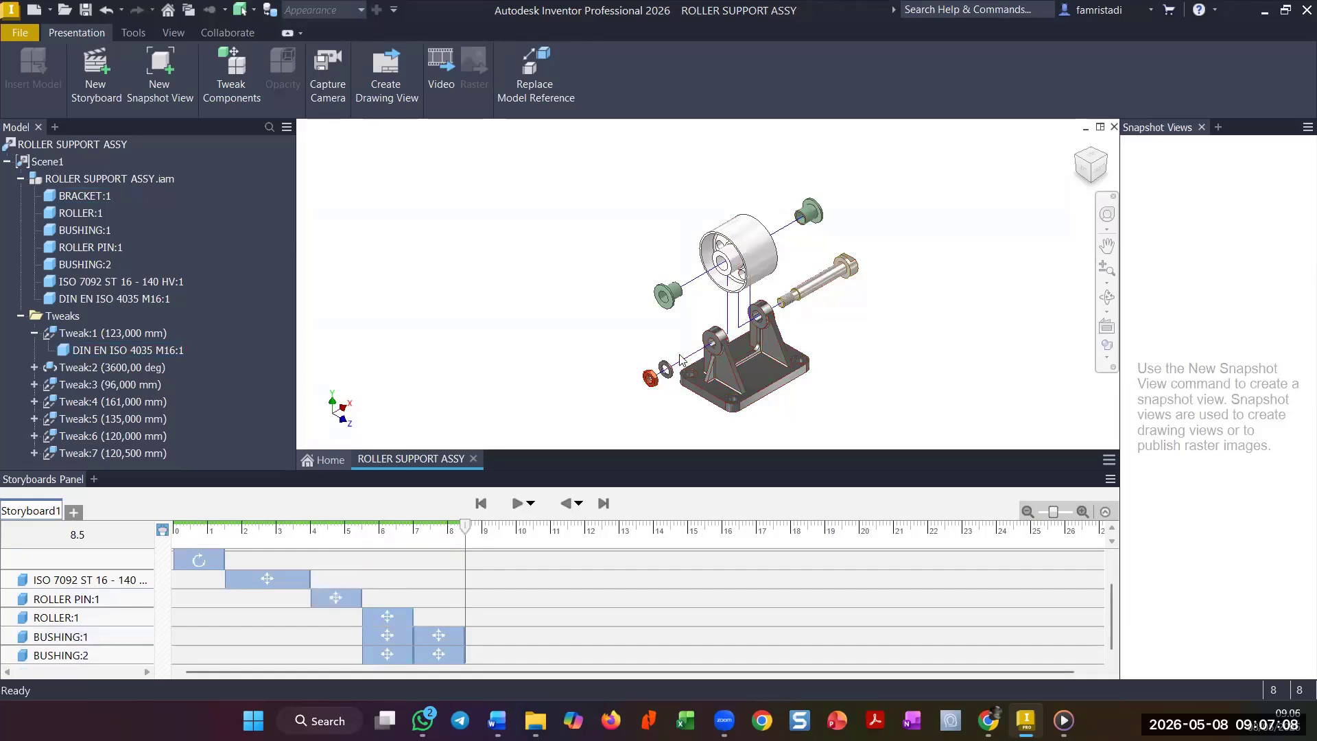
- Adjust the DIN EN ISO 4035 M16 nut's move tweak along its trail, ending at about 123 mm
scroll(664, 377, "up", 5)
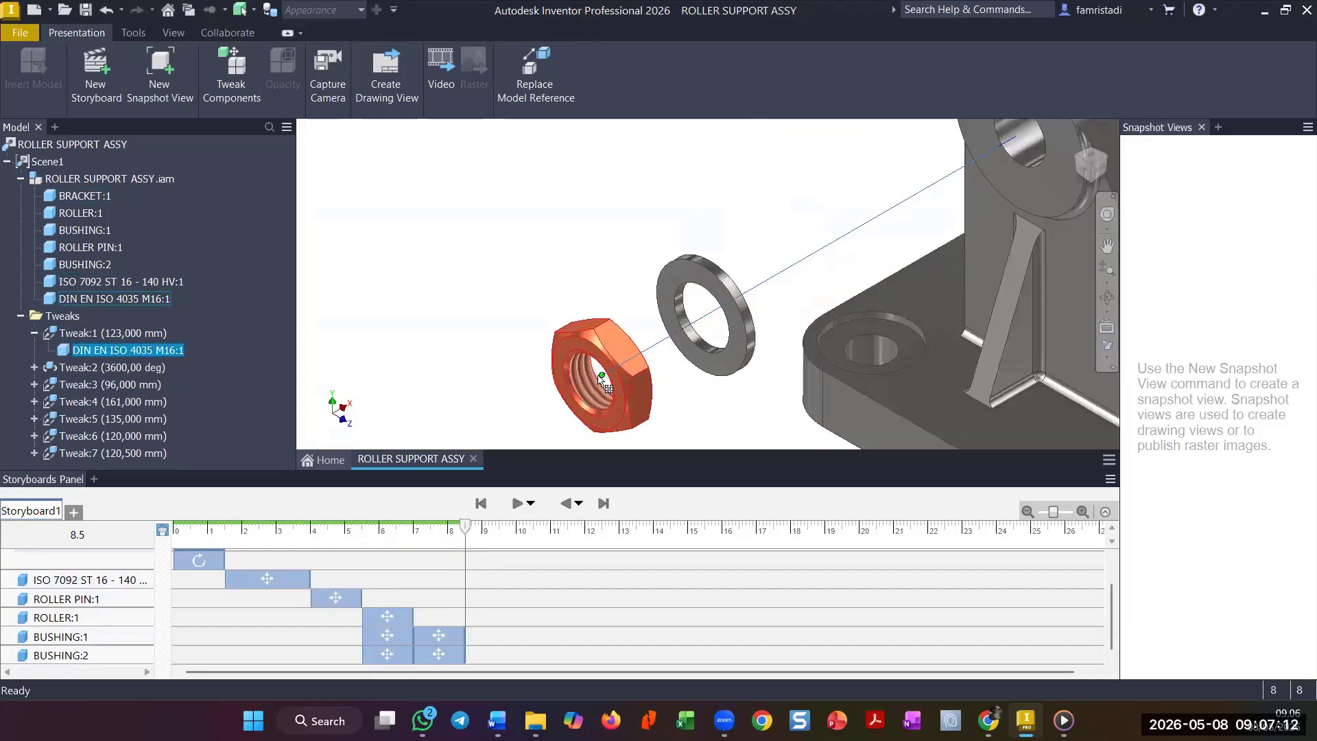
left_click_drag(604, 374, 676, 331)
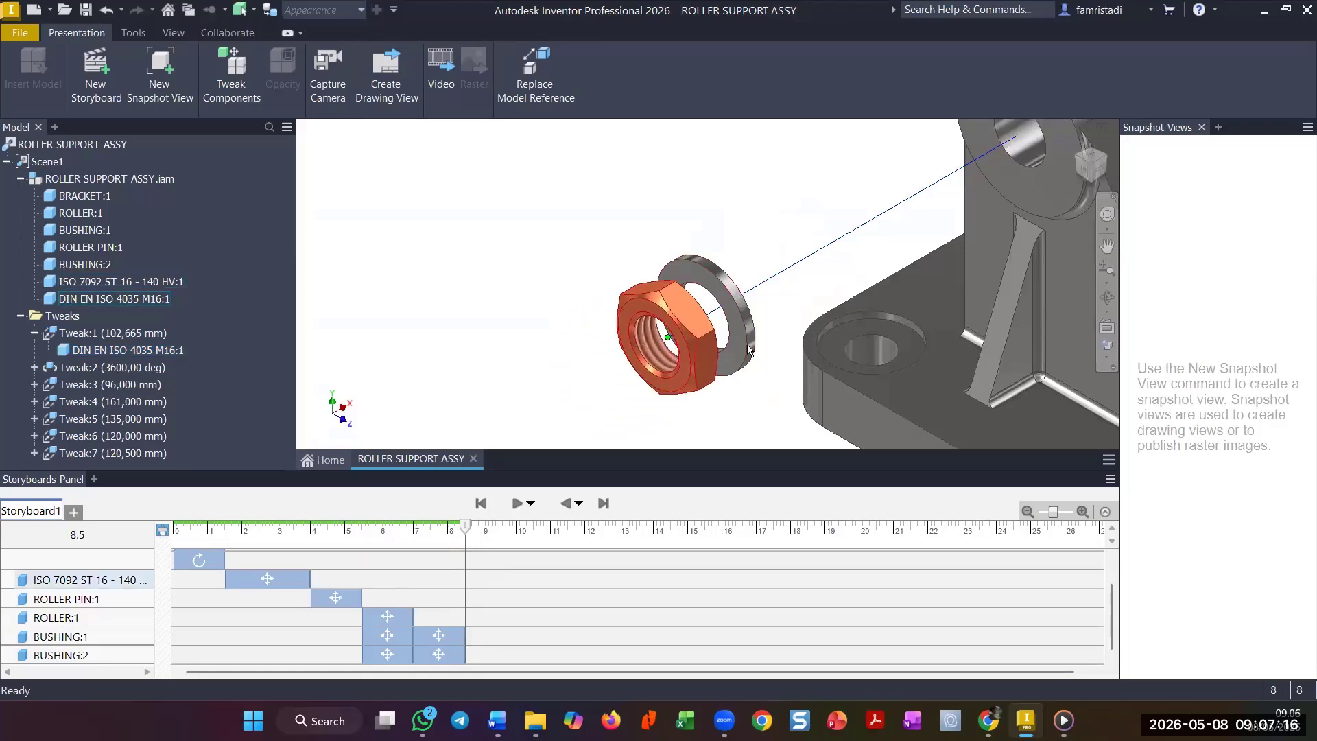
left_click_drag(671, 341, 604, 382)
scroll(754, 370, "up", 8)
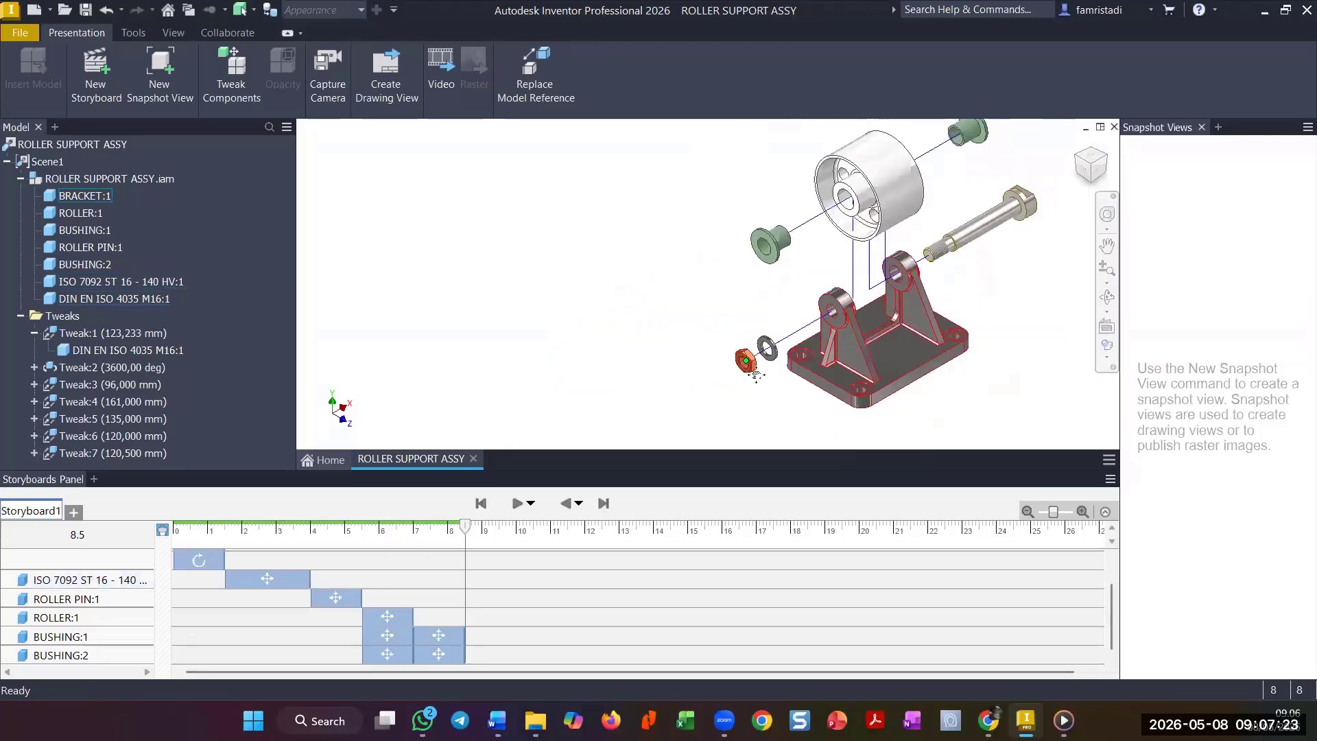
middle_click_drag(834, 363, 746, 380)
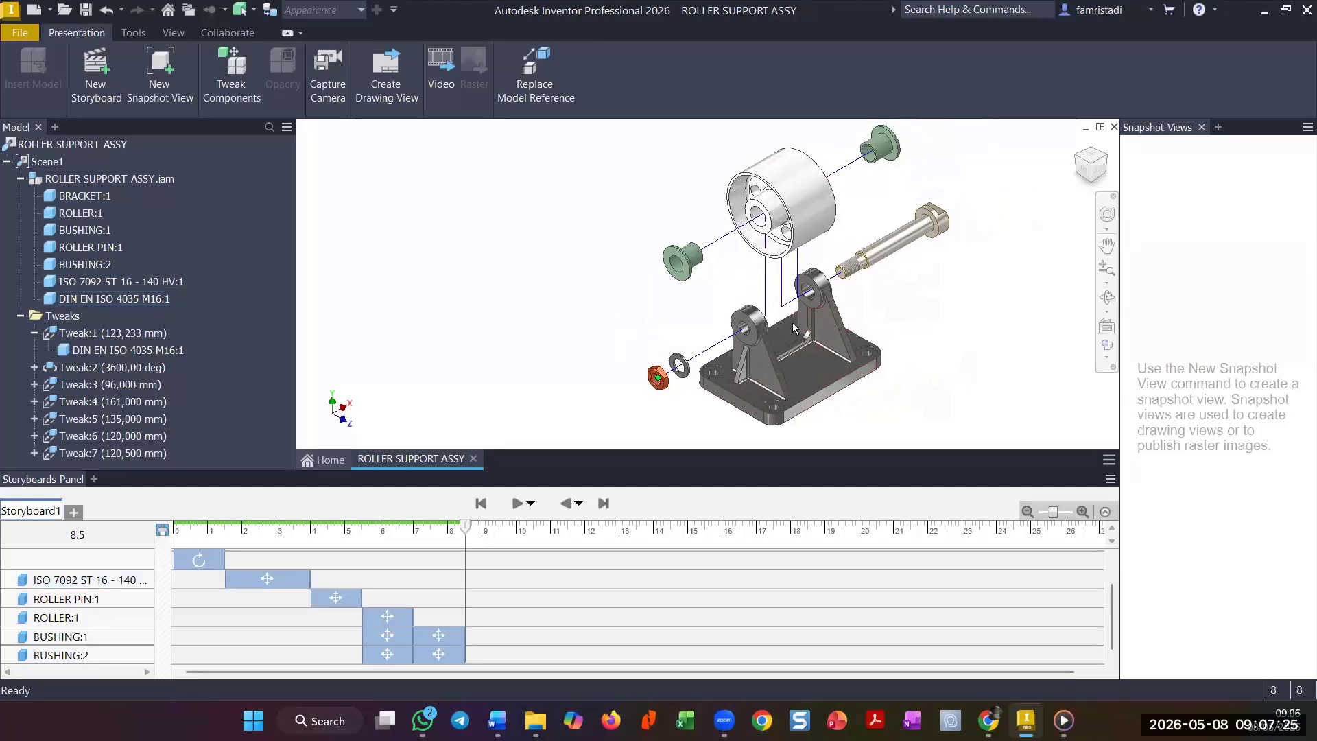
middle_click_drag(804, 318, 779, 328)
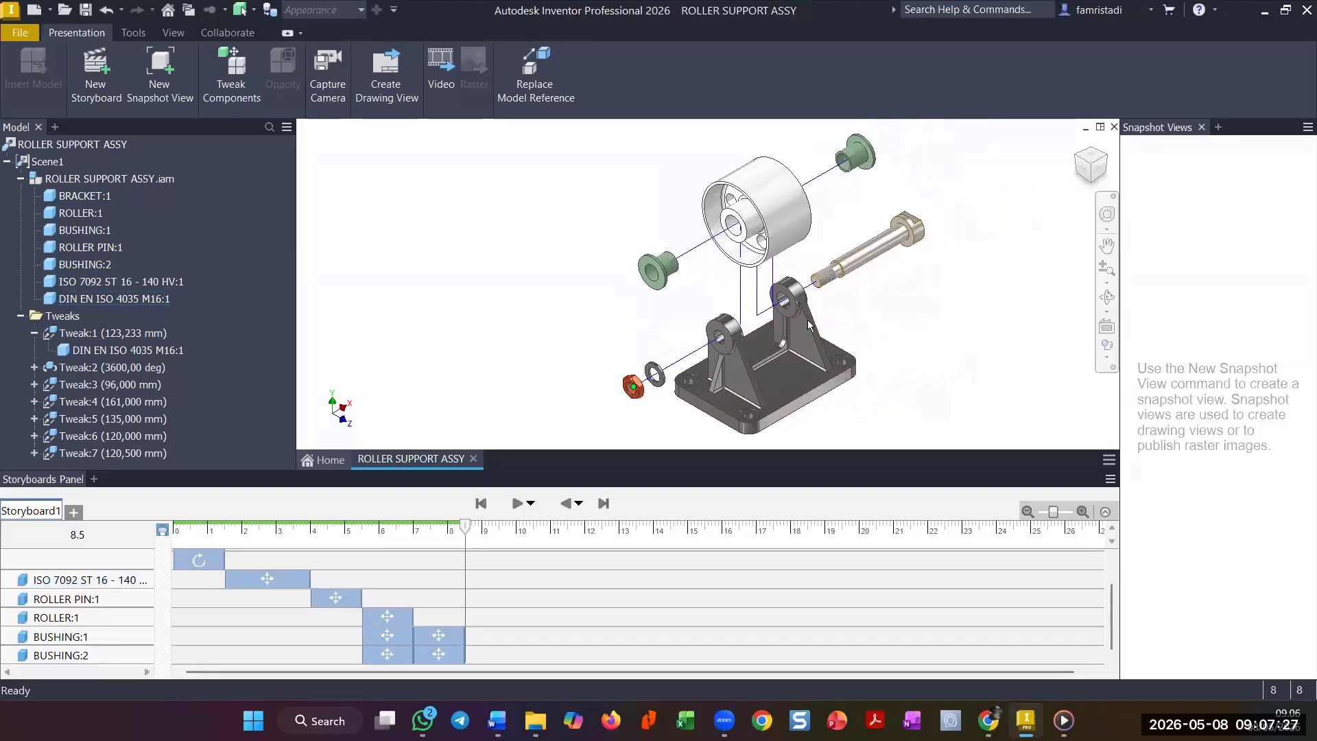
- Play the storyboard forward from its beginning to review the explosion sequence, and rewind it to 0 s
scroll(813, 322, "down", 3)
scroll(816, 320, "up", 4)
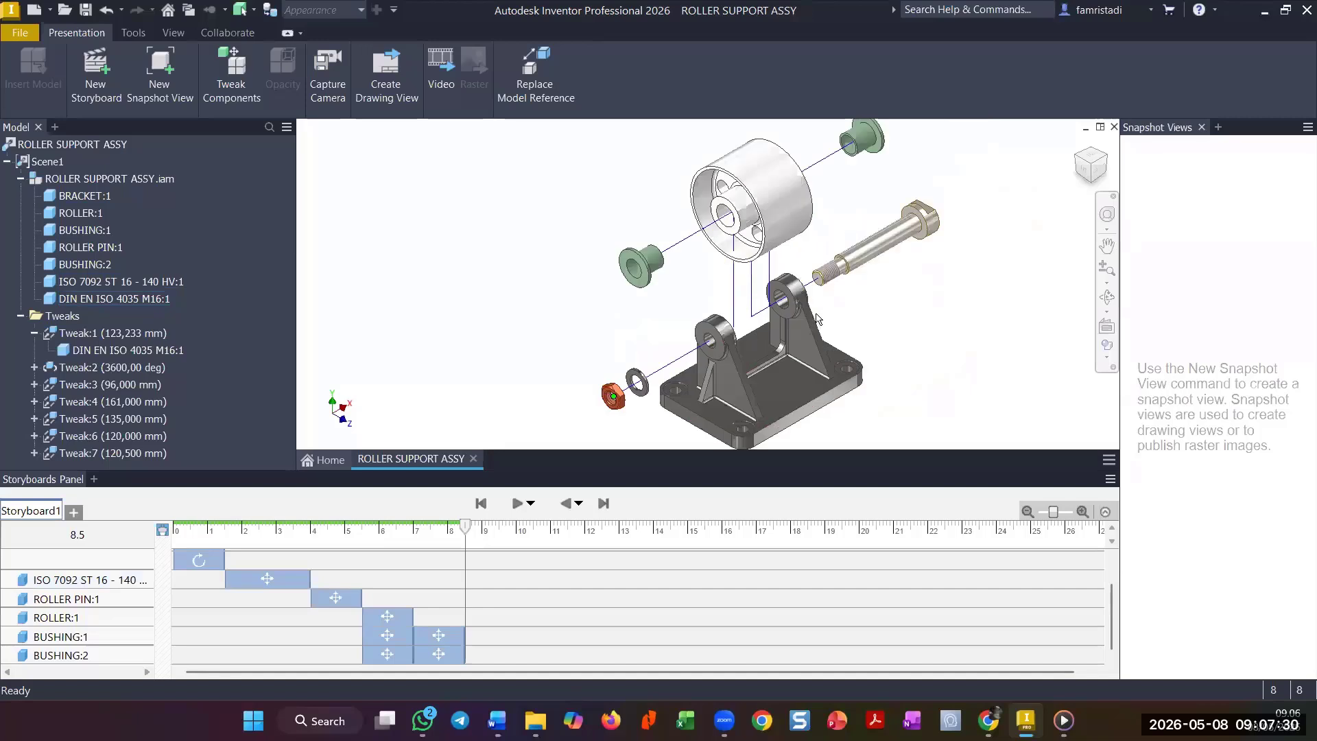
scroll(816, 319, "down", 3)
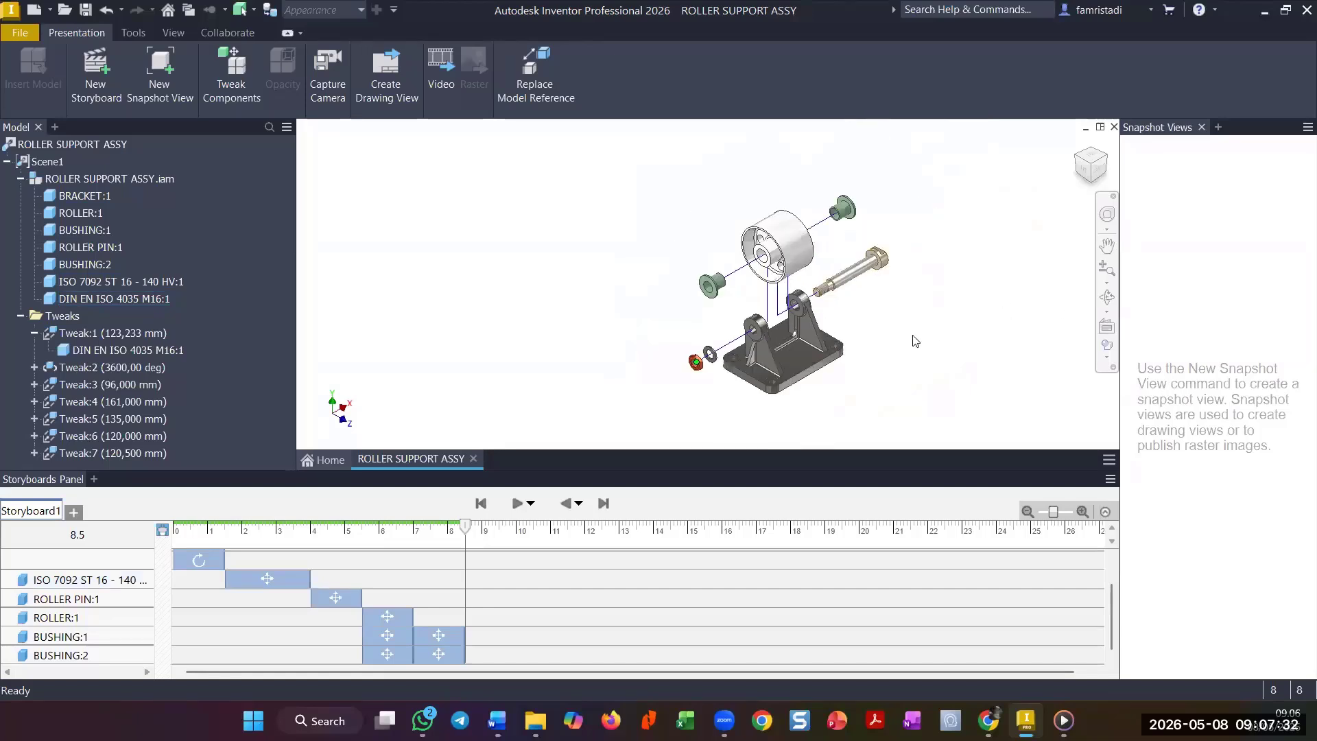
middle_click_drag(796, 342, 703, 349)
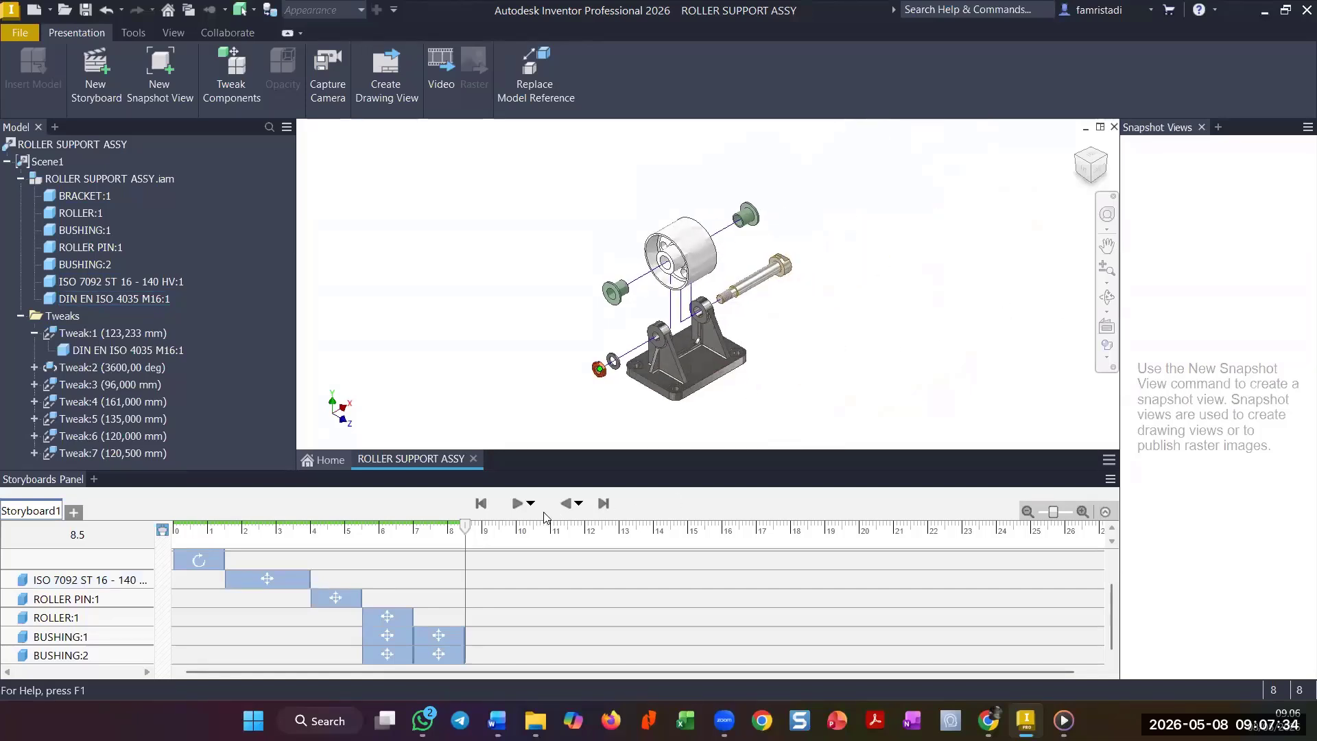
left_click(516, 506)
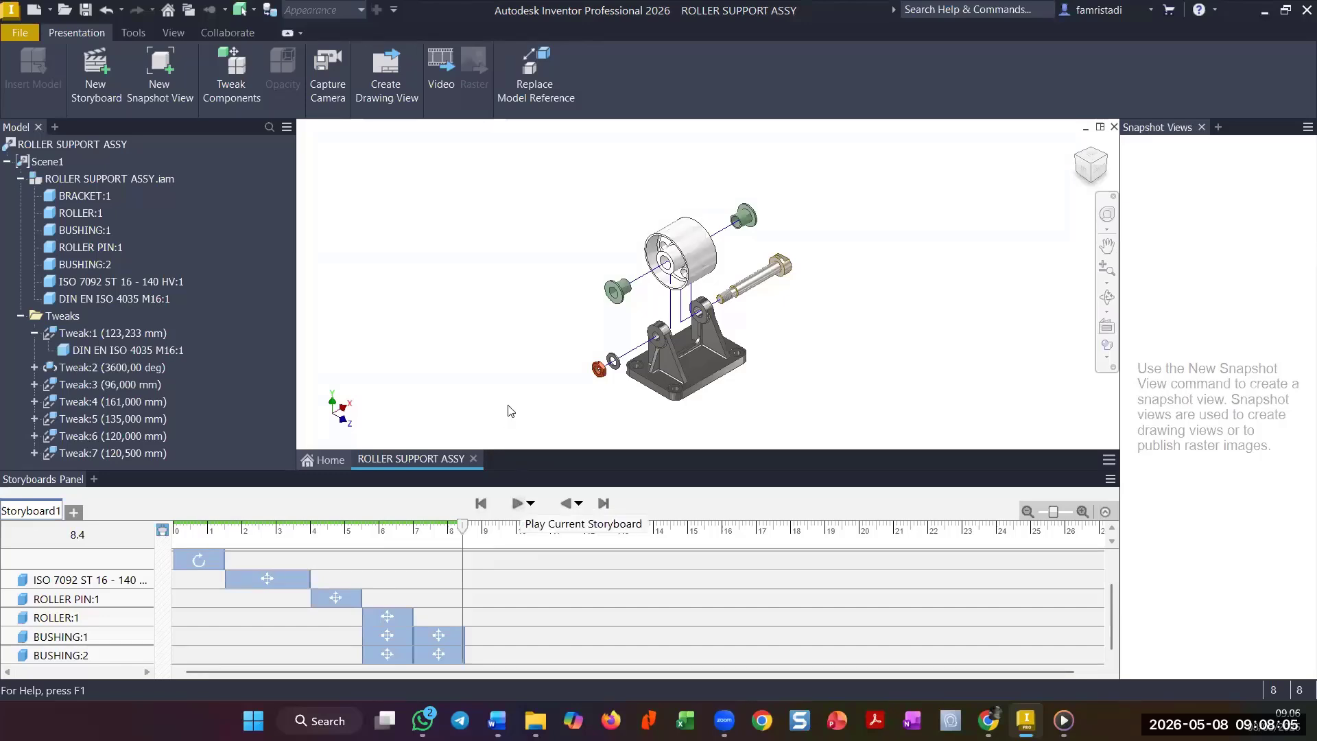
left_click(482, 504)
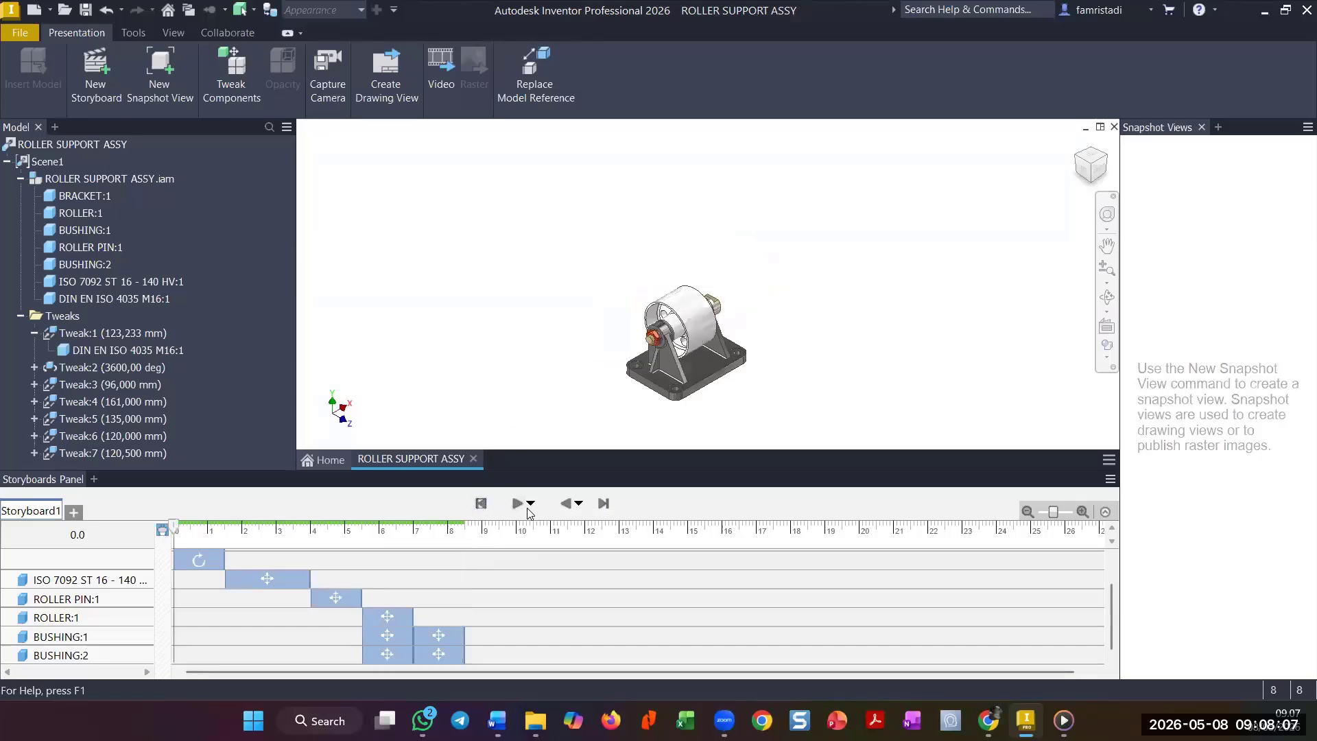
left_click(529, 506)
left_click(519, 506)
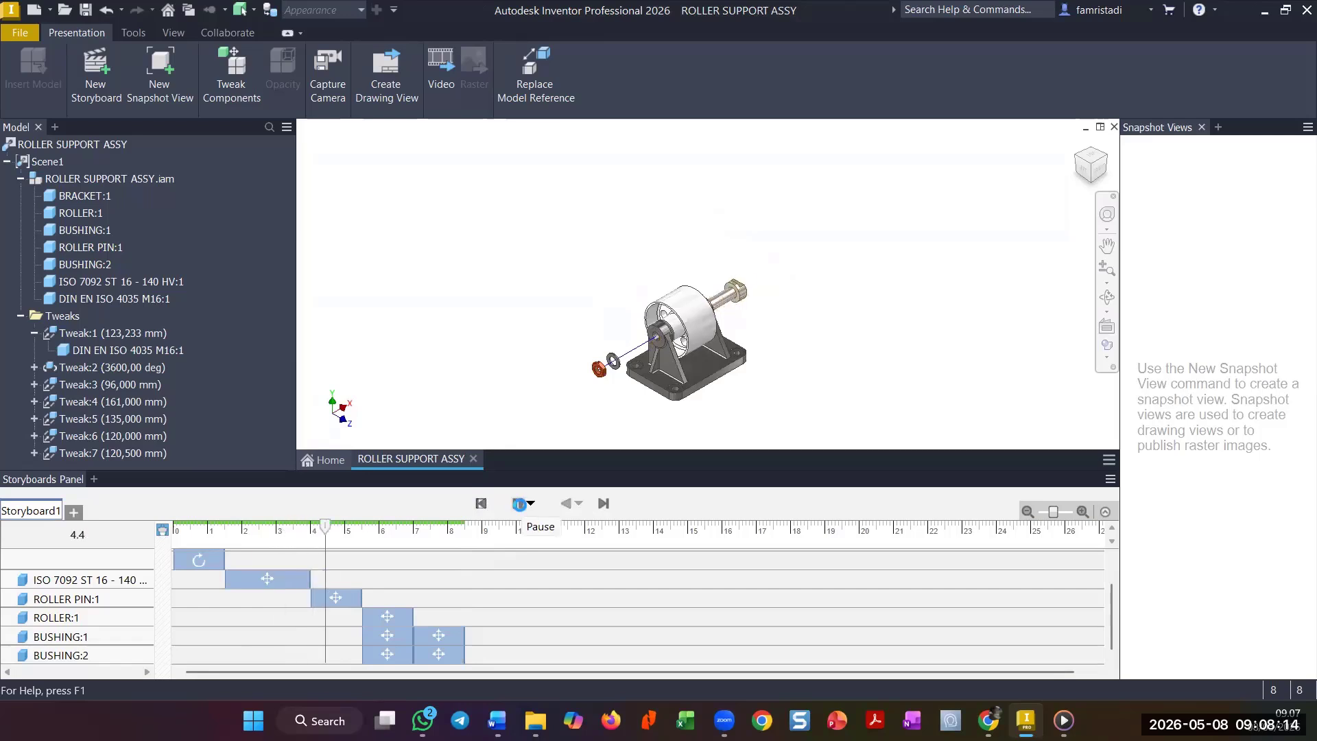
left_click(519, 505)
left_click(481, 505)
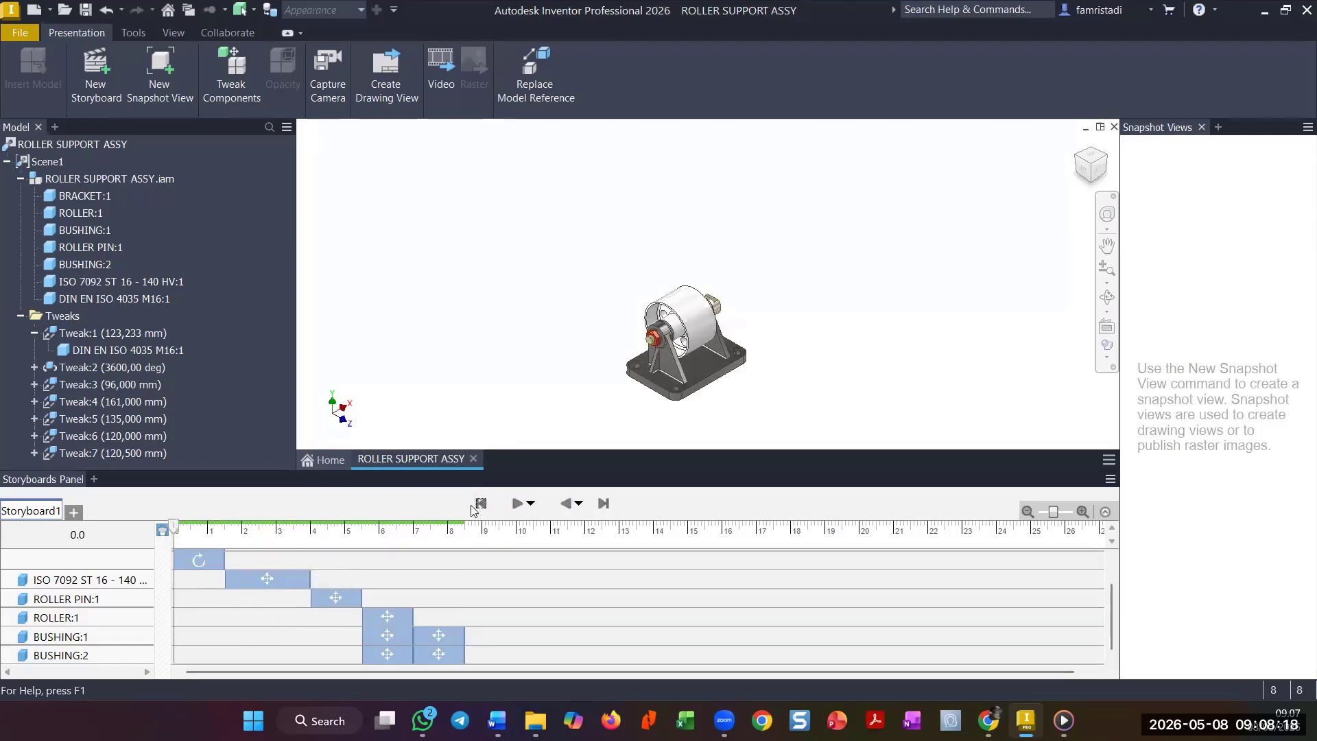
- Play the storyboard in reverse to review how the roller support goes back together
left_click(566, 505)
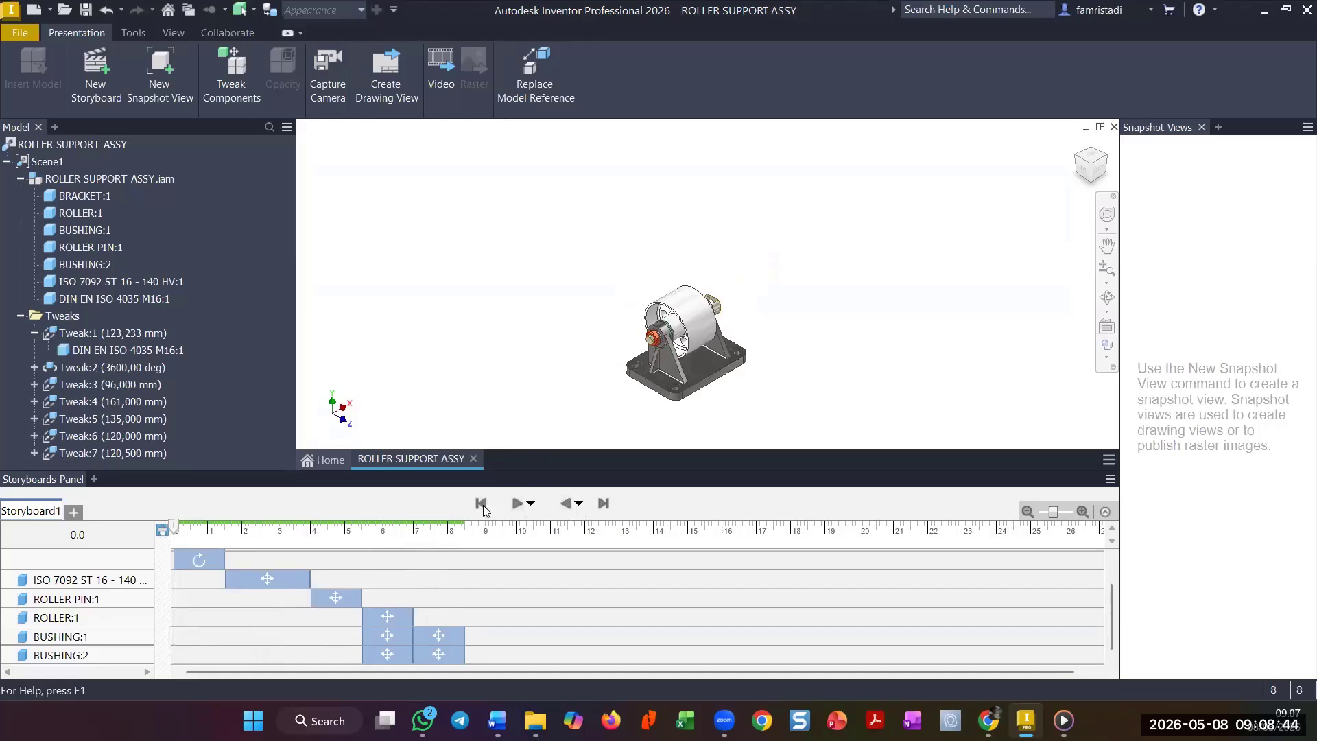
left_click(566, 504)
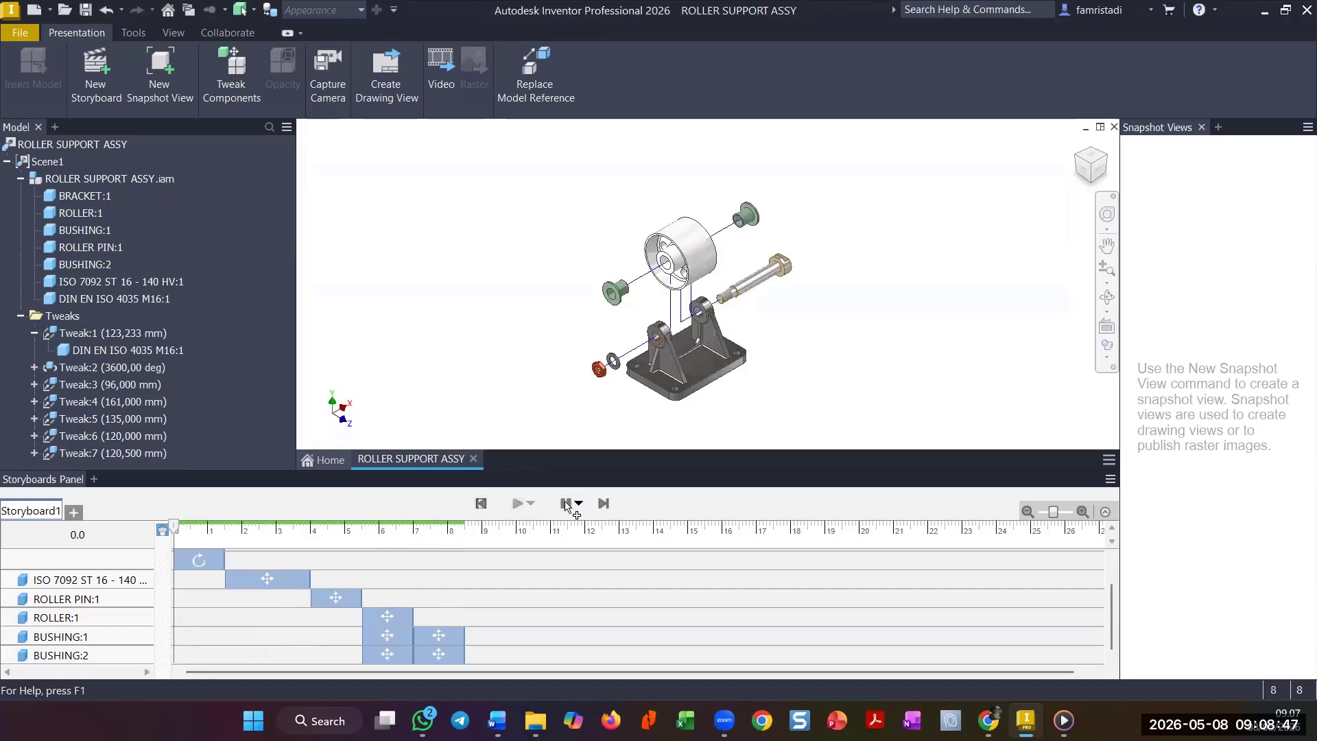
left_click(569, 505)
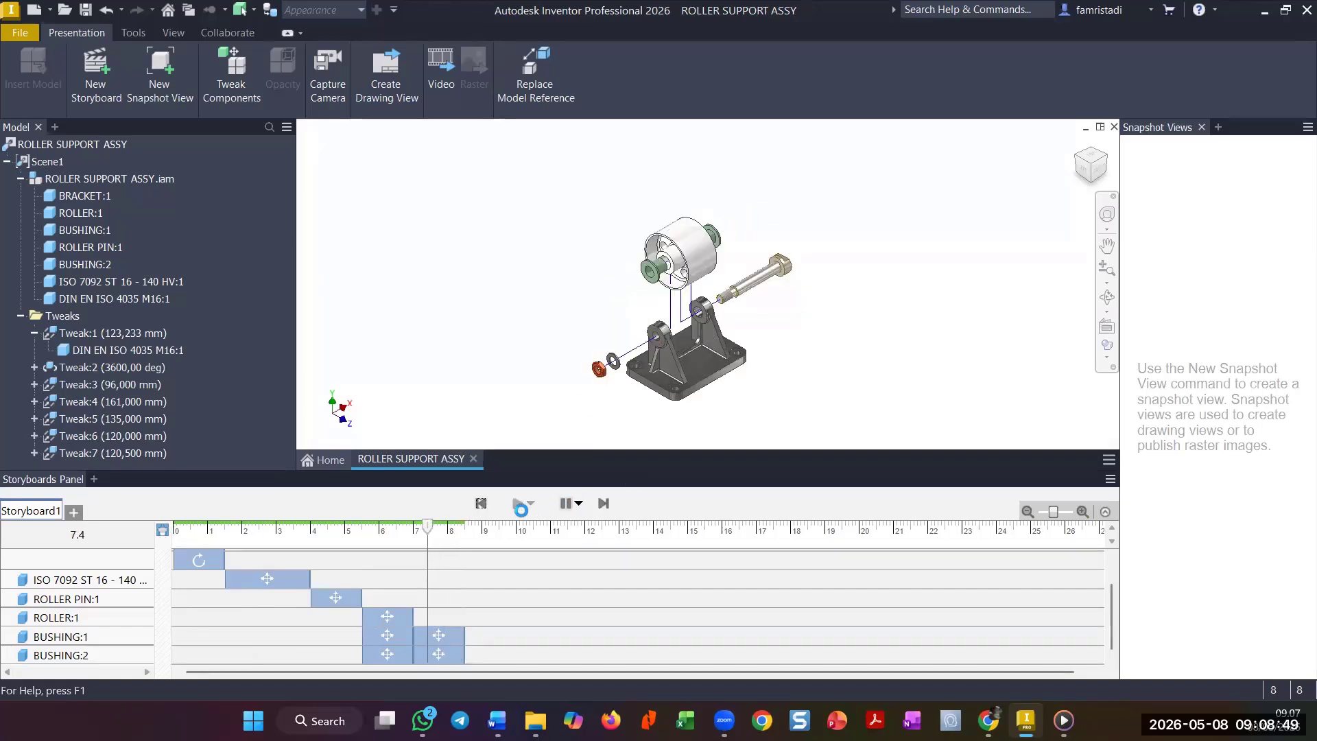
left_click(519, 505)
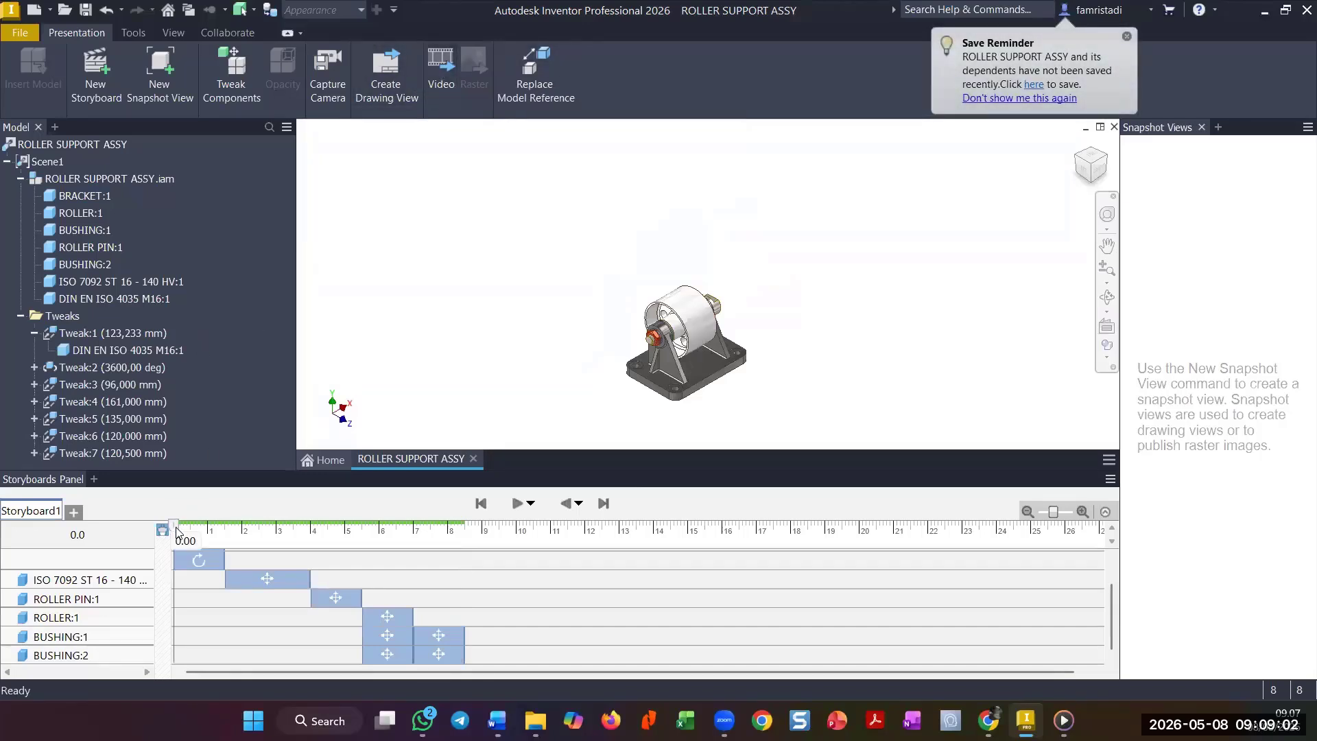
- Scrub the playhead from the scratch zone to 8.5 s and enlarge the exploded assembly to fill the graphics window
mouse_move(162, 528)
left_mouse_down()
mouse_move(177, 531)
mouse_move(162, 534)
left_mouse_up()
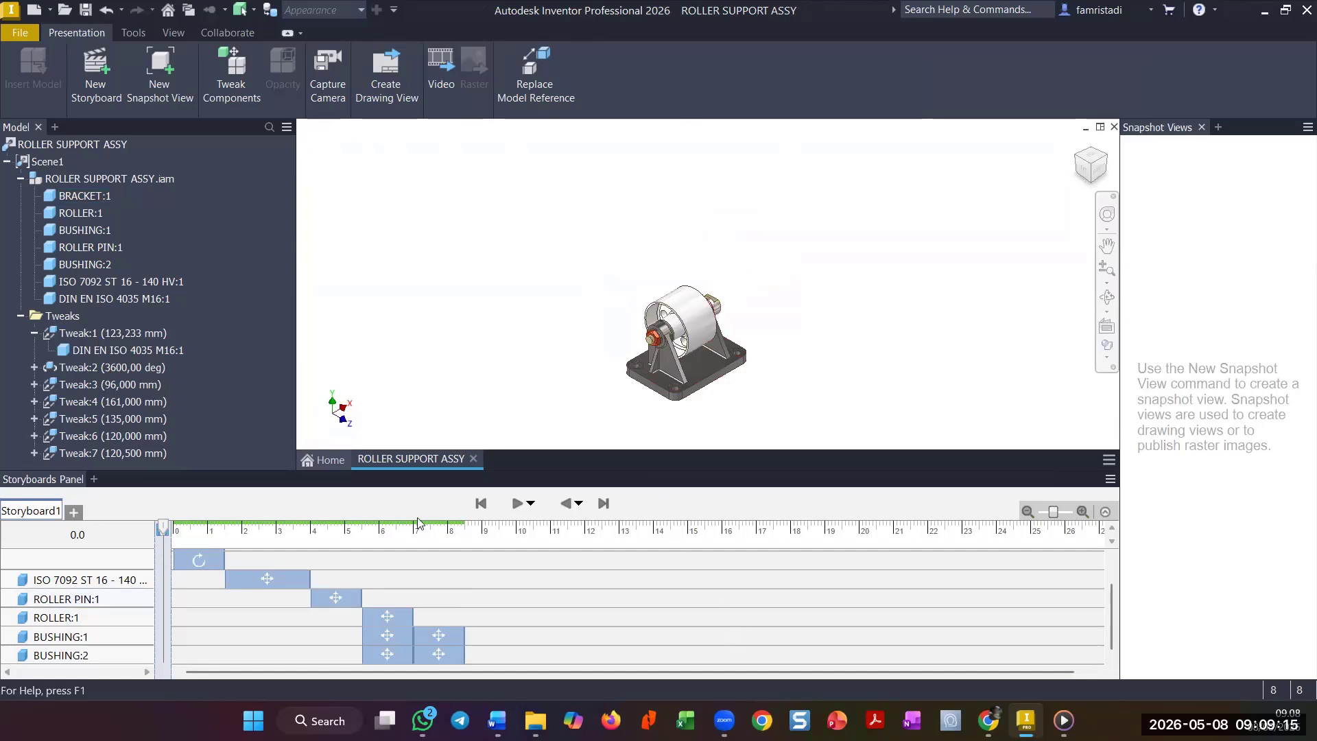
left_click_drag(165, 528, 465, 580)
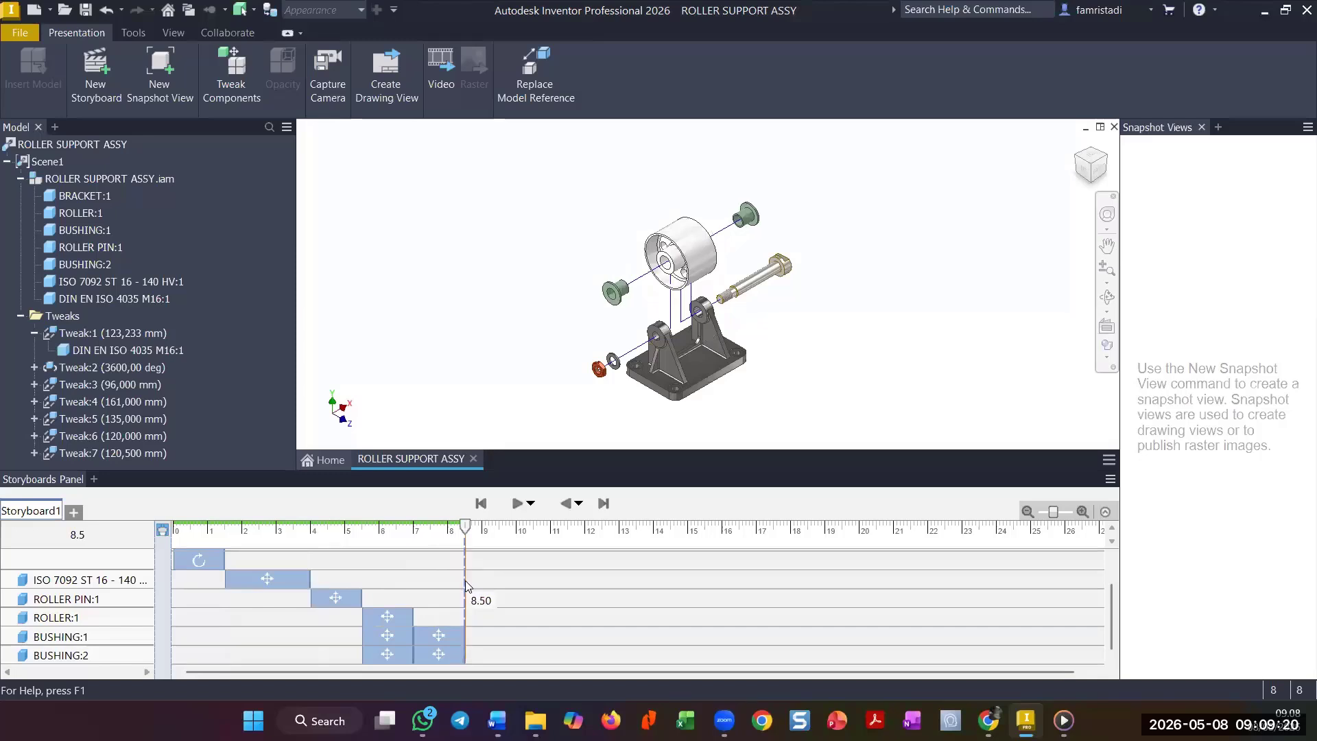
left_click(1106, 268)
left_click_drag(896, 352, 1053, 344)
right_click(1015, 333)
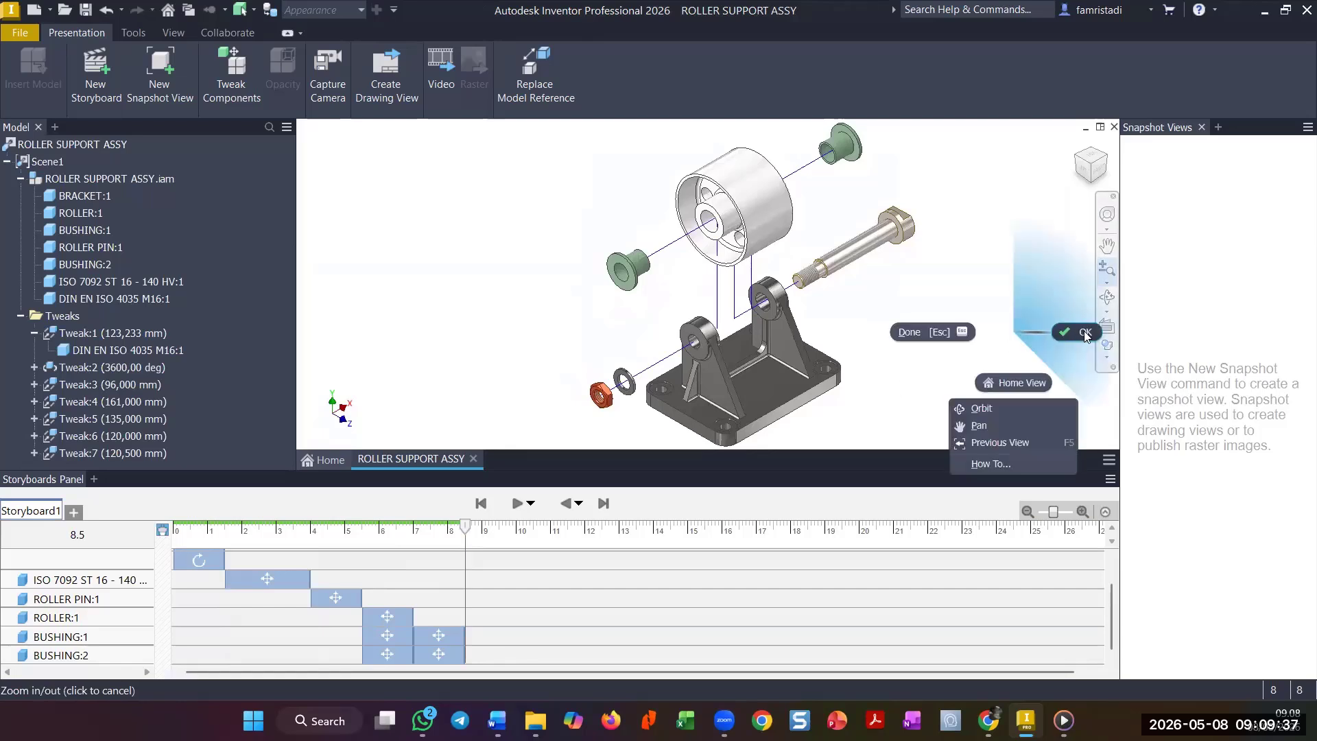
left_click(1077, 331)
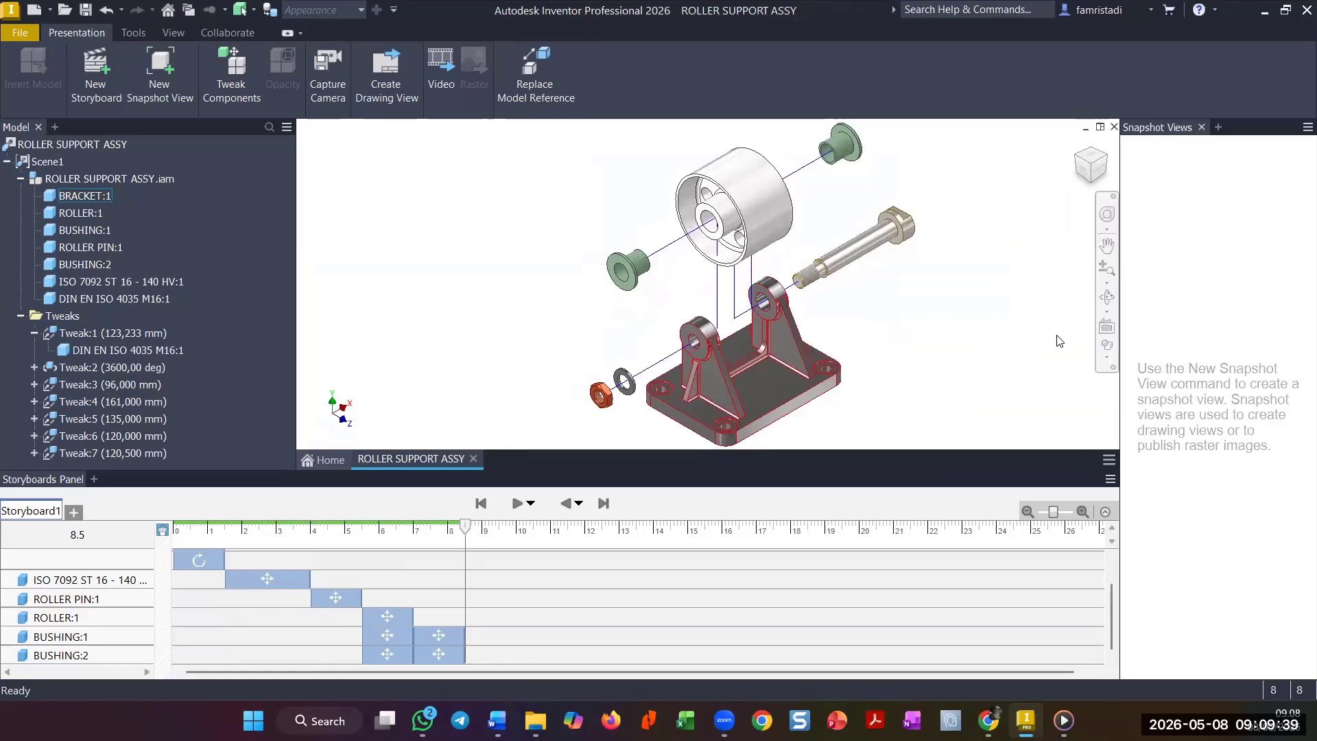
- Replay the storyboard from its beginning in the enlarged view, and place the playhead in the scratch zone
left_click(481, 503)
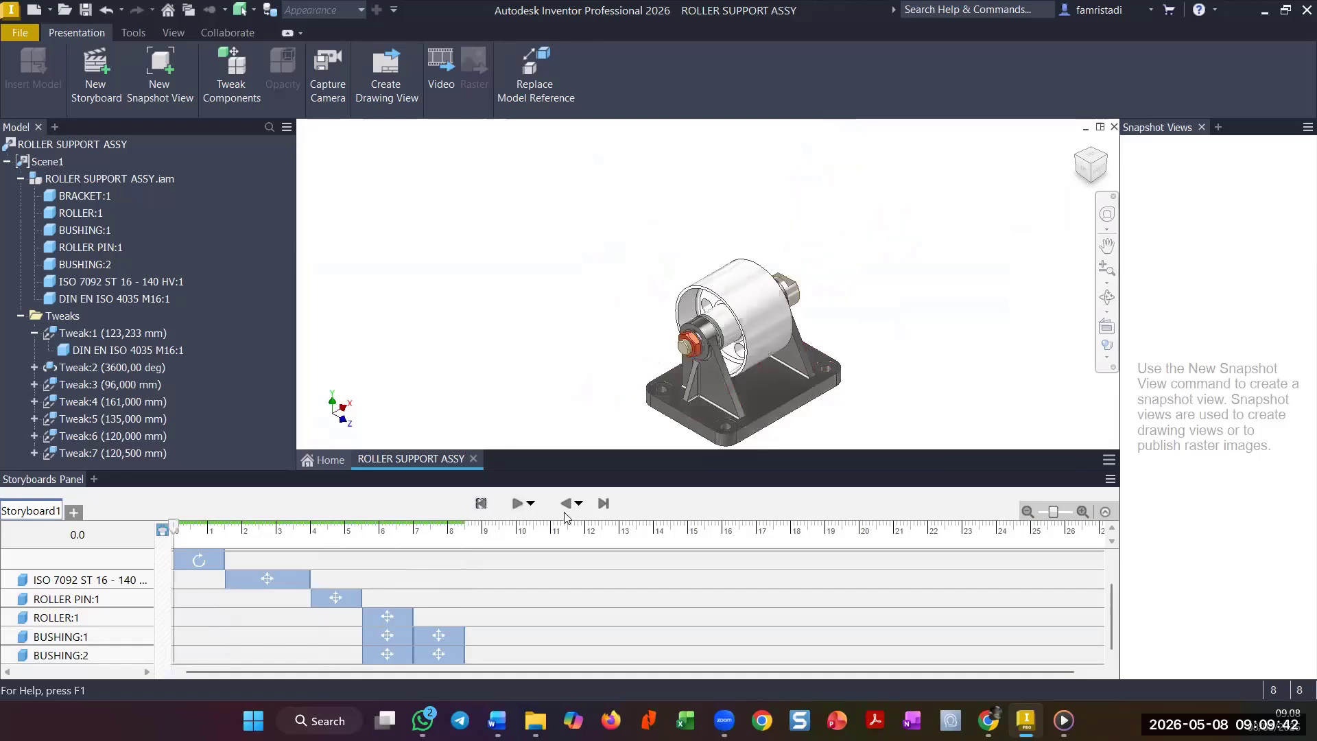
left_click(519, 505)
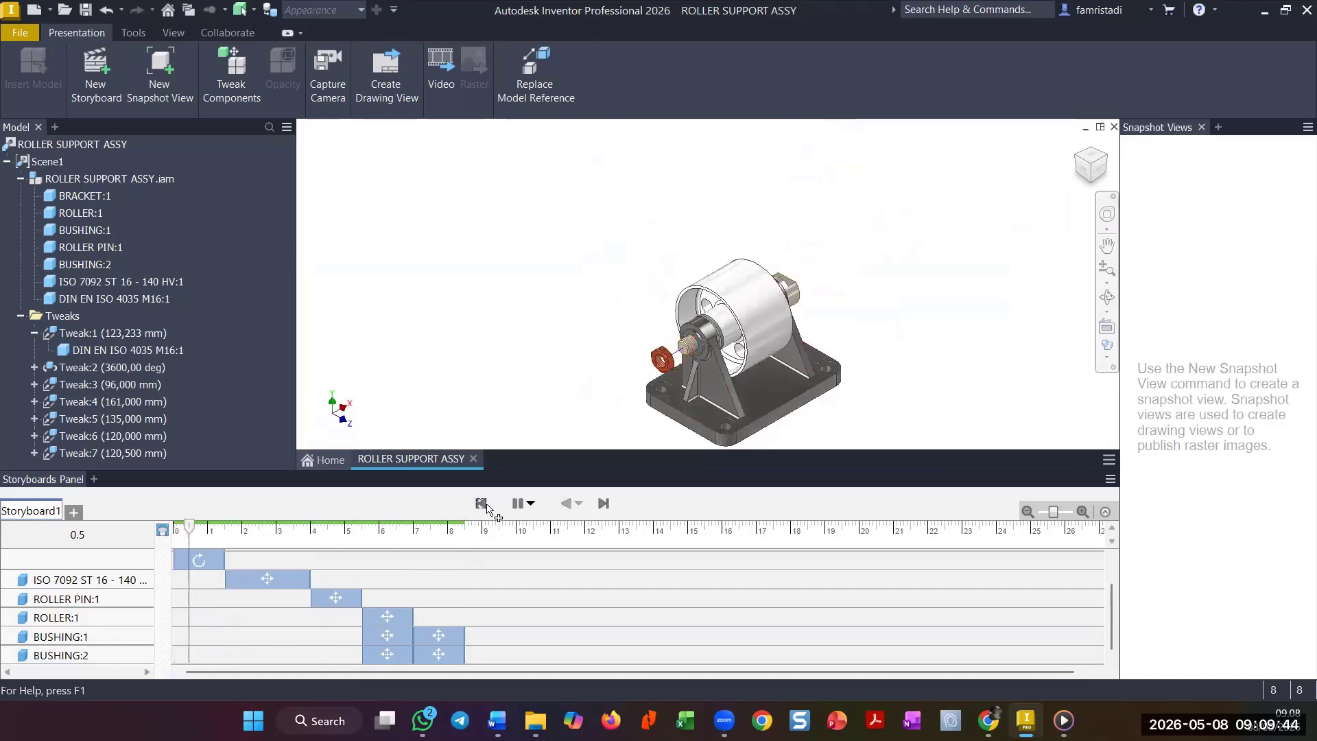
left_click(530, 507)
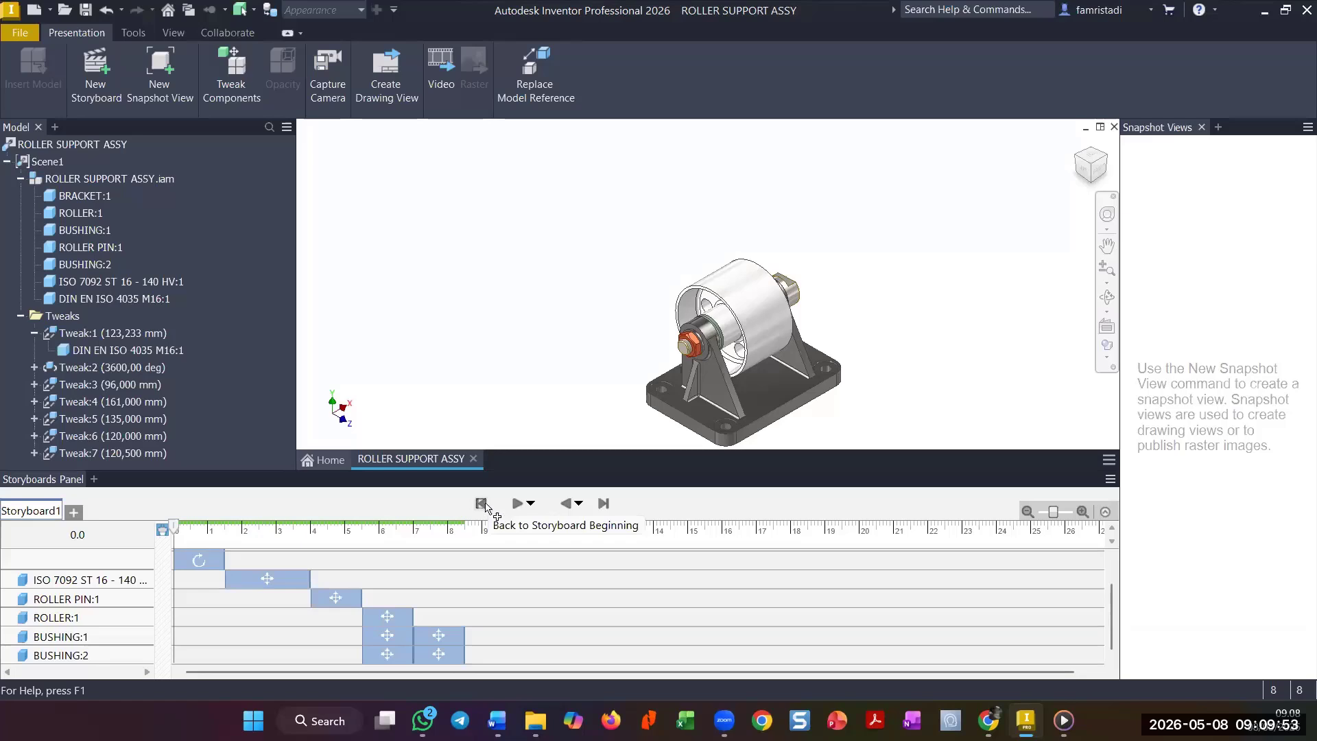
left_click(164, 530)
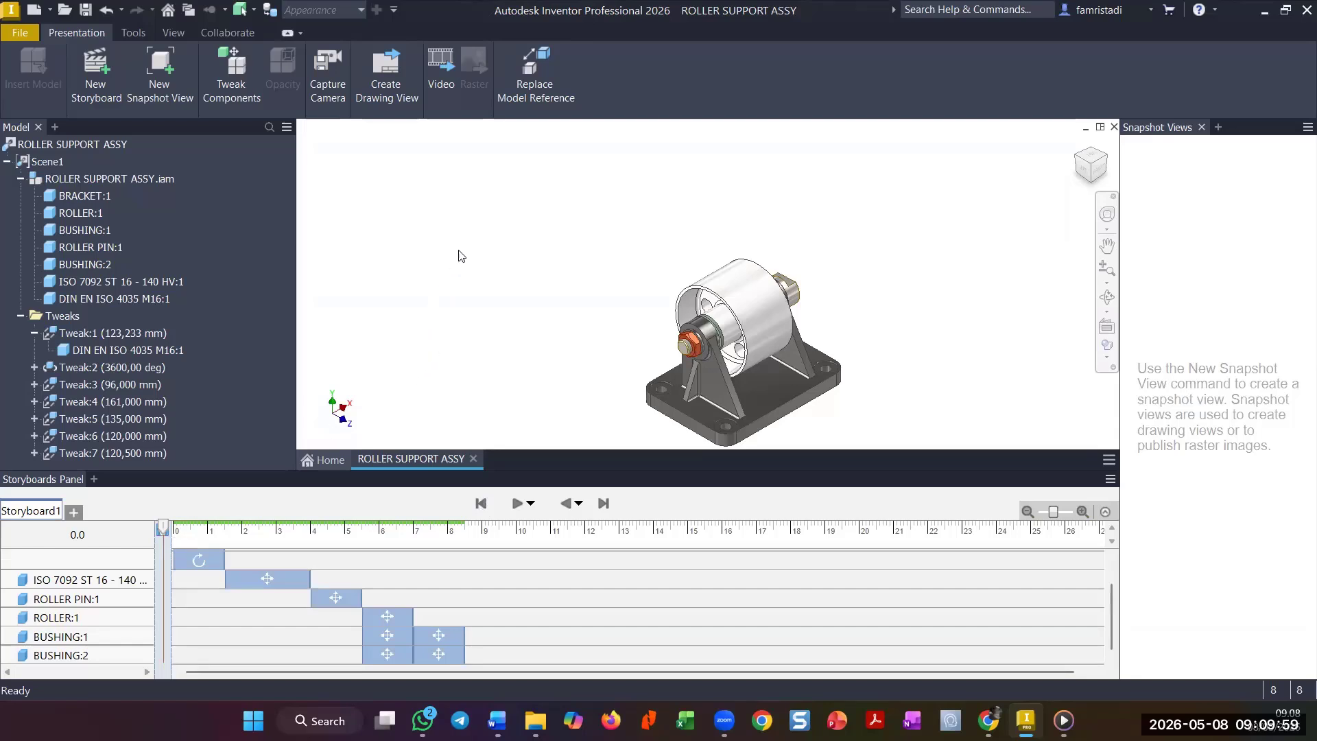
- Set up publishing the current storyboard to video in reverse, keeping the current document window size as resolution
left_click(445, 70)
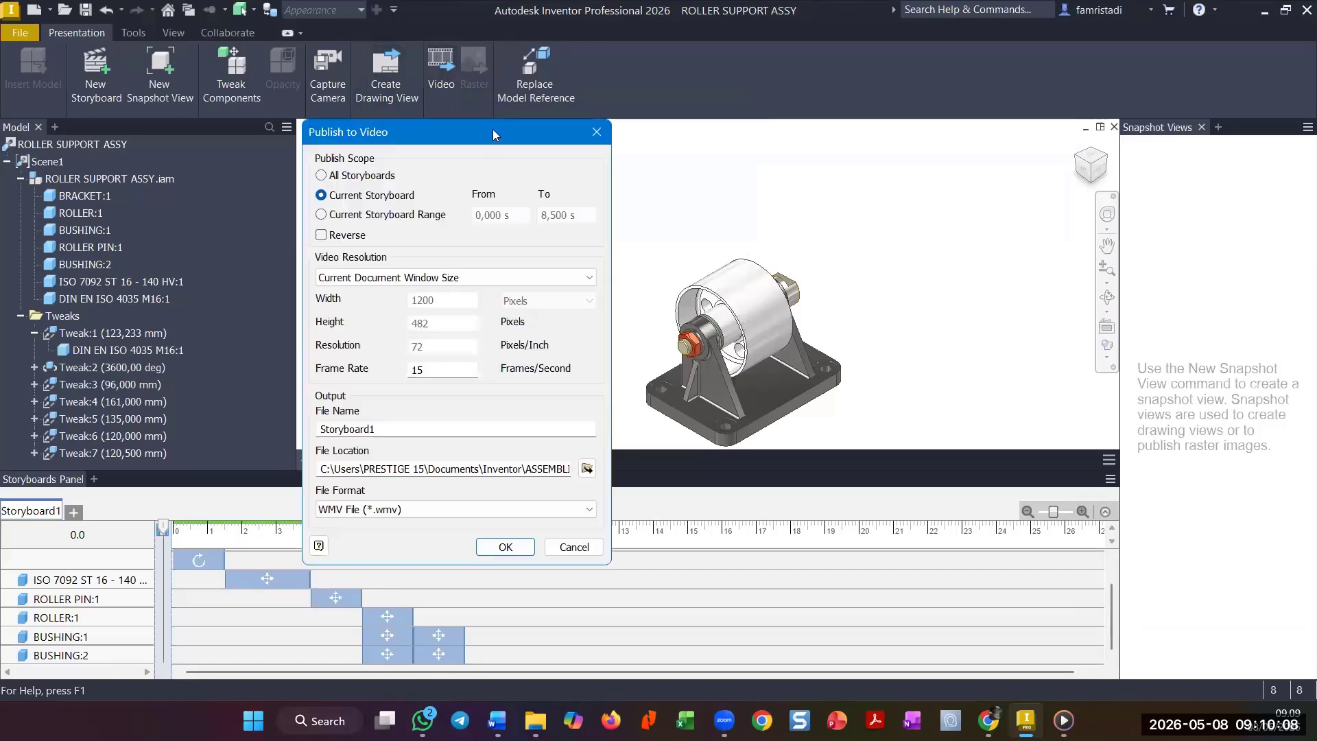
left_click_drag(495, 128, 514, 25)
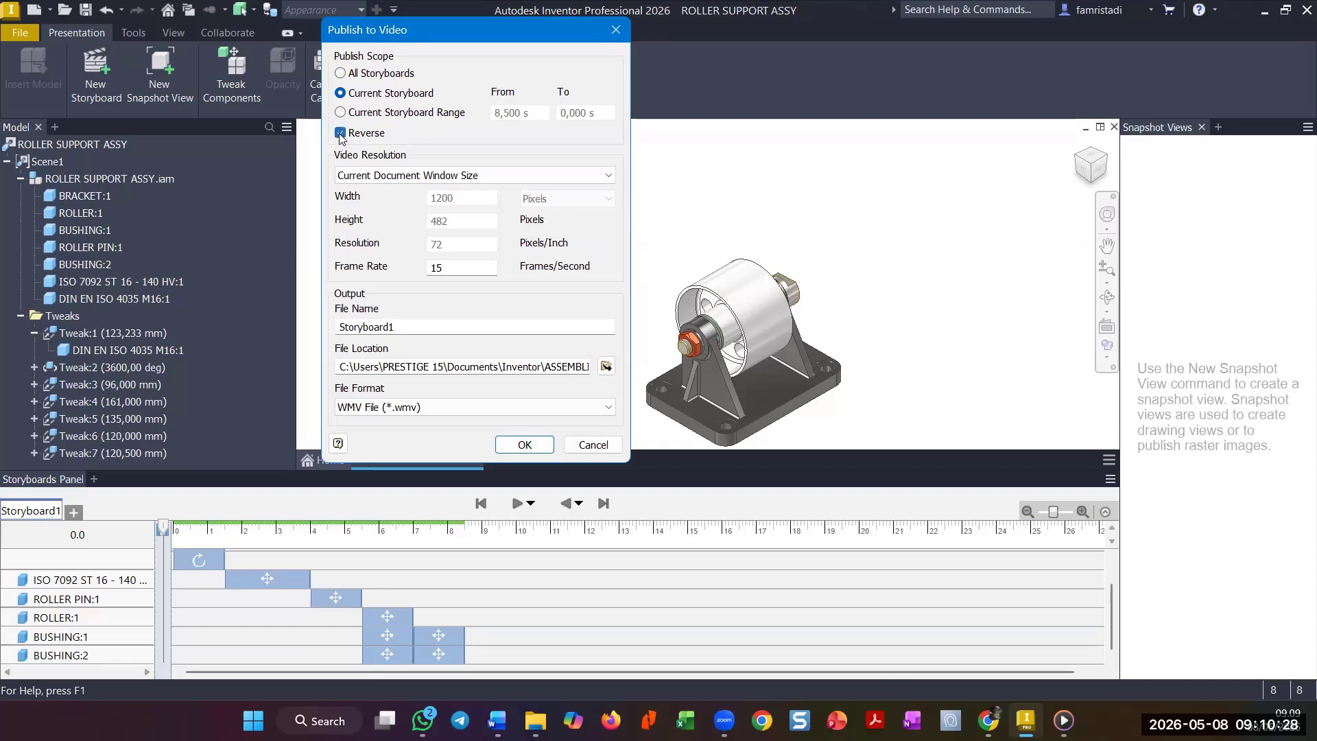
left_click(495, 177)
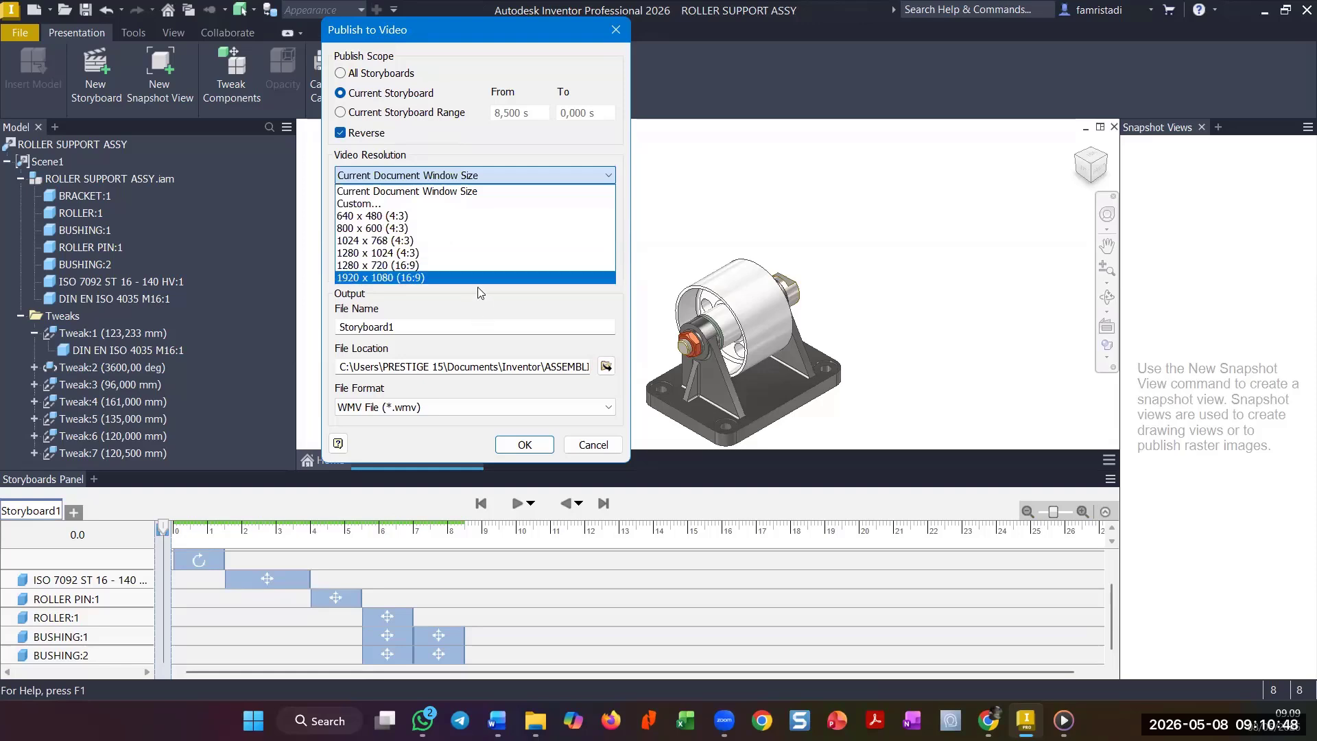
left_click(430, 330)
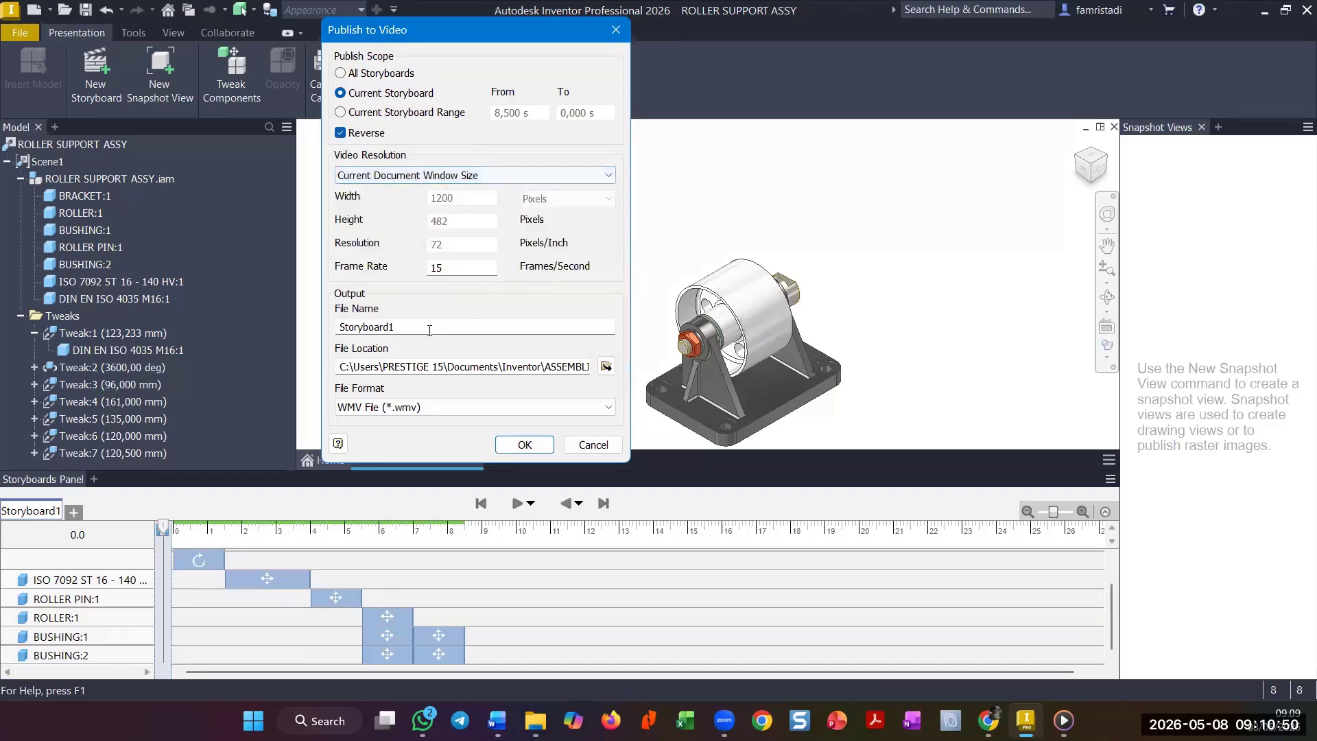
- Name the output video PERAKITAN ASSEMBLY ROLLER and check its file location
left_click_drag(430, 330, 292, 328)
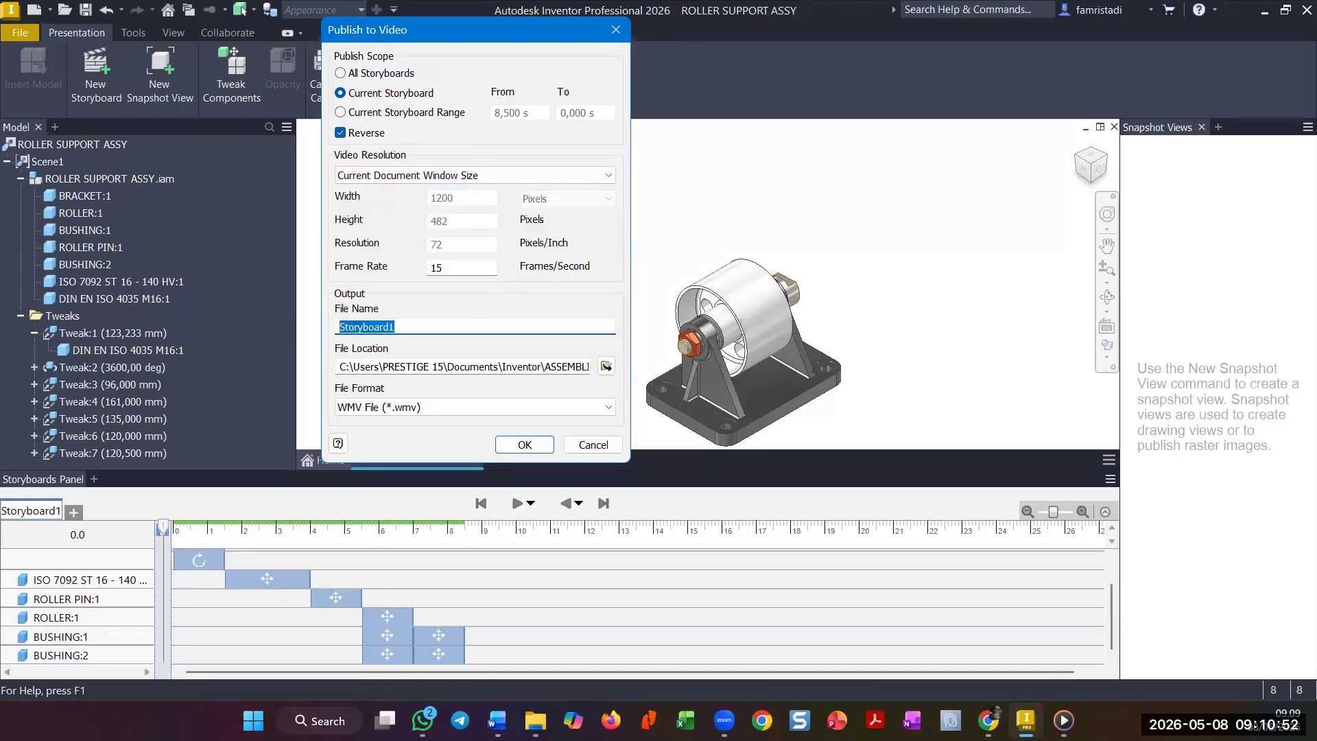
type("PERAKITAN ASSEMN")
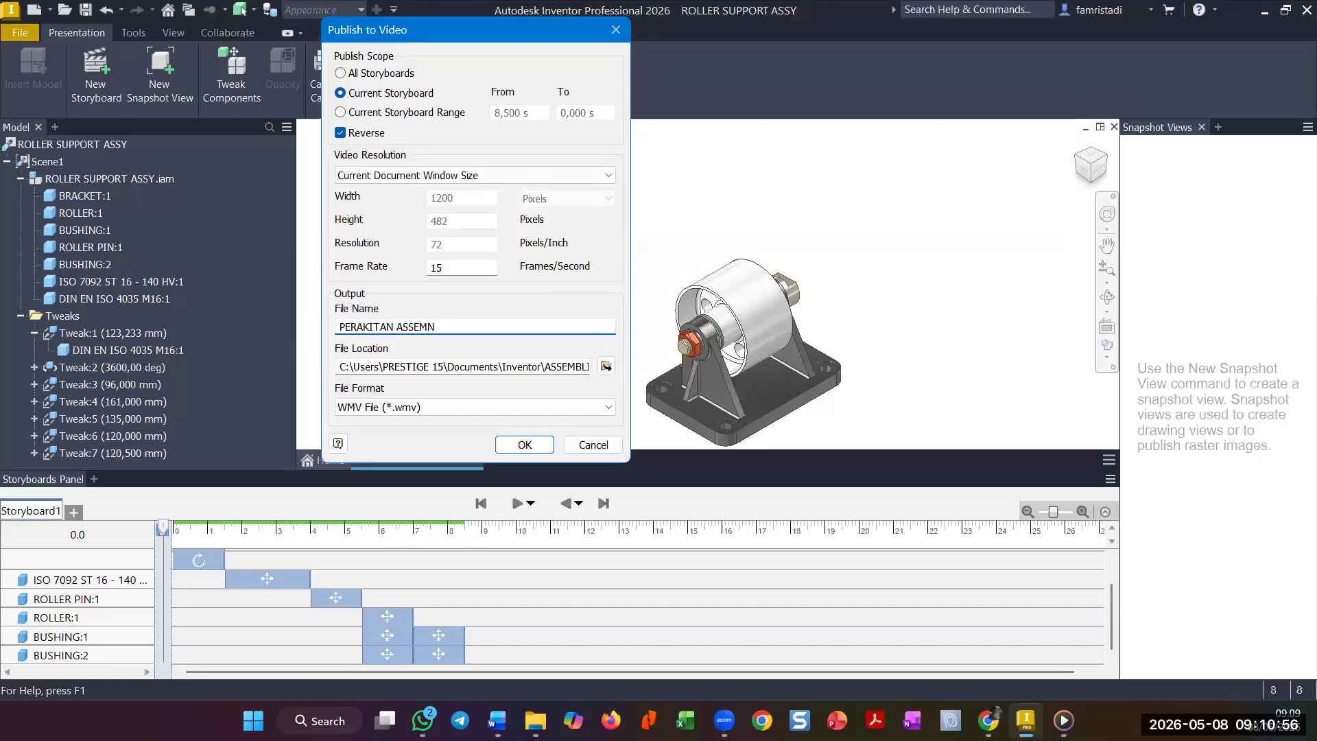
key("BackSpace")
type("BLY ROLLER")
left_click_drag(555, 366, 630, 368)
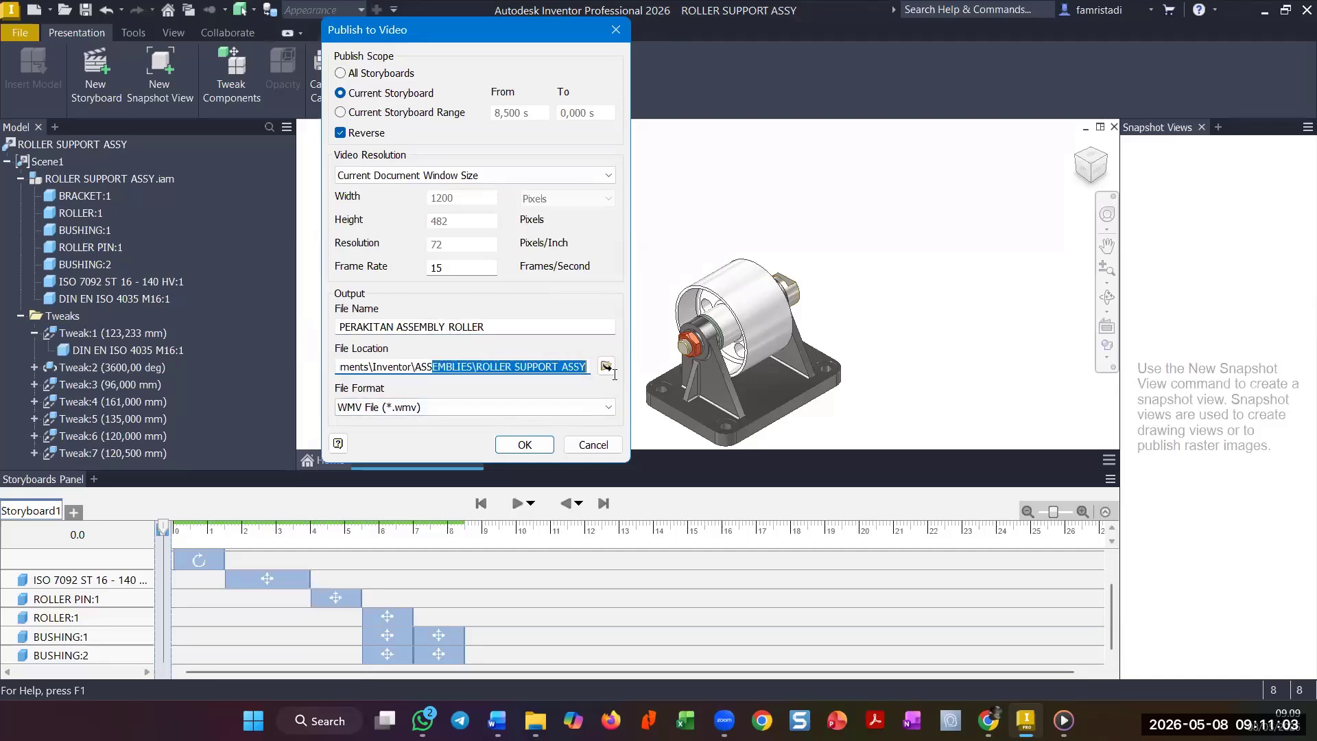
left_click(496, 367)
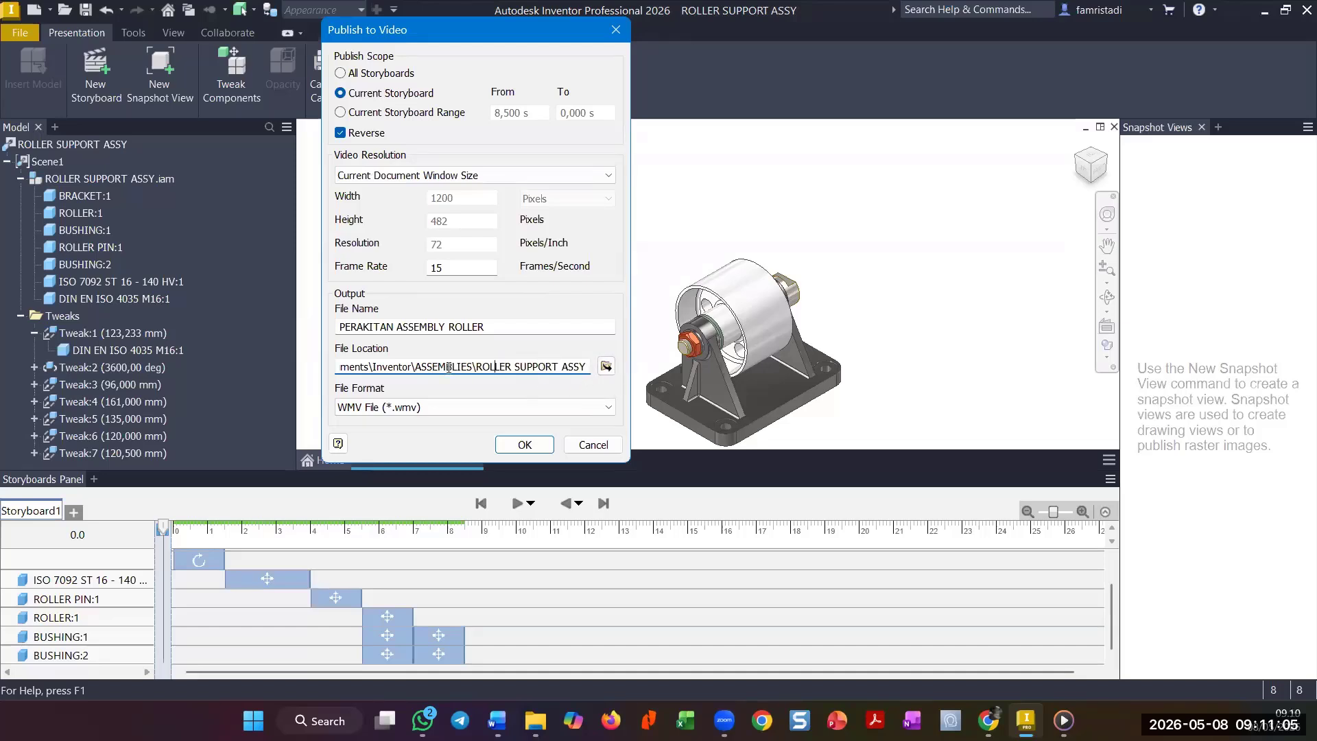
left_click_drag(449, 367, 620, 380)
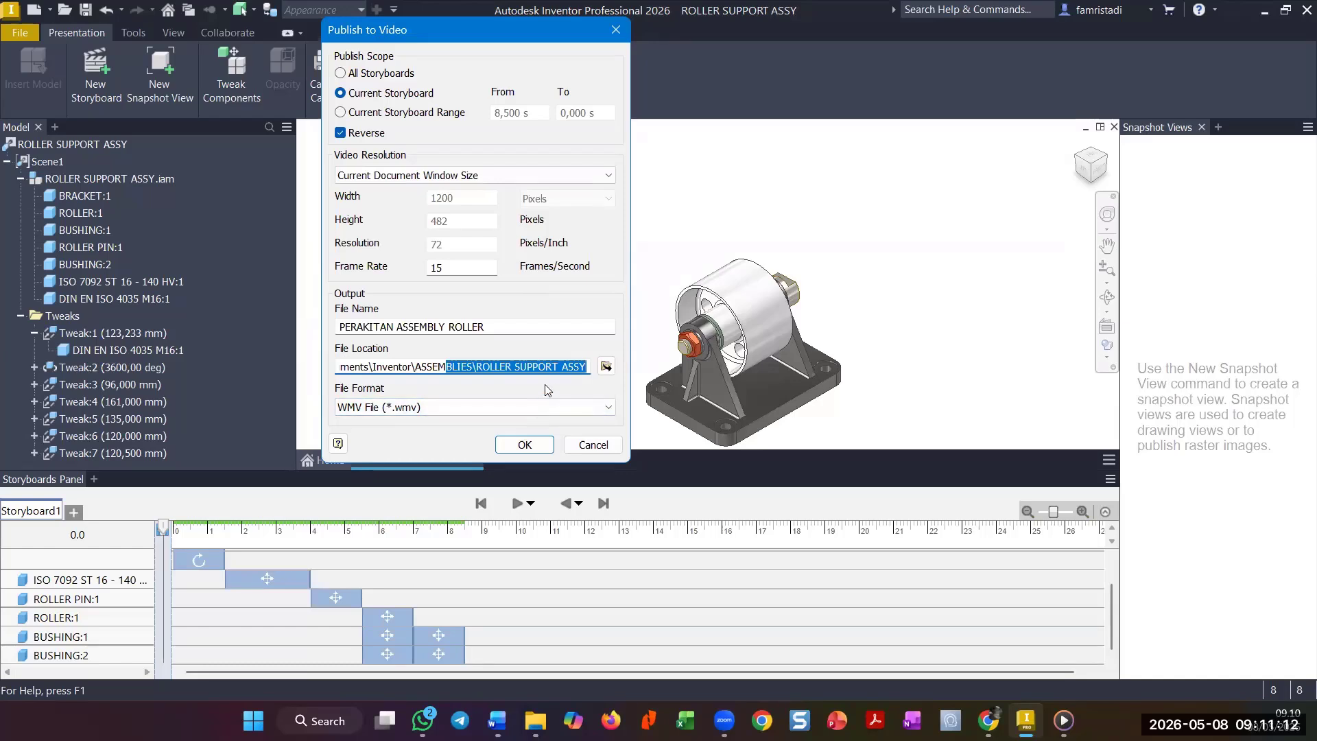
- Choose AVI File (*.avi) as the video format and try to publish it, dismissing the compression options
left_click(414, 409)
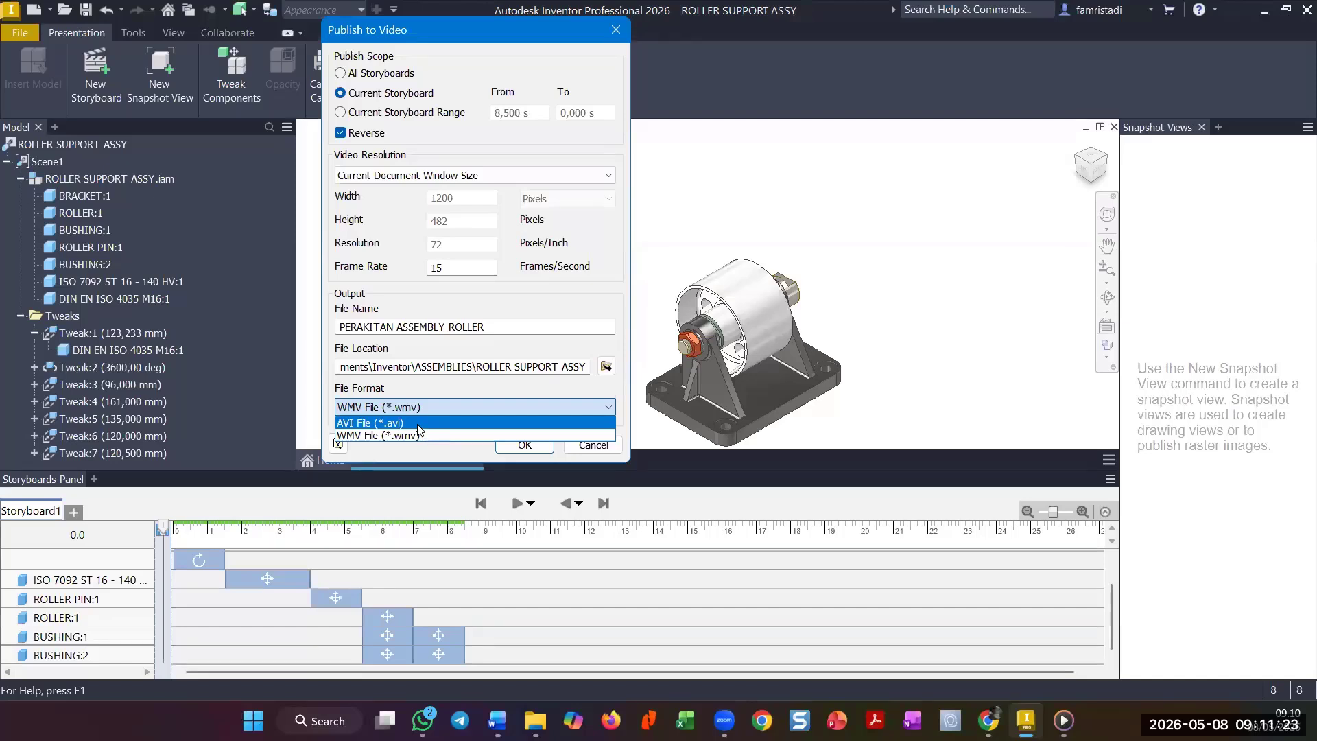
left_click(446, 406)
left_click(446, 406)
left_click(426, 423)
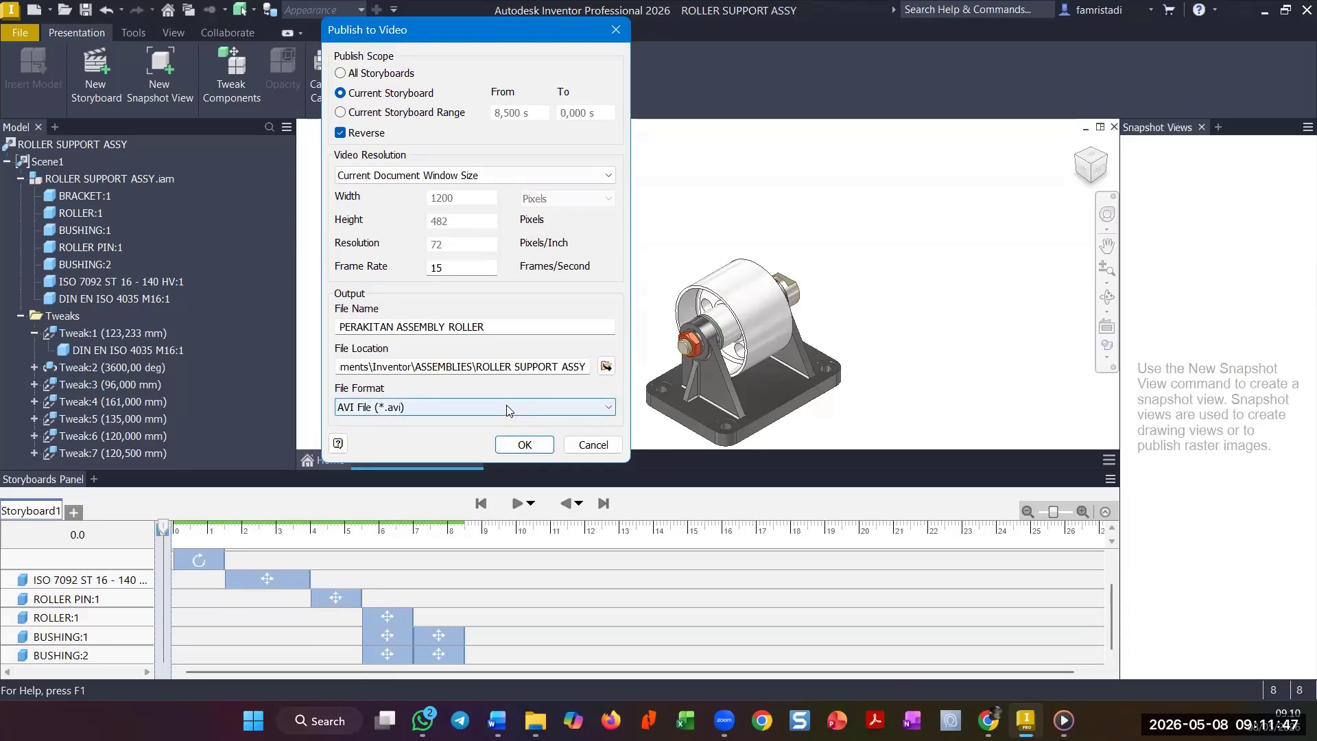
left_click(522, 445)
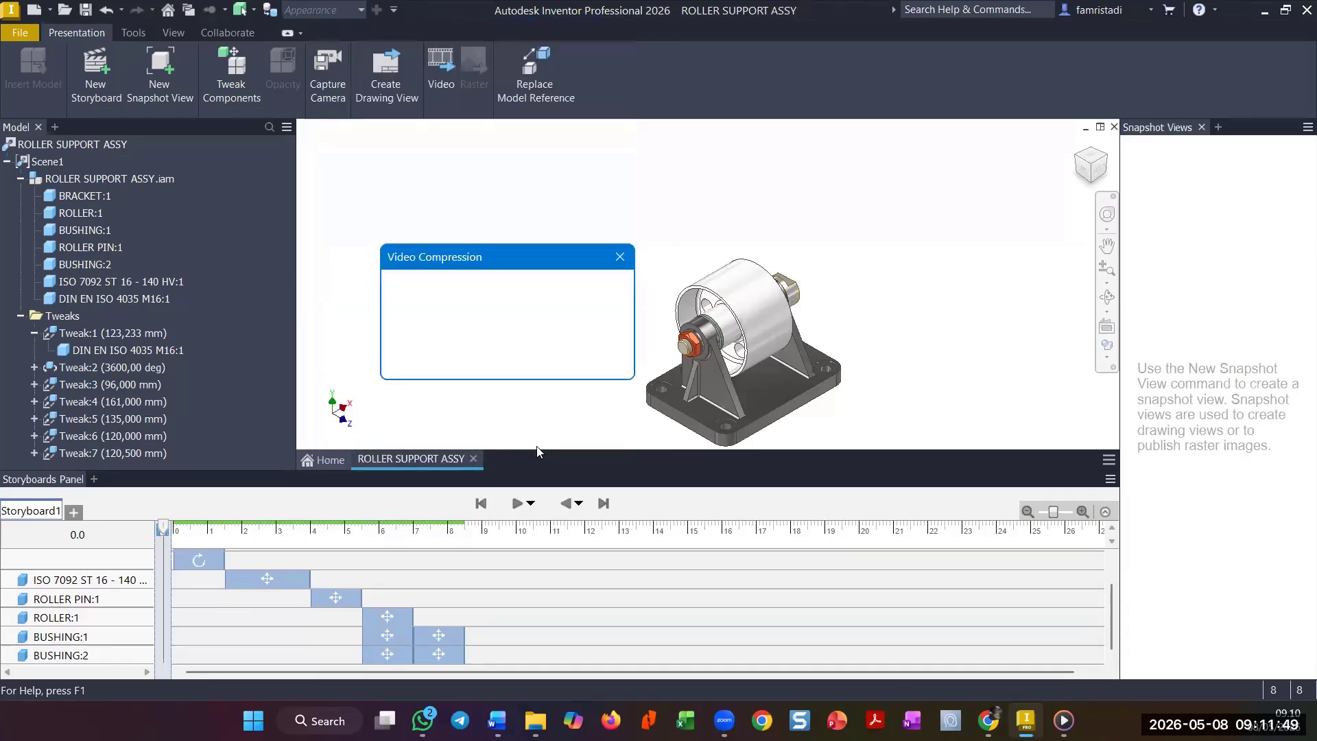
left_click(594, 304)
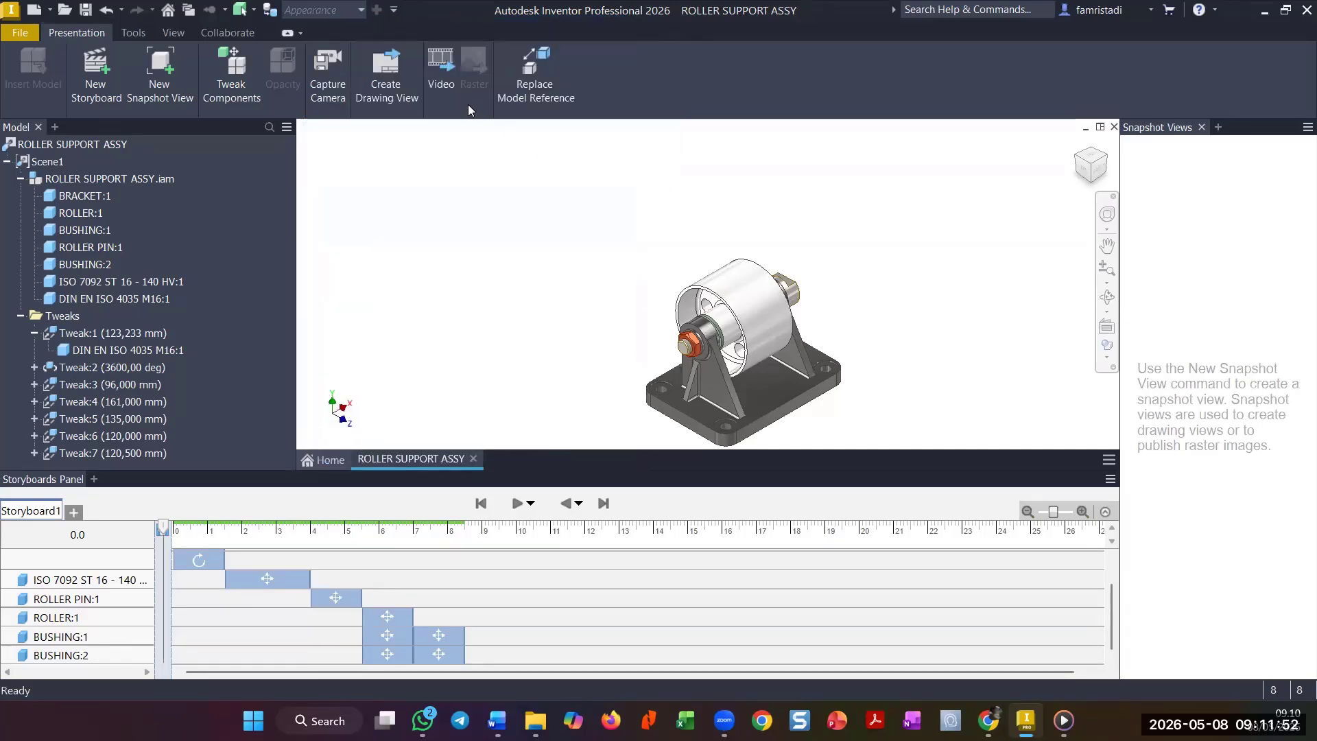
- Set up publishing the current storyboard to video at 1280 x 720 (16:9) resolution and 30 frames per second
left_click(442, 75)
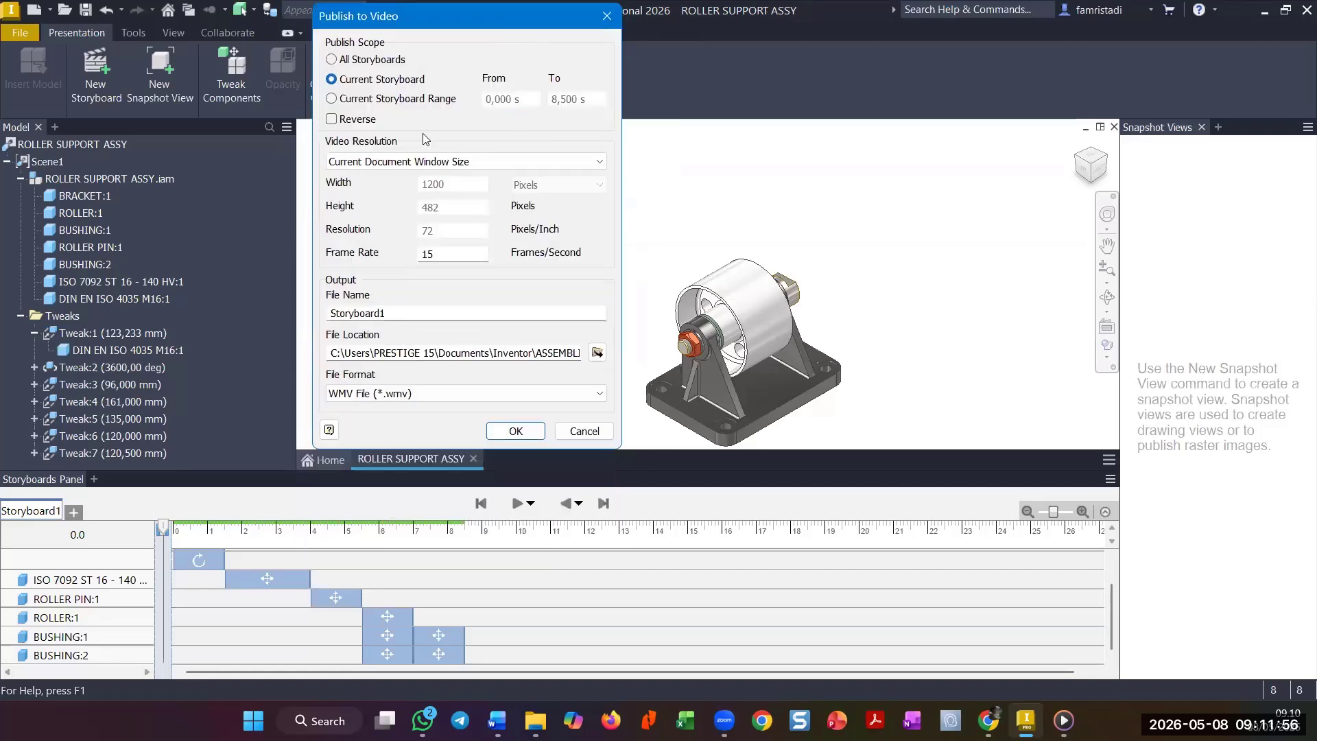
left_click(446, 162)
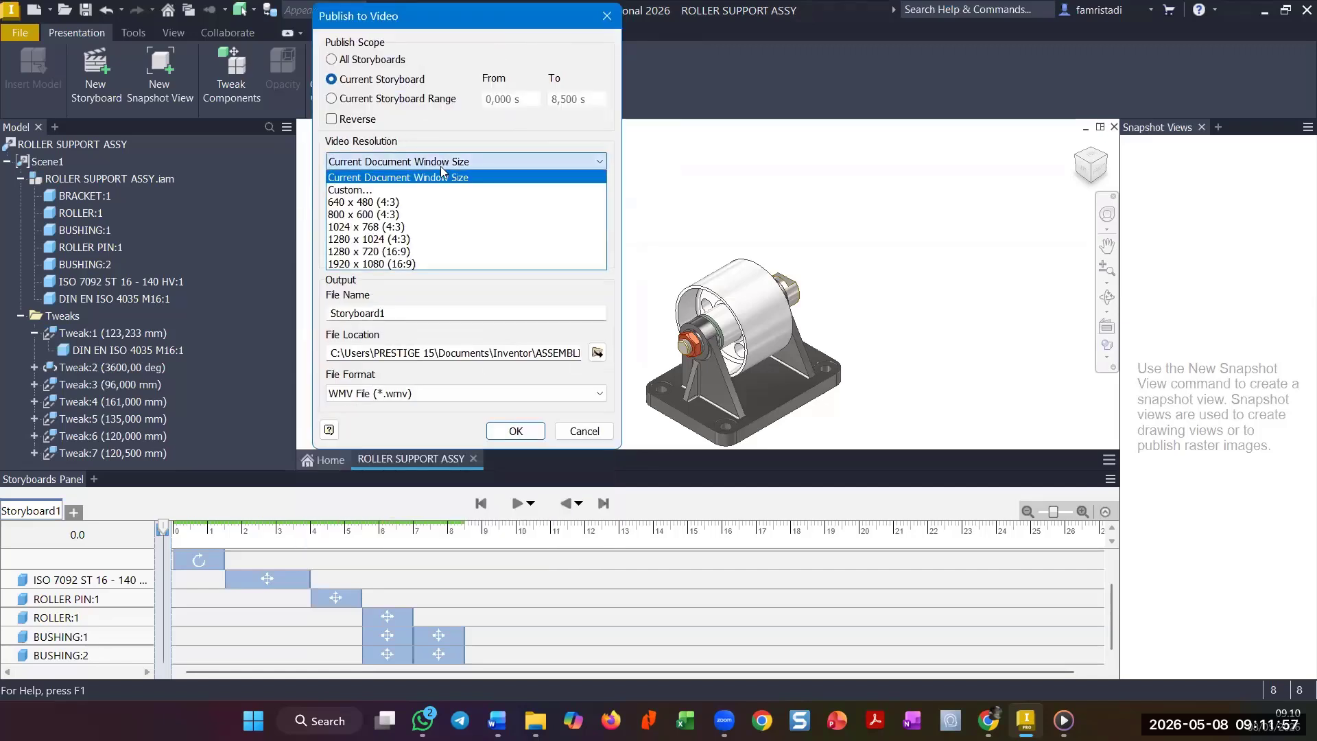
left_click(418, 254)
key("Tab")
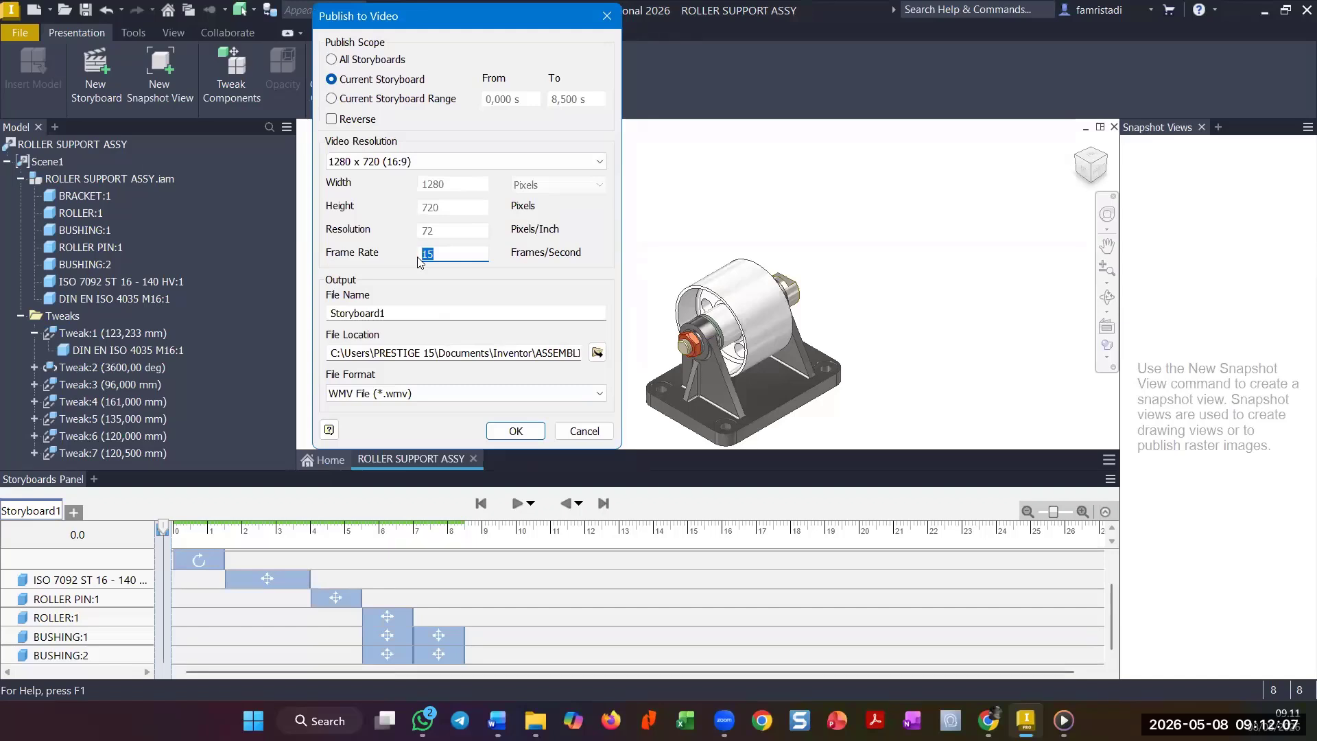
type("30")
- Name the output video PERAKITAN ROLLER, check its file location and publish it in WMV format
left_click_drag(433, 313, 286, 299)
type("A")
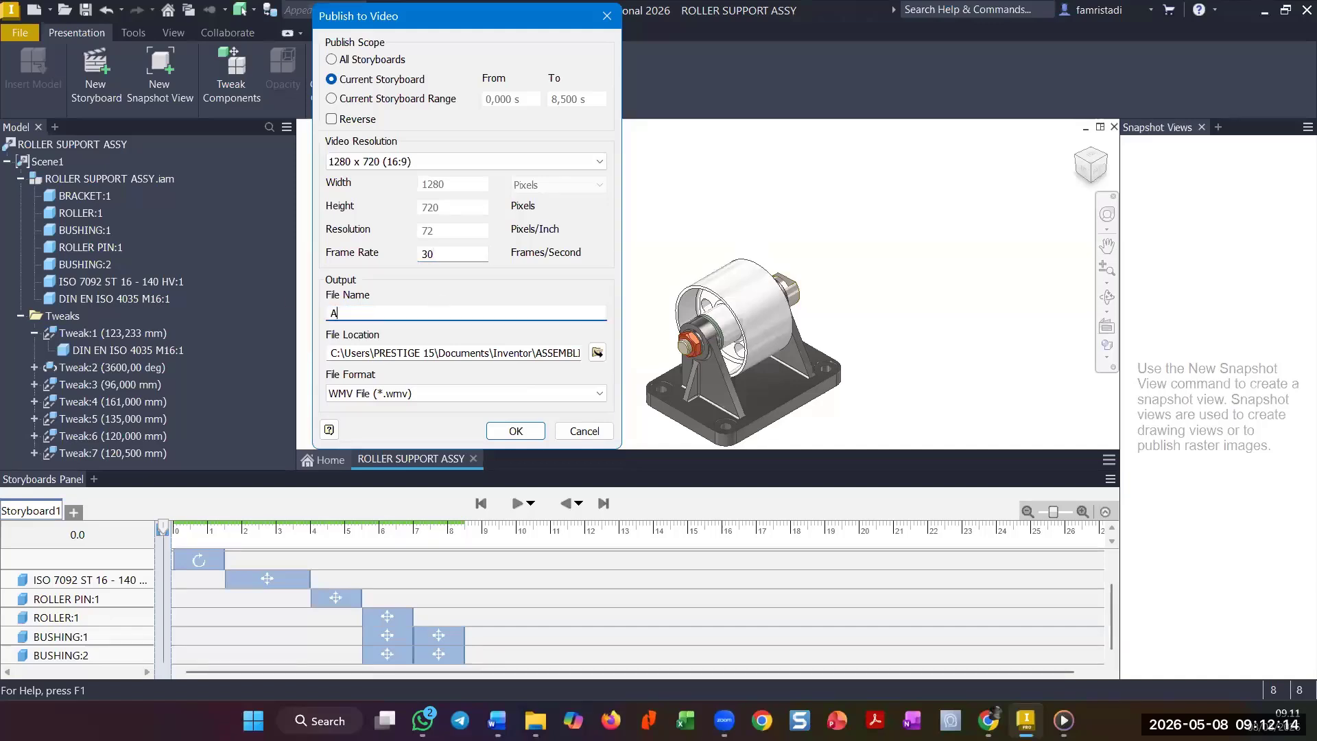
key("BackSpace")
type("PERAKITAN ROLLER")
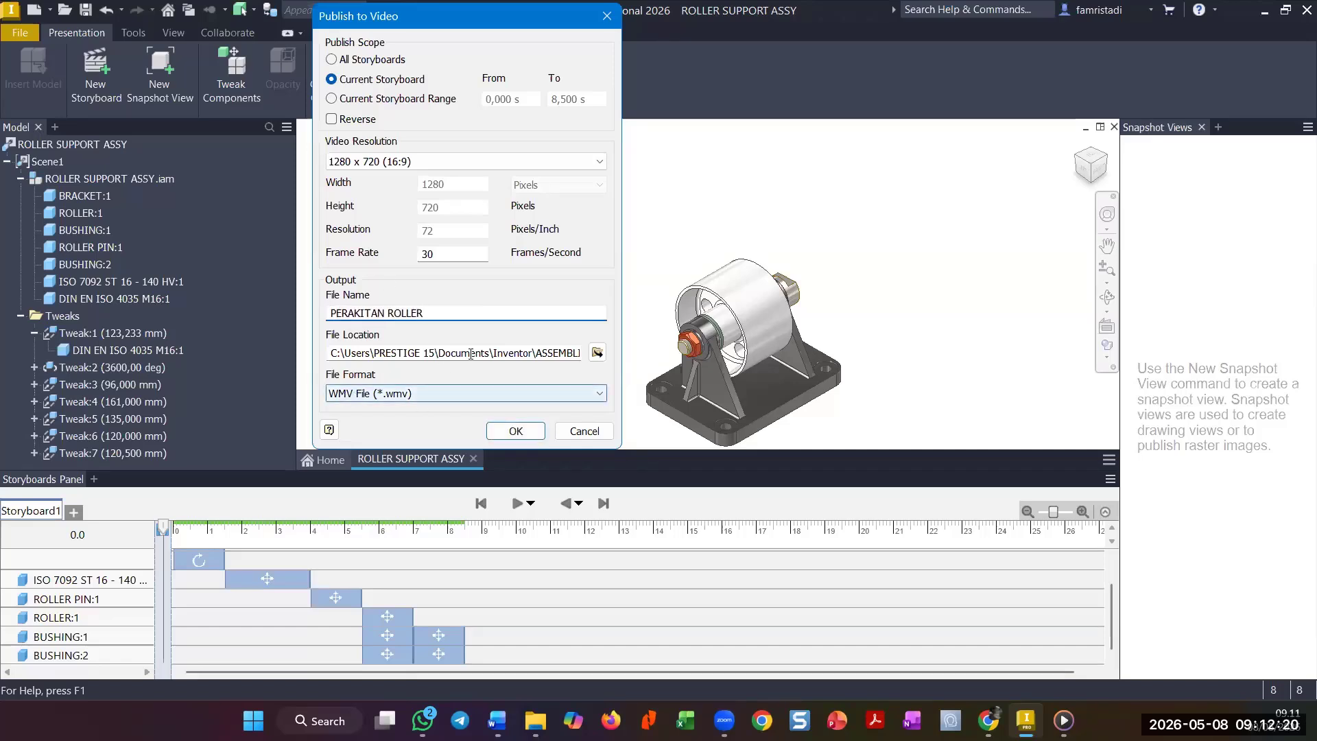
left_click_drag(469, 354, 607, 355)
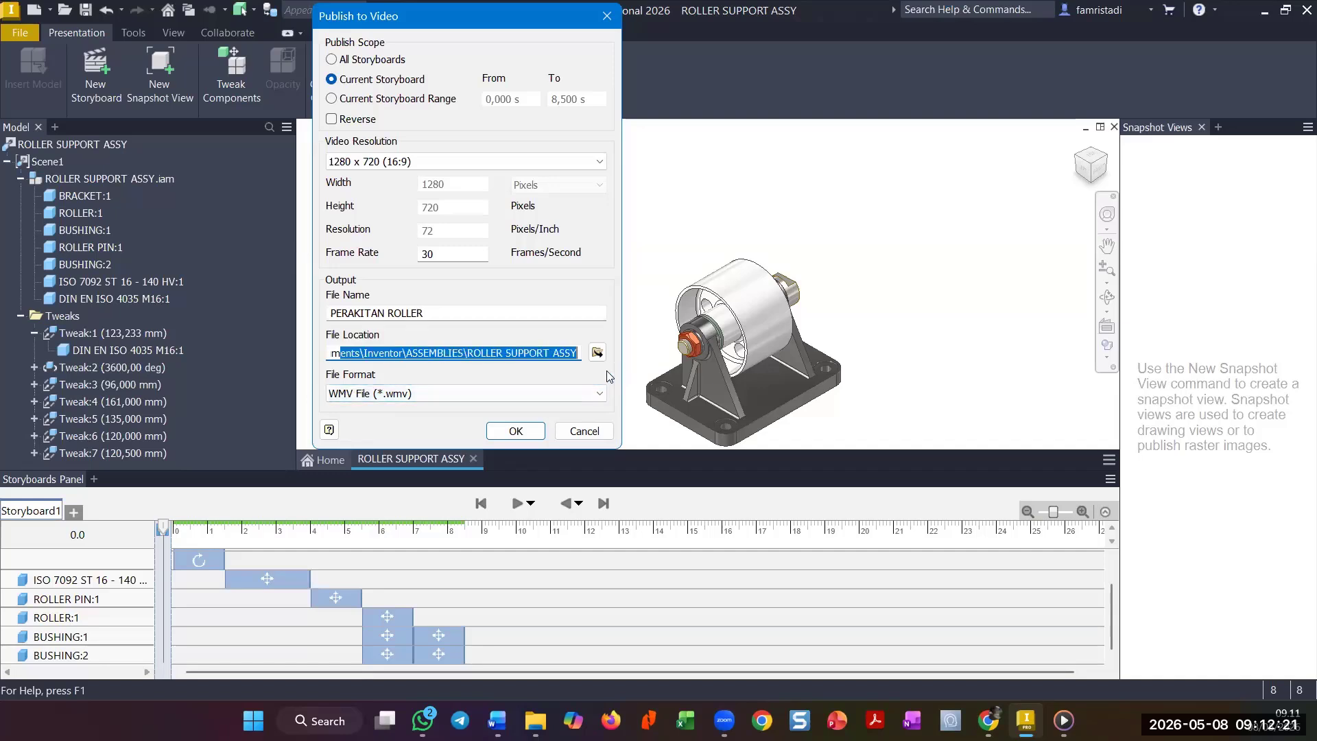
left_click(516, 431)
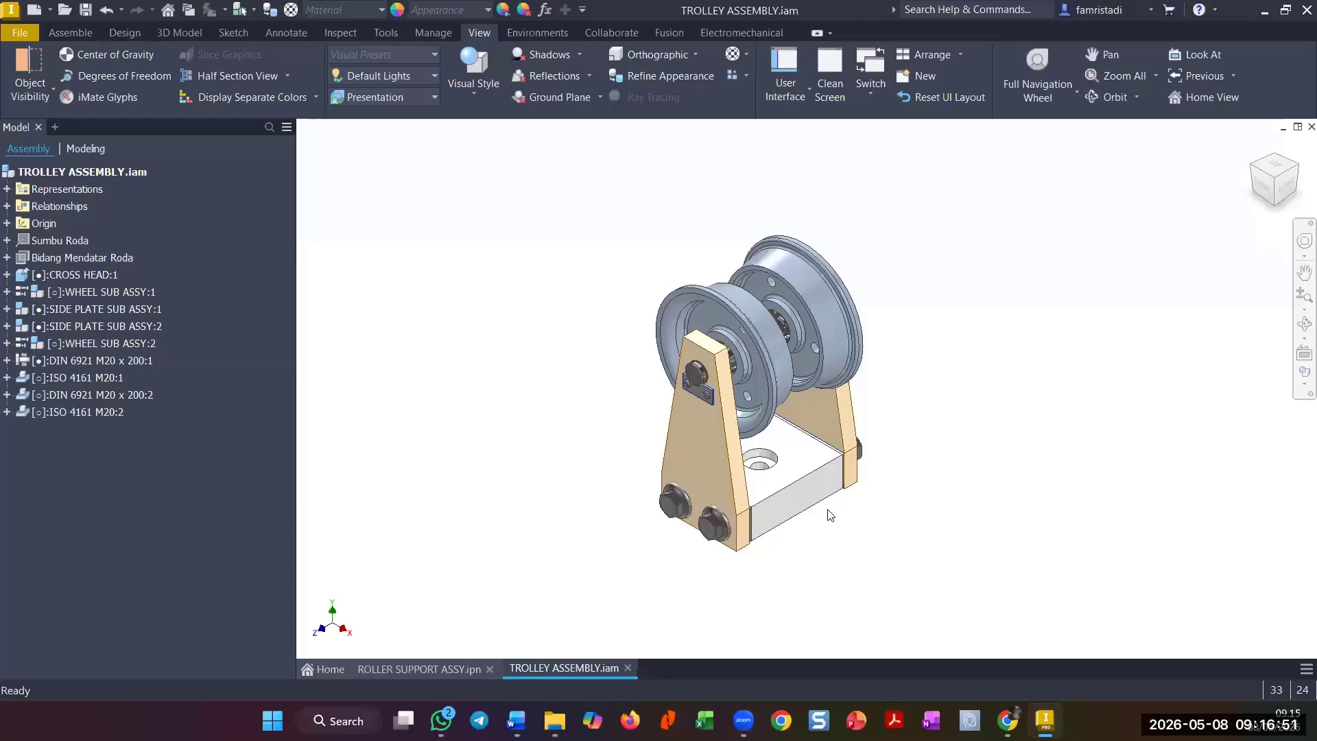
- Create a new presentation from the metric Standard (mm).ipn template and insert TROLLEY ASSEMBLY.iam as its model
left_click(1275, 185)
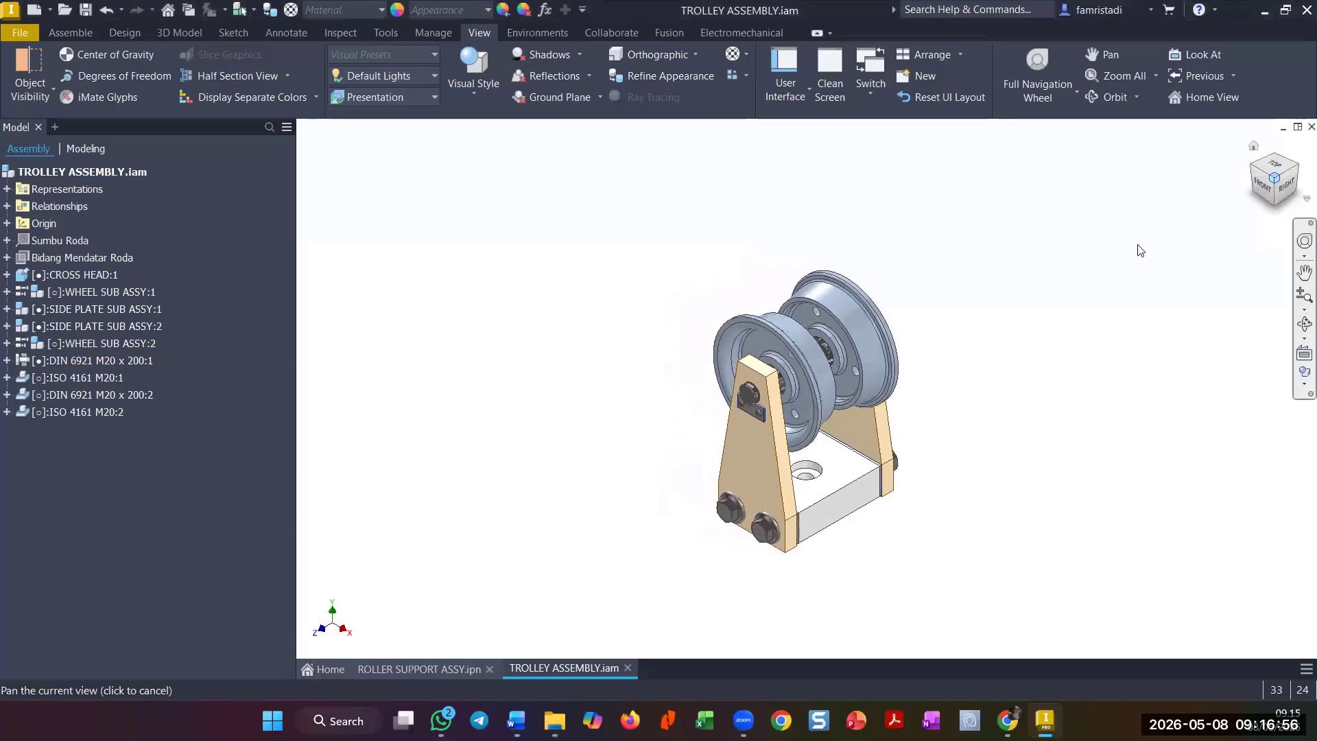
left_click(20, 33)
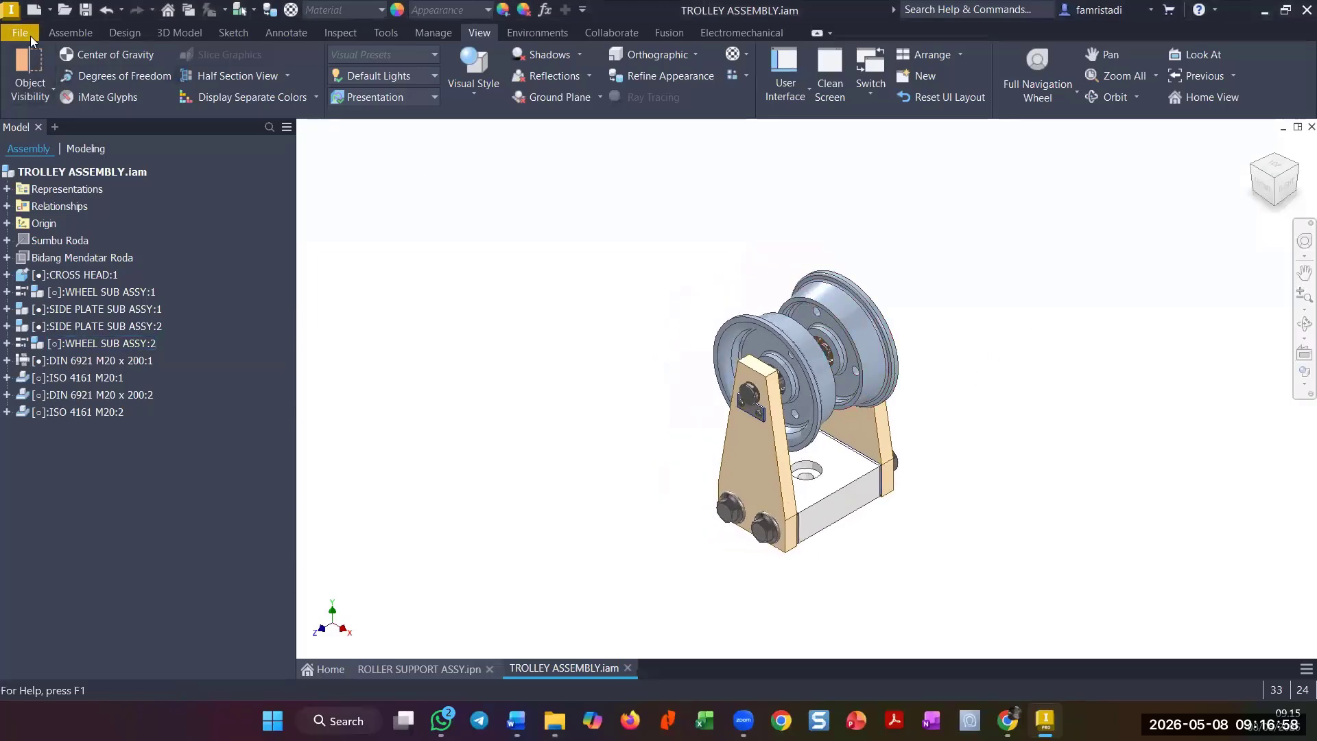
mouse_move(58, 104)
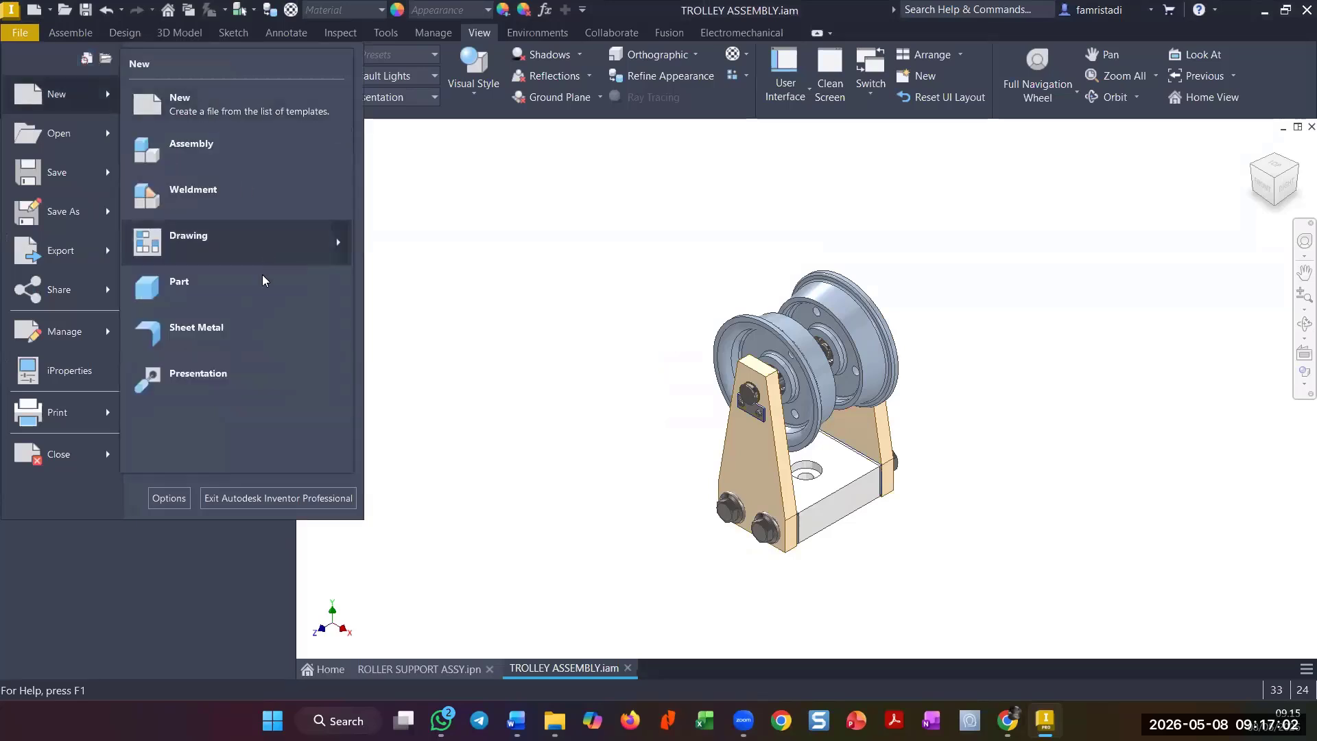
left_click(58, 103)
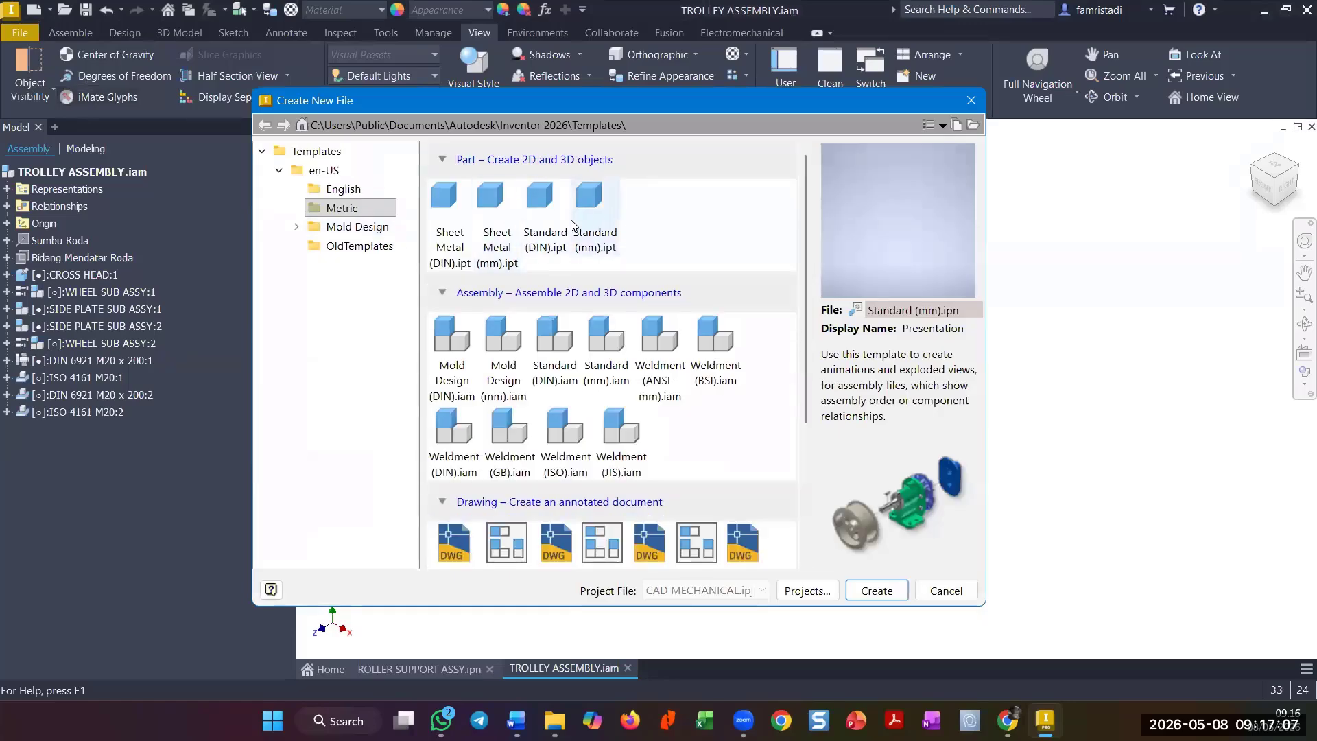
scroll(548, 412, "down", 3)
double_click(511, 522)
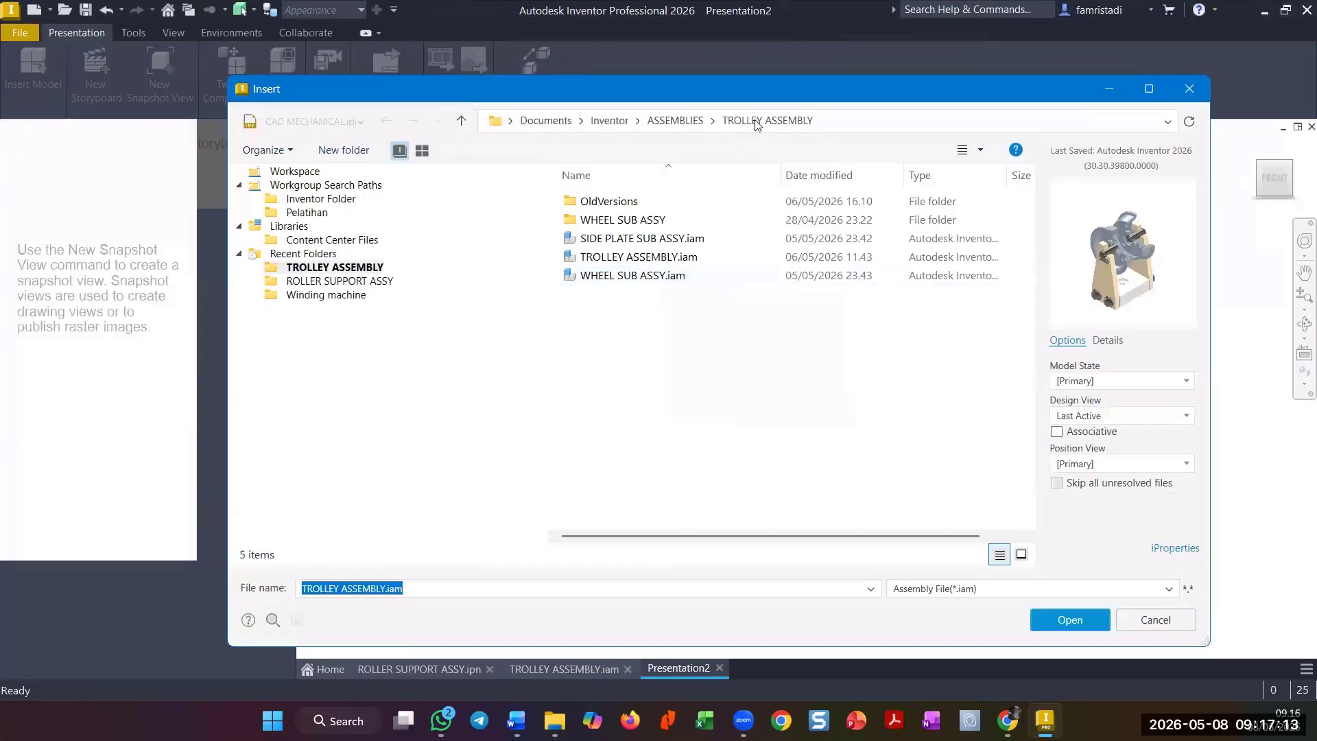
left_click(676, 258)
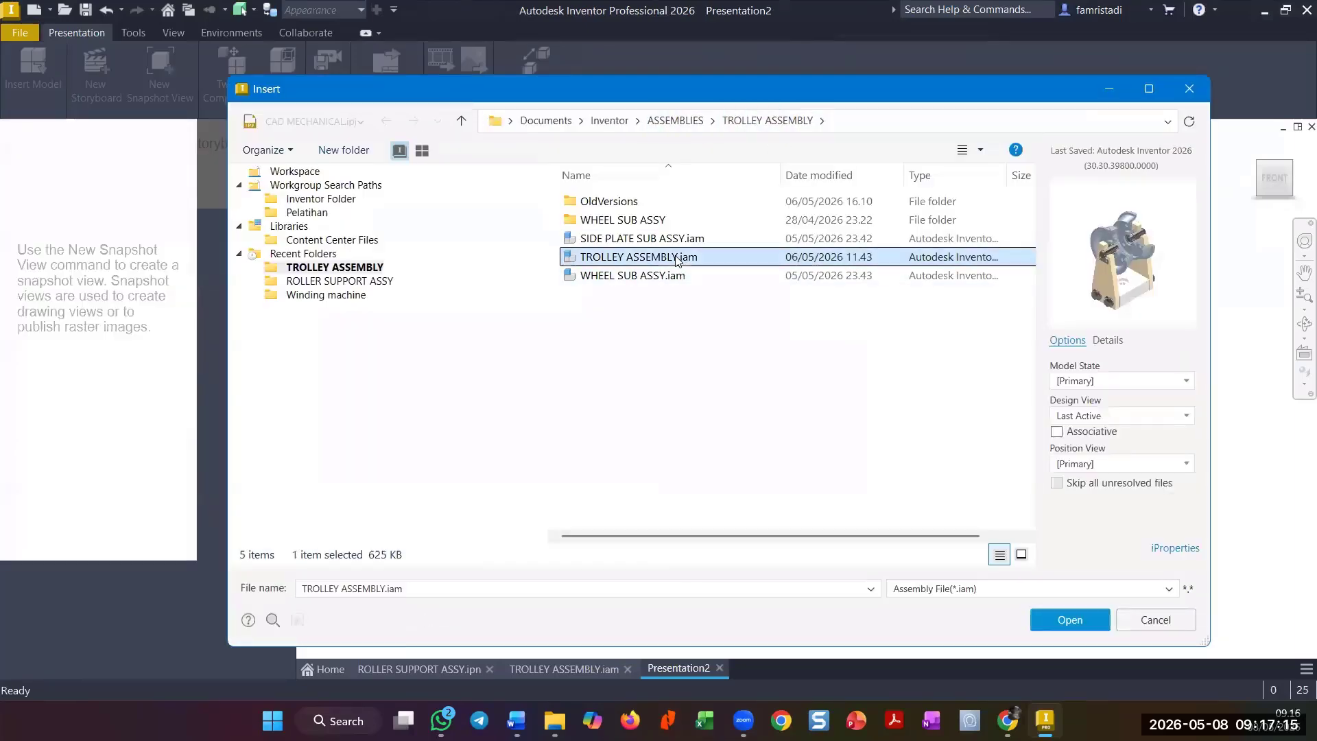
left_click(1084, 621)
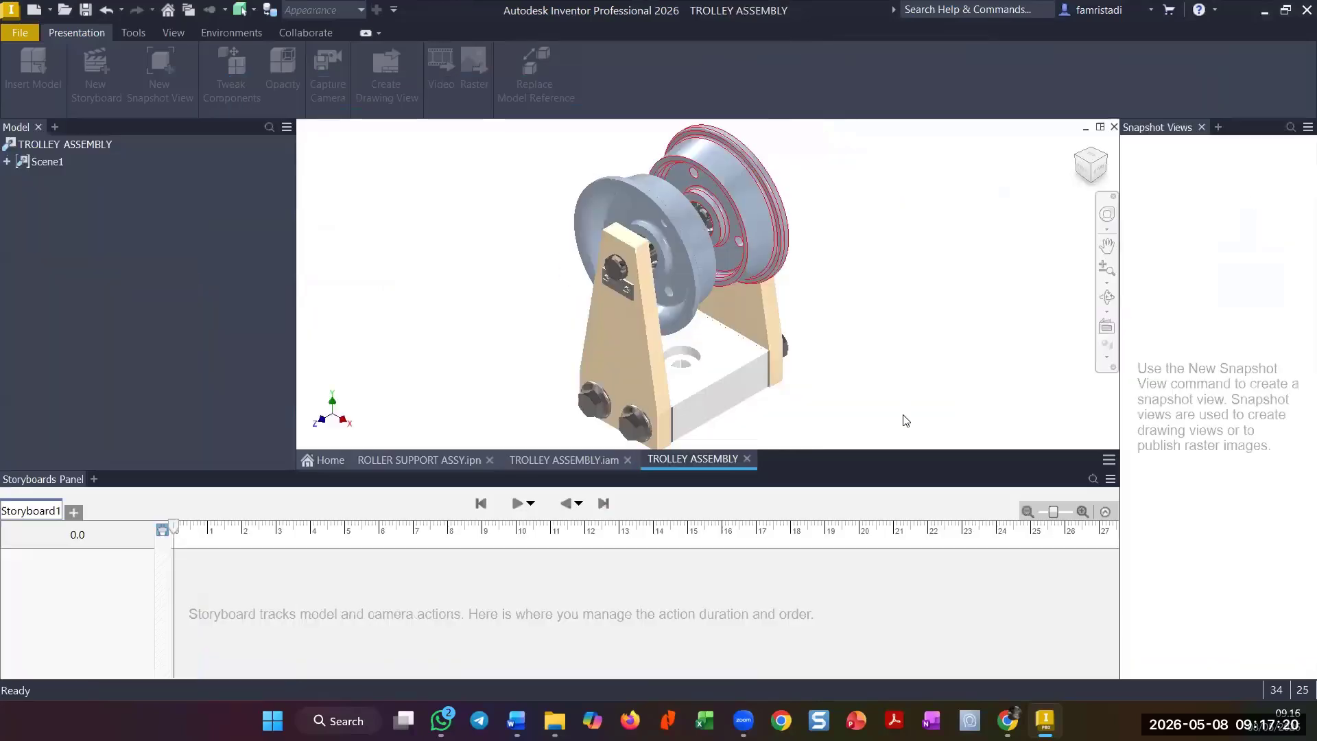
- Set the visual style of the trolley presentation to Shaded with Edges
left_click(177, 34)
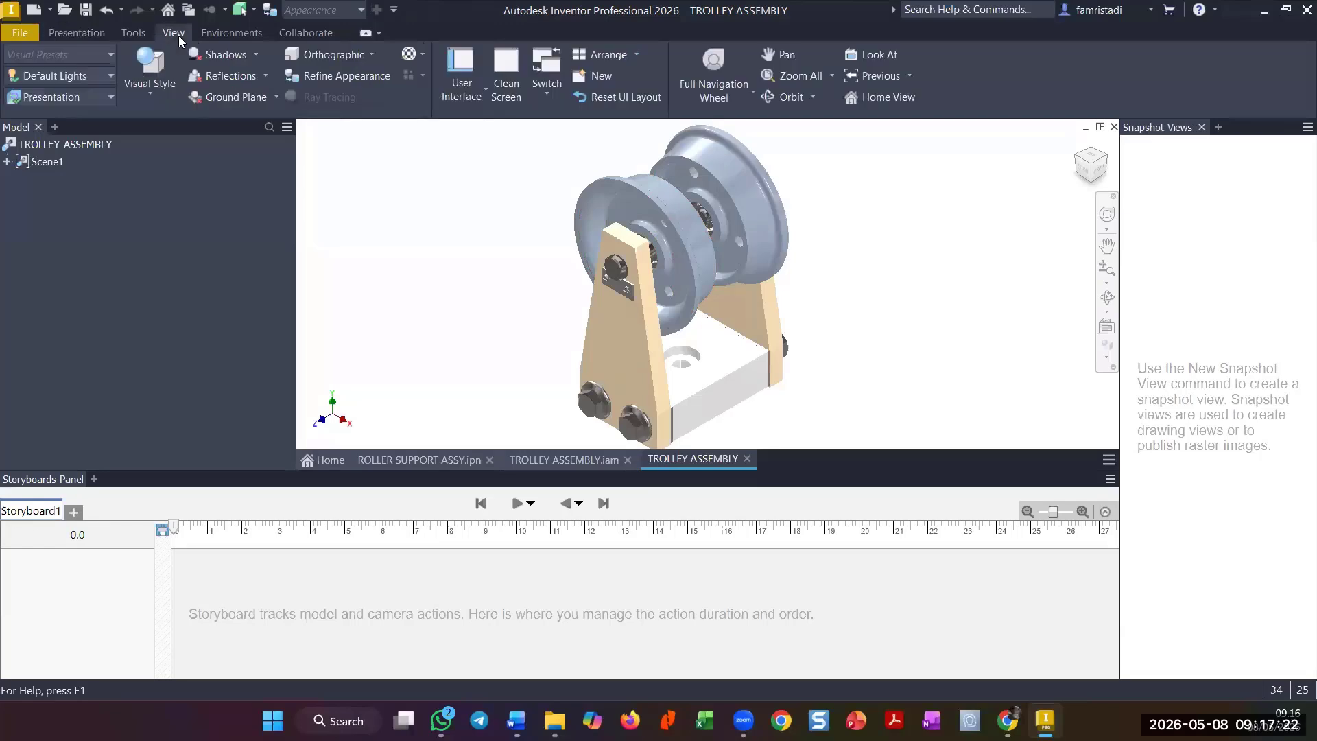
left_click(150, 78)
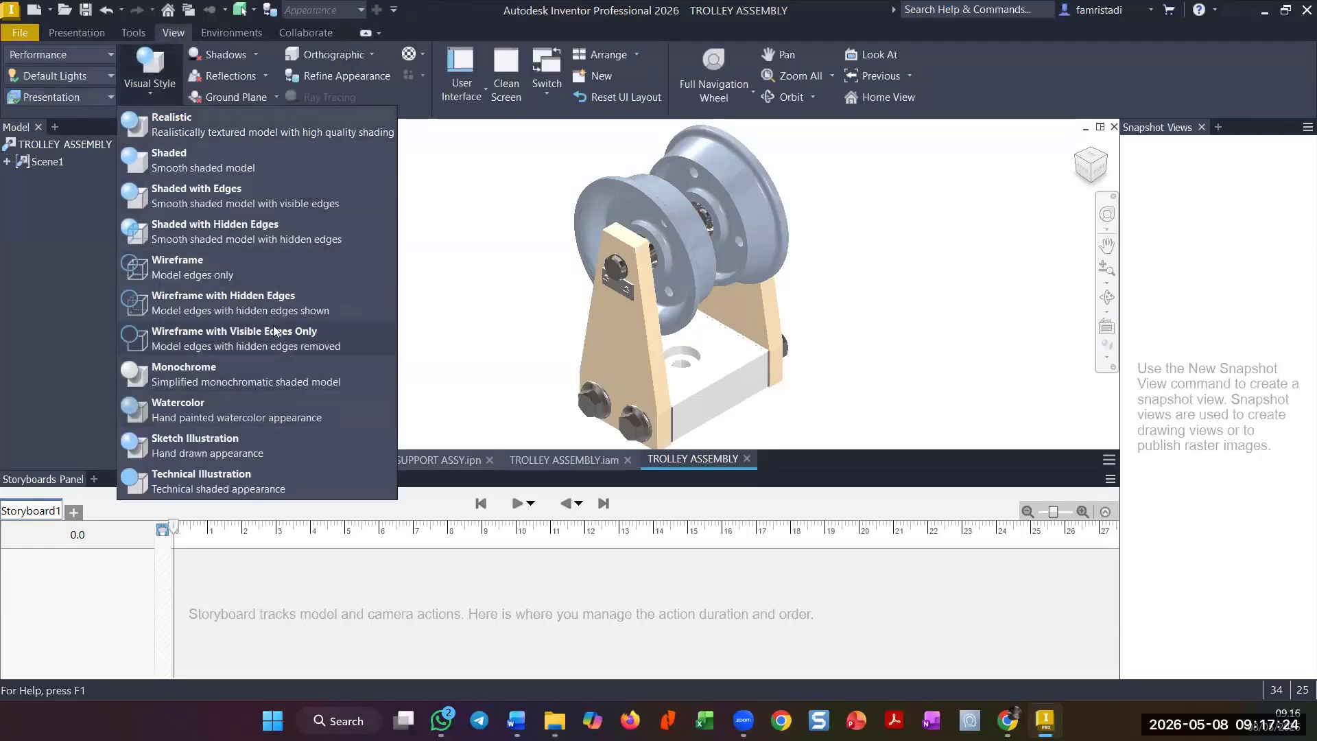
left_click(277, 188)
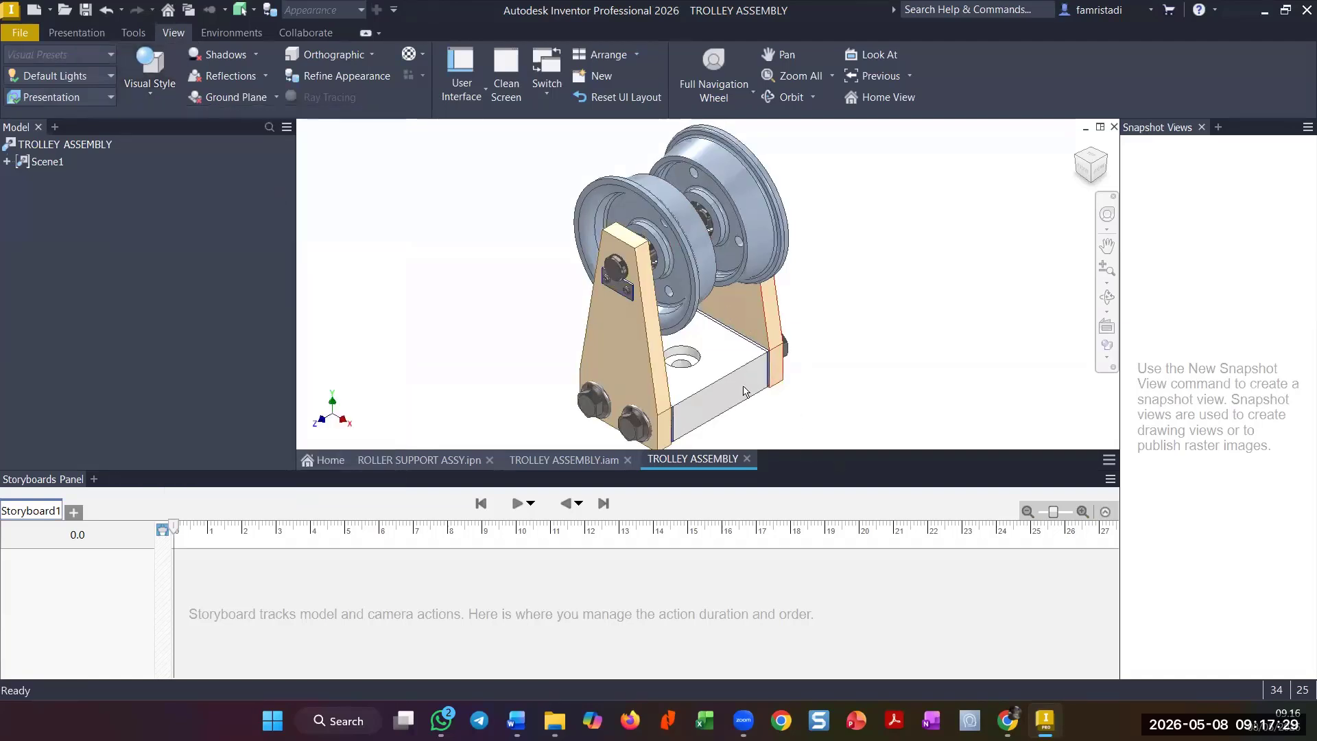
- Try the perspective projection on the trolley assembly and examine how it looks up close
scroll(744, 391, "down", 3)
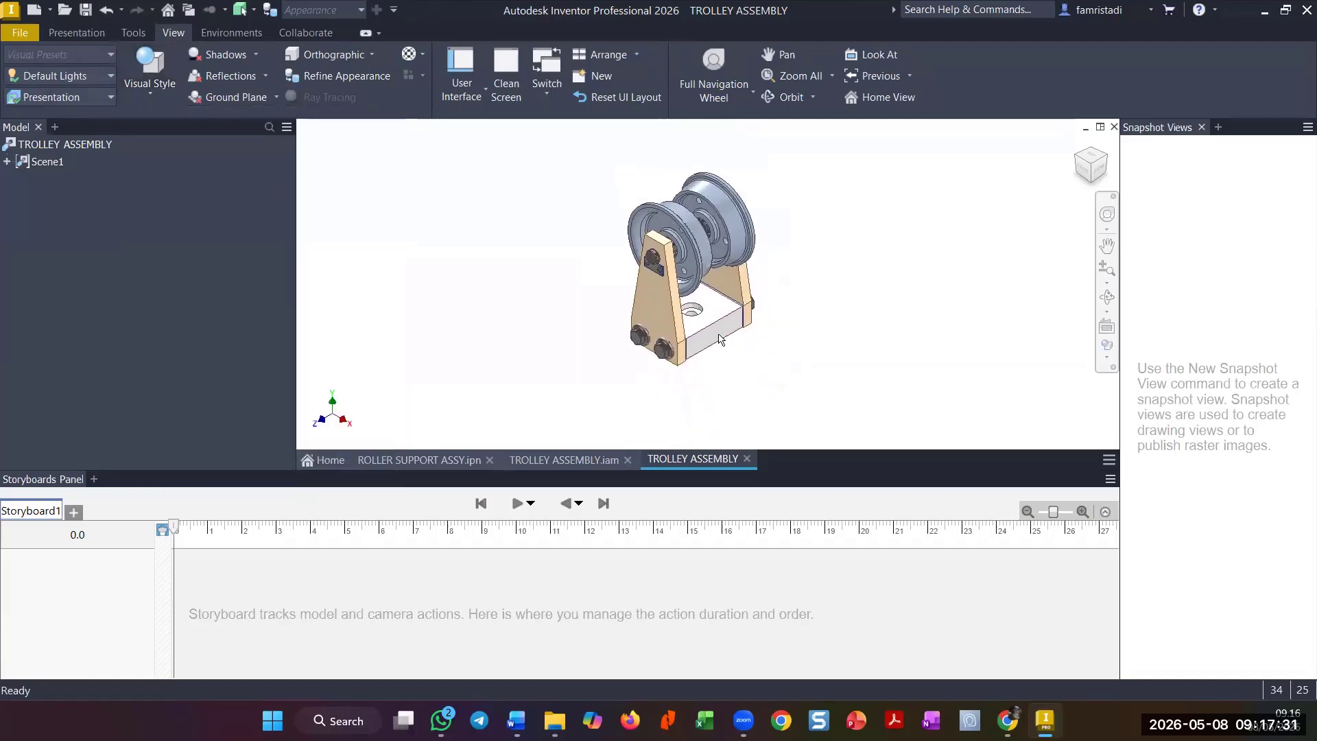
scroll(727, 322, "up", 1)
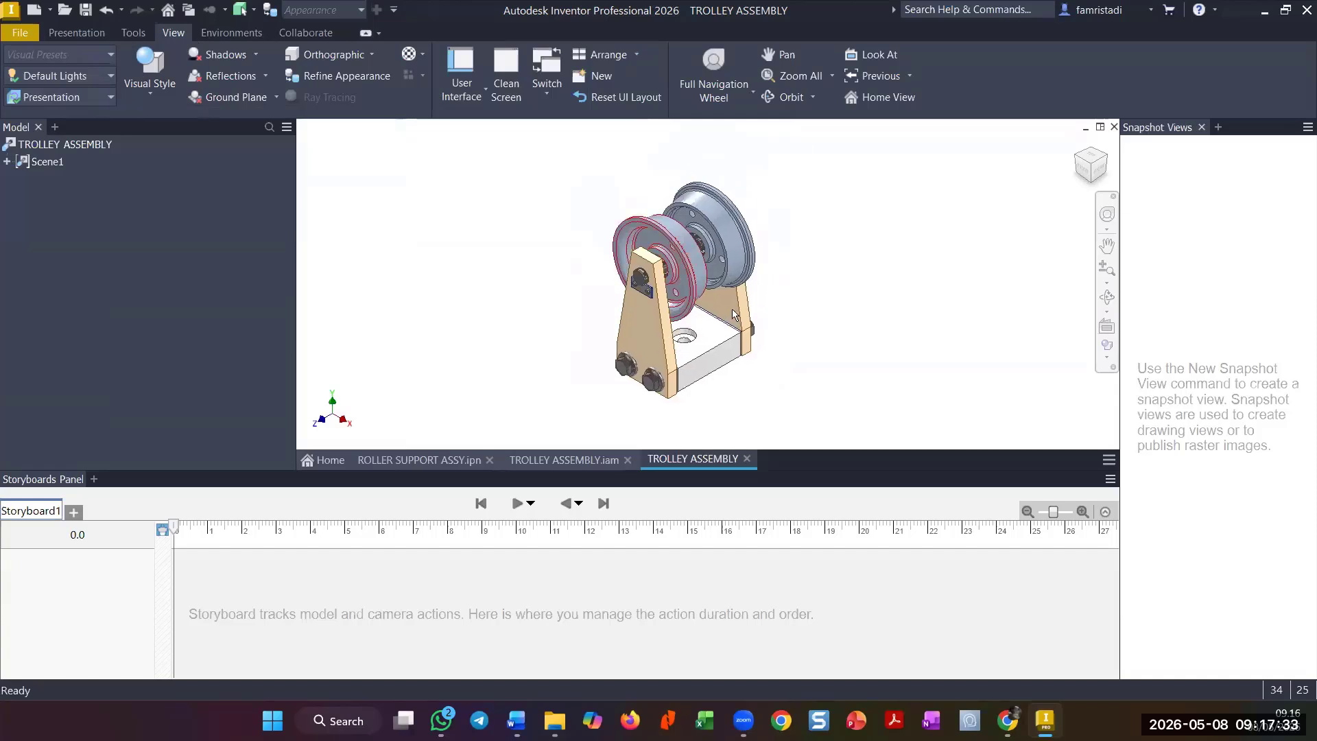
middle_click_drag(690, 318, 709, 324)
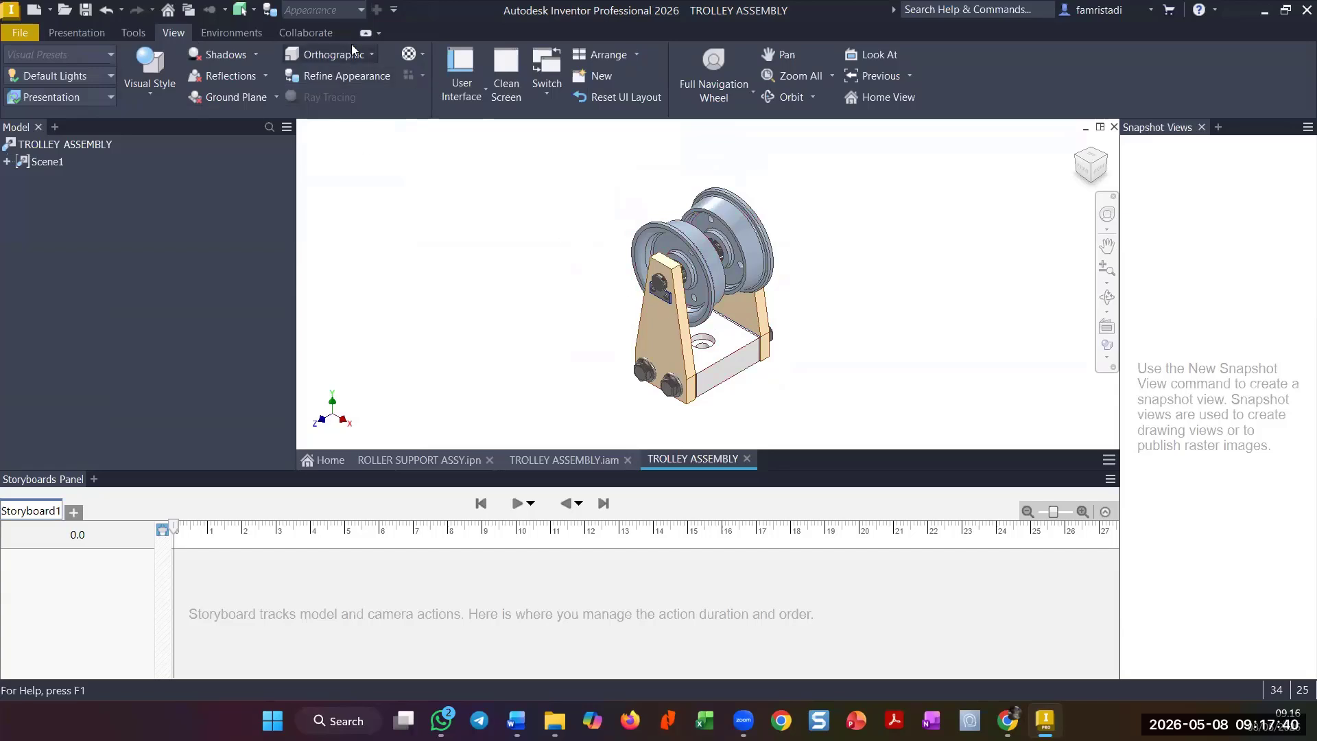
left_click(327, 53)
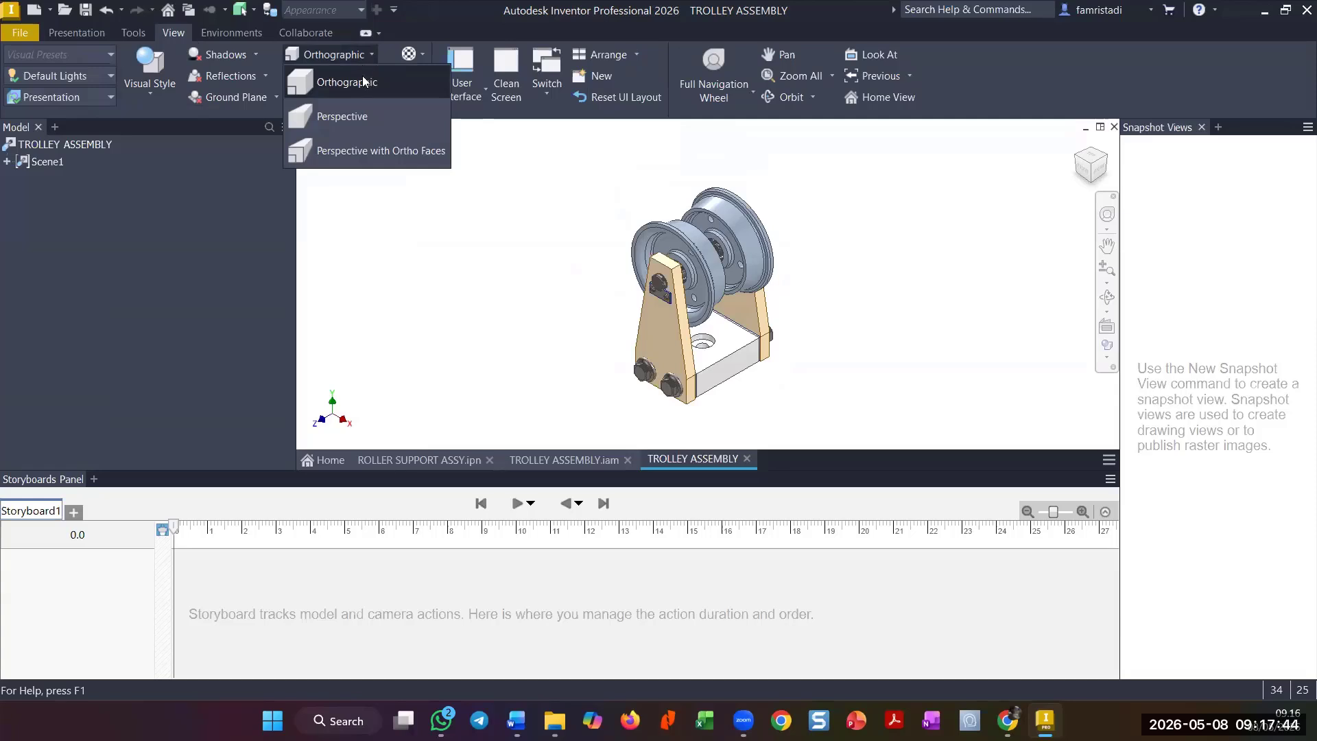
left_click(385, 128)
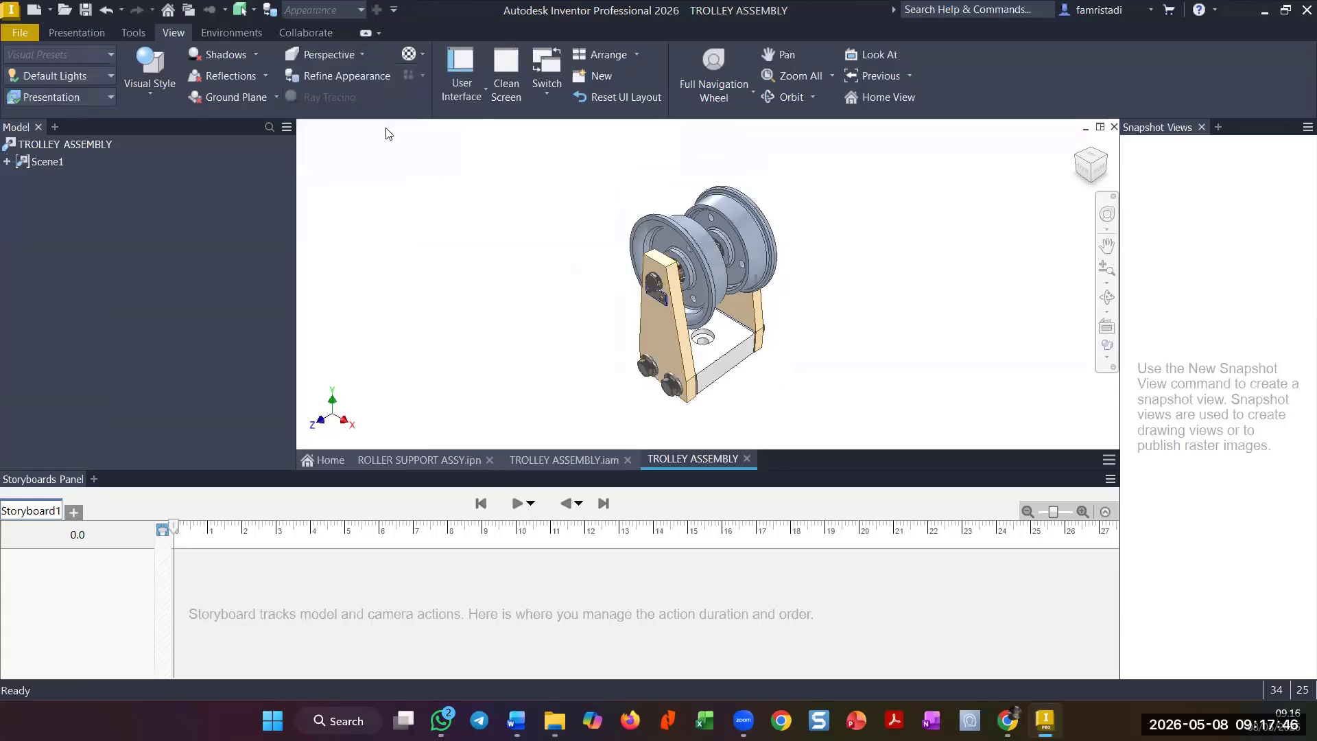
middle_click_drag(711, 374, 747, 390)
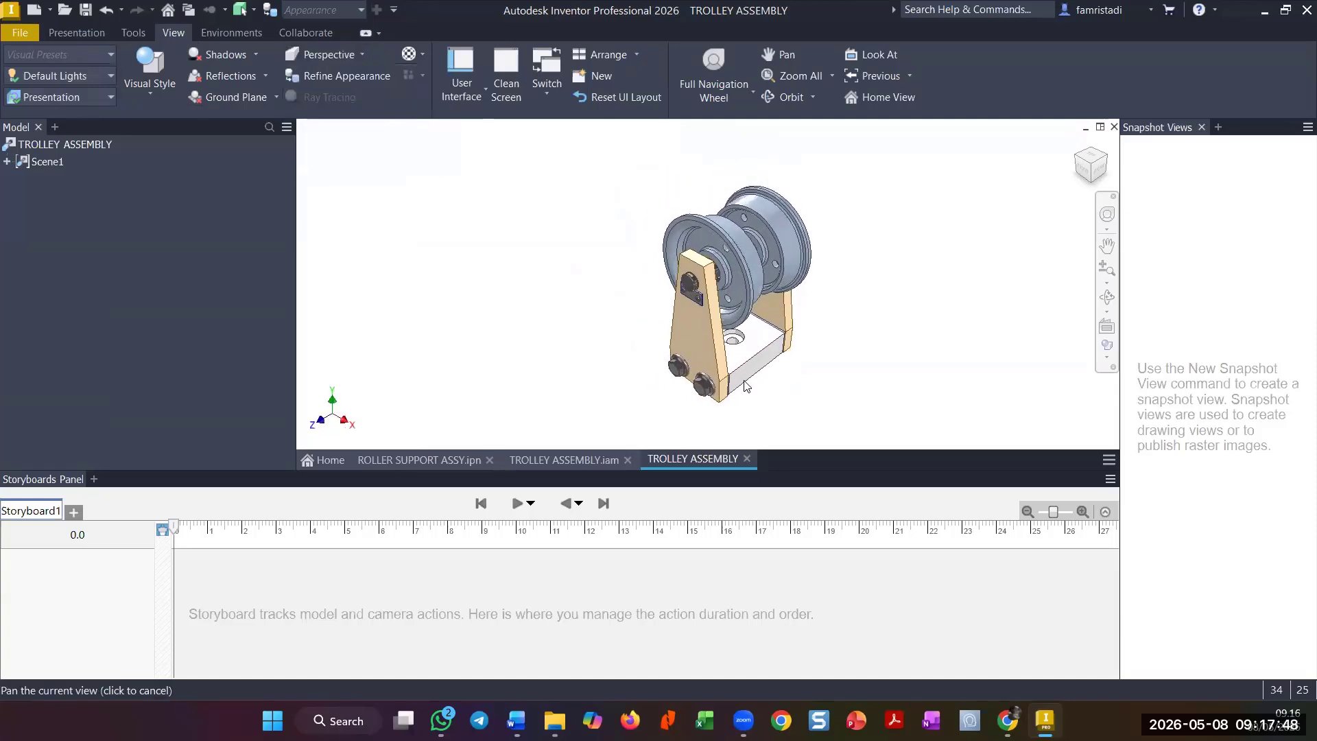
scroll(747, 335, "down", 4)
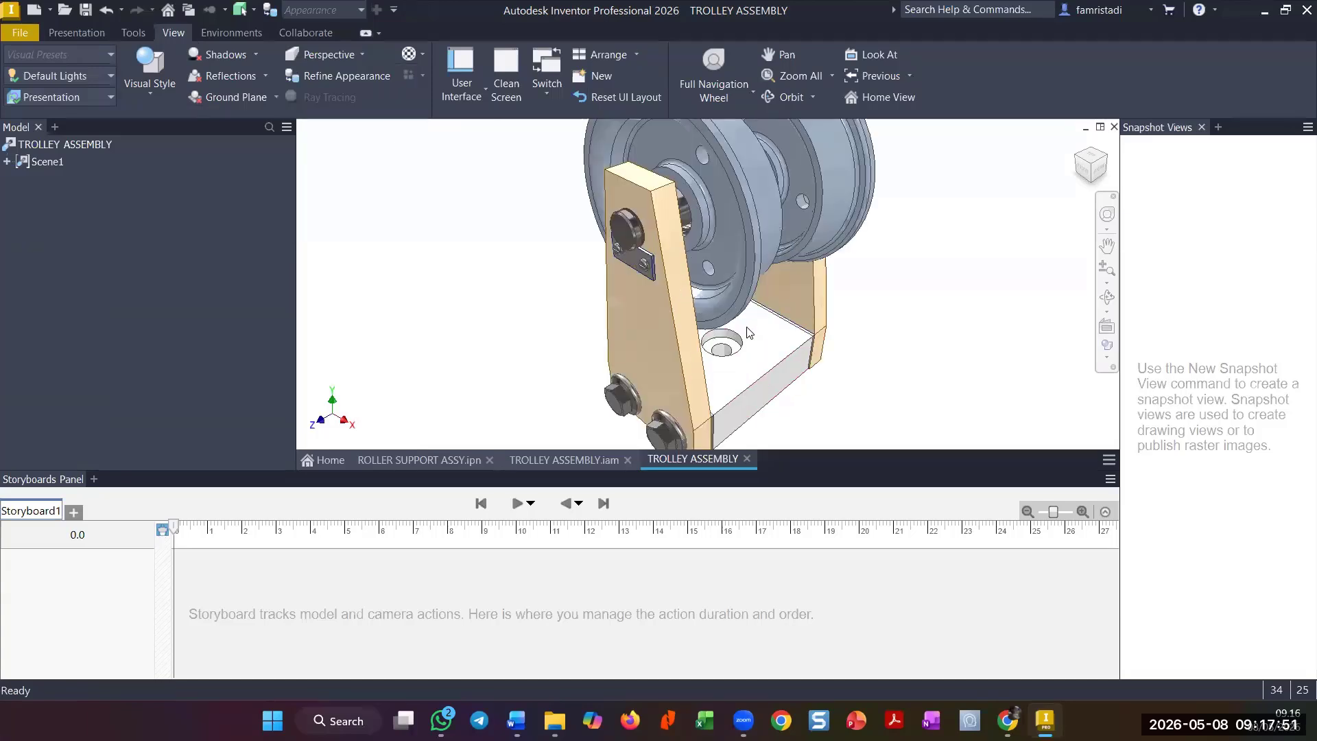
scroll(748, 333, "up", 3)
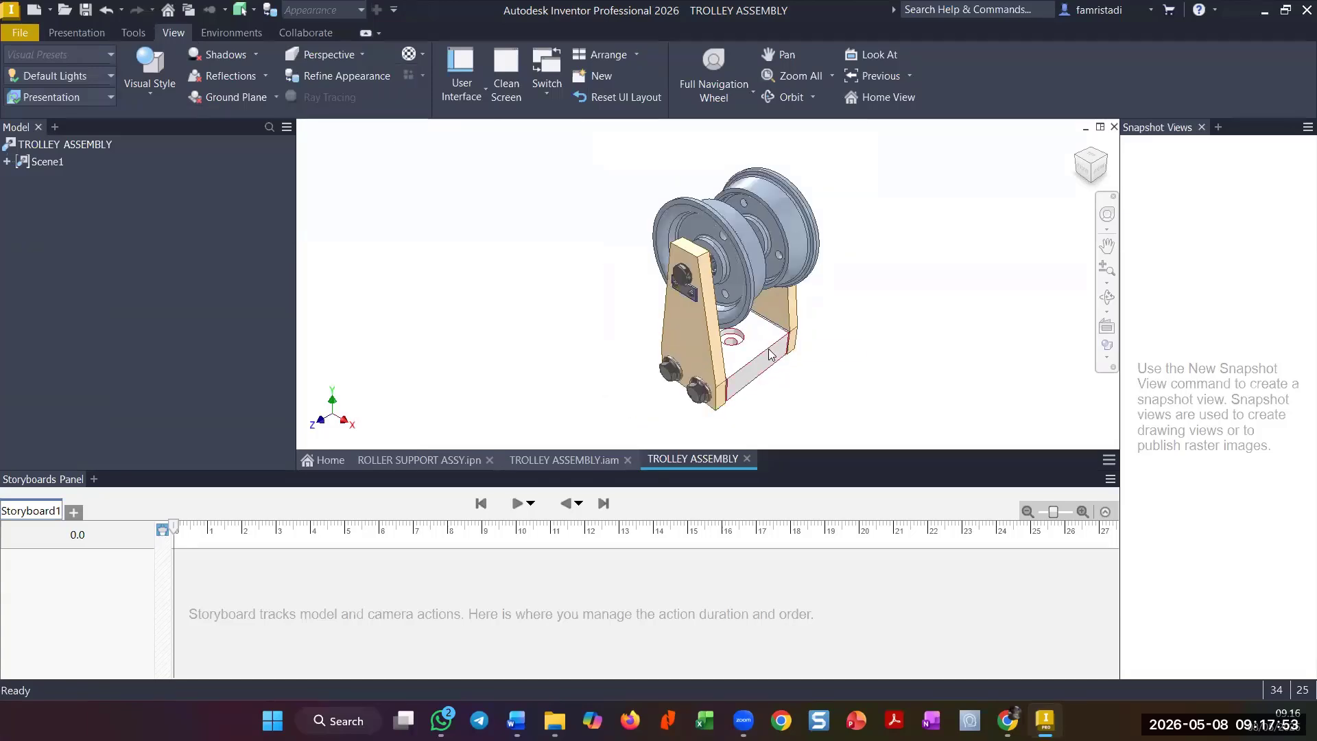
mouse_move(771, 352)
- Return the trolley assembly view to orthographic projection for comparison
left_click(347, 56)
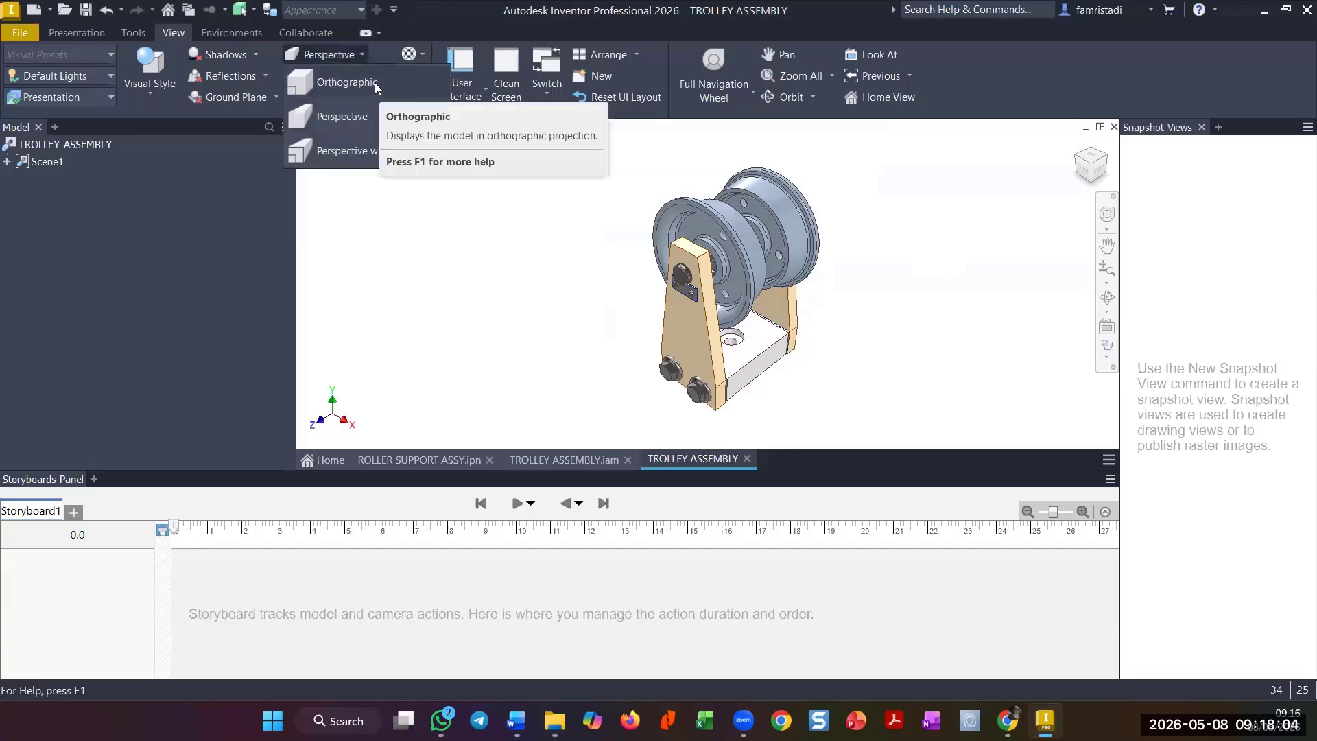
left_click(375, 82)
scroll(744, 355, "down", 3)
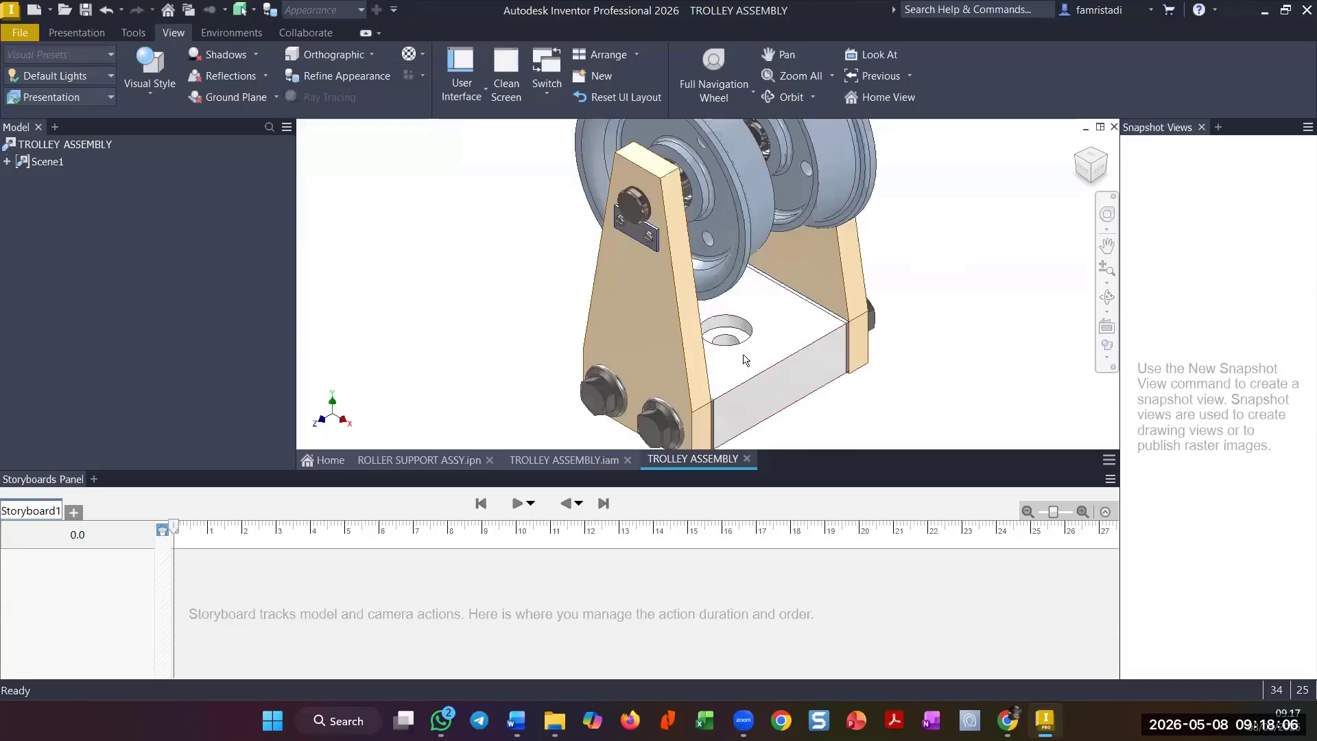
scroll(747, 340, "up", 2)
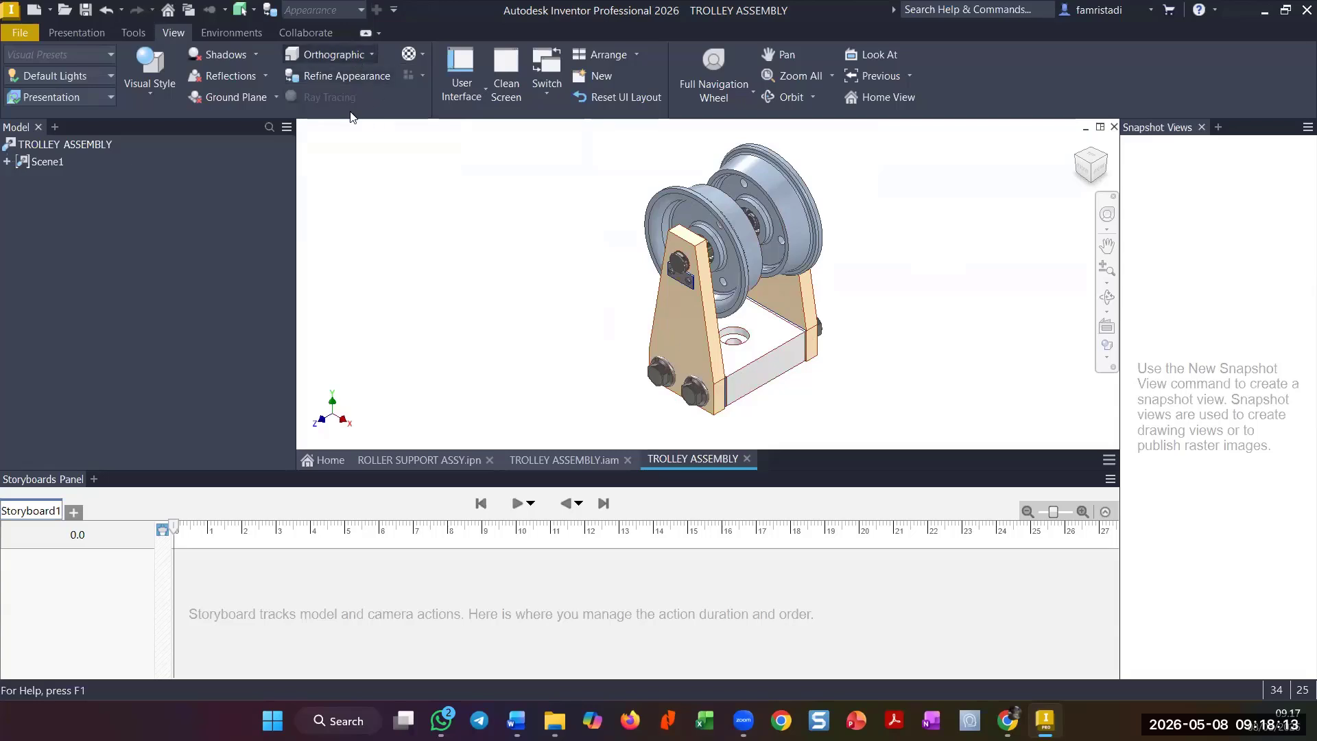
- Set the trolley assembly view to perspective projection and frame the model in the graphics window
left_click(329, 54)
left_click(343, 131)
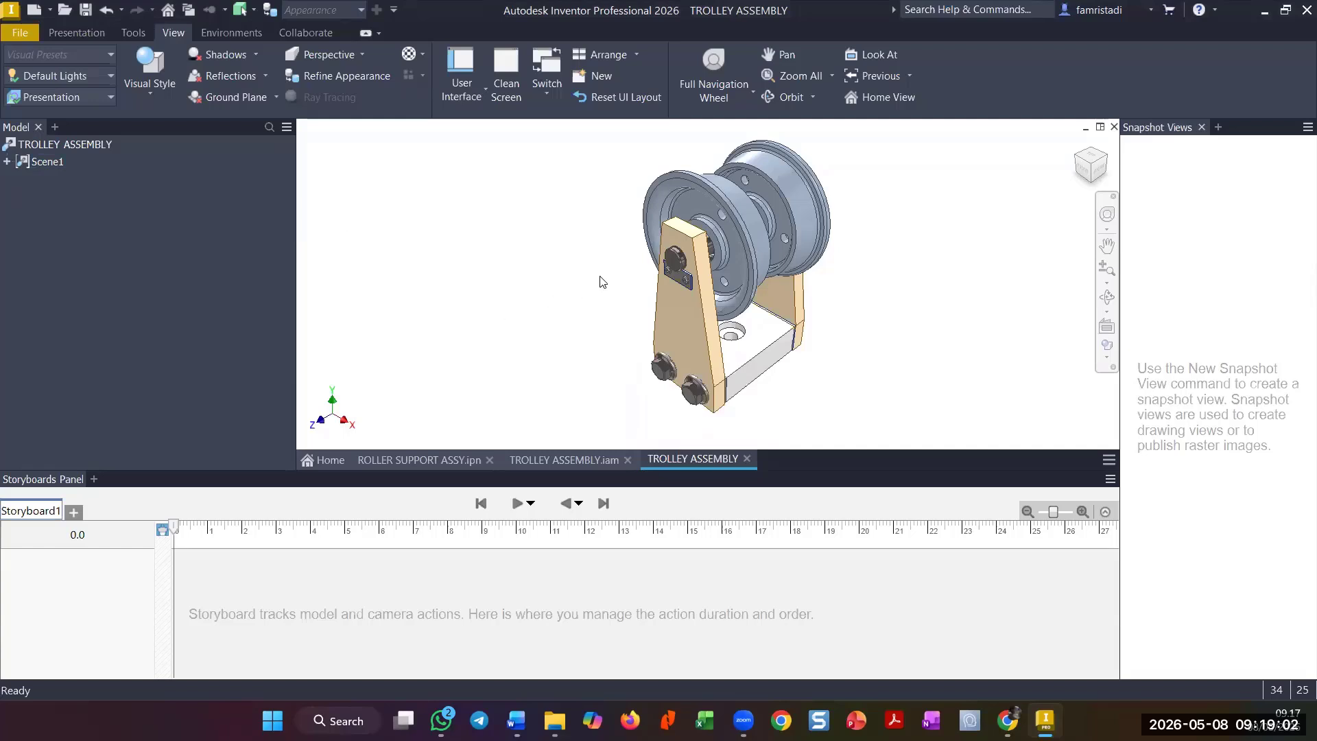
middle_click_drag(842, 336, 833, 336)
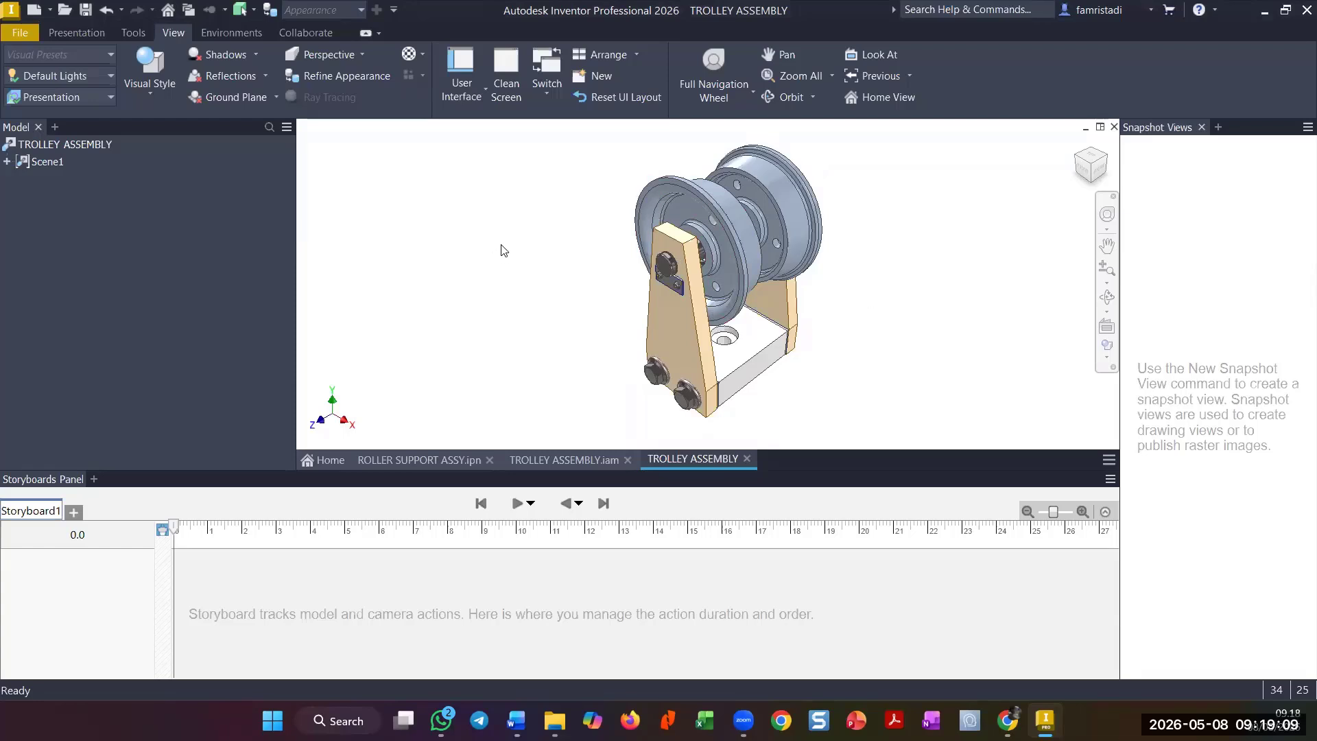
middle_click_drag(540, 234, 537, 241)
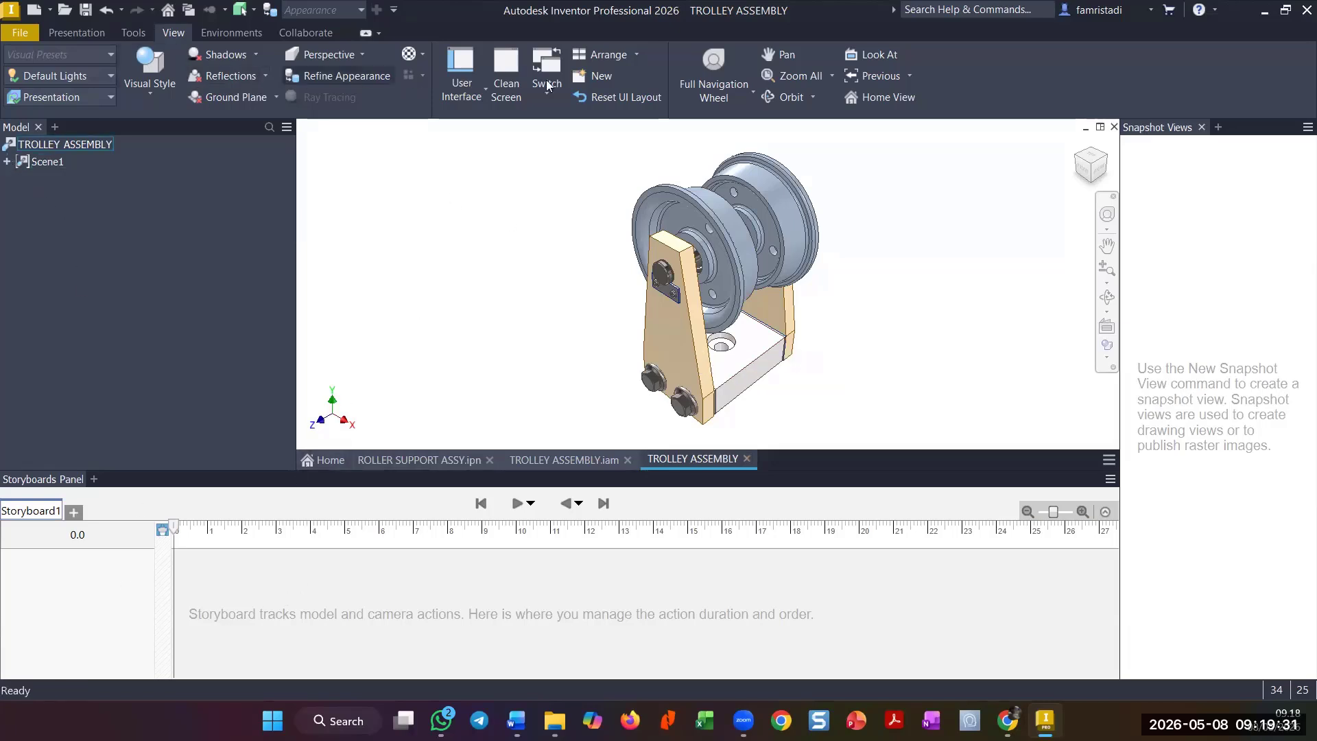
- Tweak the two ISO 1580 M5 x 12 screws 138.5 mm outward along Z from the front side plate
left_click(87, 35)
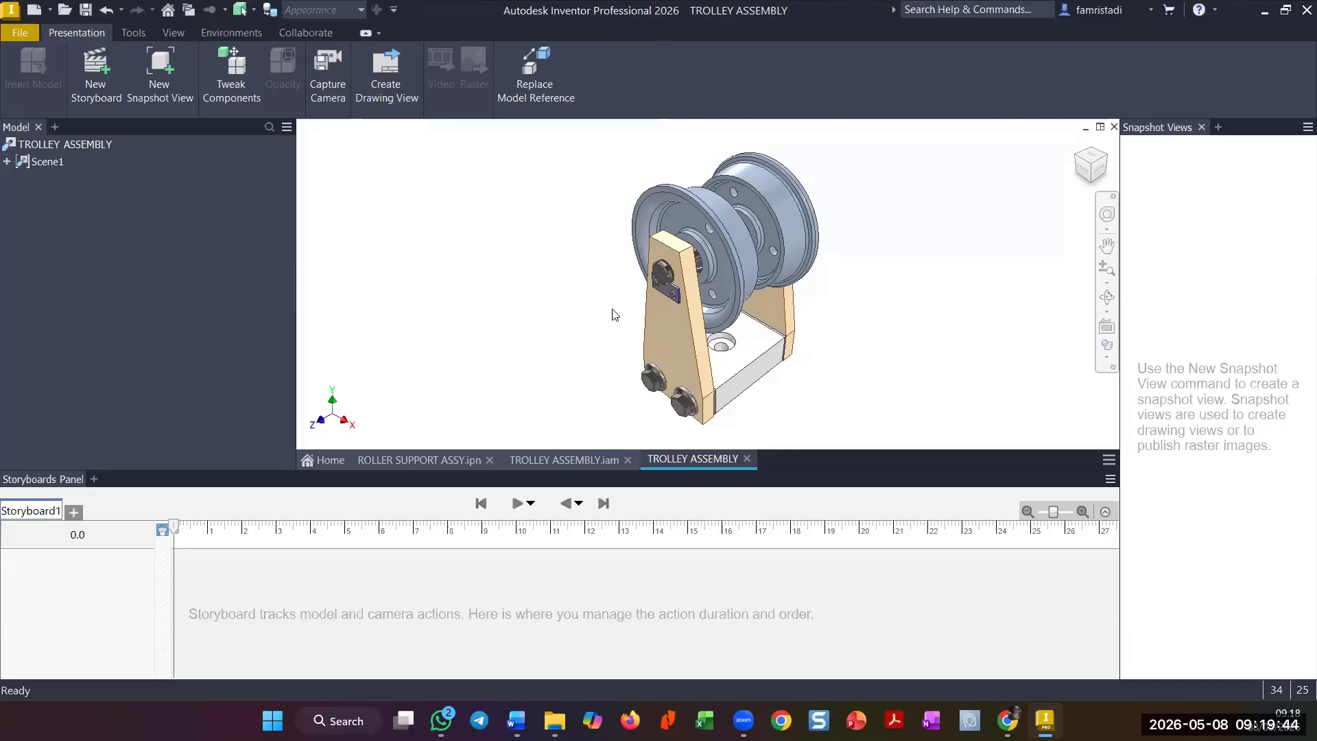
key("t")
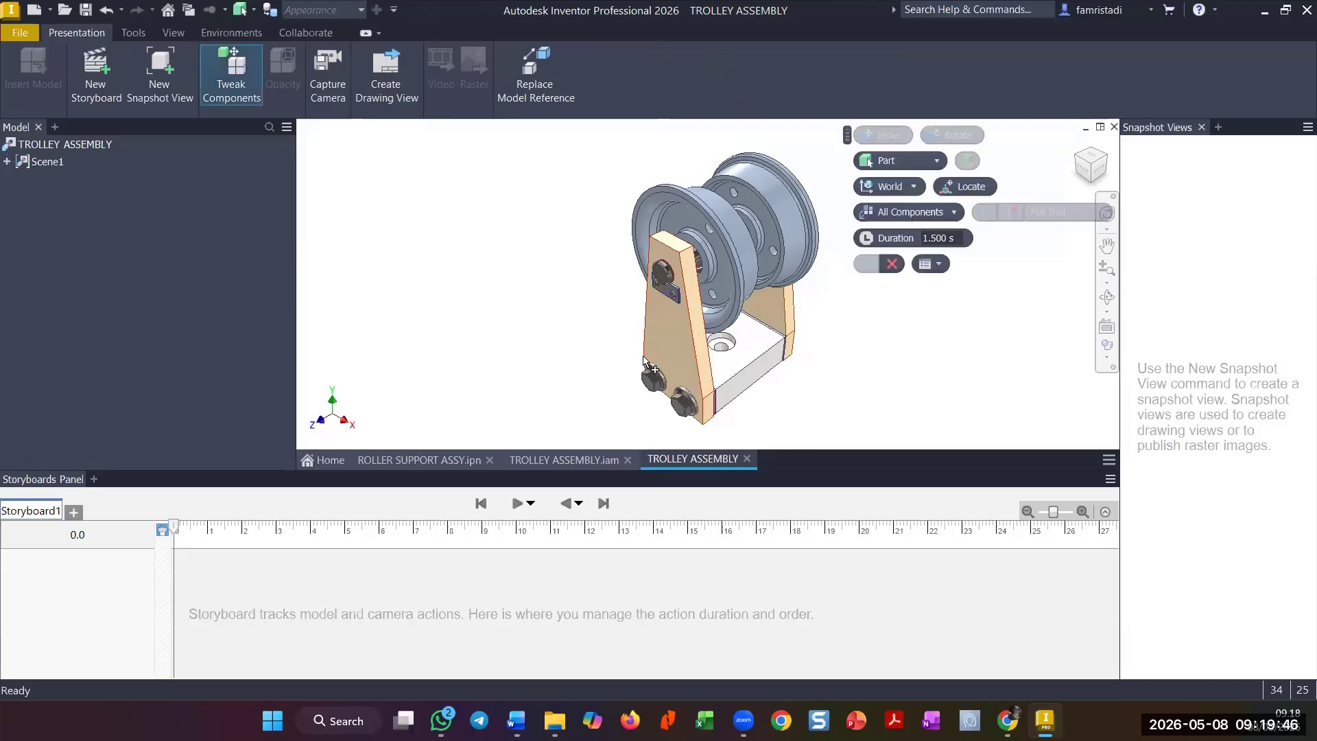
left_click(662, 275)
left_click(657, 290)
left_click(657, 289)
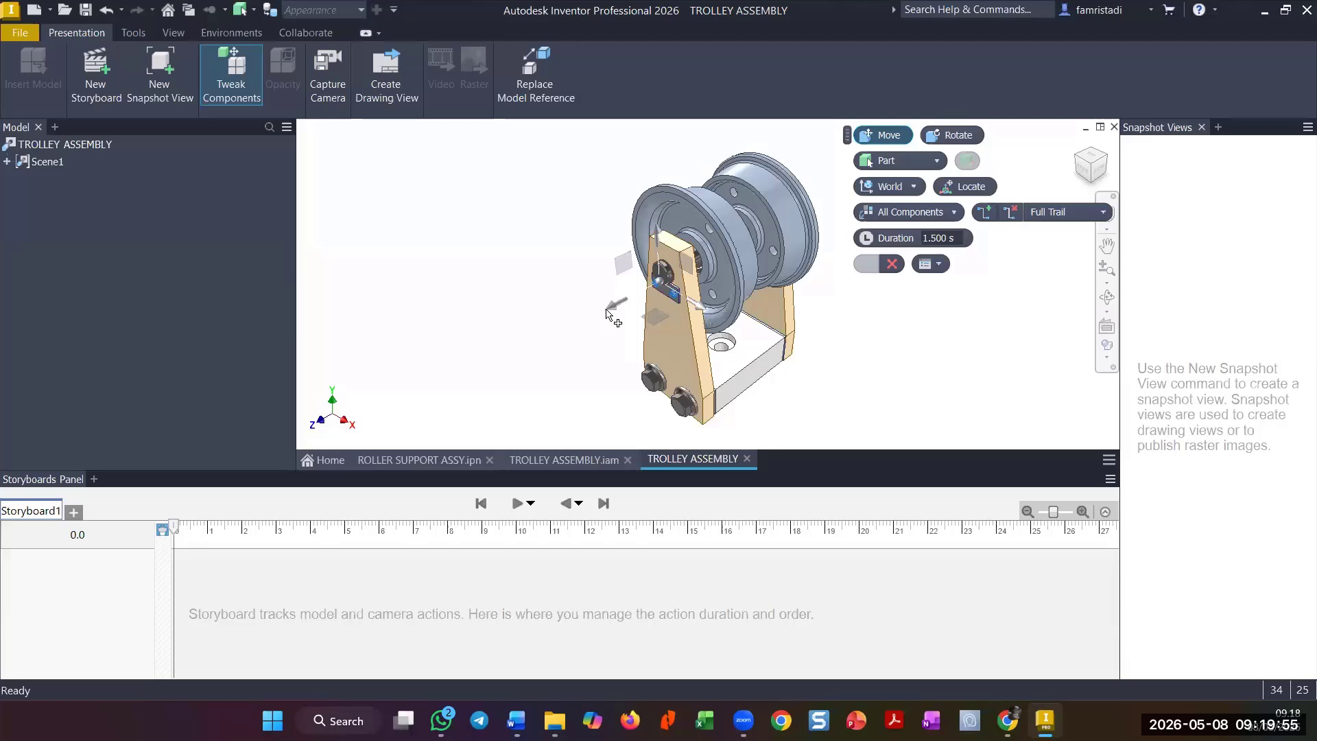
left_click_drag(611, 310, 484, 379)
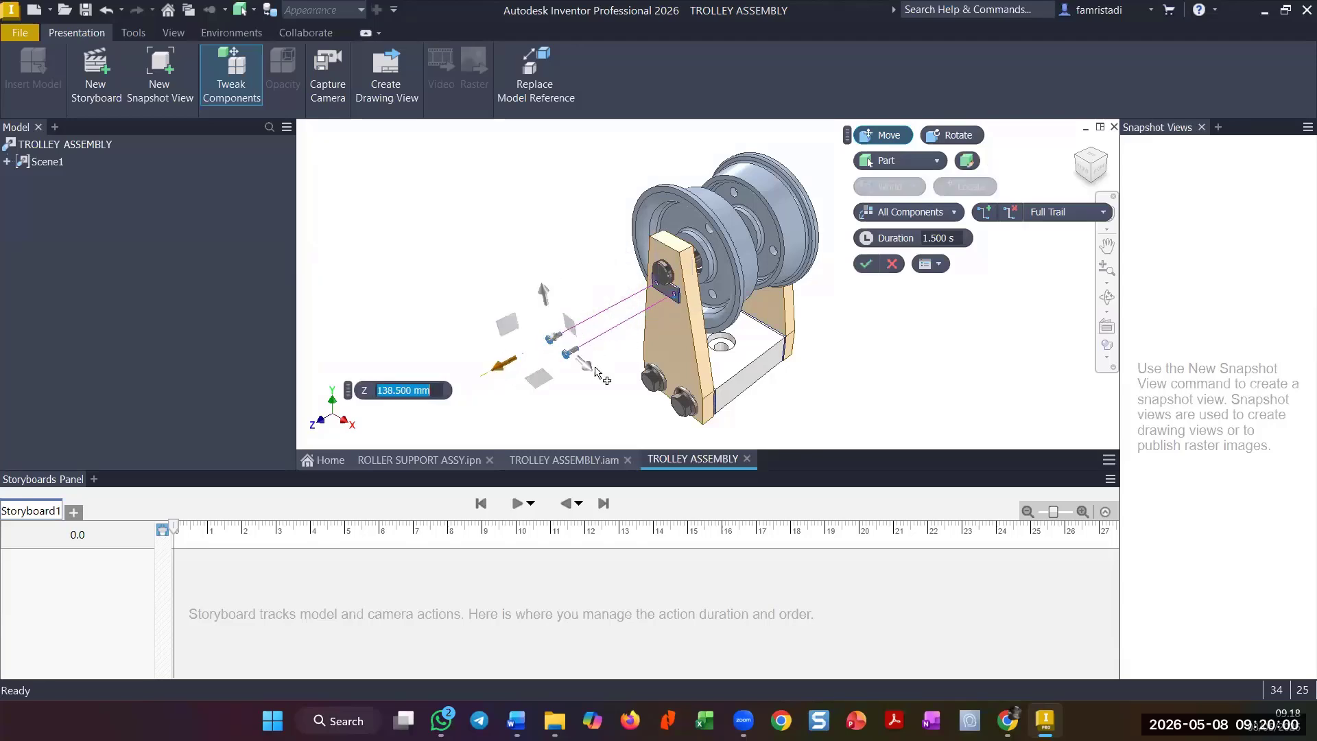
left_click(866, 264)
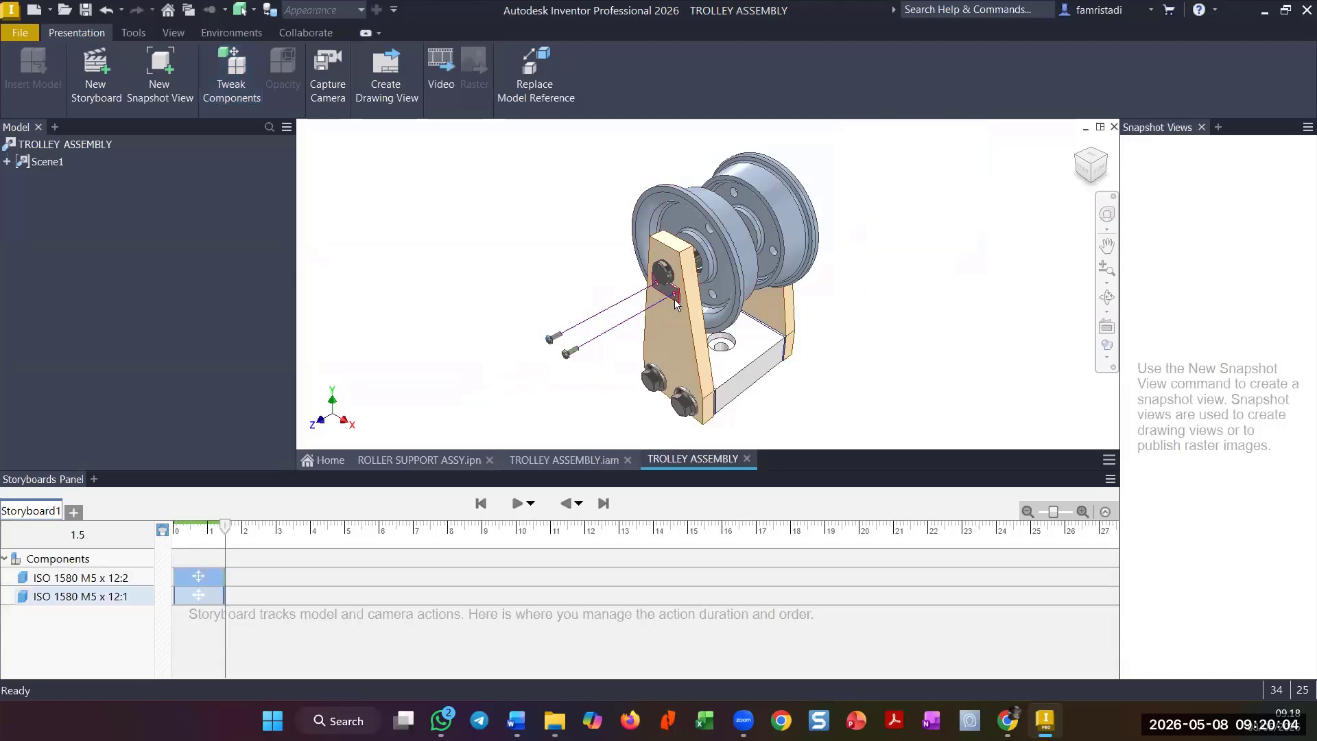
- Tweak the front upper shim downward and 88 mm outward along Z, adjusting its trail for a 33.334 mm drop
left_click(676, 293)
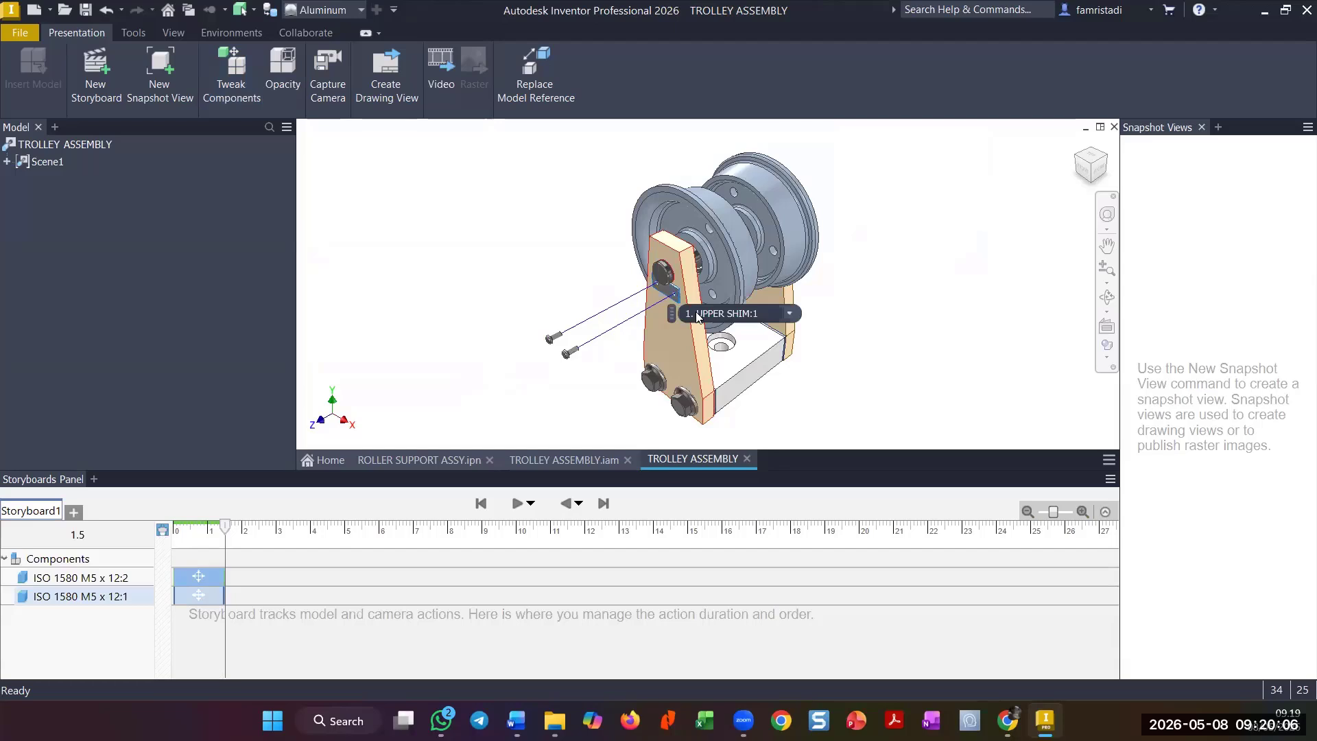
key("t")
left_click_drag(664, 241, 548, 378)
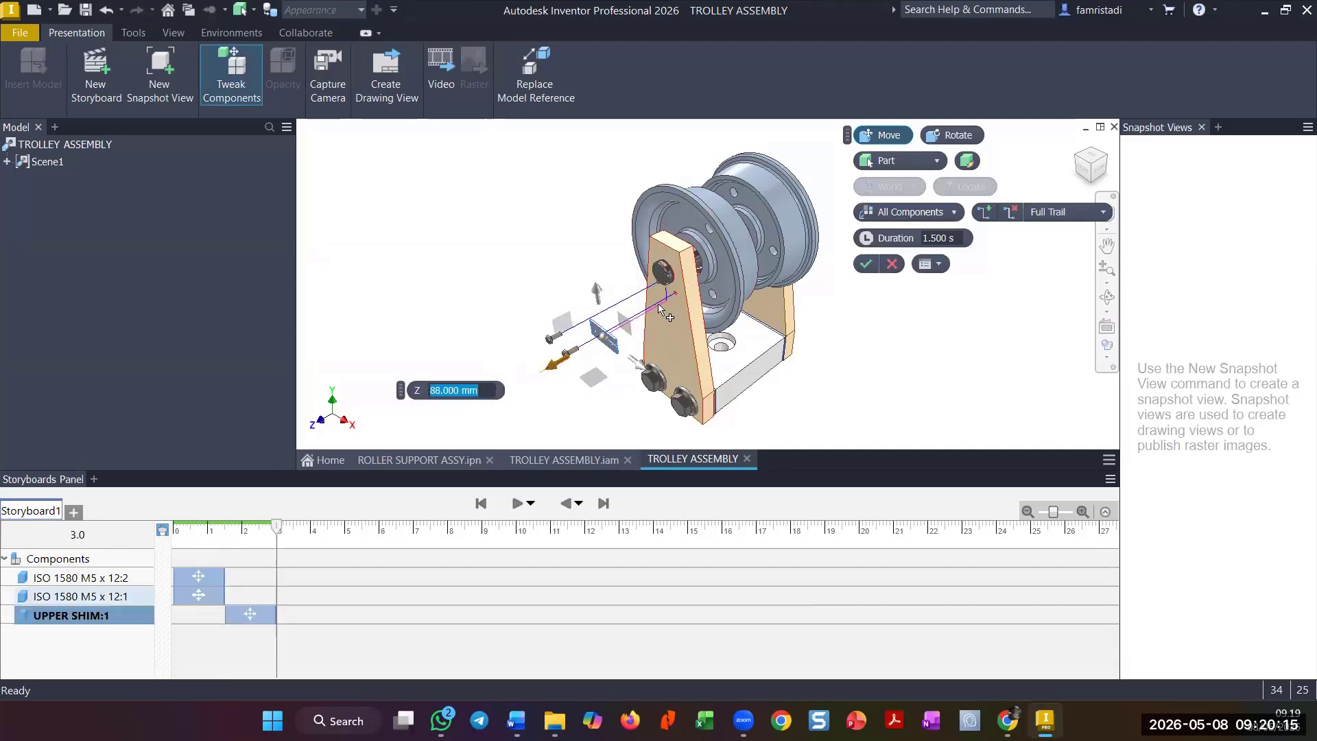
left_click(863, 265)
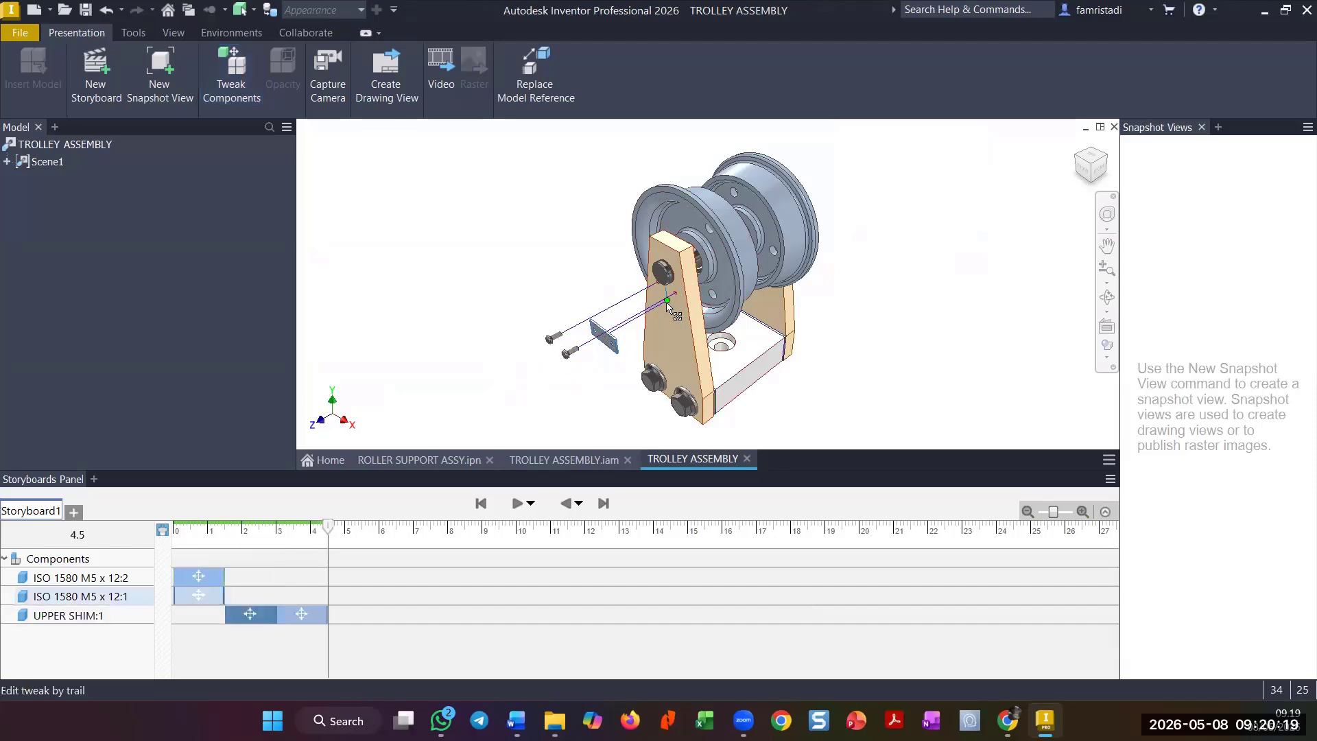
mouse_move(669, 309)
left_mouse_down()
mouse_move(664, 328)
mouse_move(668, 313)
left_mouse_up()
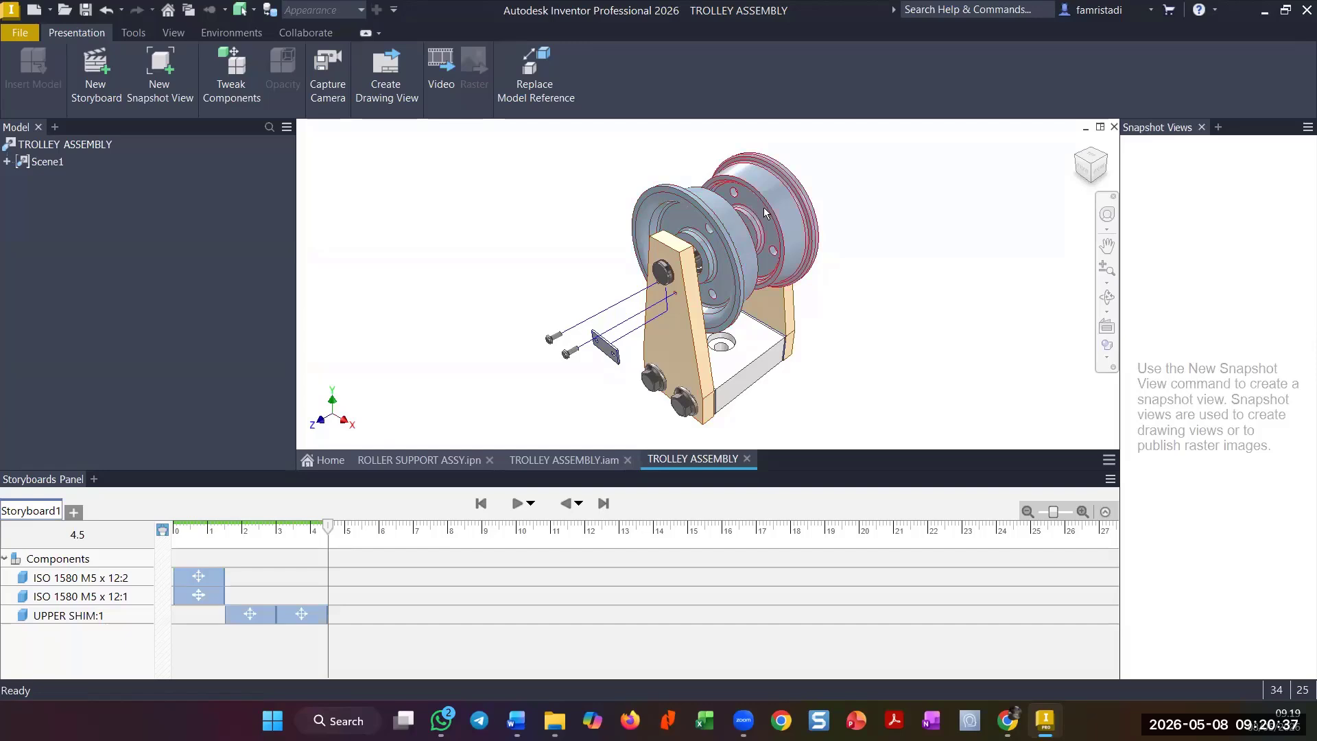
- Turn the trolley to the right-side view, frame it, and capture that camera position at 4.5 s in the storyboard
left_click(1095, 173)
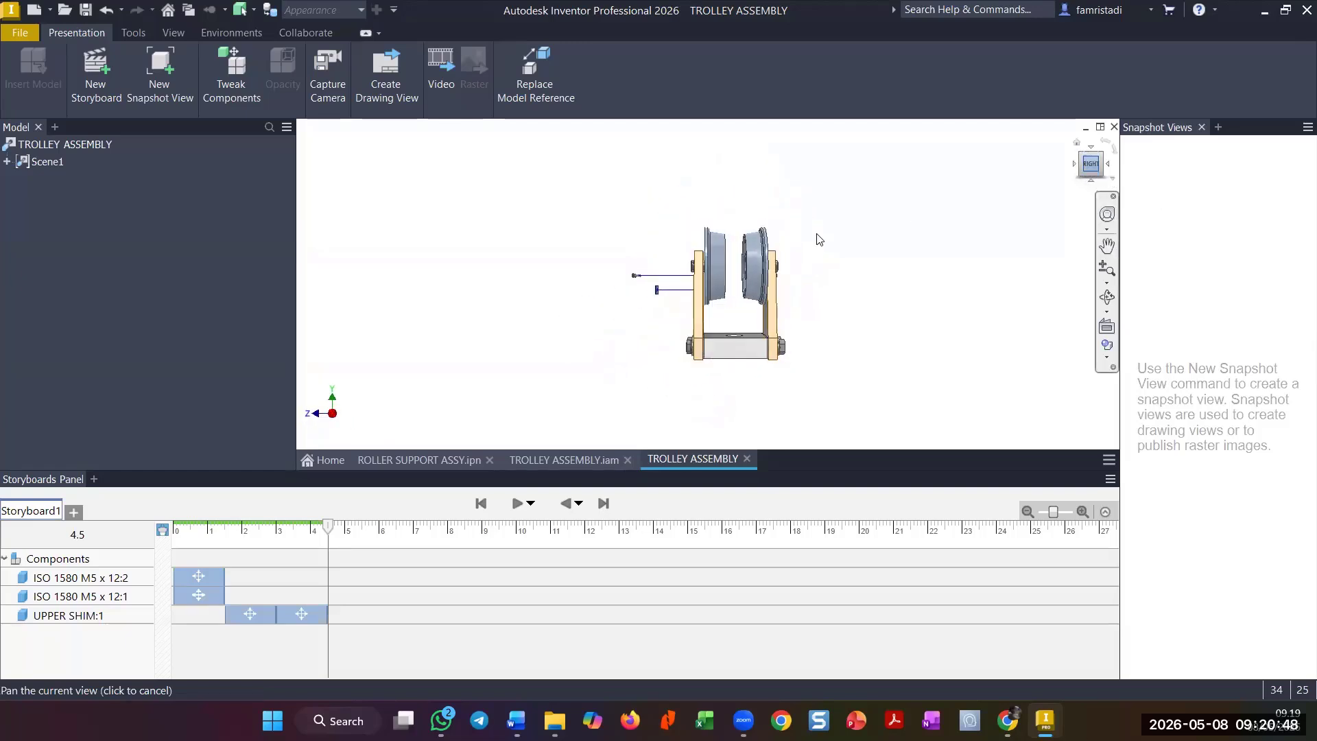
scroll(746, 263, "up", 3)
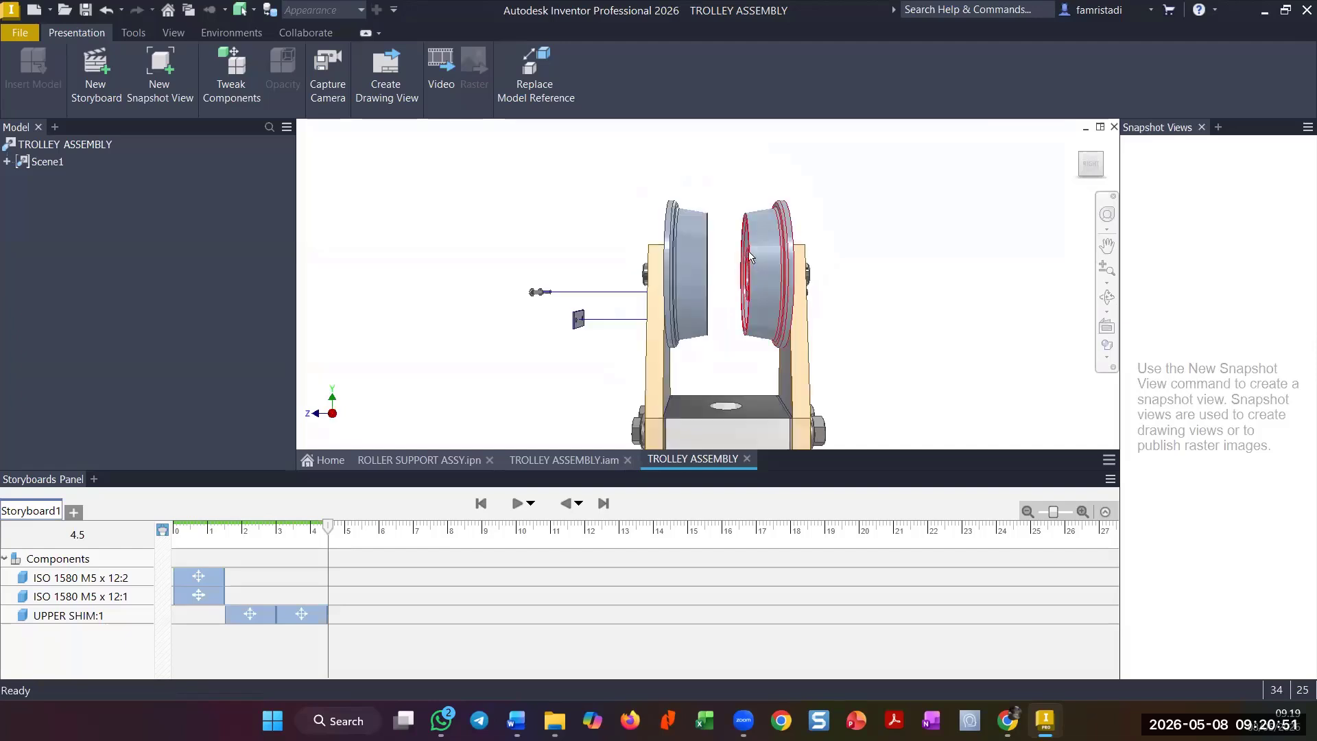
scroll(748, 252, "down", 2)
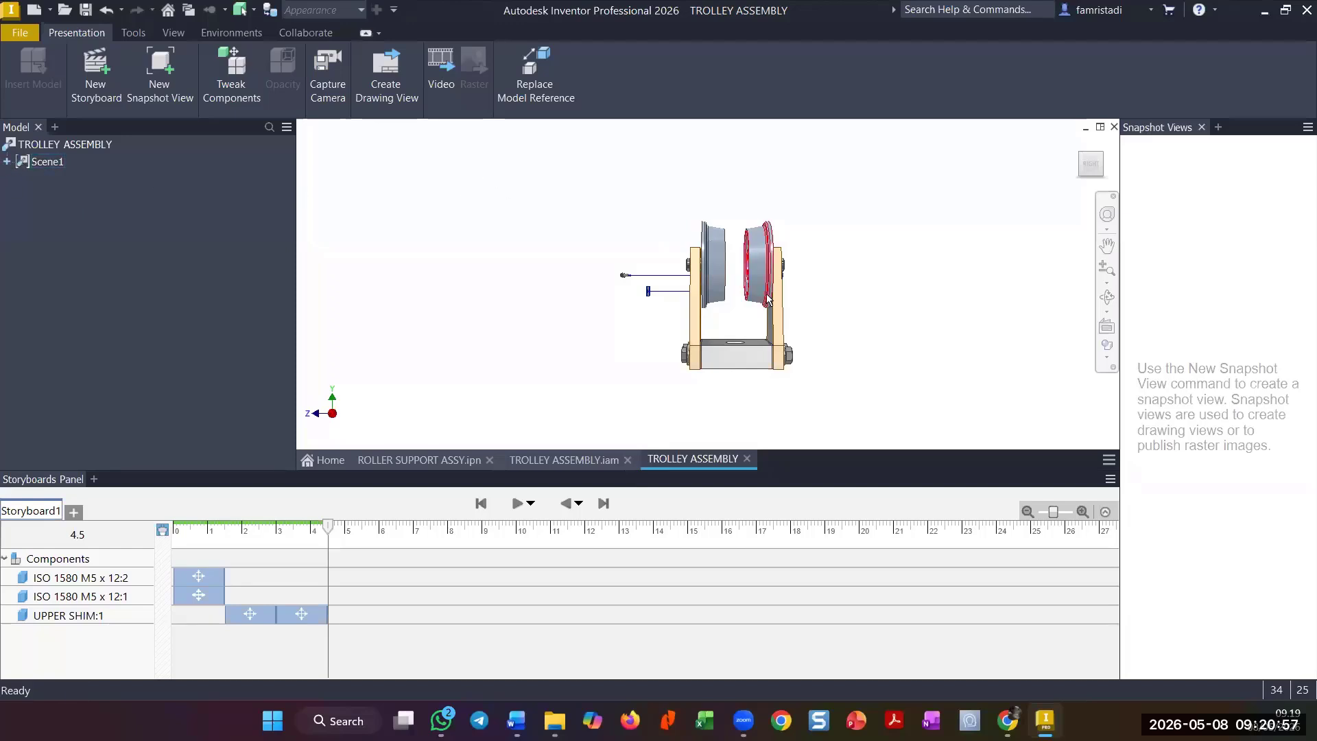
left_click(1106, 268)
left_click_drag(899, 316, 905, 339)
right_click(988, 262)
left_click(1091, 212)
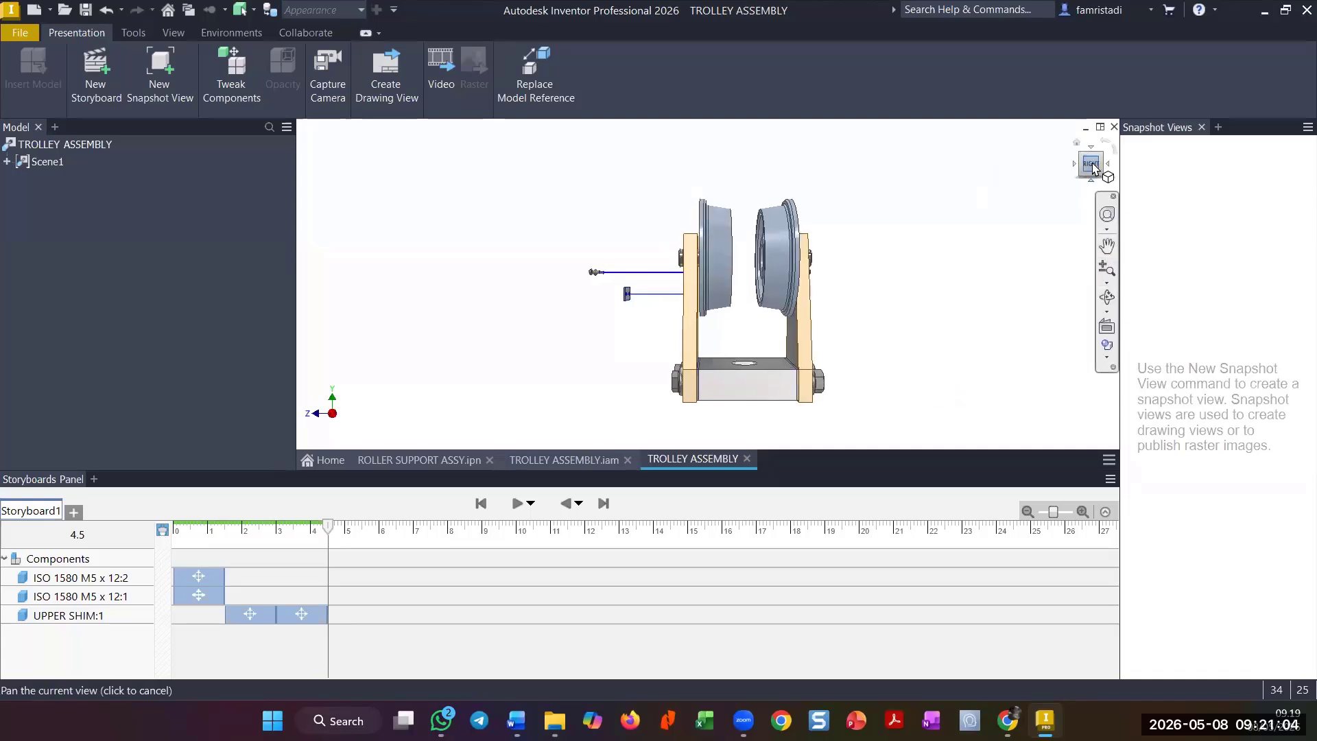
left_click(329, 72)
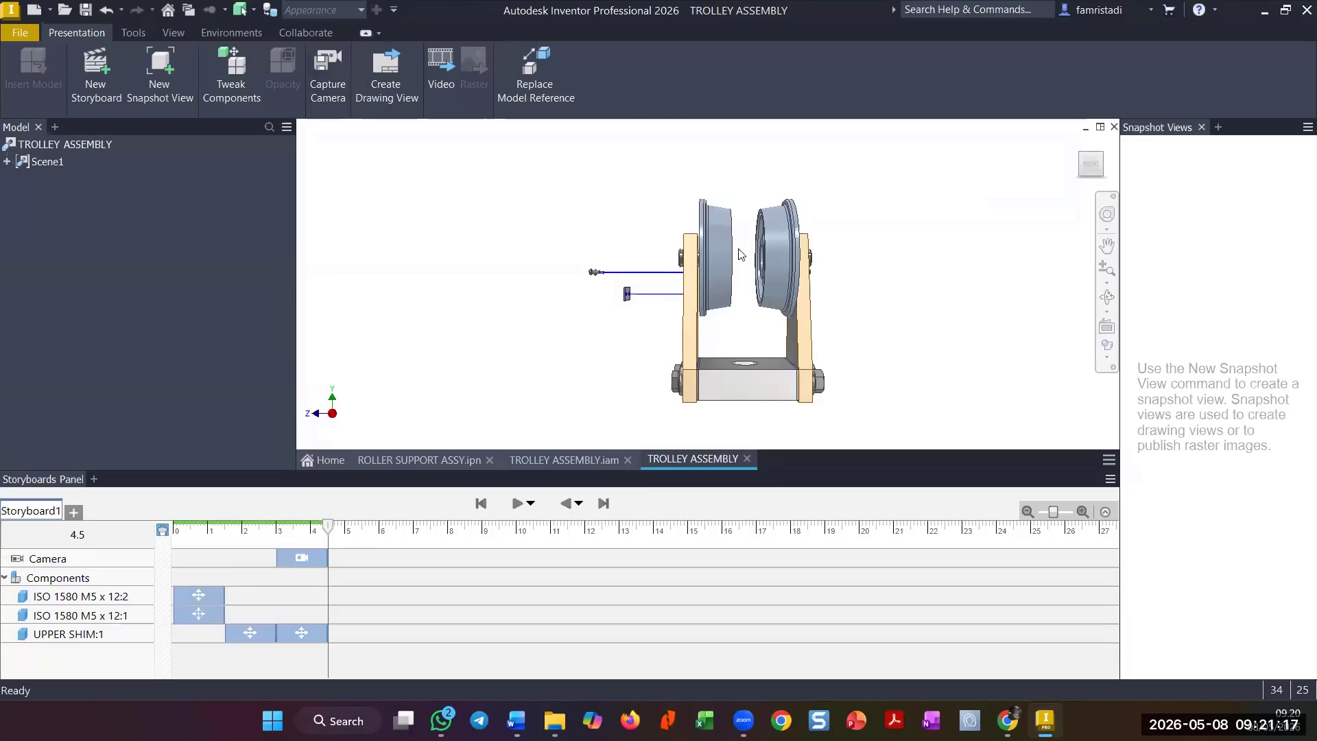
- Tweak WHEEL SUB ASSY:1 by -32.5 mm along Z to pull its shaft clear of the side plate
left_click(7, 162)
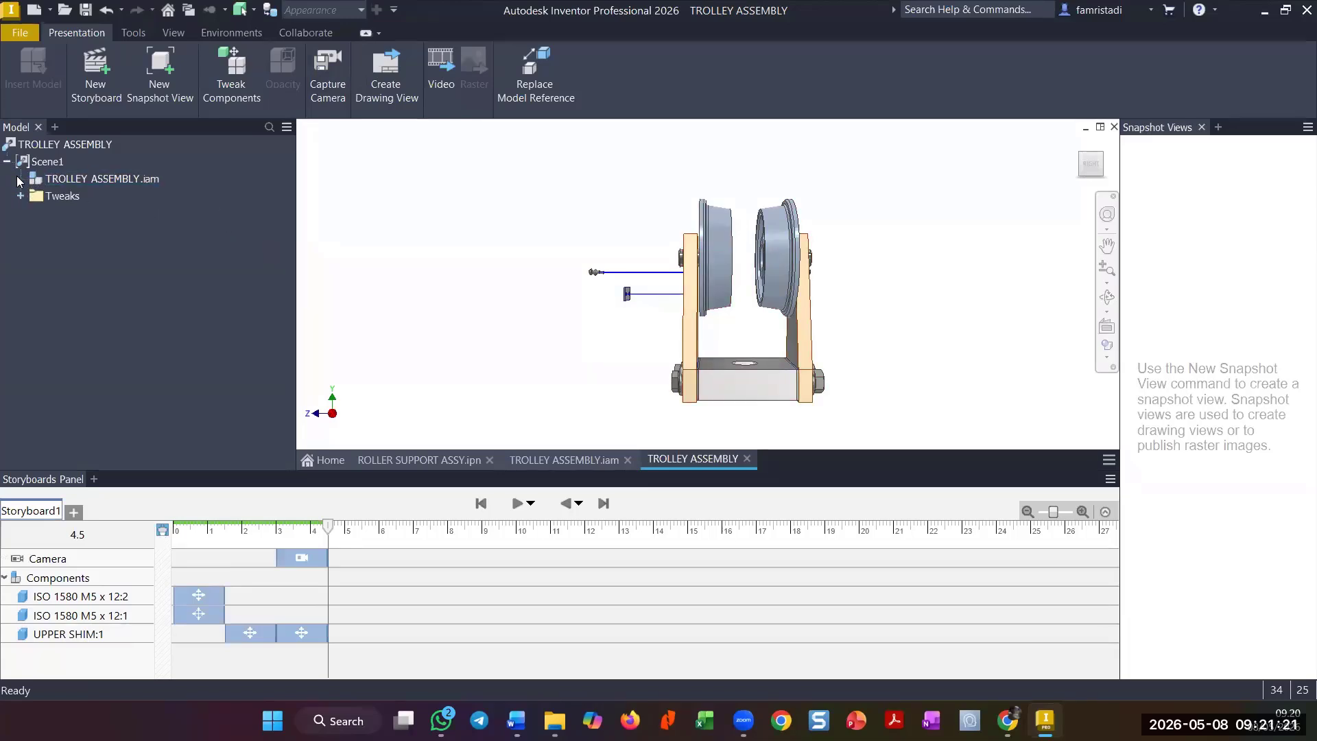
left_click(20, 179)
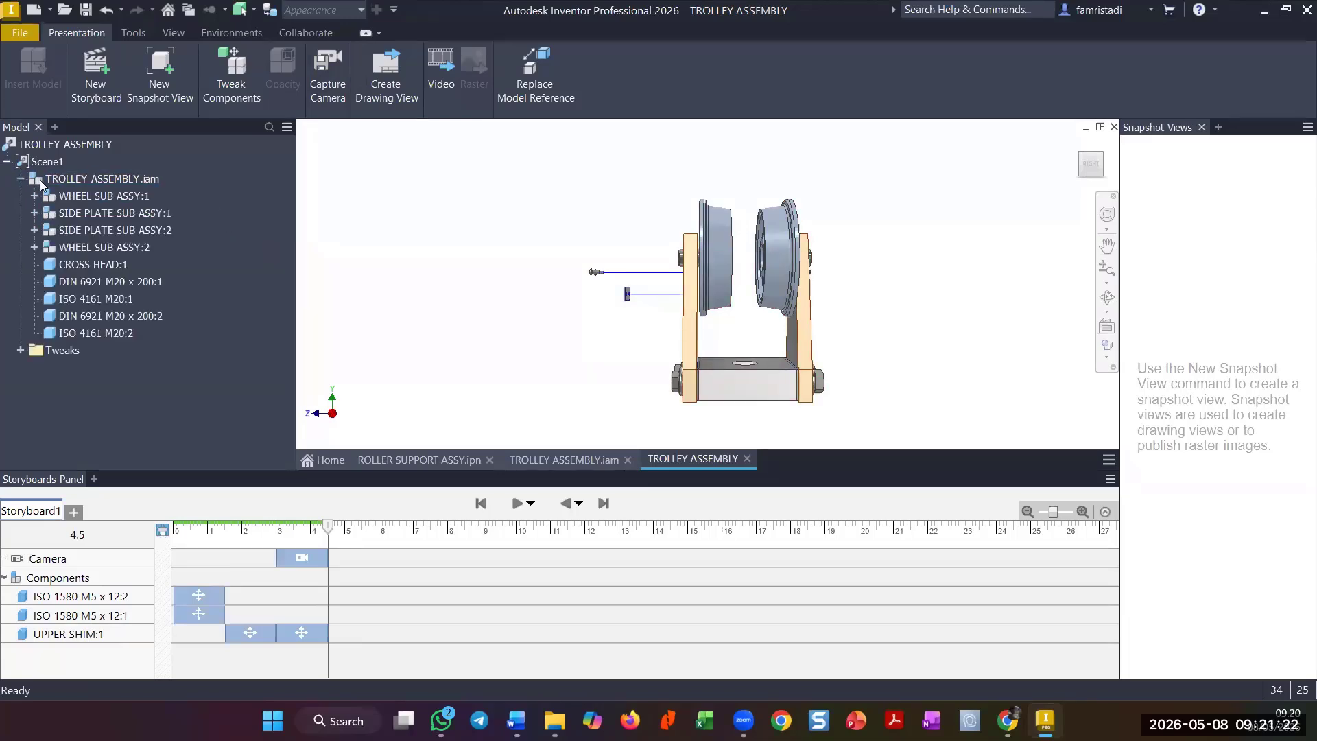
left_click(133, 197)
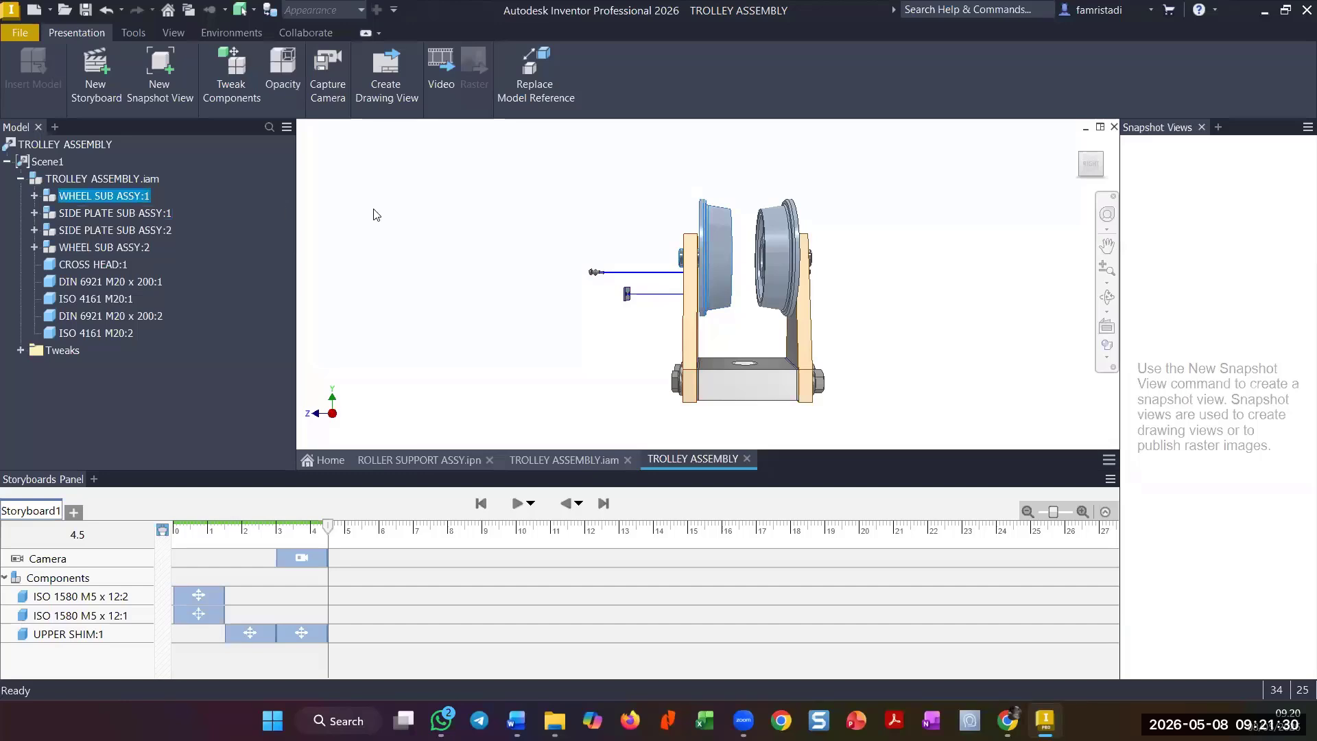
key("t")
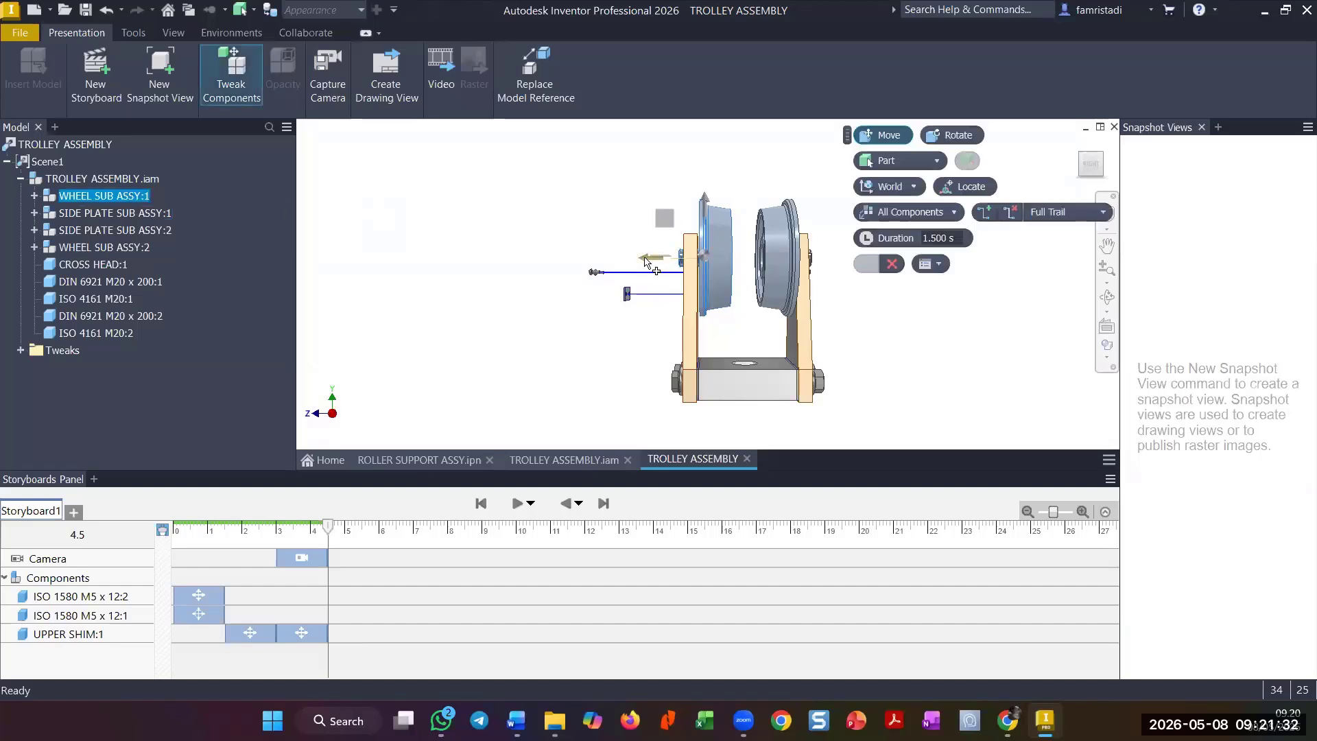
left_click_drag(648, 261, 678, 275)
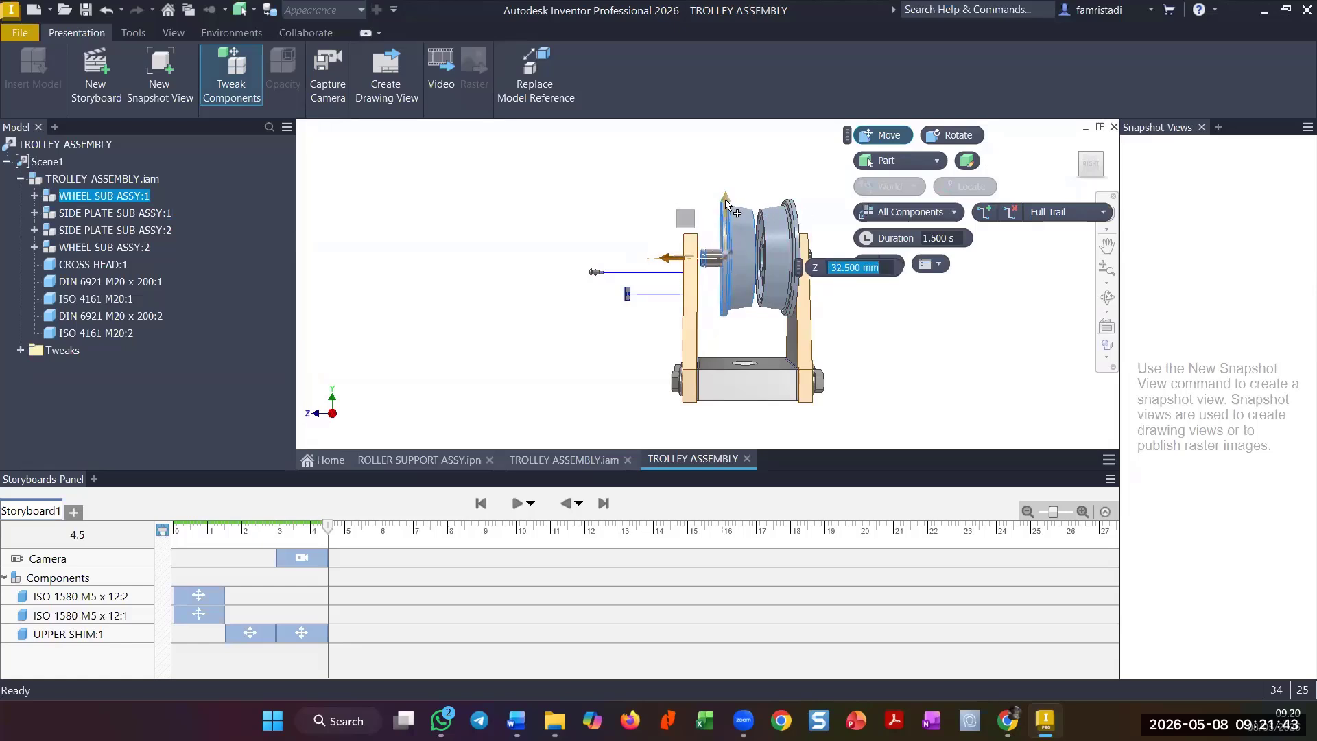
left_click_drag(726, 204, 873, 201)
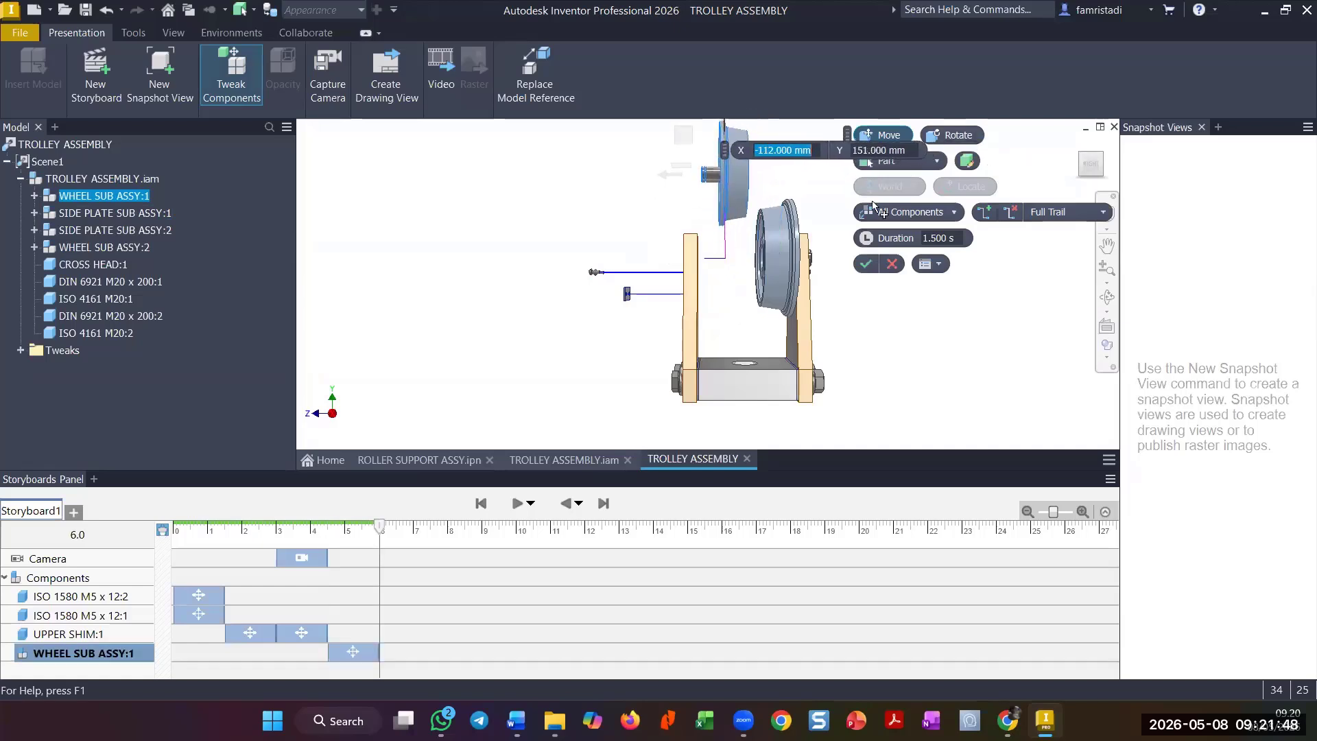
left_click(892, 265)
scroll(828, 302, "down", 2)
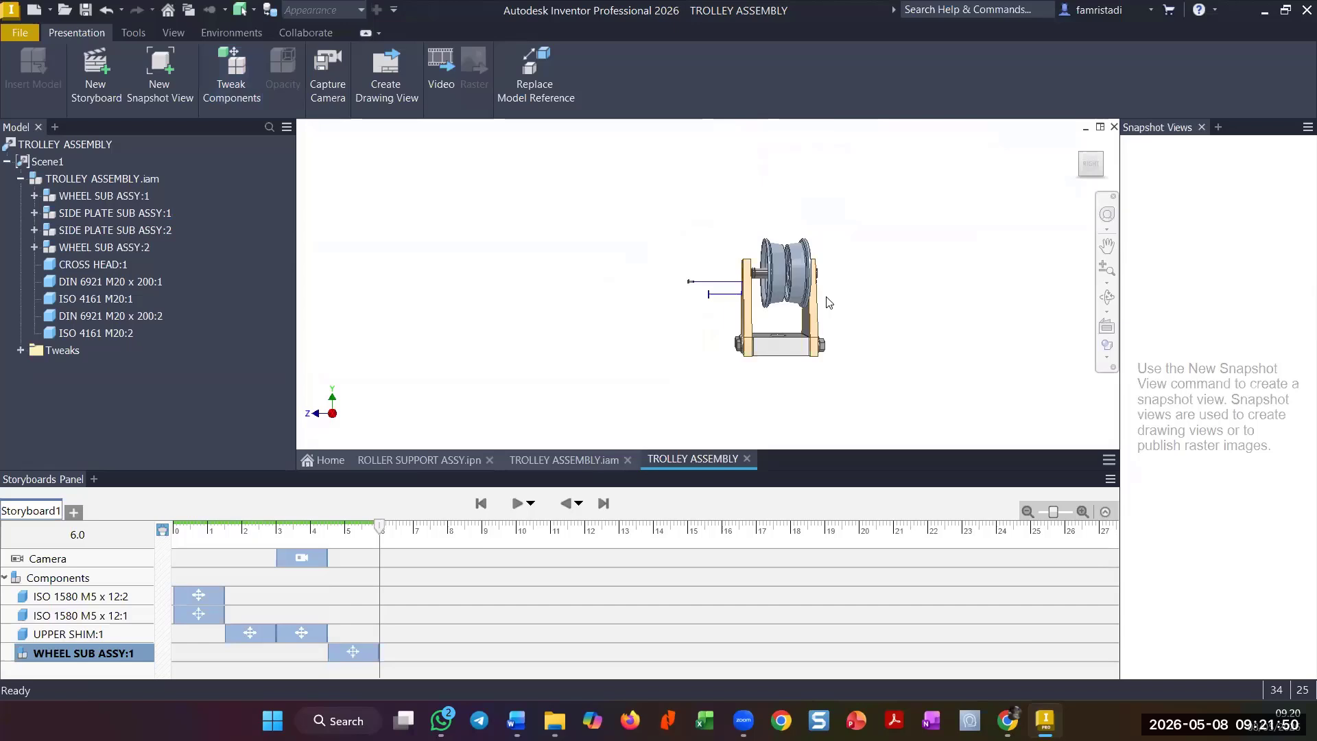
scroll(826, 290, "up", 3)
scroll(813, 251, "down", 3)
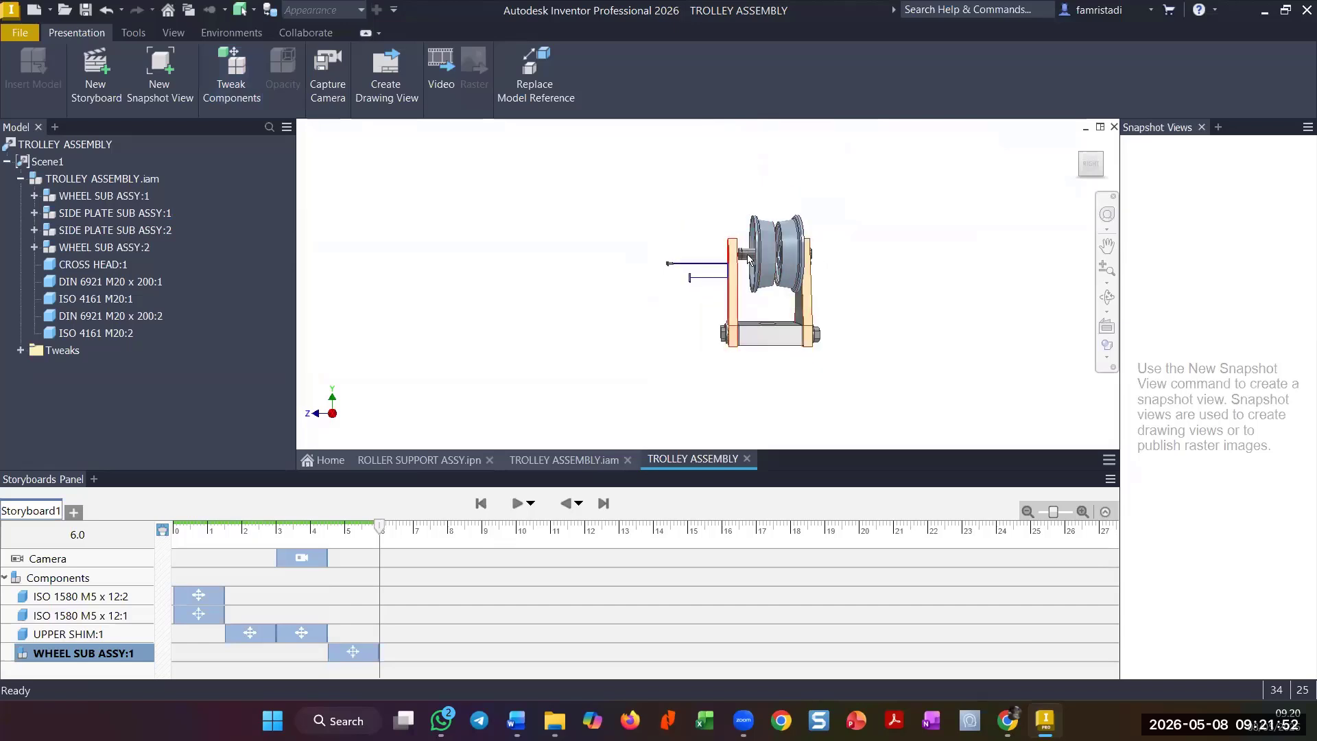
- Inspect the scene's list of tweaks and highlight the latest wheel subassembly tweak
left_click(20, 349)
left_click(130, 418)
key("Escape")
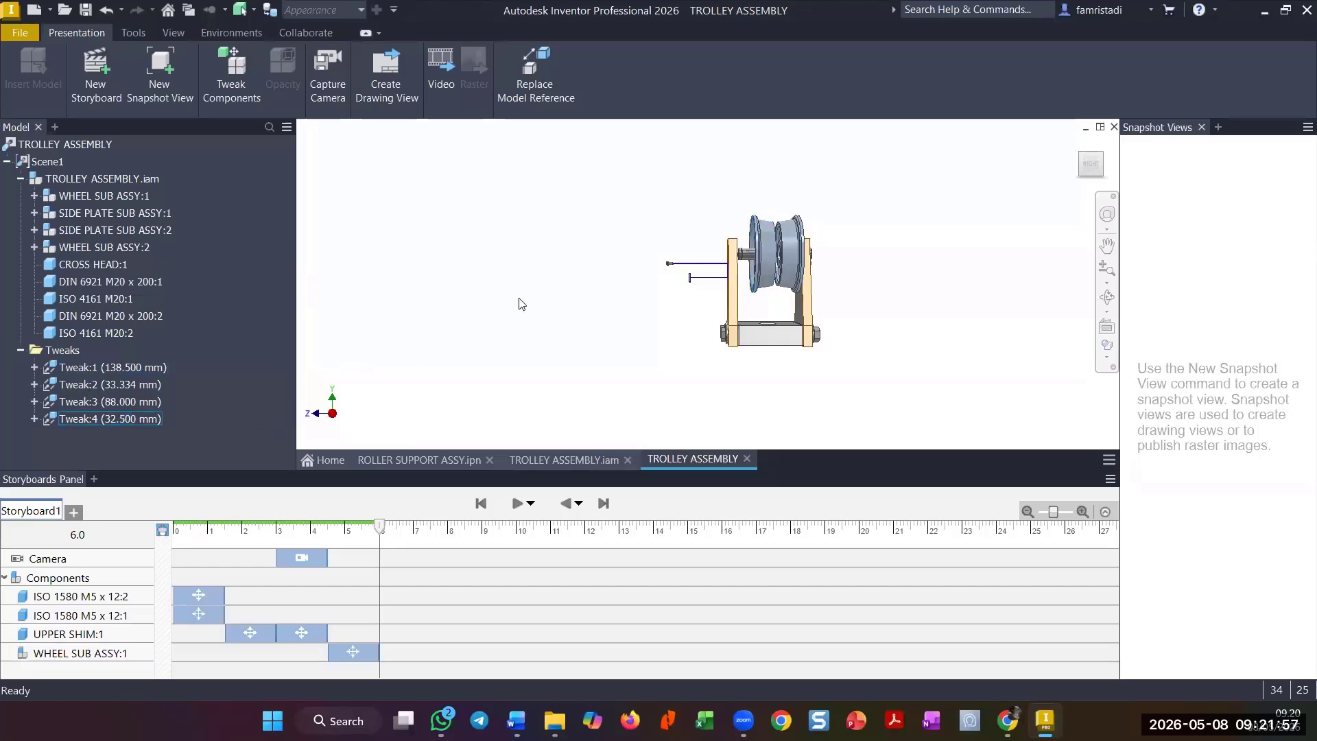
left_click(123, 213)
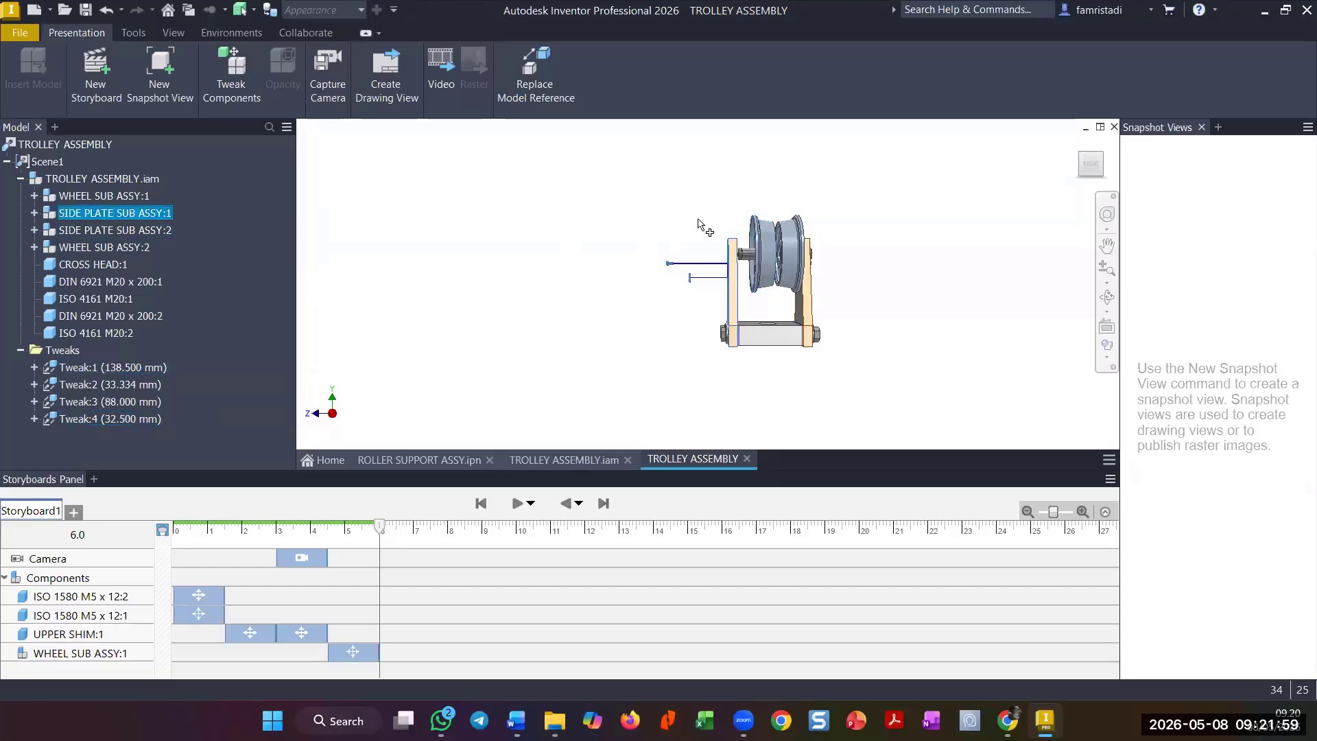
key("t")
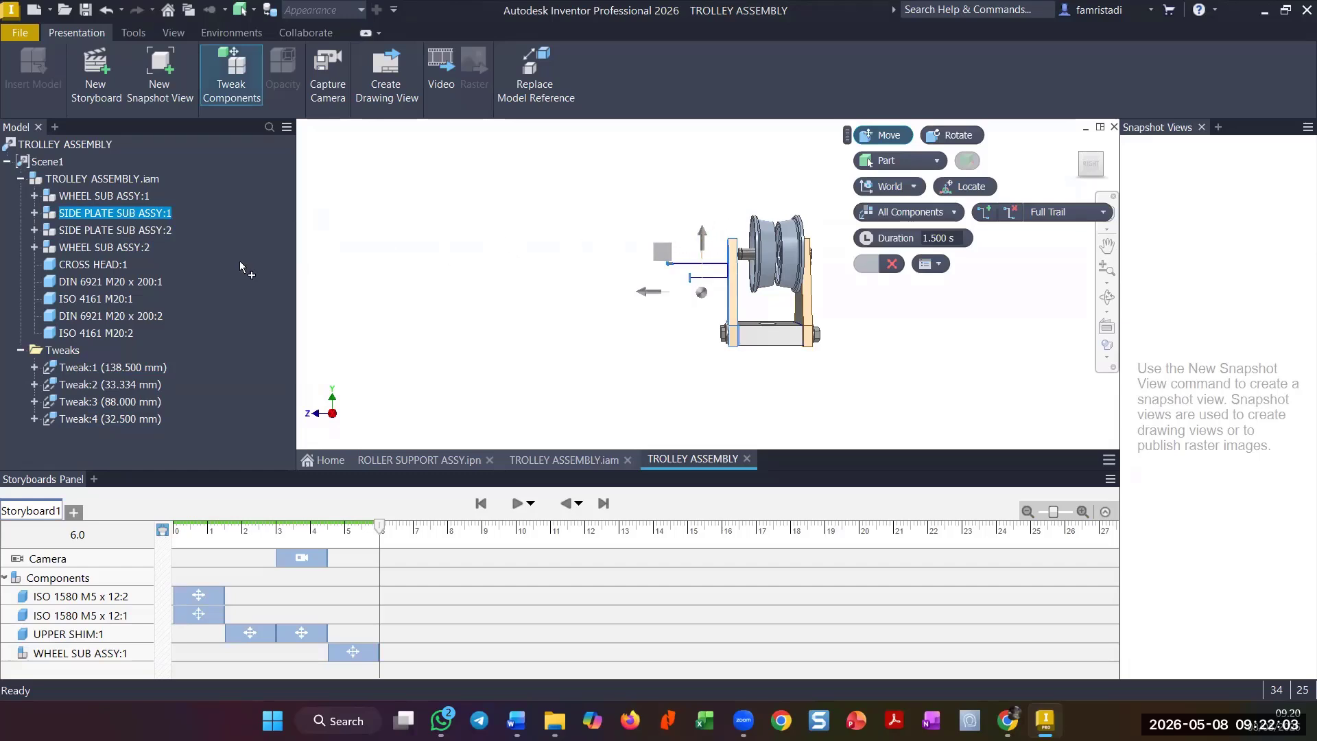
right_click(412, 240)
left_click(340, 240)
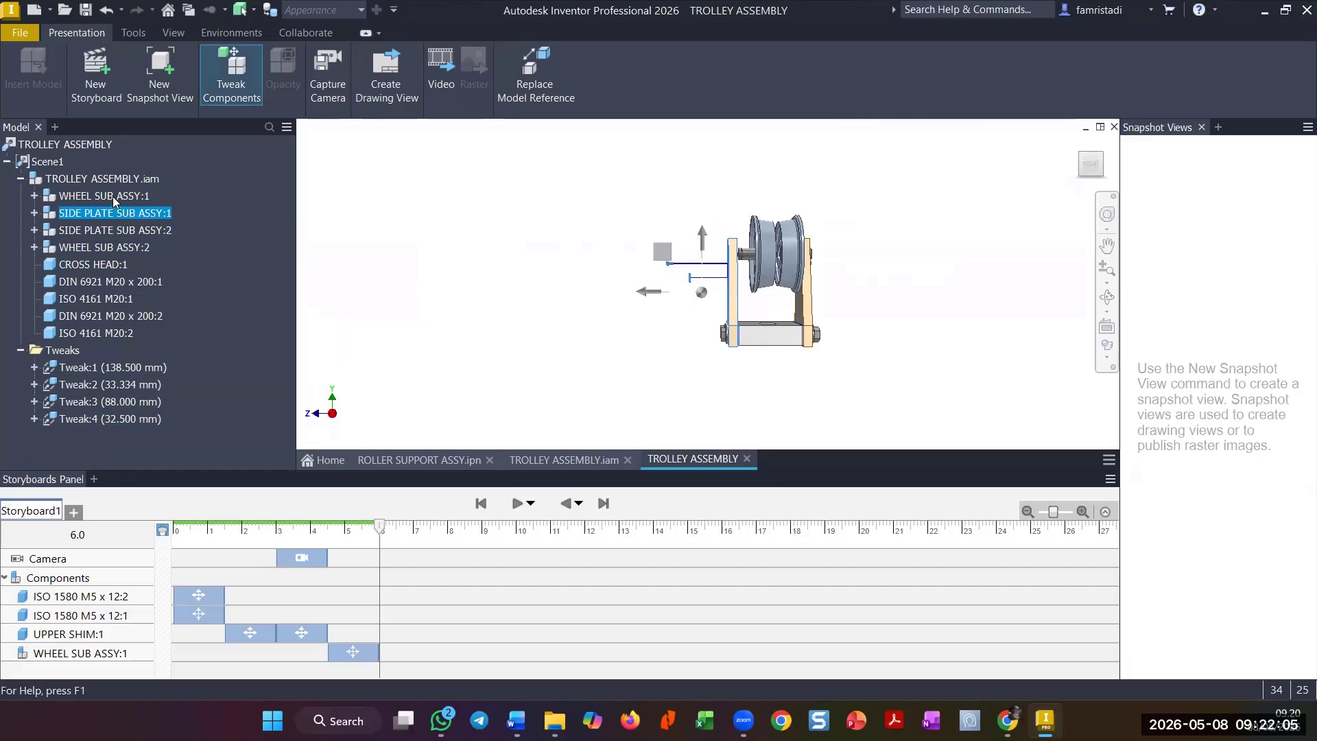
- Tweak WHEEL SUB ASSY:1 196.5 mm upward along Y and 231.5 mm outward along Z
left_click(112, 196)
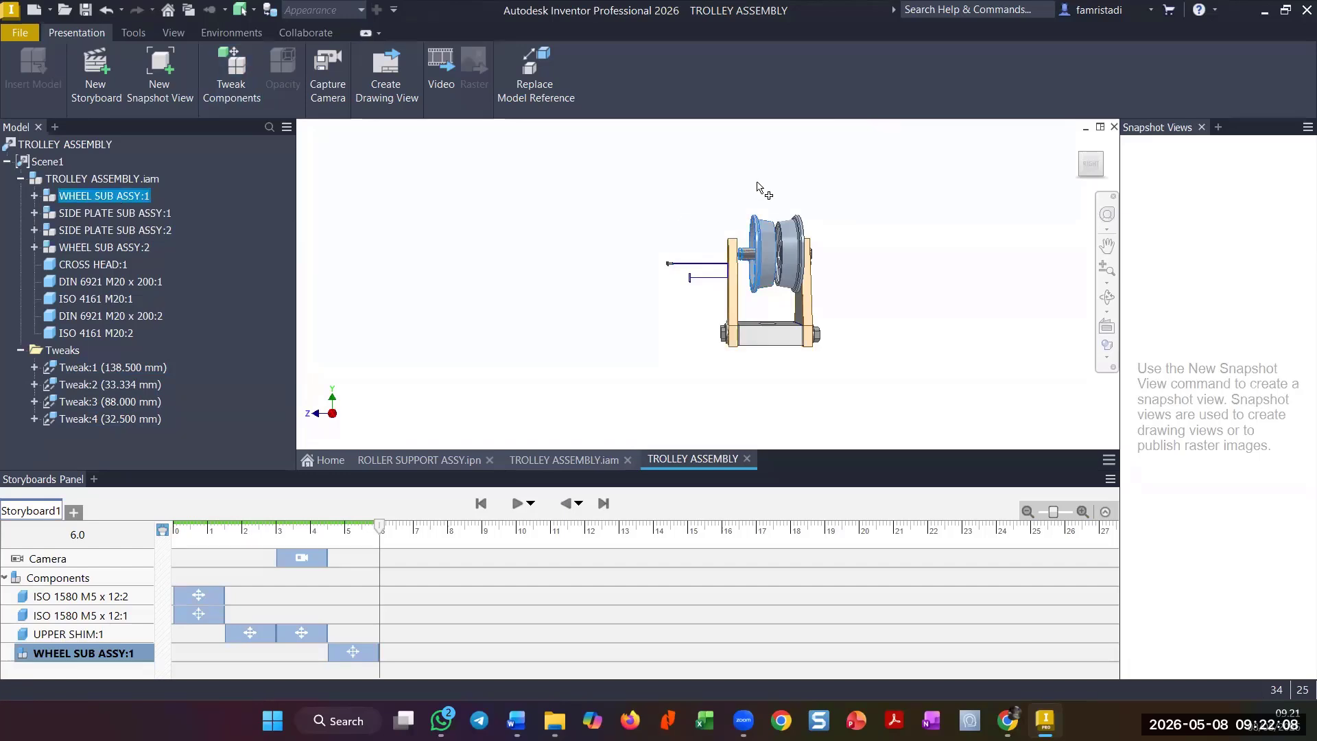
key("t")
left_click_drag(757, 194, 784, 107)
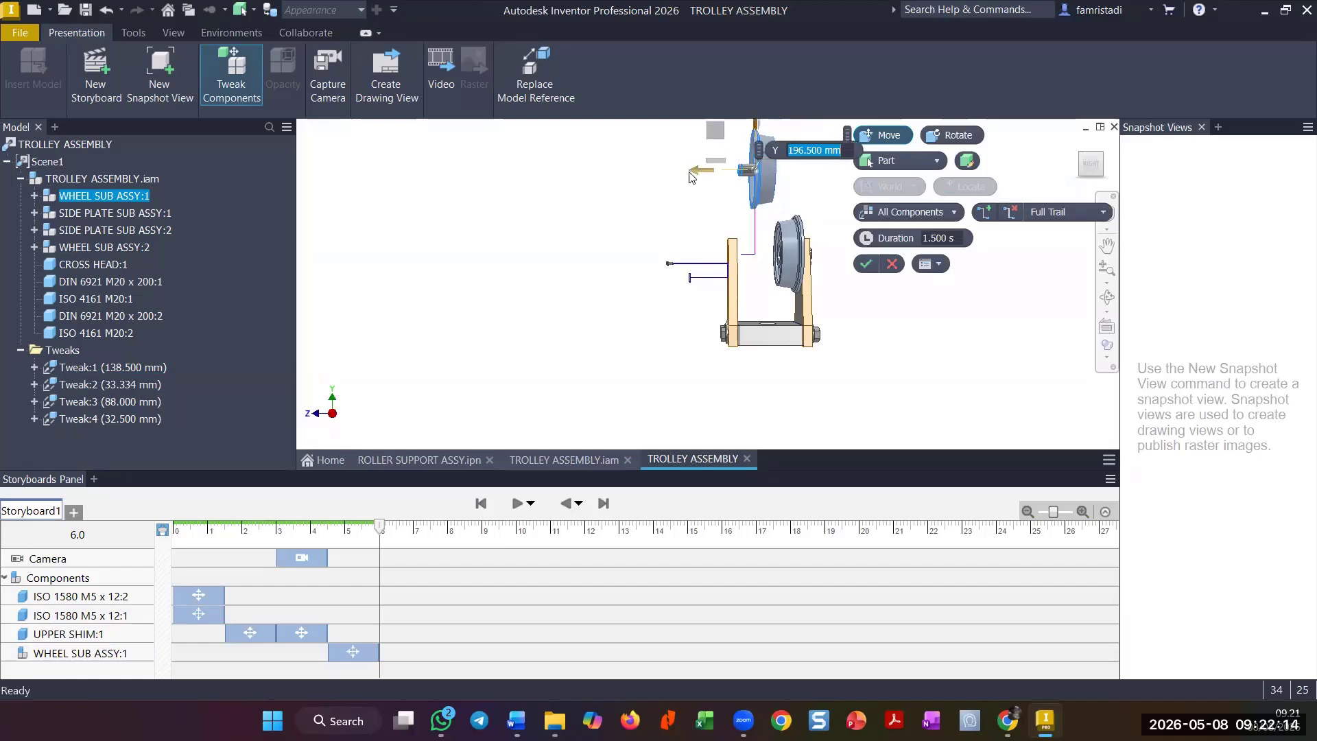
left_click_drag(691, 177, 605, 181)
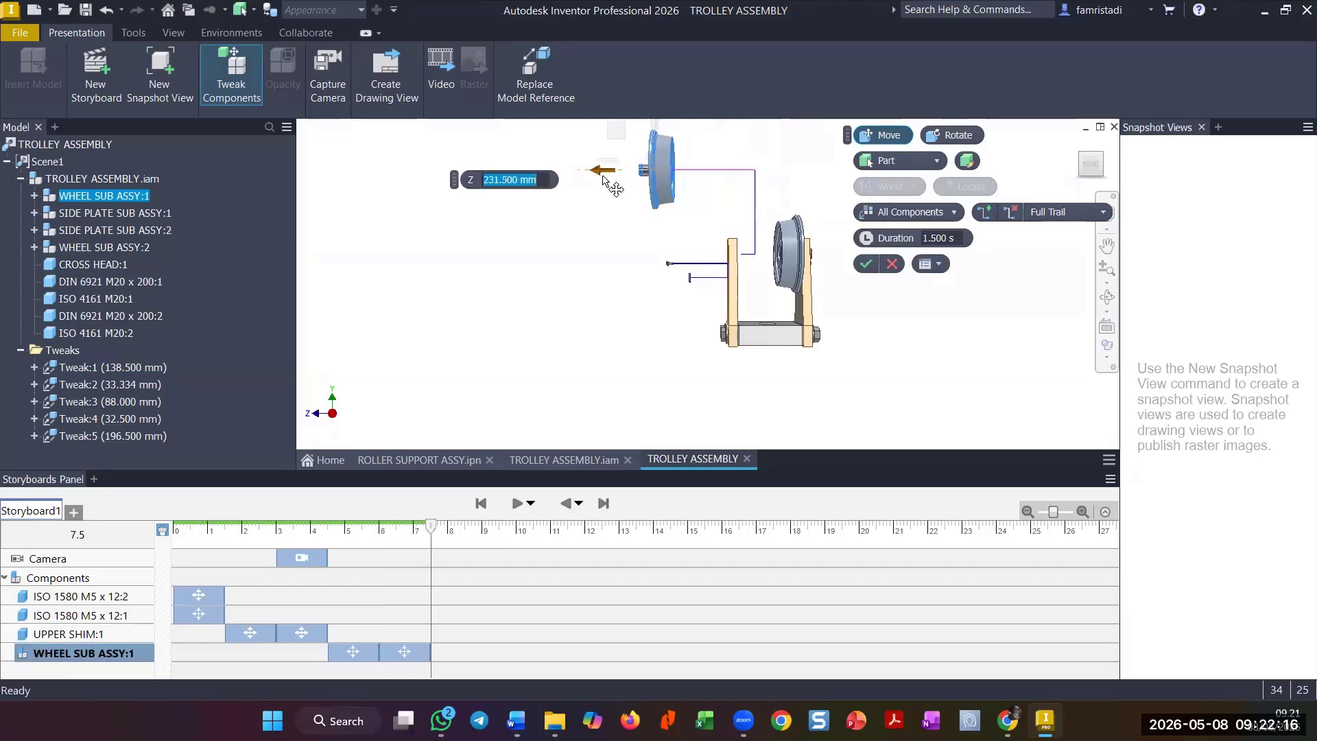
left_click(865, 265)
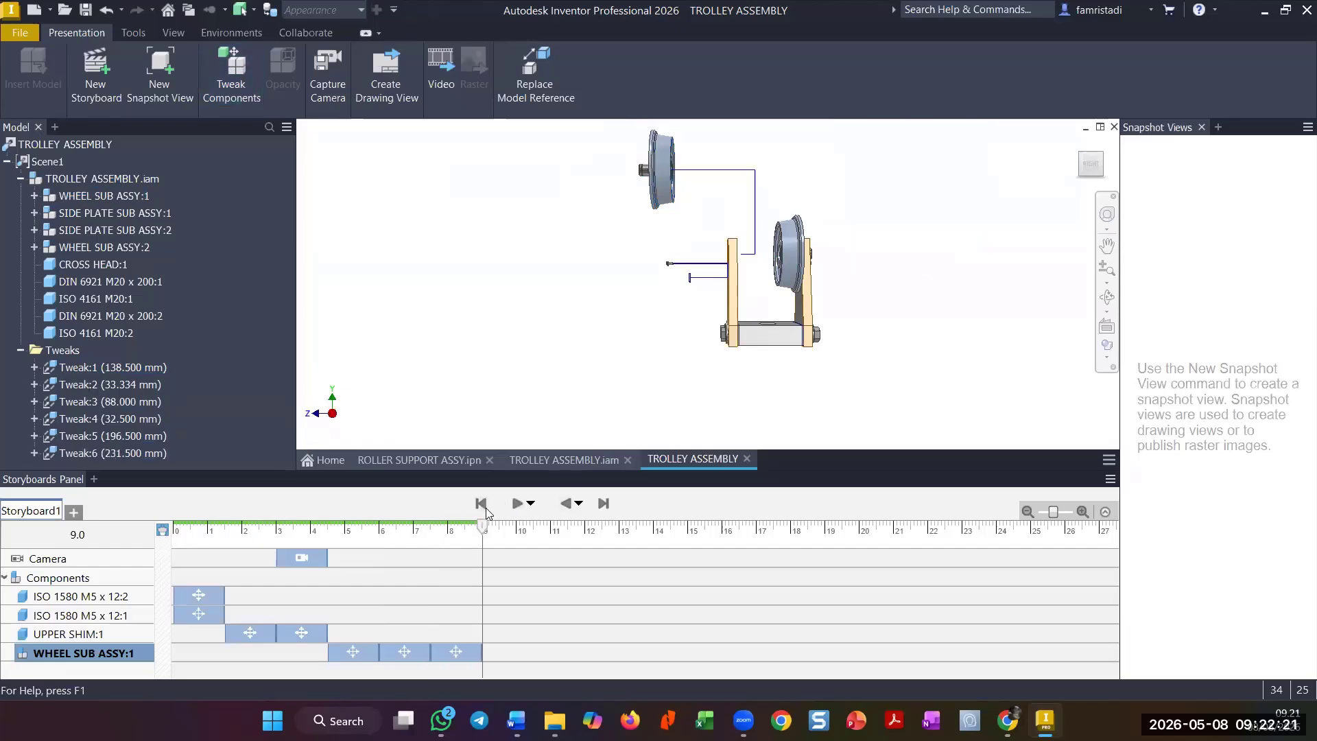
- Play the storyboard from the start and scrub the timeline to 7.6 s to review the tweaks and camera change
left_click_drag(479, 535, 165, 548)
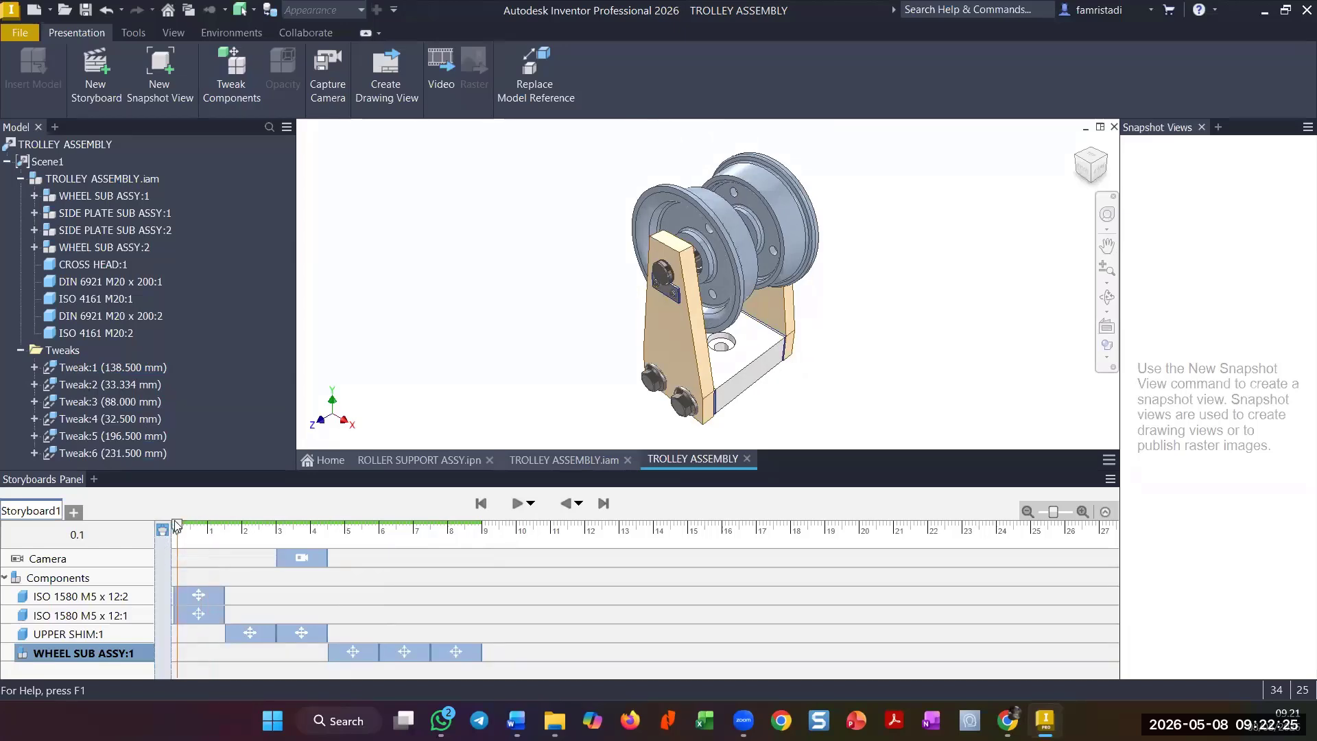
left_click(168, 532)
left_click(520, 503)
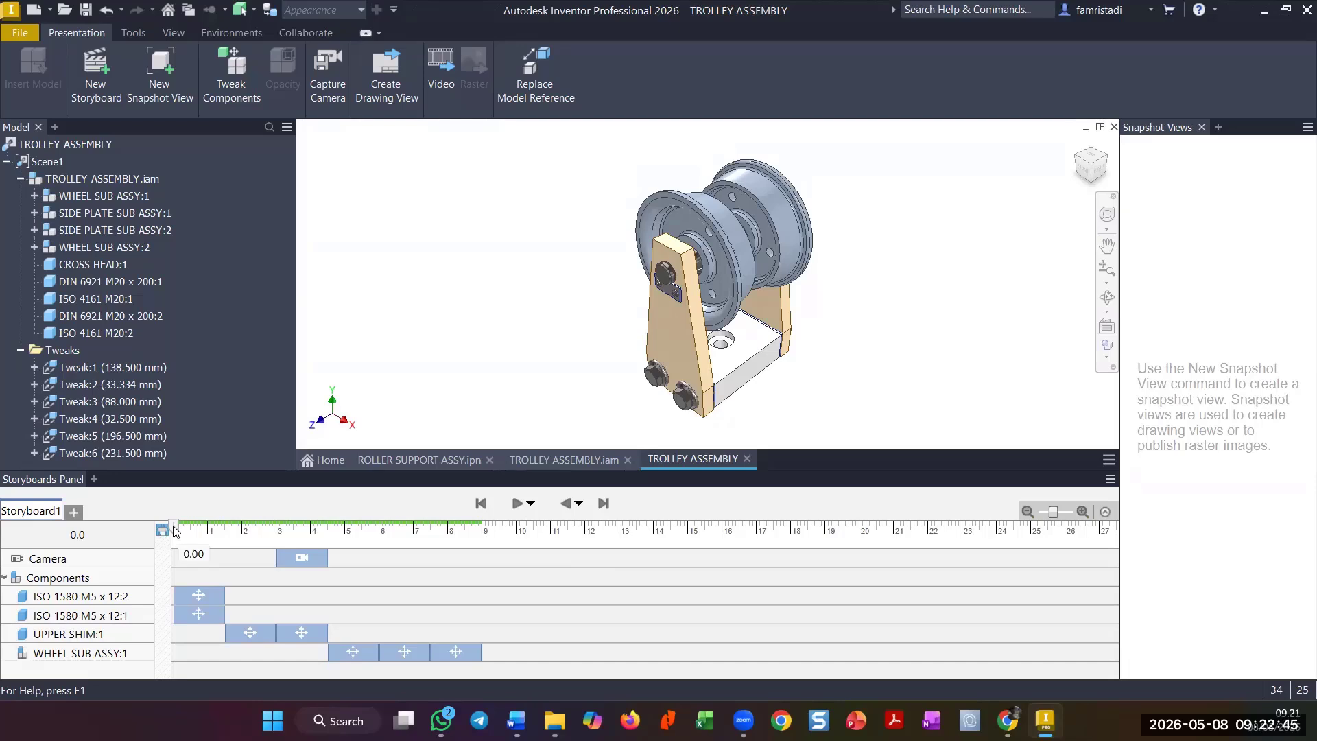
left_click_drag(173, 526, 306, 541)
left_click_drag(307, 541, 435, 560)
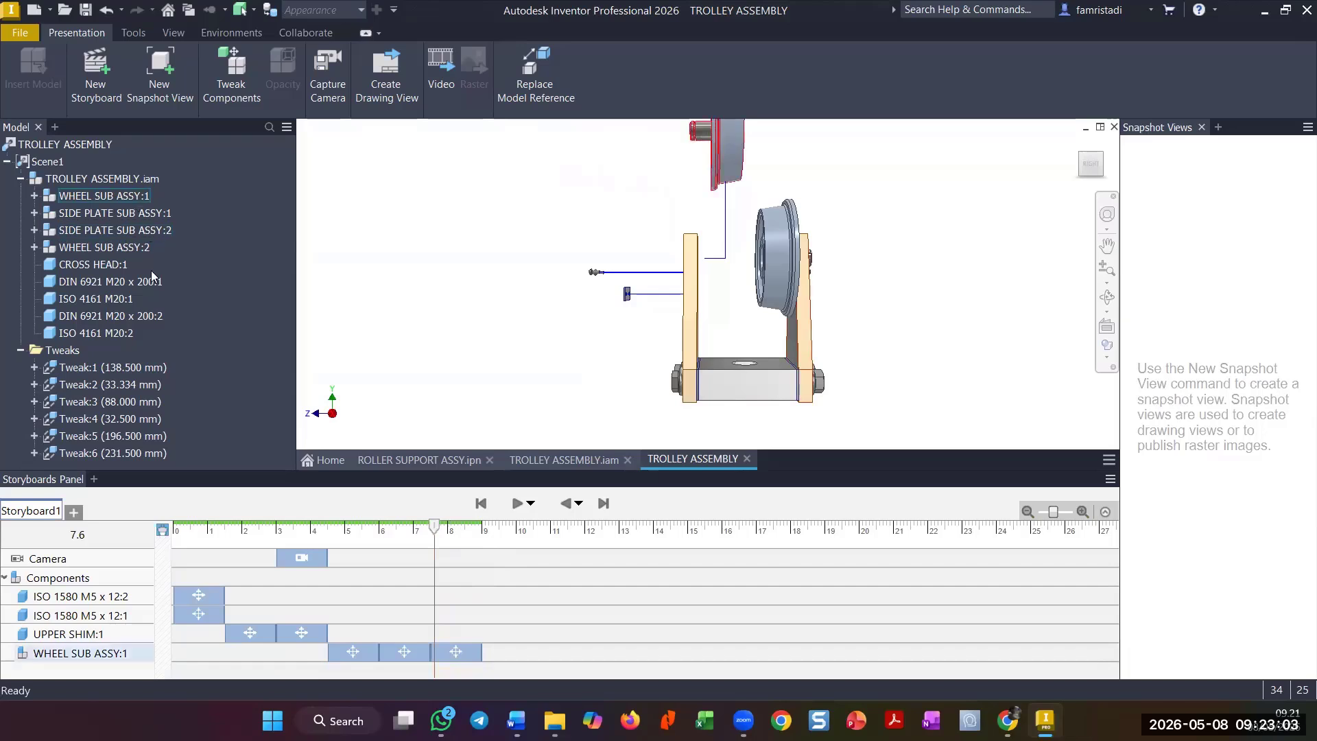
- Tweak WHEEL SUB ASSY:2 53 mm along Z to pull its shaft clear of the side plate
left_click(123, 264)
left_click(113, 196)
left_click(109, 248)
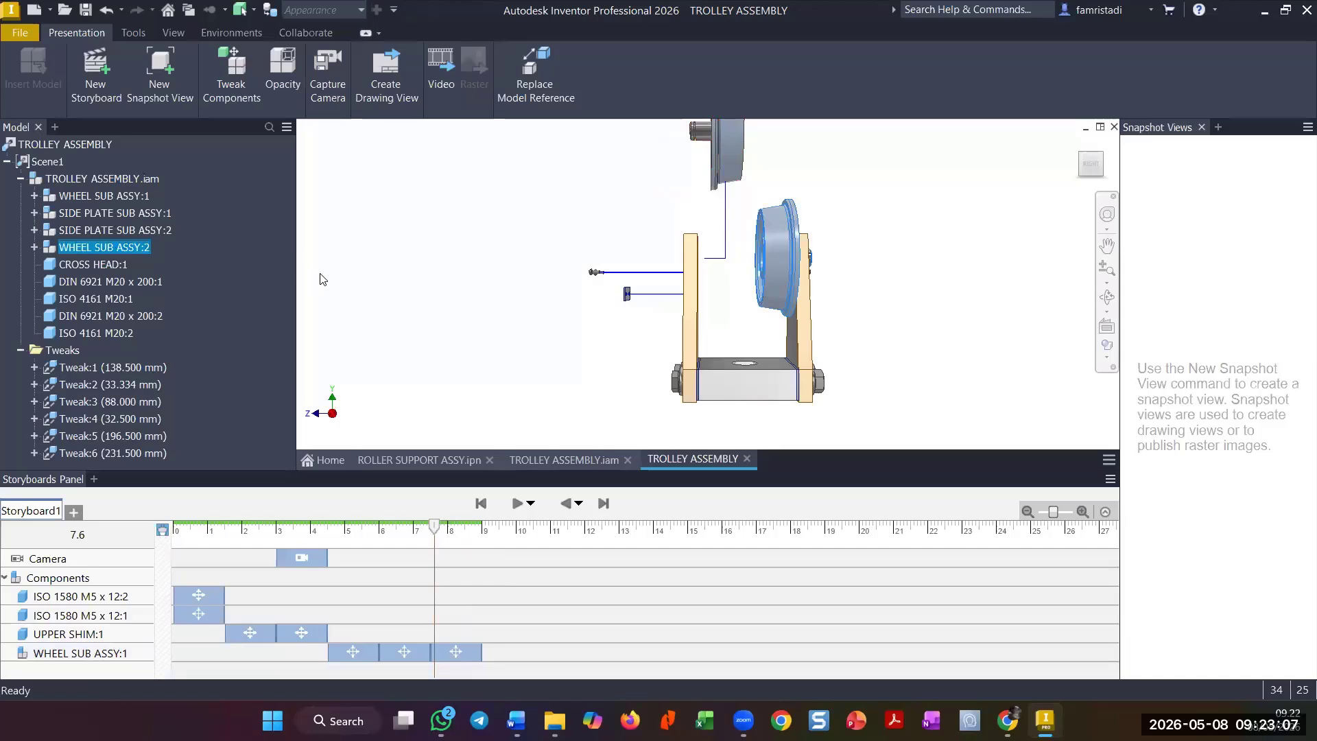
key("t")
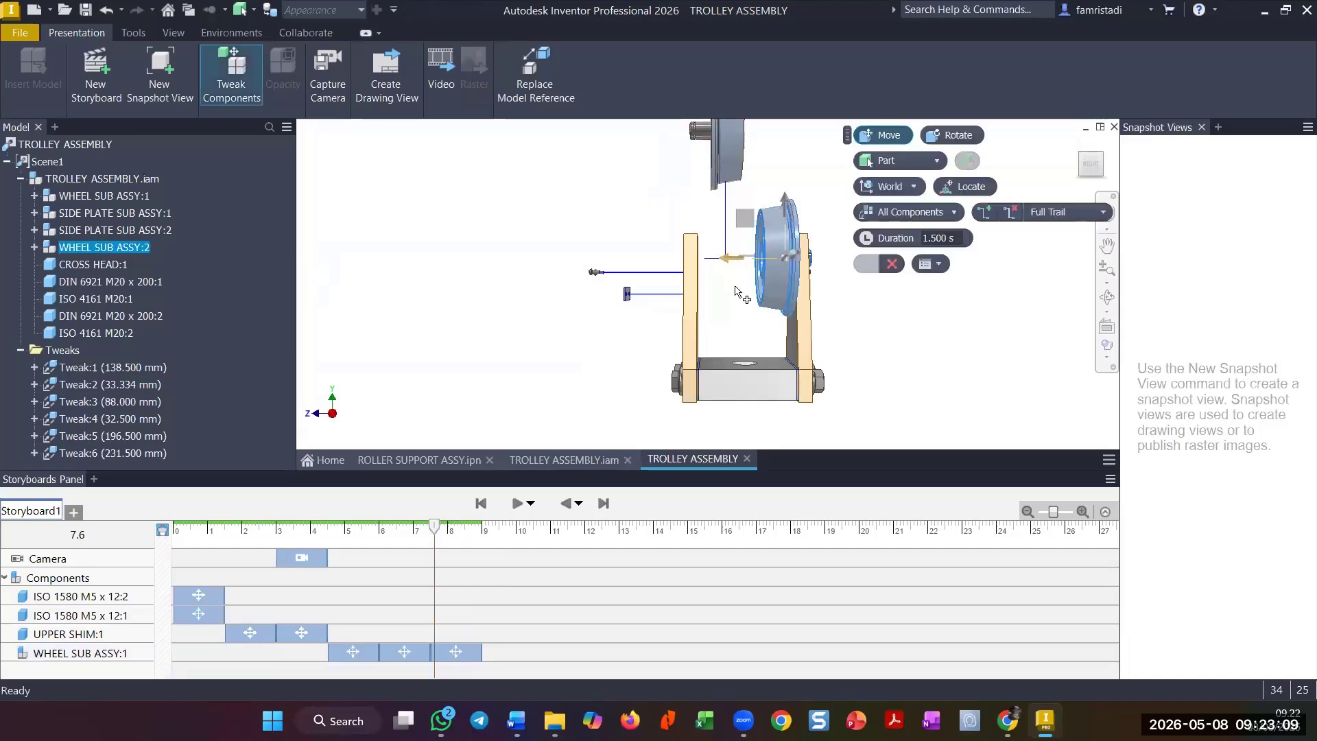
left_click_drag(732, 264, 700, 271)
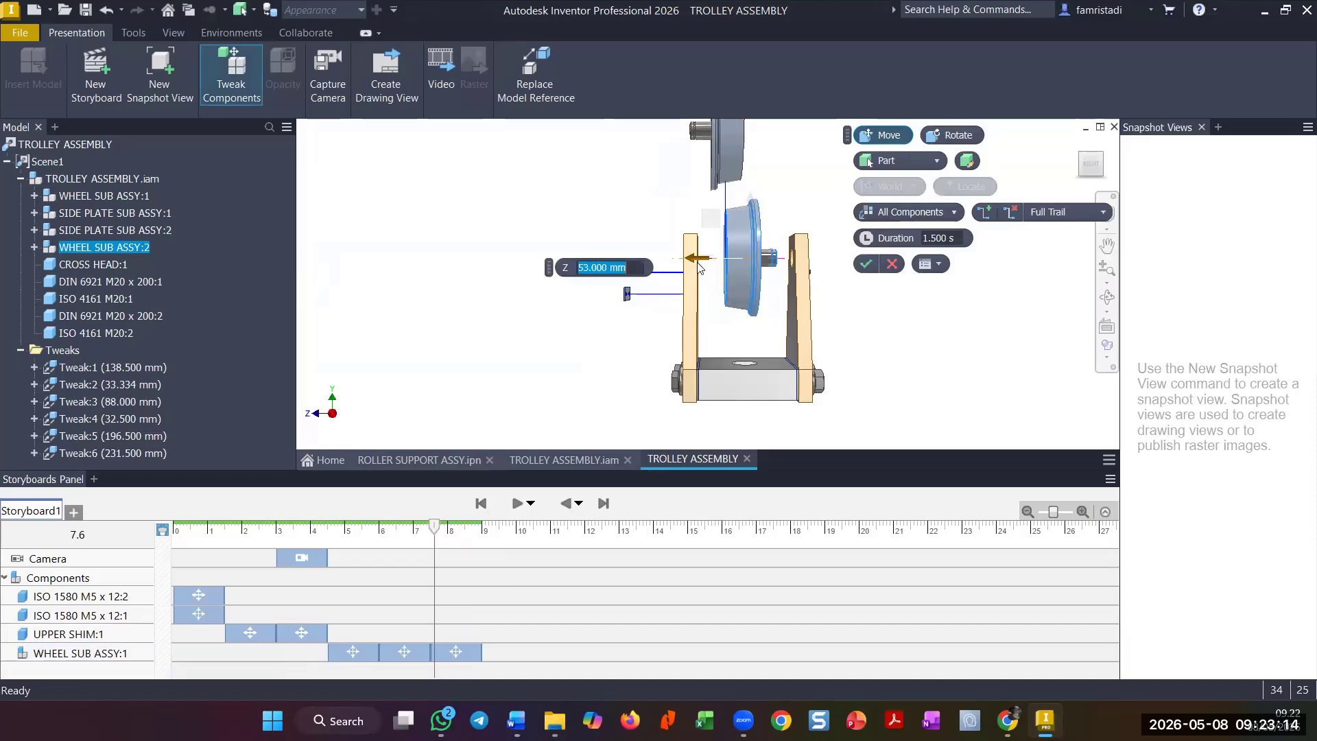
left_click(865, 265)
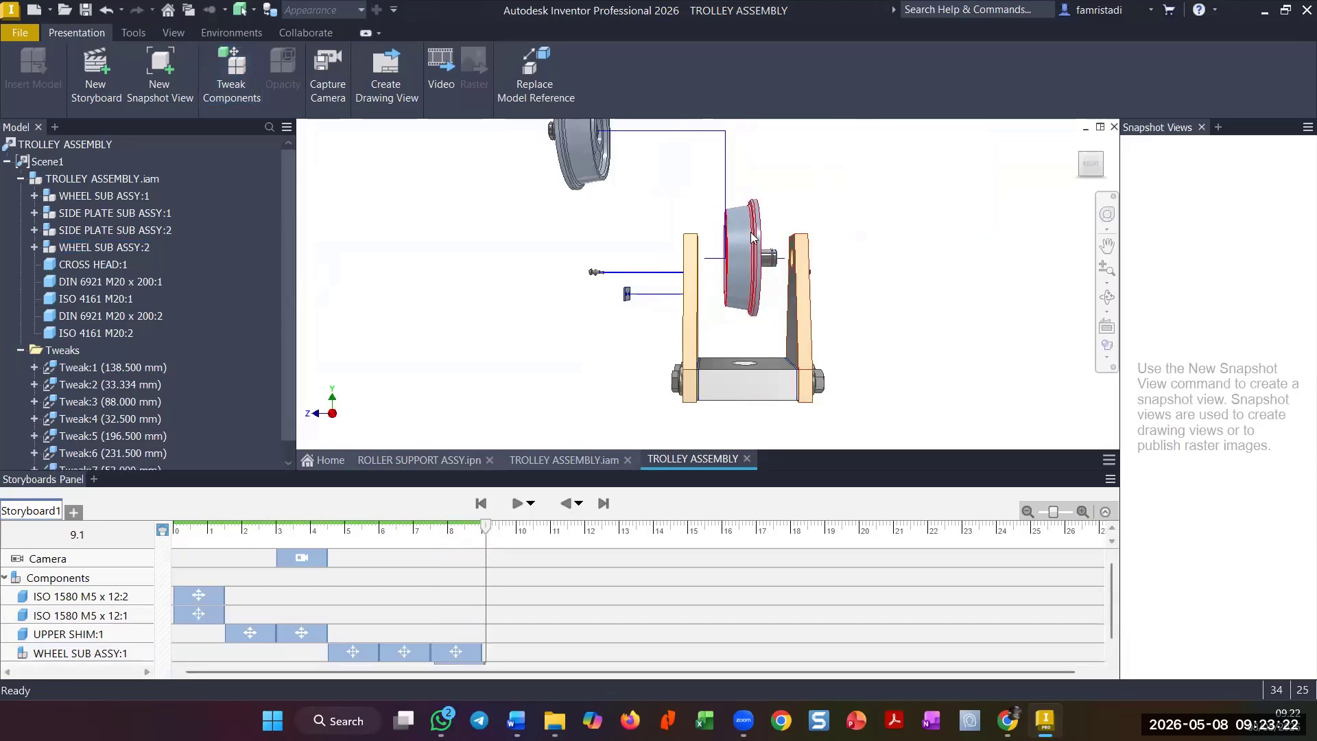
- Tweak WHEEL SUB ASSY:2 200.5 mm upward along Y and -229 mm outward along Z
left_click(148, 214)
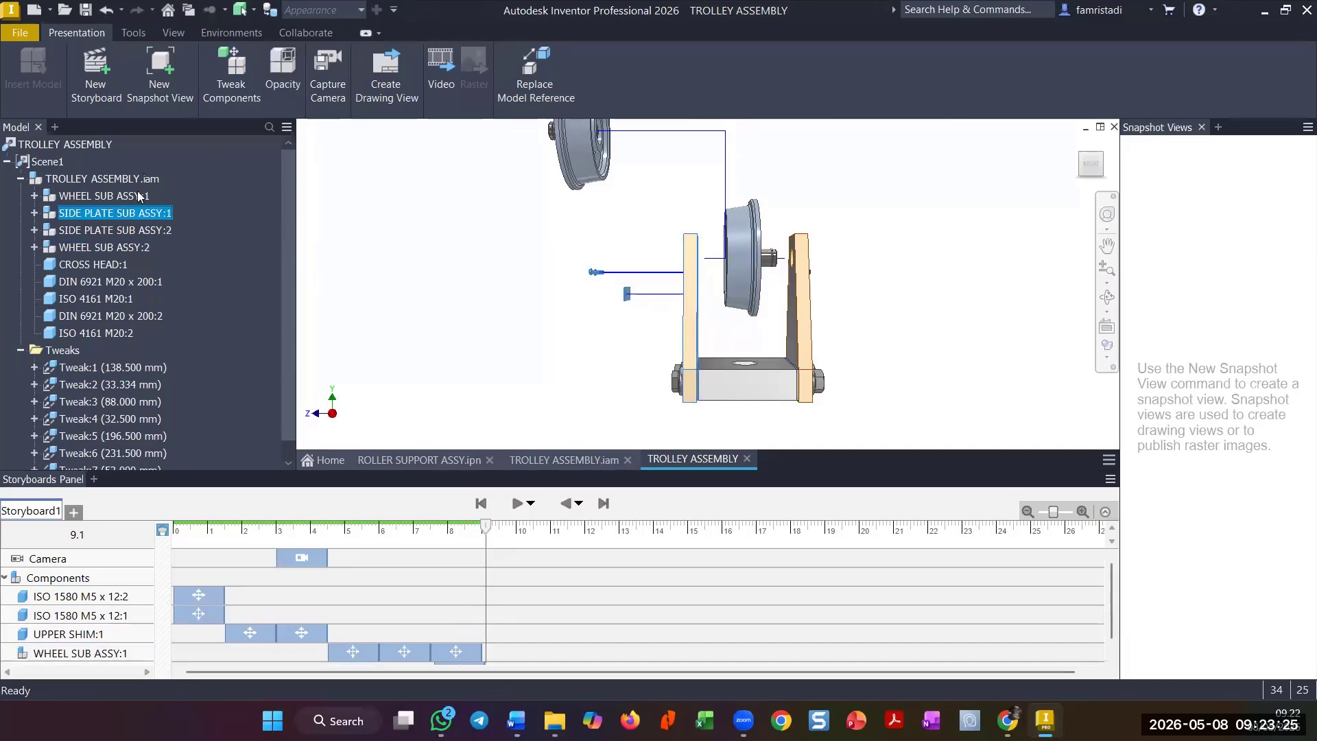
left_click(137, 248)
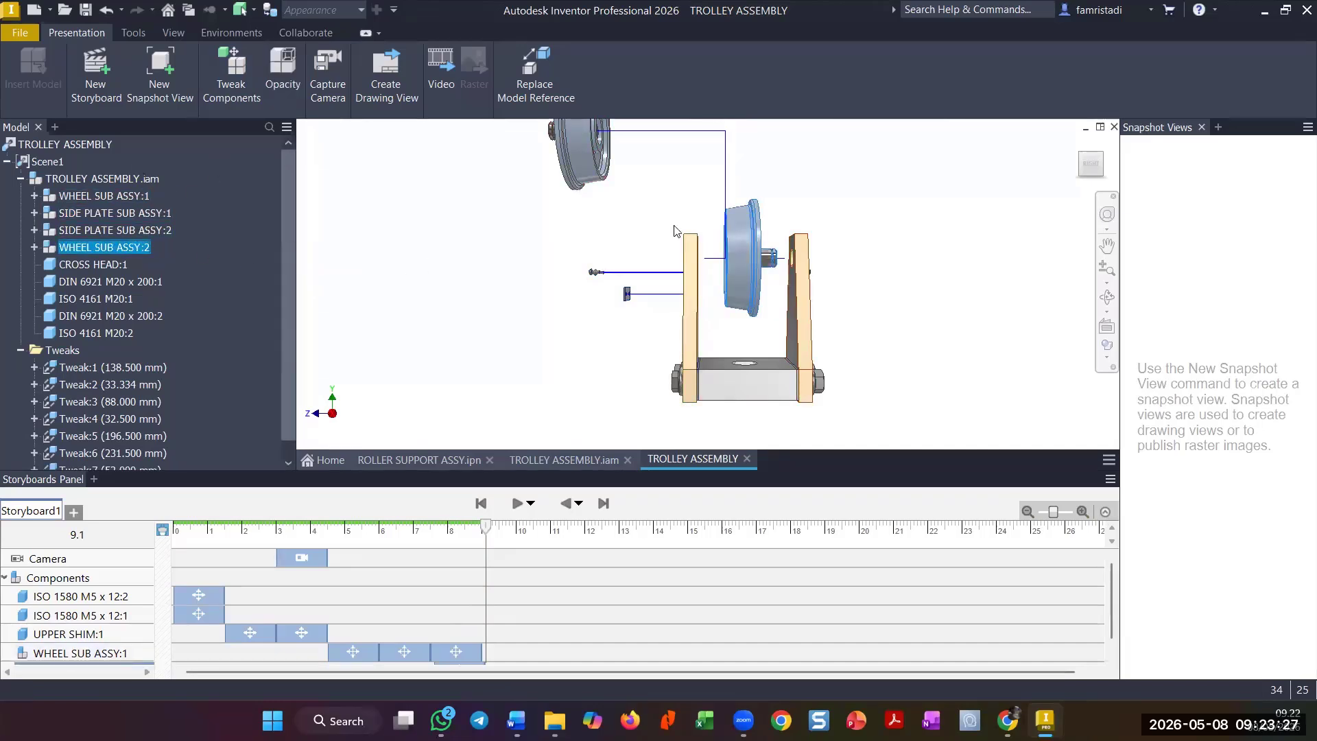
key("t")
left_click_drag(751, 199, 789, 71)
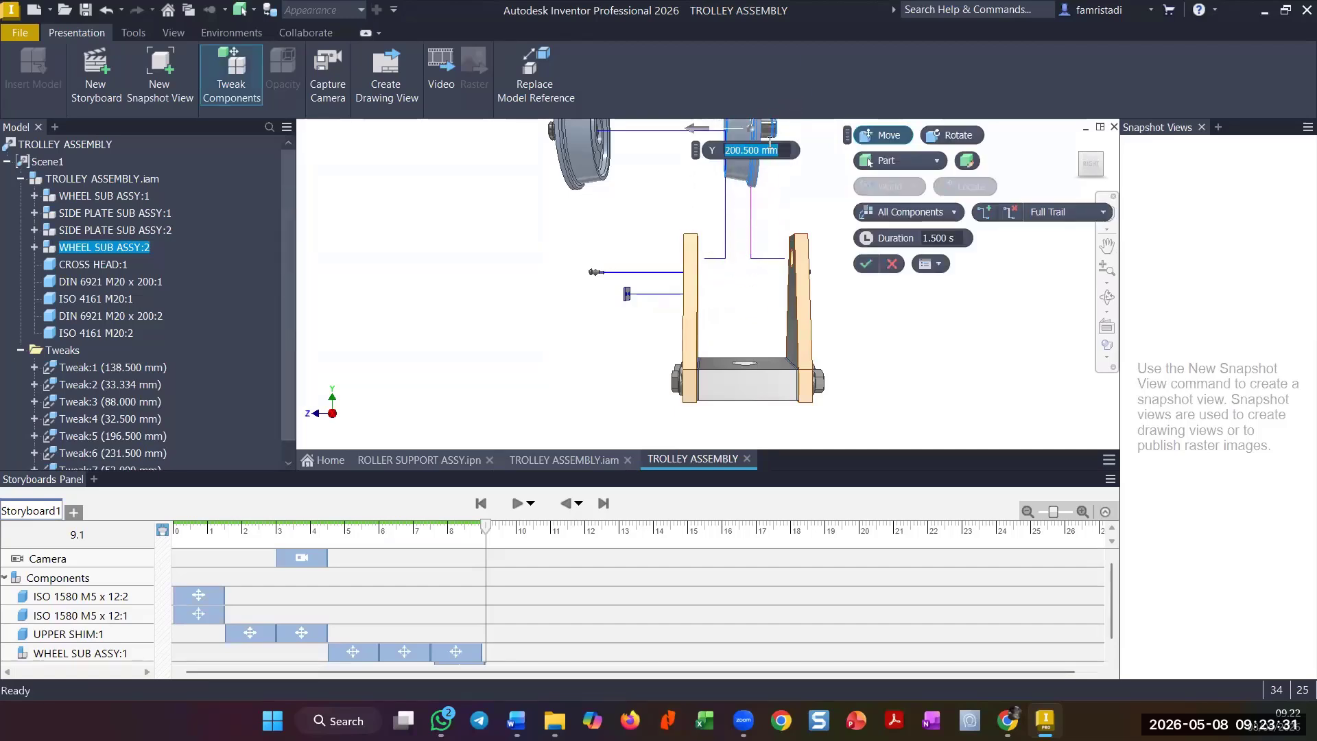
left_click_drag(694, 132, 838, 128)
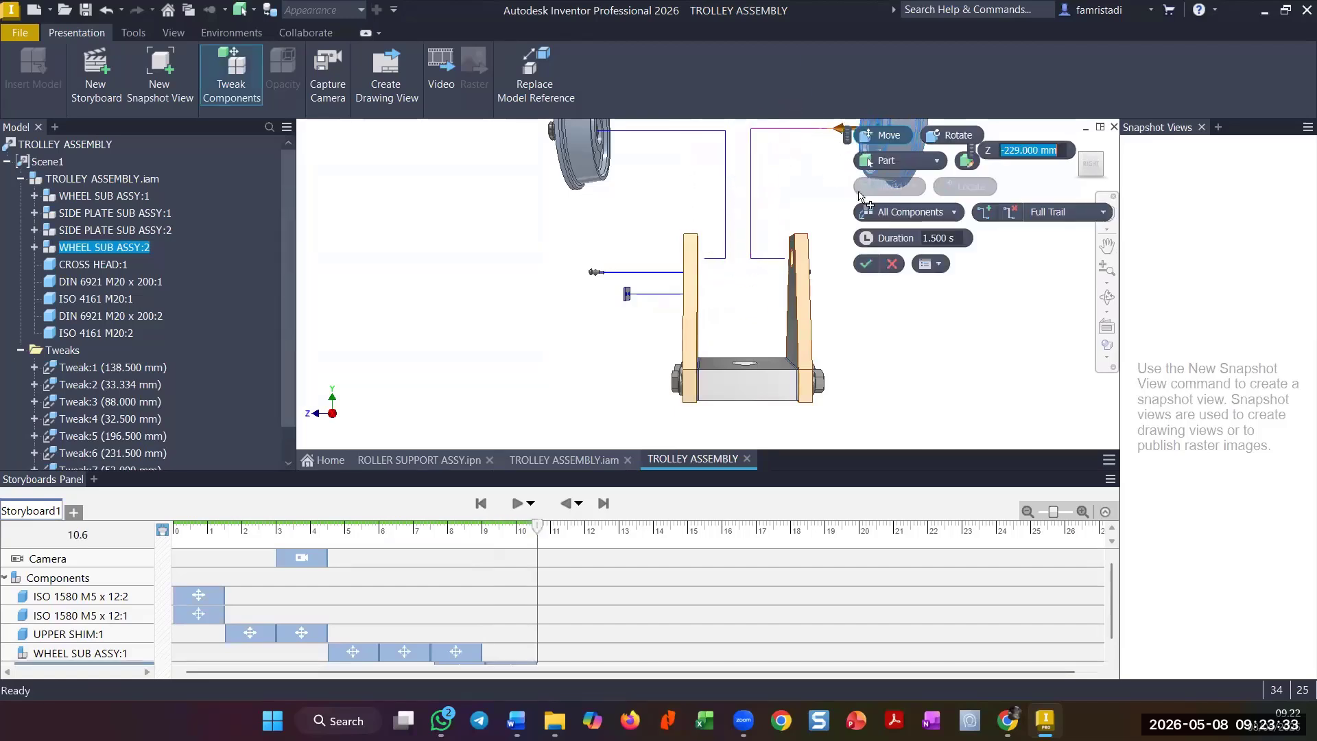
left_click(866, 264)
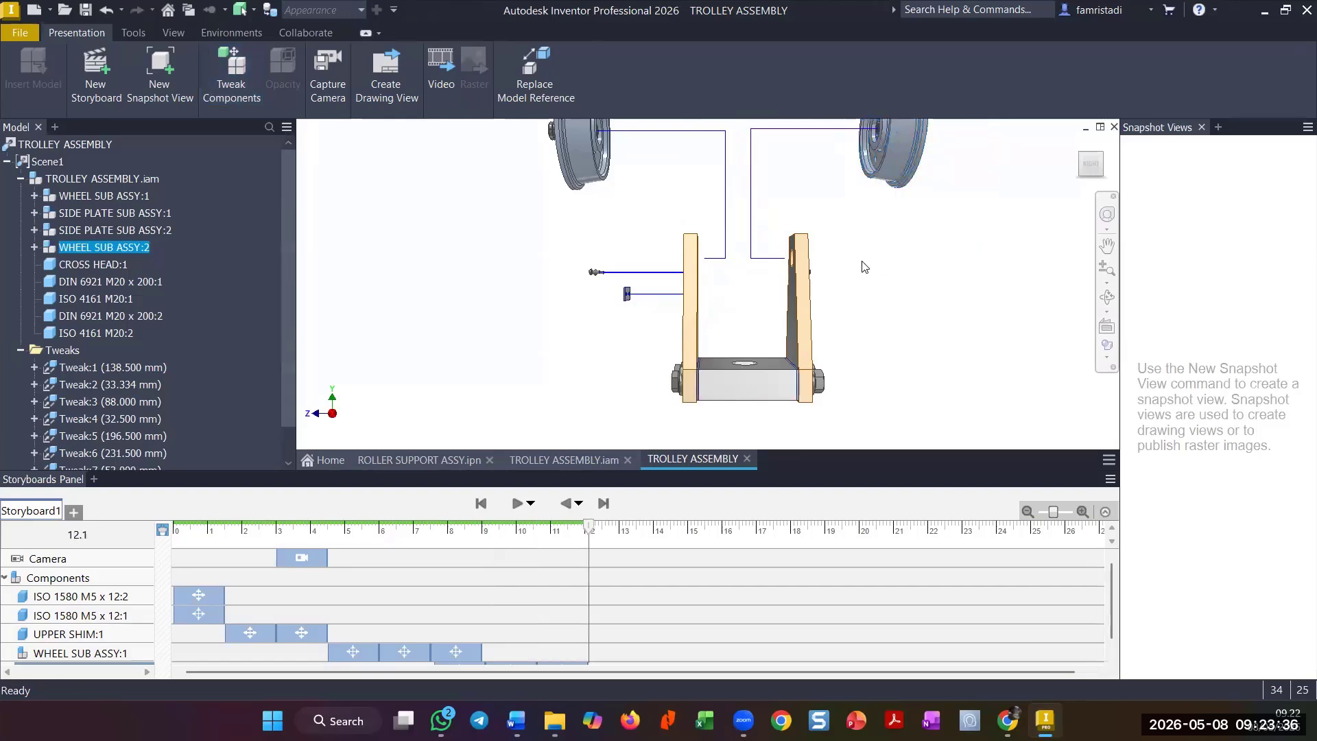
- Play the storyboard from the start to review the tweaks of both wheel subassemblies
scroll(536, 579, "down", 1)
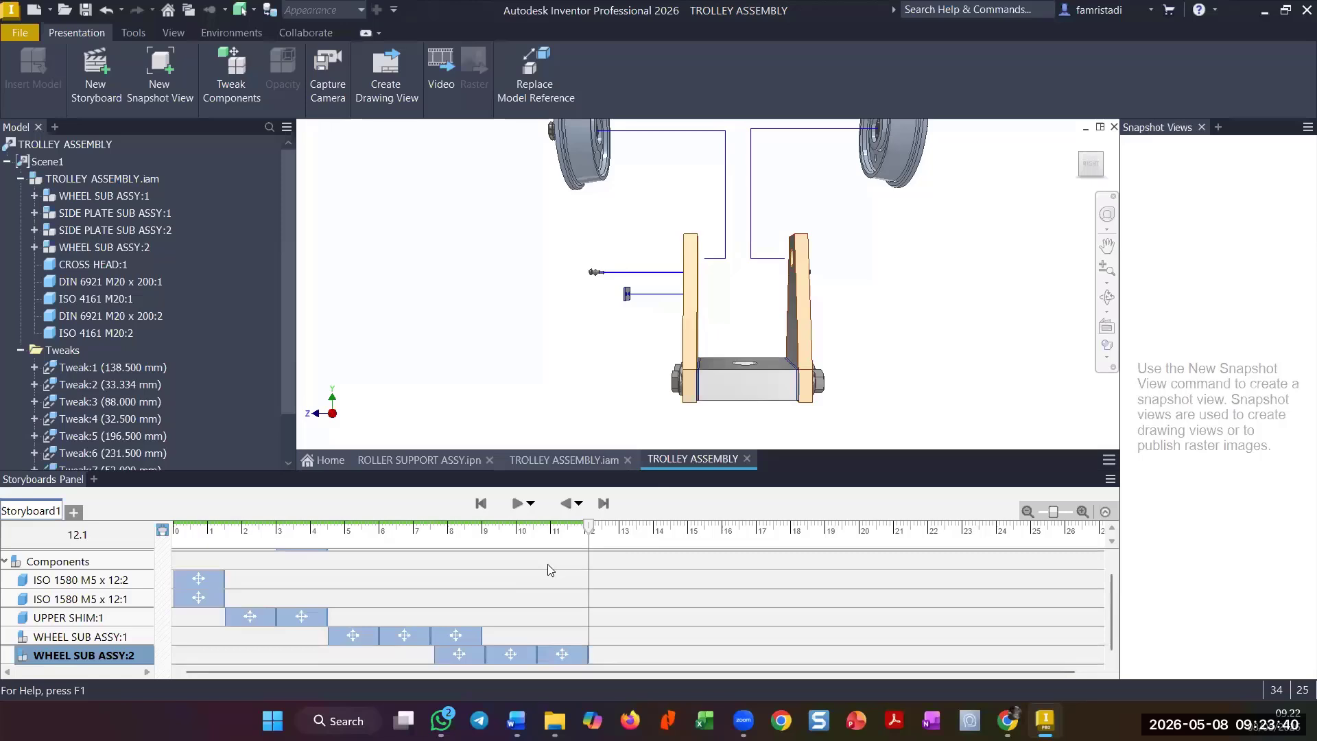
left_click(478, 504)
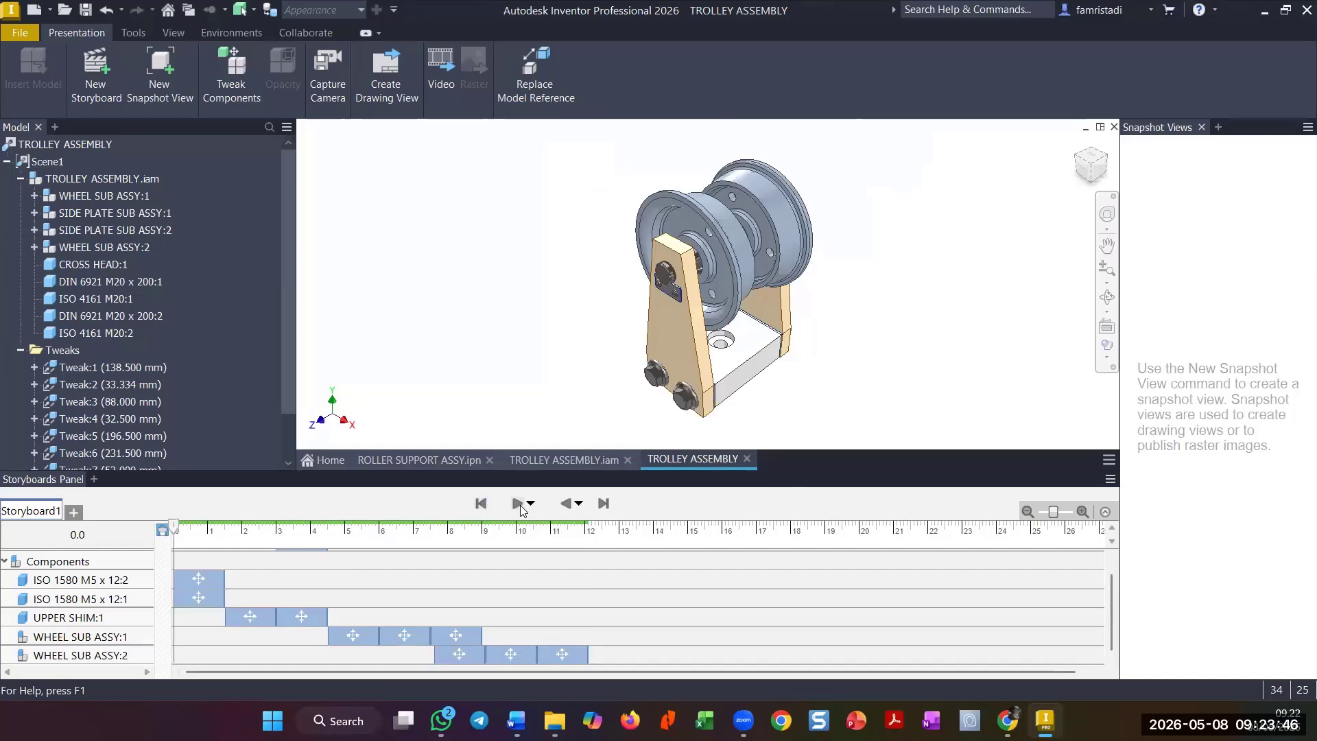
left_click(519, 504)
middle_click_drag(880, 358, 870, 383)
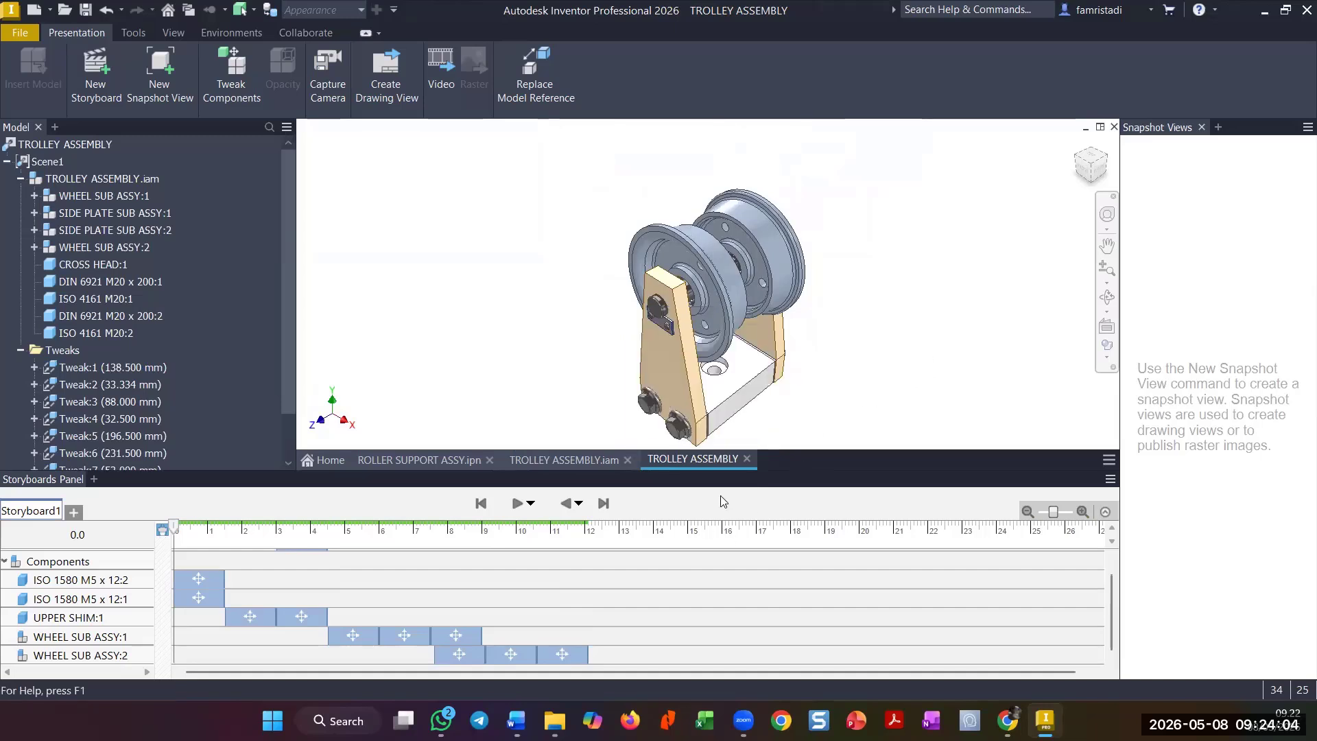
scroll(566, 609, "up", 1)
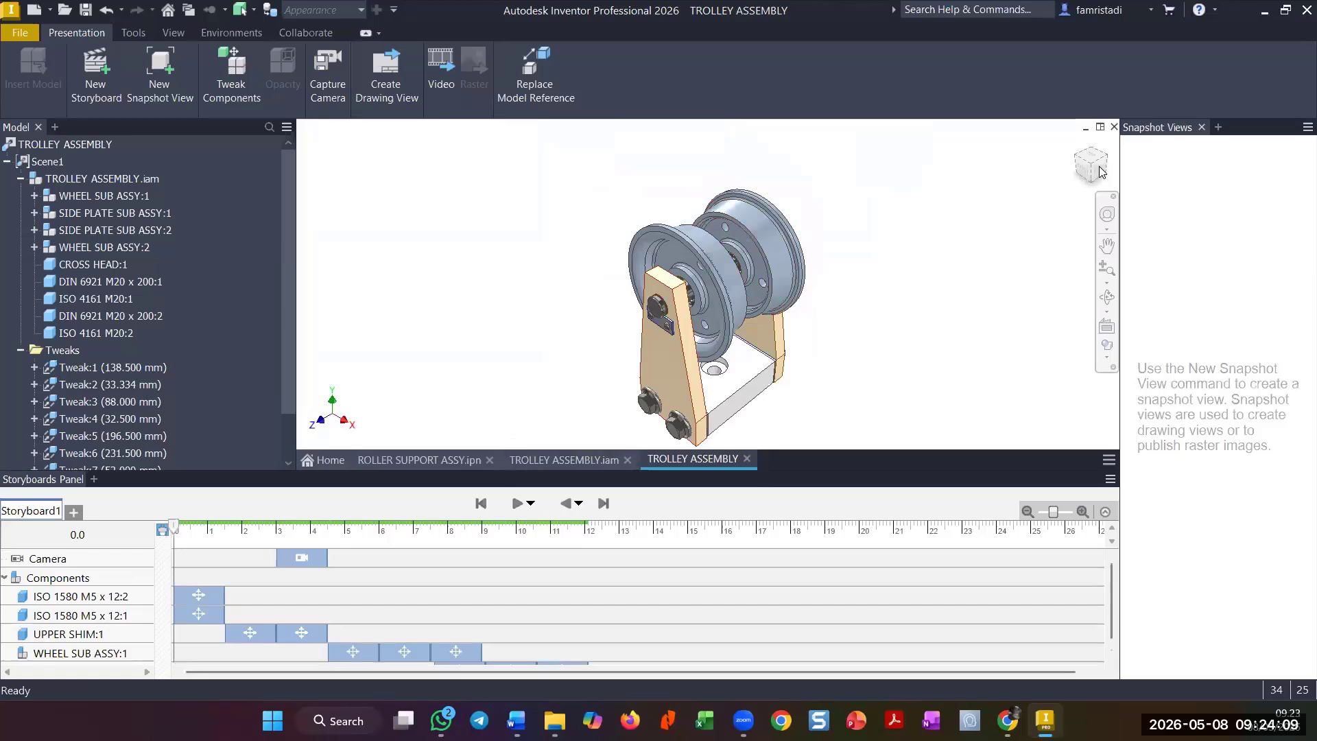
- Capture a zoomed-out camera view of the trolley at 6.6 s on the storyboard timeline
left_click_drag(171, 525, 400, 573)
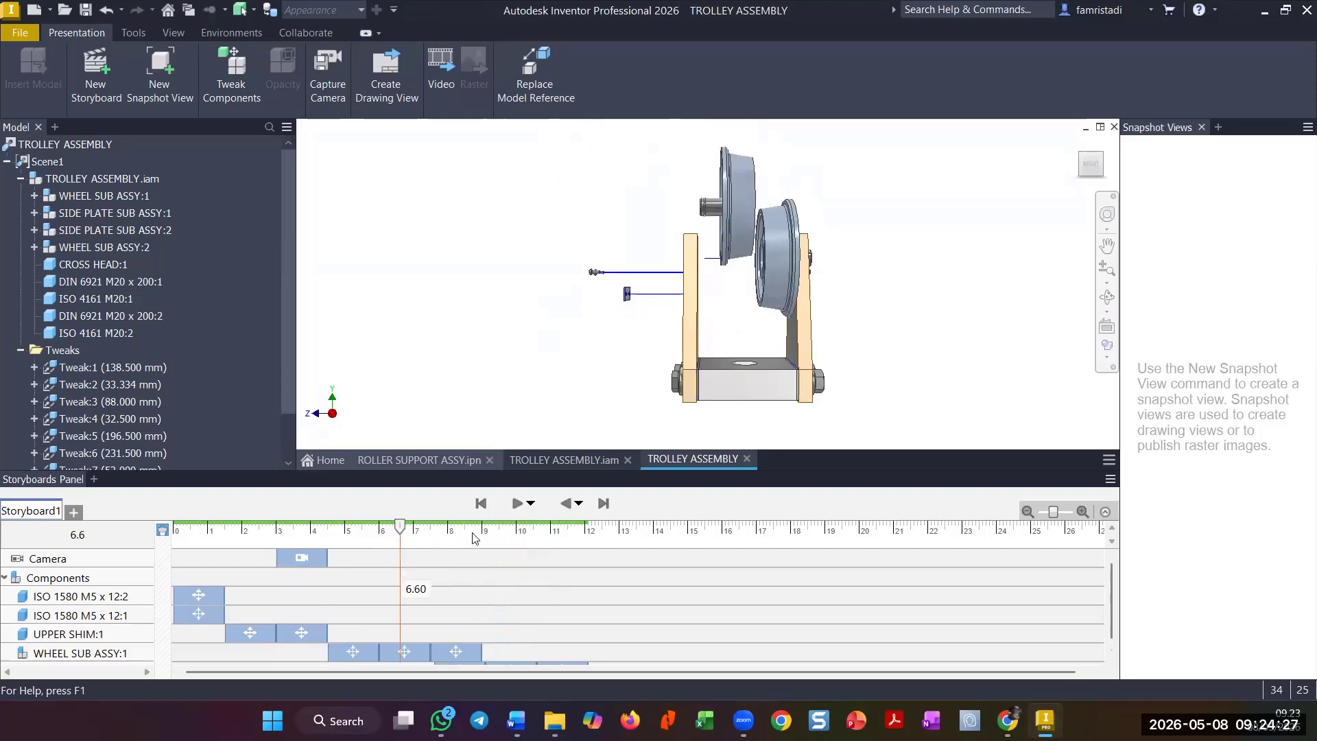
left_click(1090, 168)
scroll(855, 340, "up", 4)
middle_click_drag(833, 329, 852, 347)
scroll(843, 344, "down", 4)
scroll(843, 344, "up", 3)
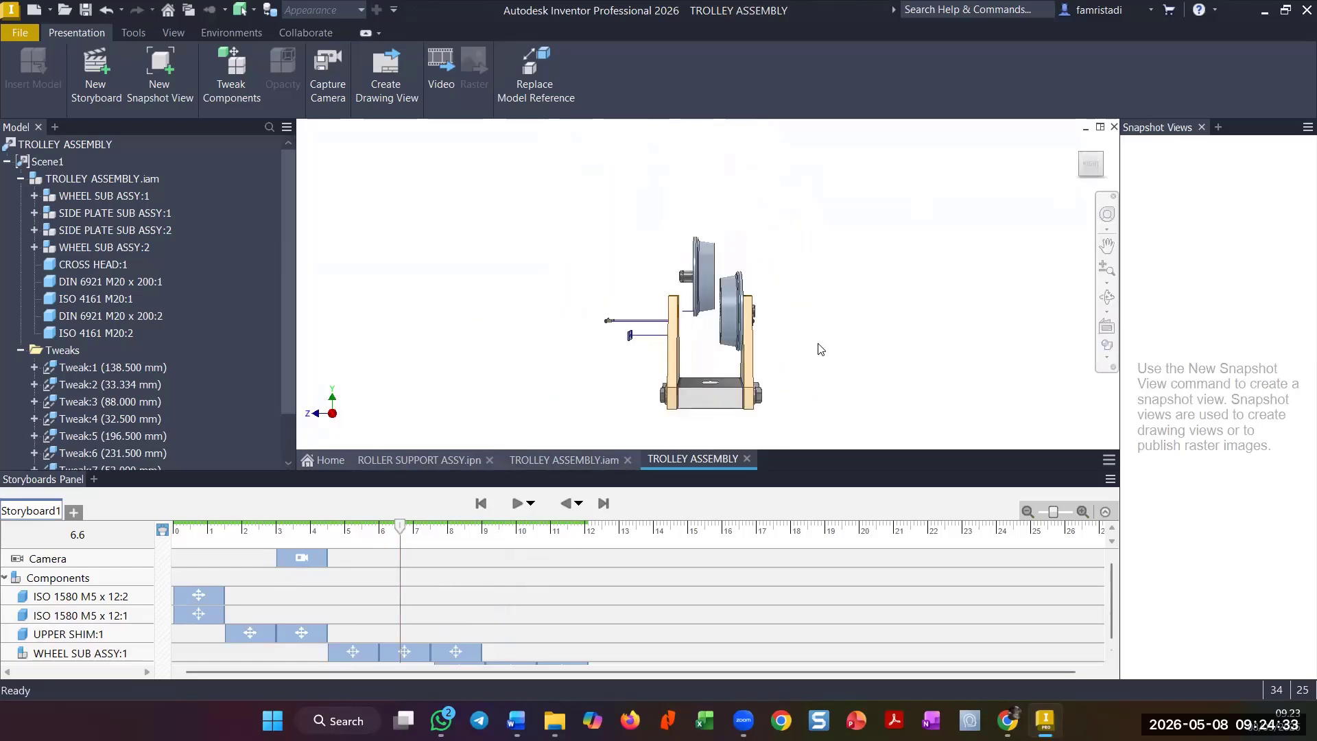
left_click(335, 72)
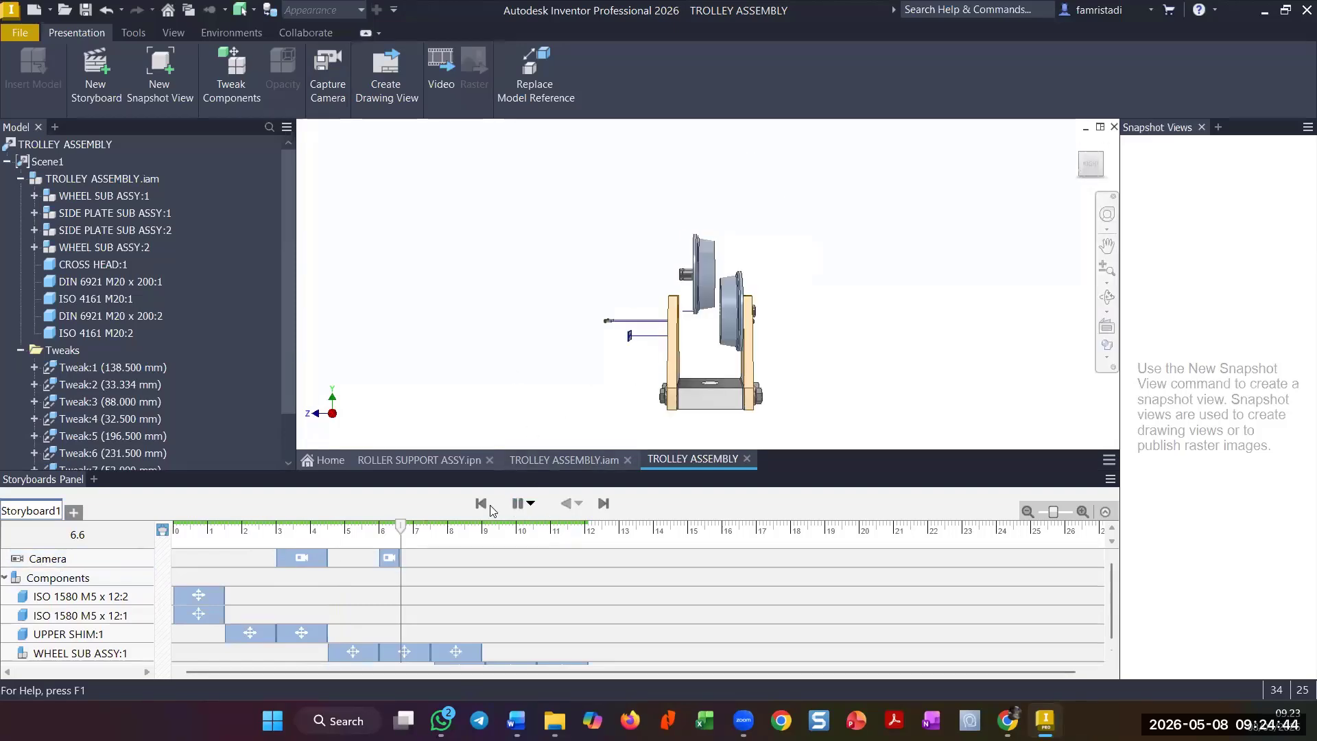
- Play the storyboard from about 4.4 s, scrub it from start to end to check the camera change, and return to the start
left_click_drag(402, 528, 325, 528)
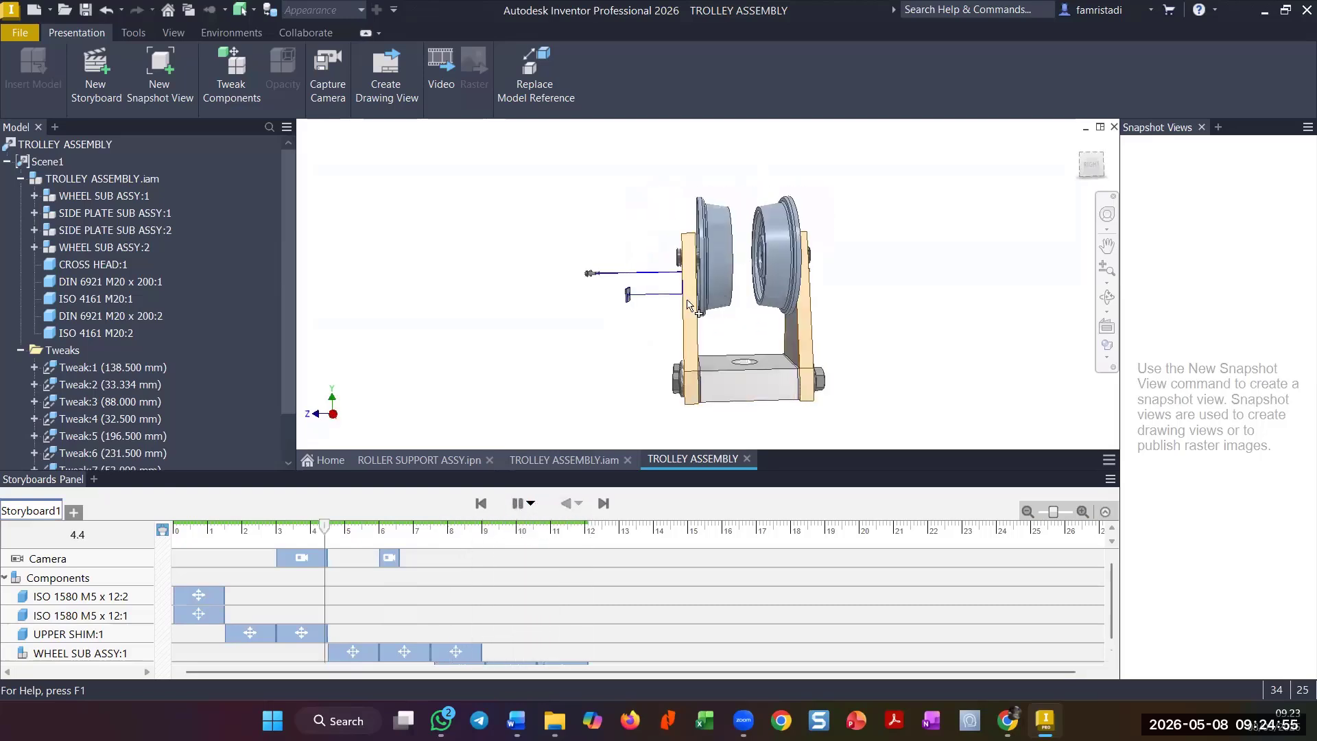
left_click(518, 503)
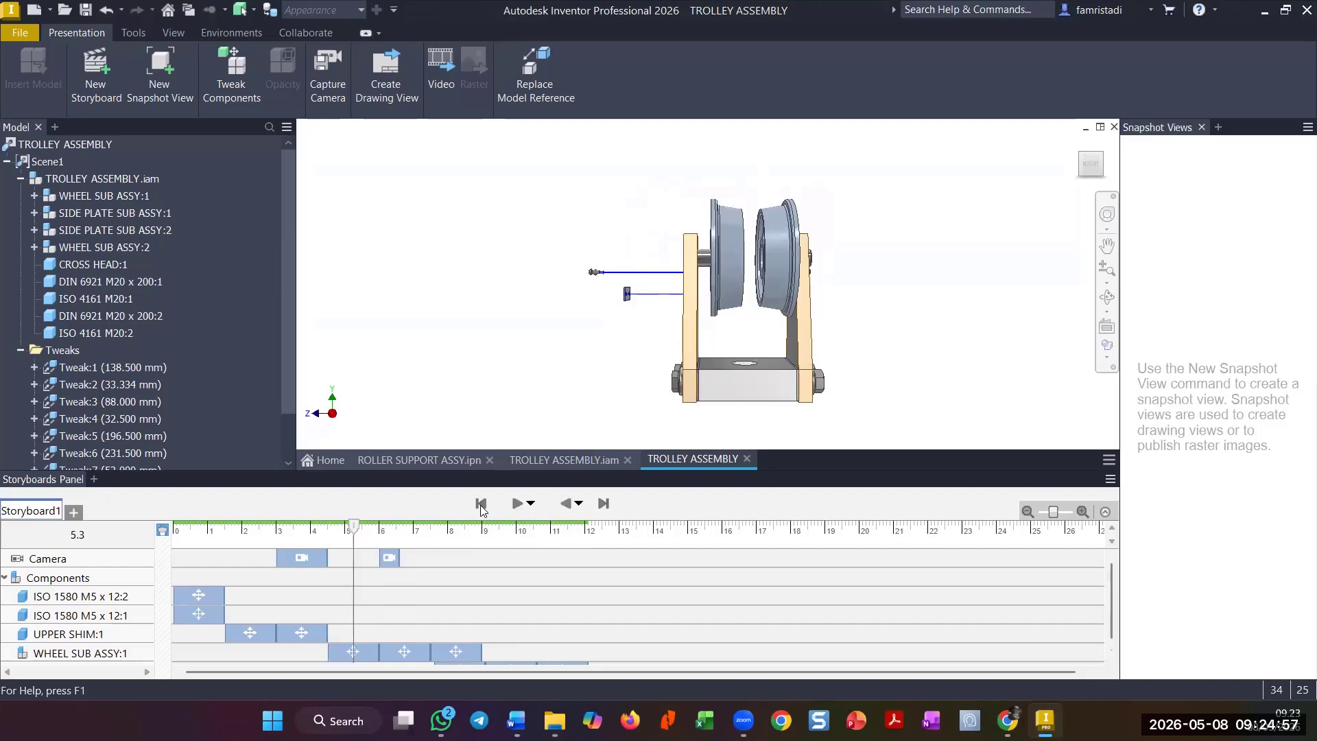
left_click(481, 503)
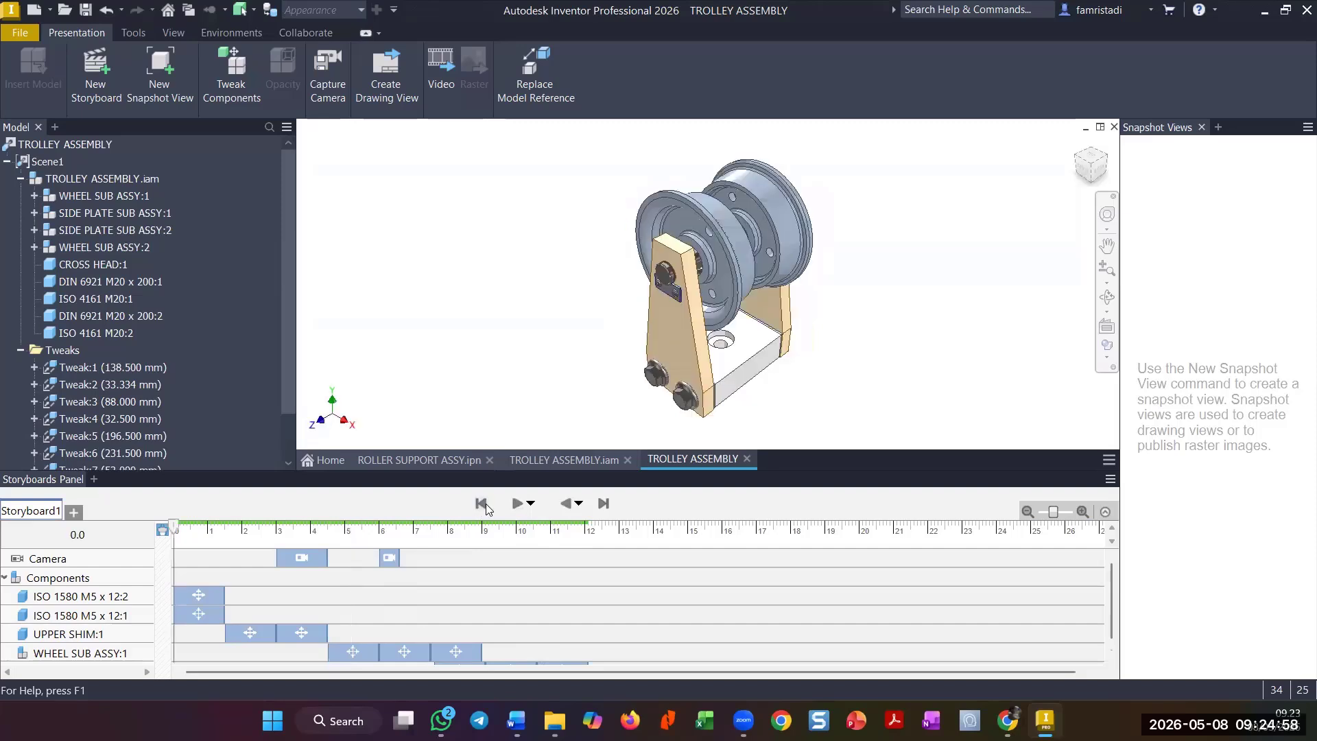
left_click(163, 529)
left_click_drag(162, 528, 588, 562)
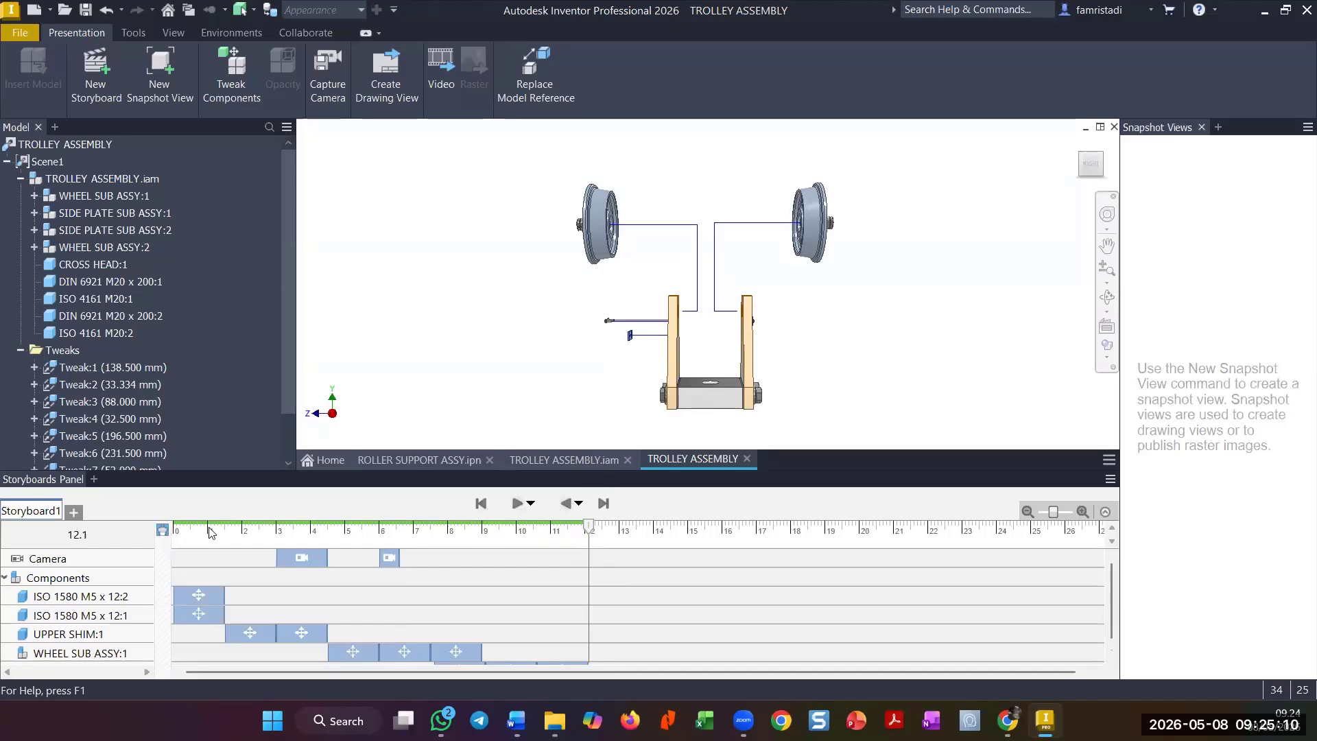
left_click(482, 507)
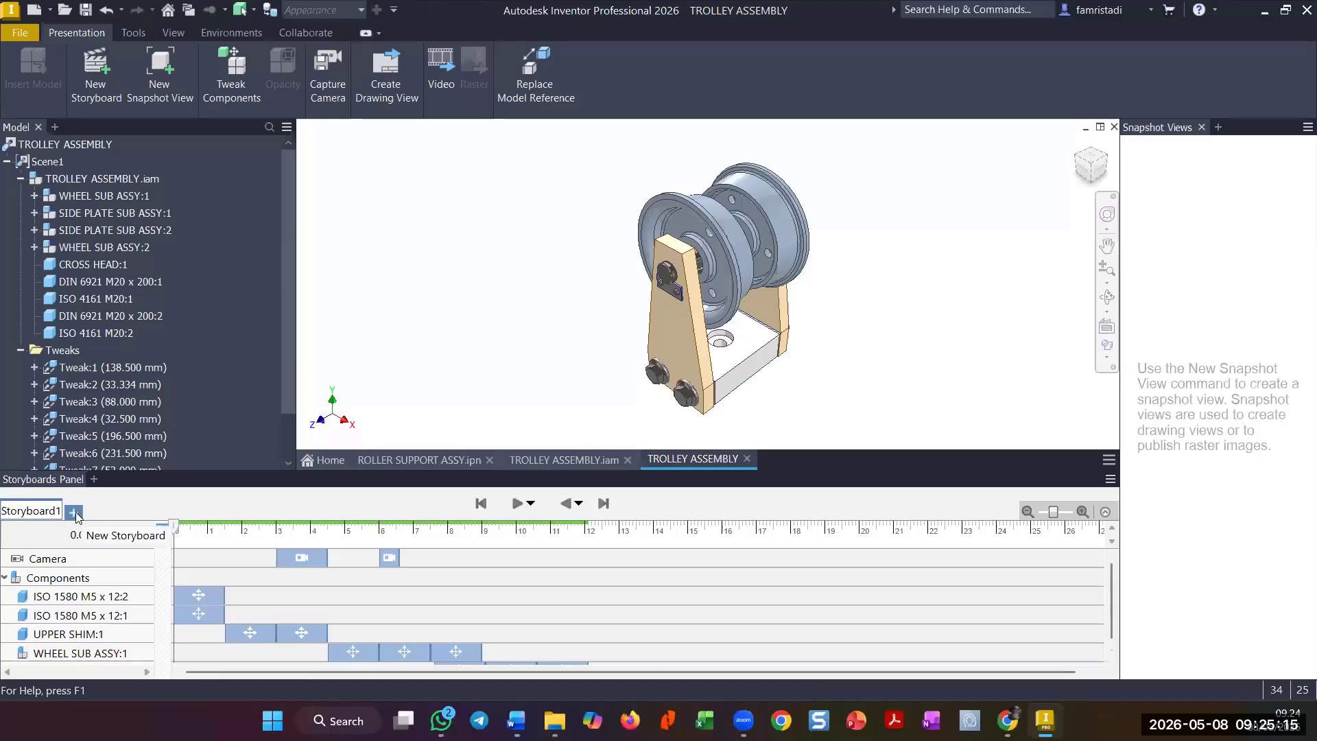
- Create a new storyboard named WHEEL SUB ASSY of the type Start from end of previous
left_click(75, 513)
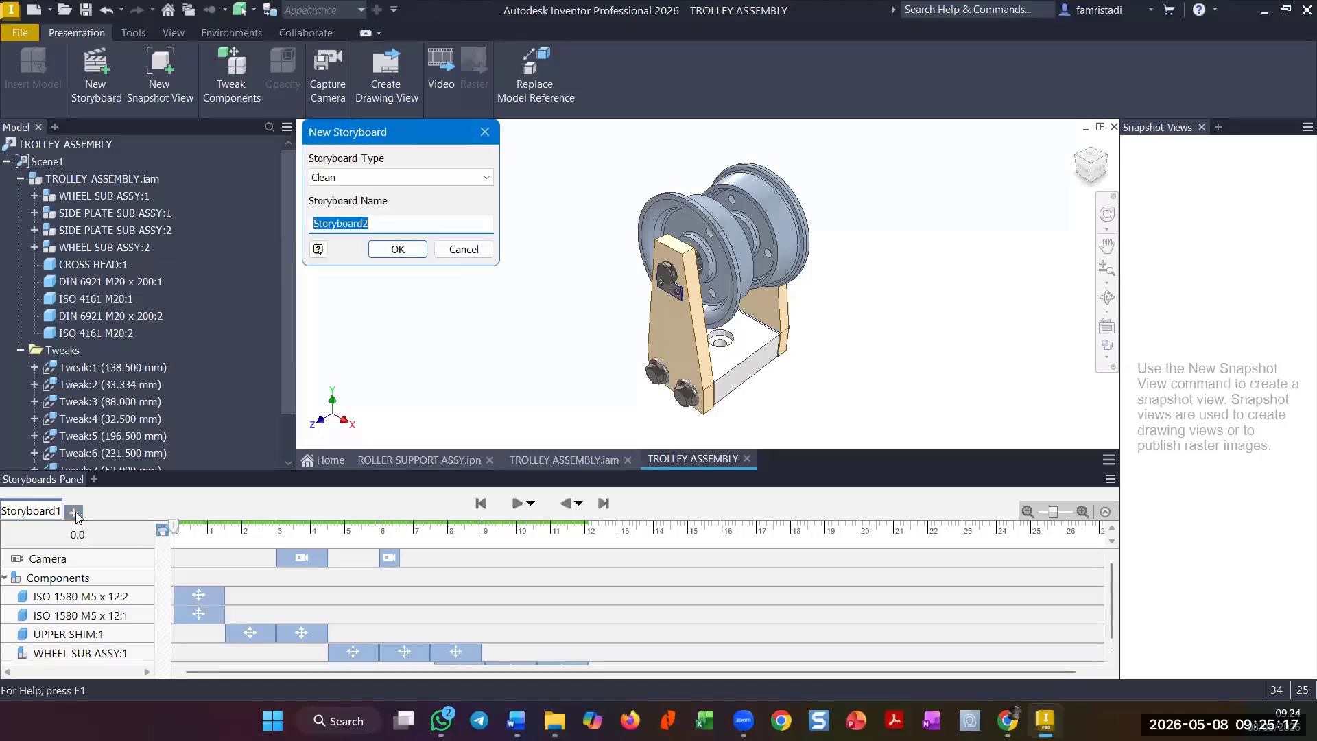
left_click(354, 176)
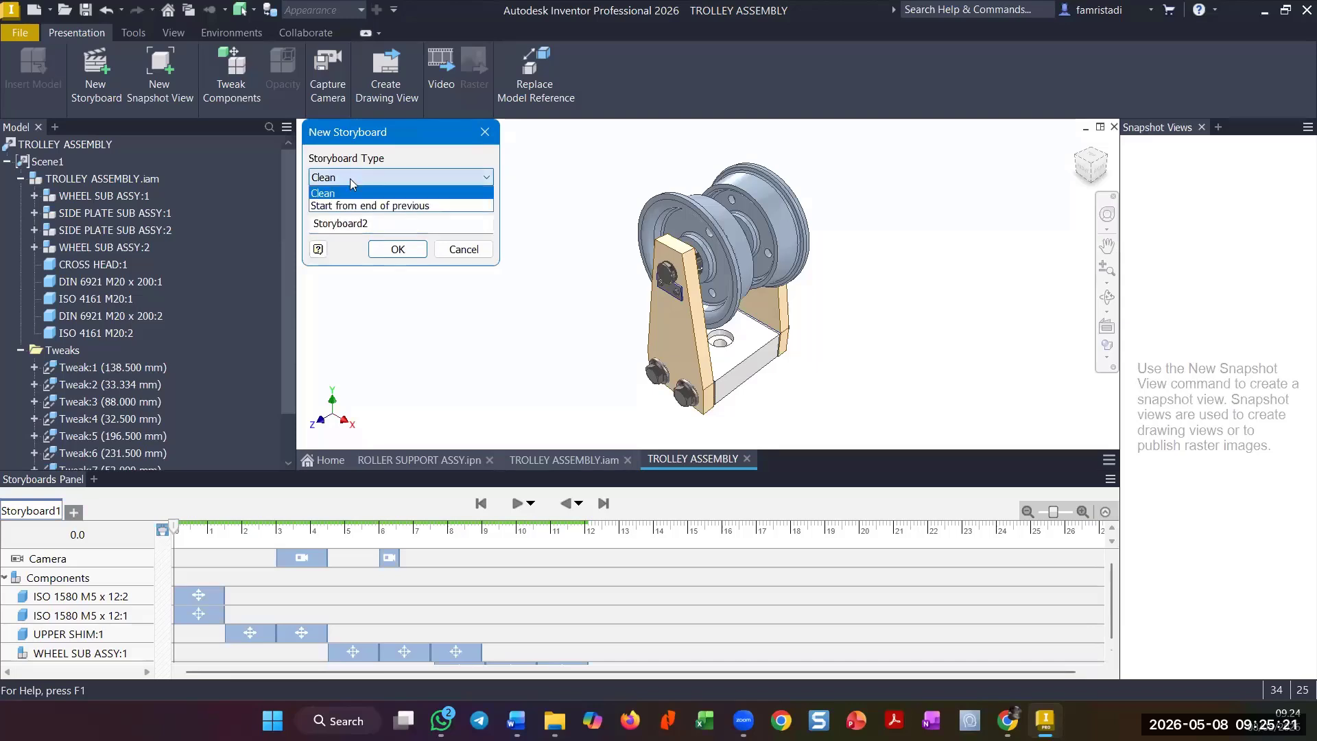
left_click(354, 206)
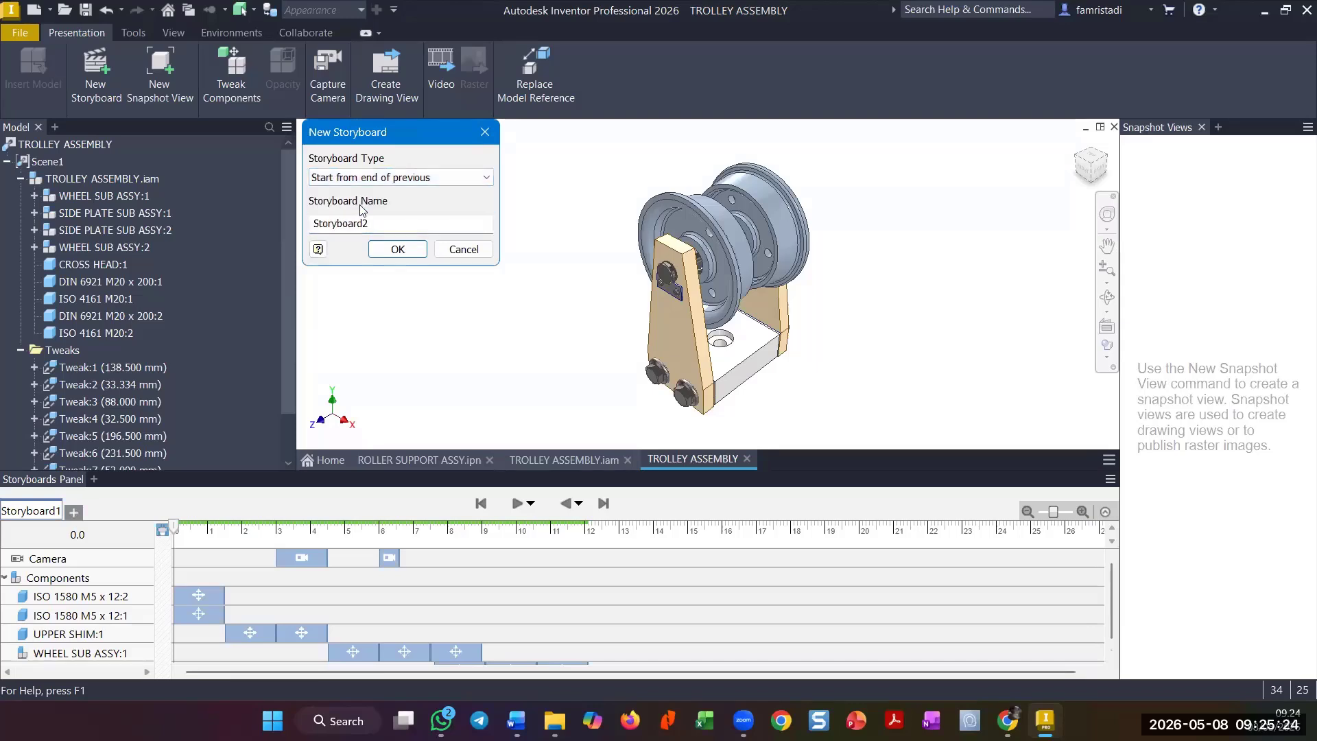
double_click(413, 223)
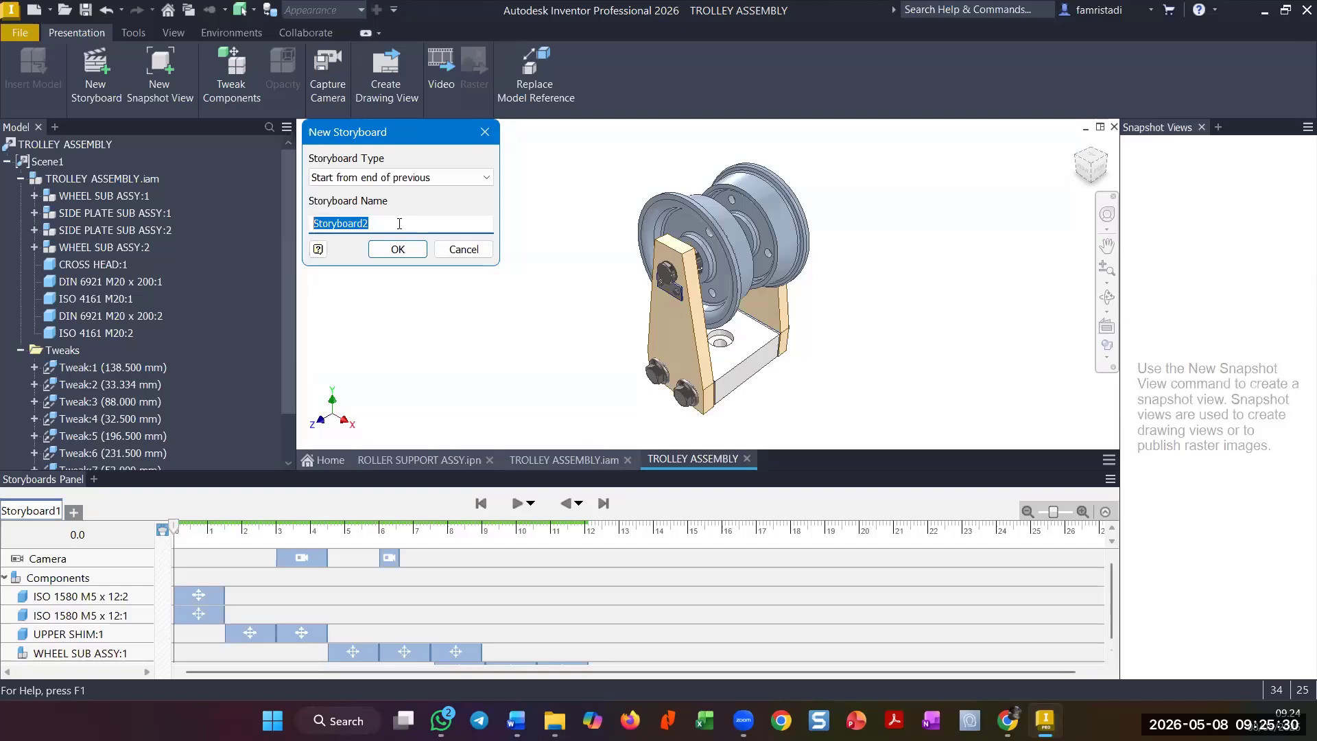
type("WHEEL SUB ASSY")
key("Return")
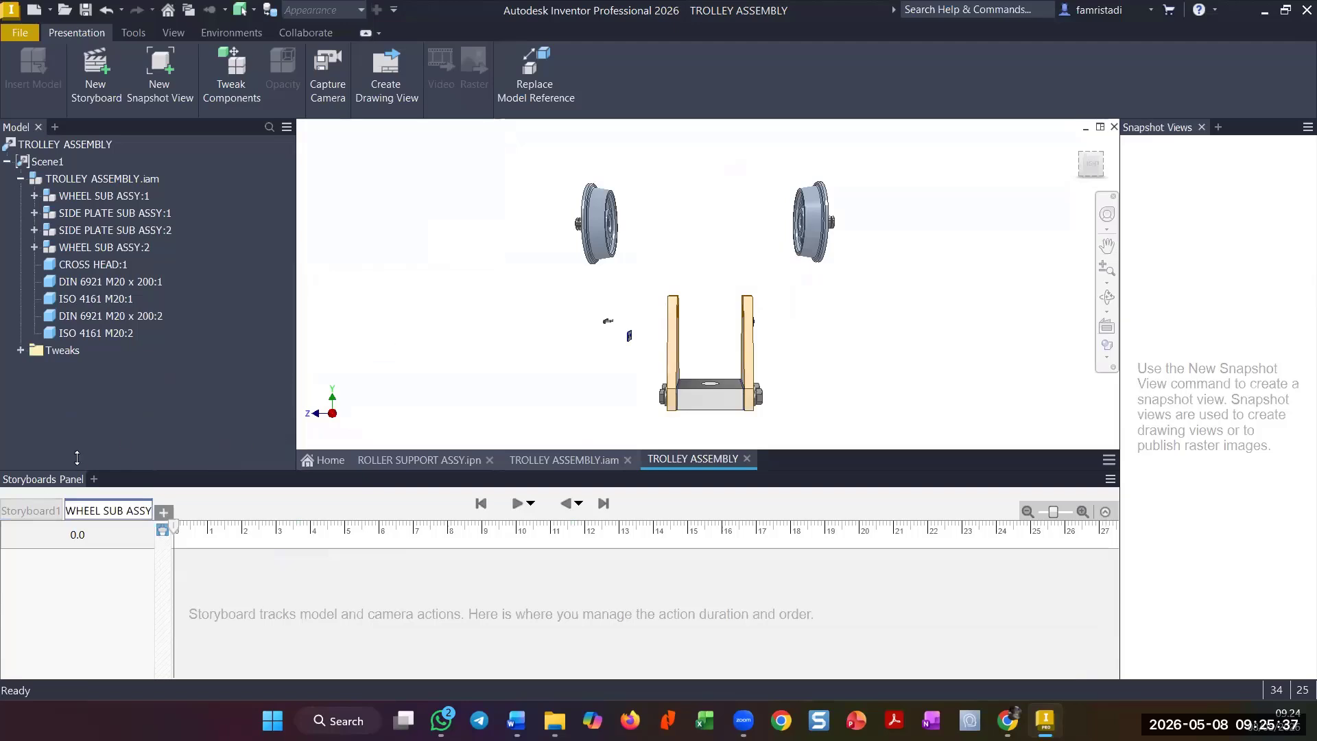
- Rename Storyboard1 as TOTAL
left_click(38, 511)
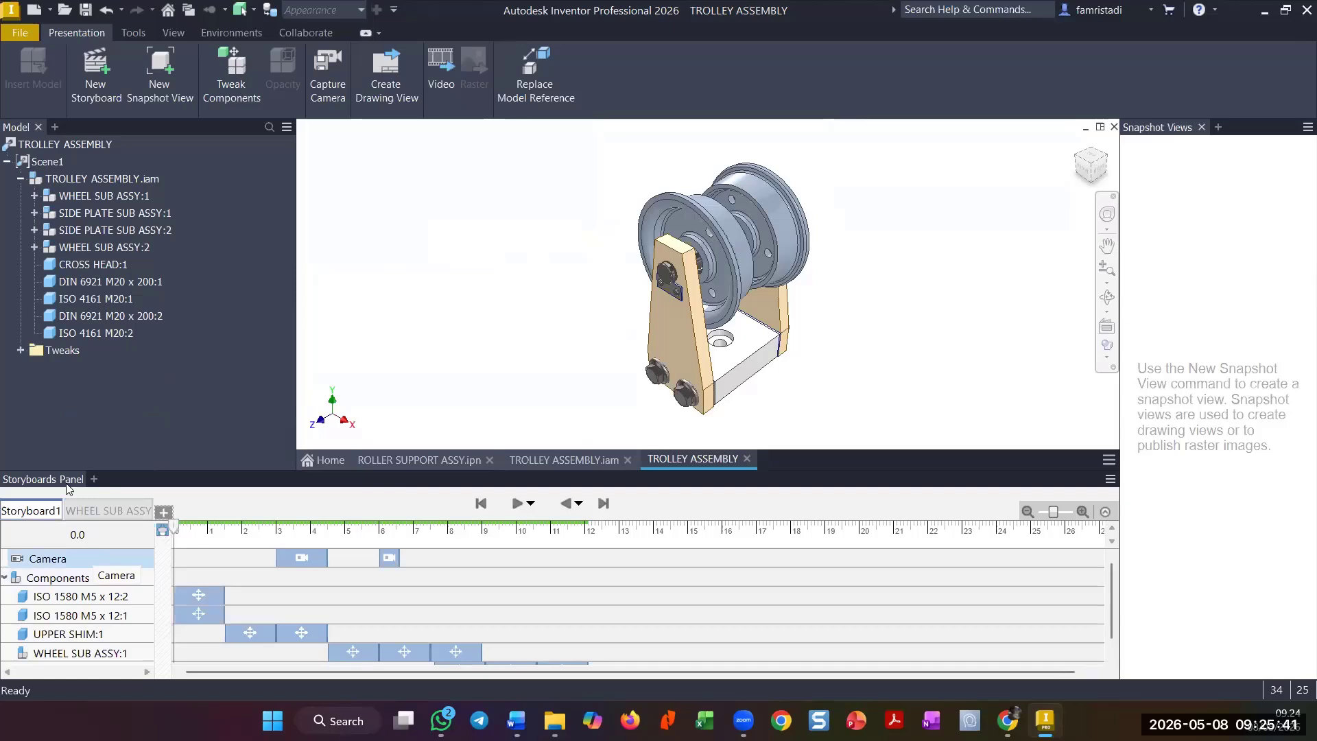
double_click(41, 509)
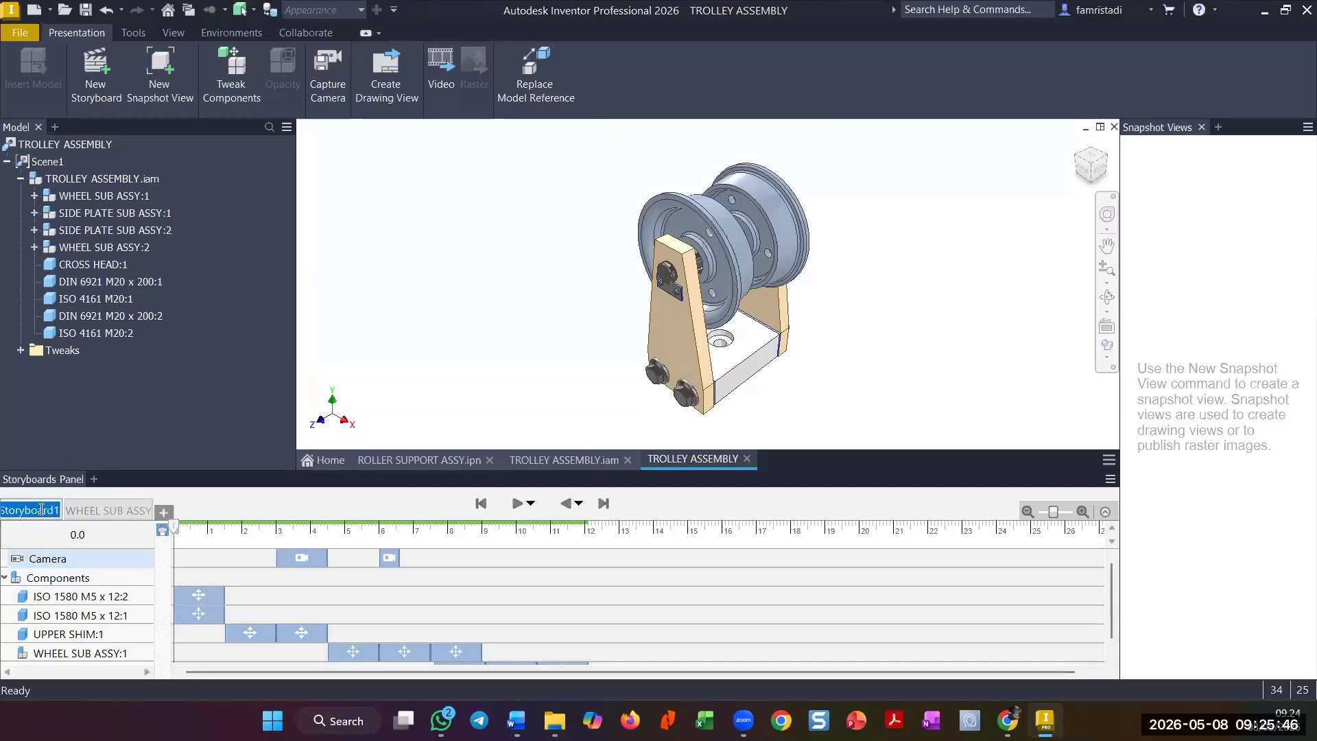
type("TOTAL")
key("Return")
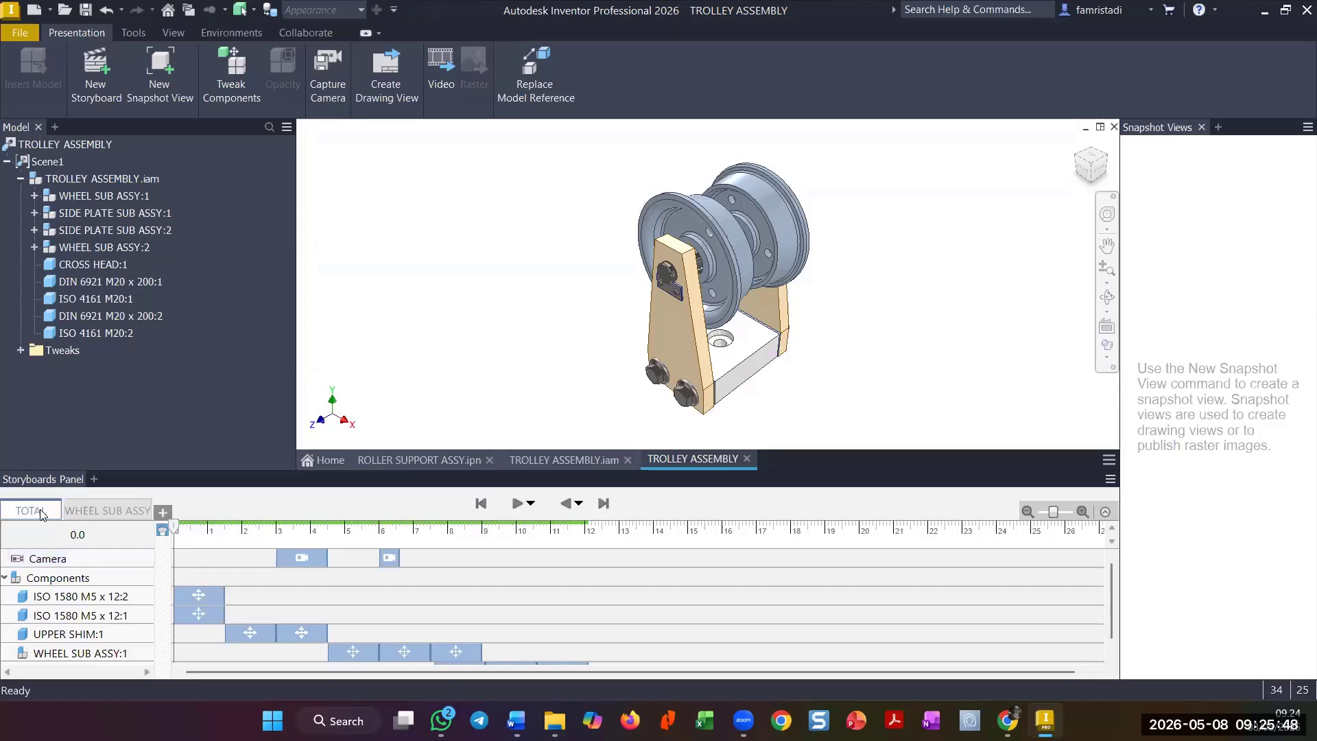
- Switch to the WHEEL SUB ASSY storyboard and hide every component of the trolley except WHEEL SUB ASSY:1
left_click(107, 511)
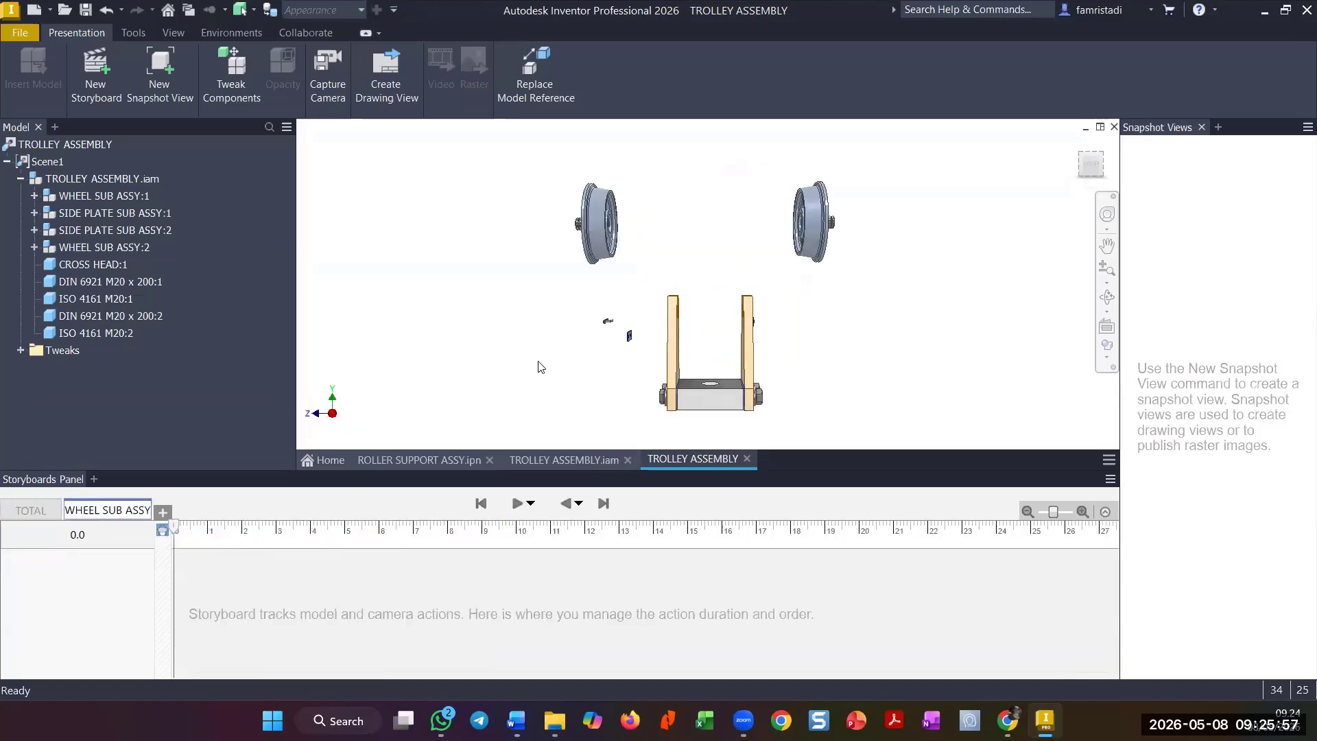
left_click(1077, 146)
scroll(753, 337, "up", 5)
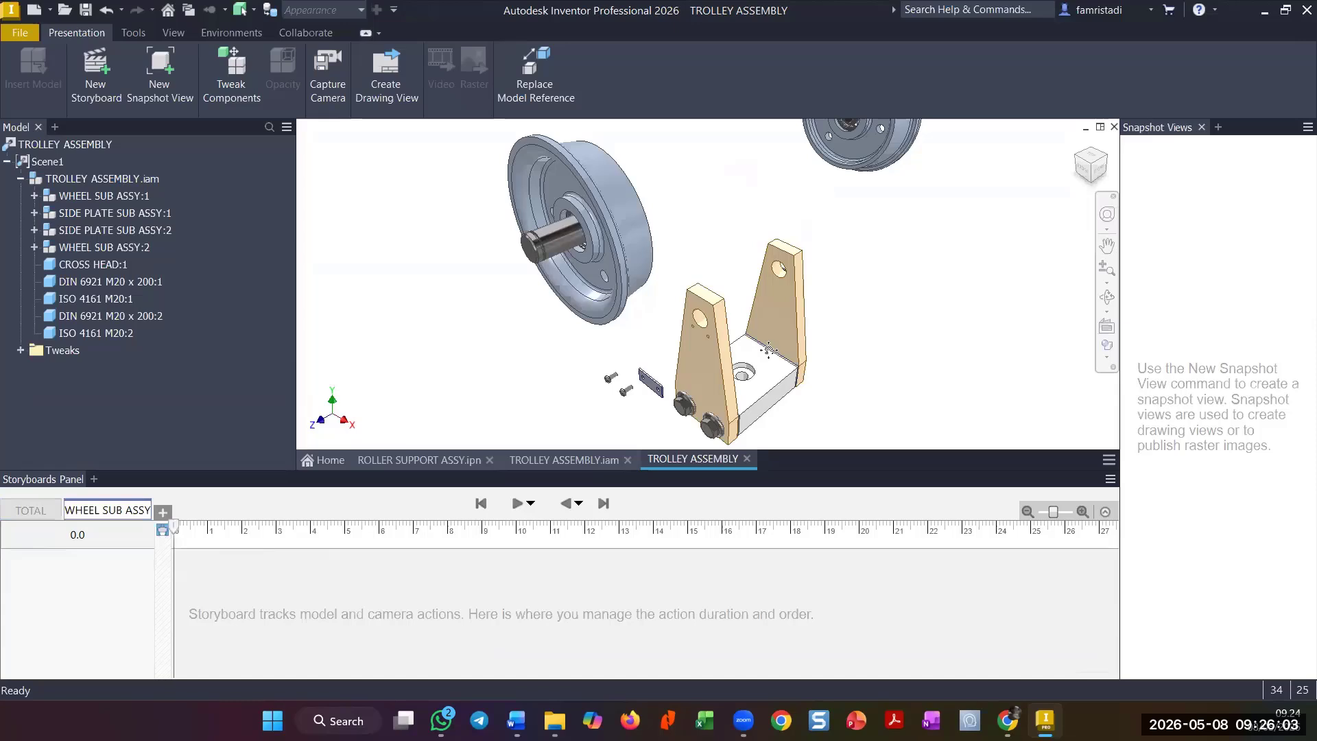
middle_click_drag(754, 337, 743, 337)
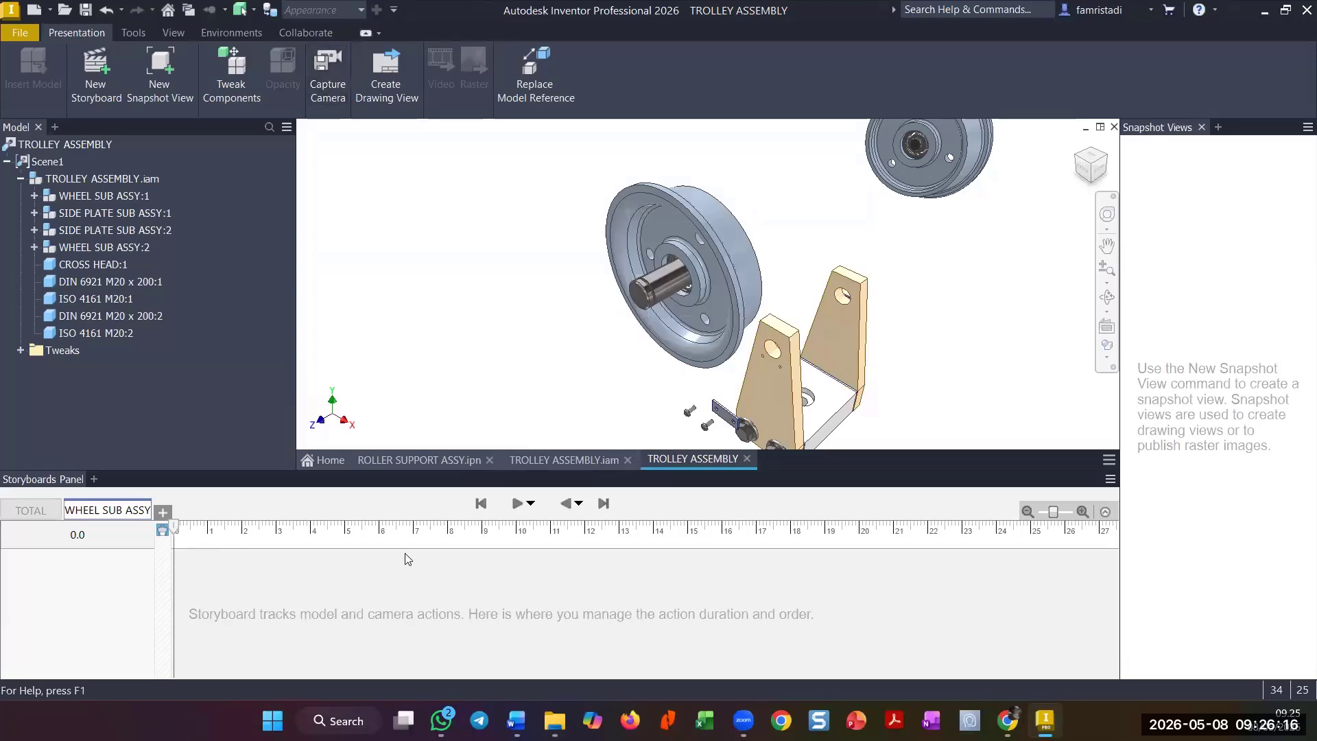
middle_click_drag(779, 303, 782, 304)
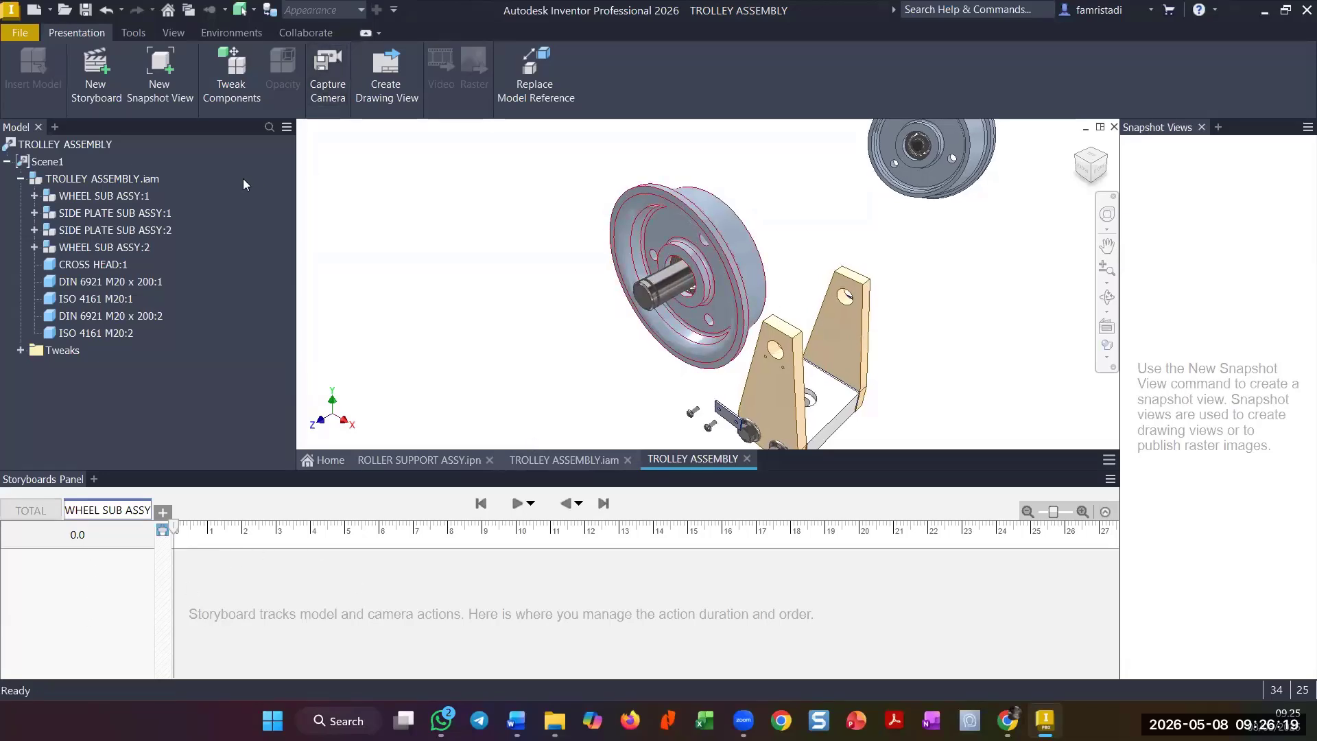
left_click(119, 197)
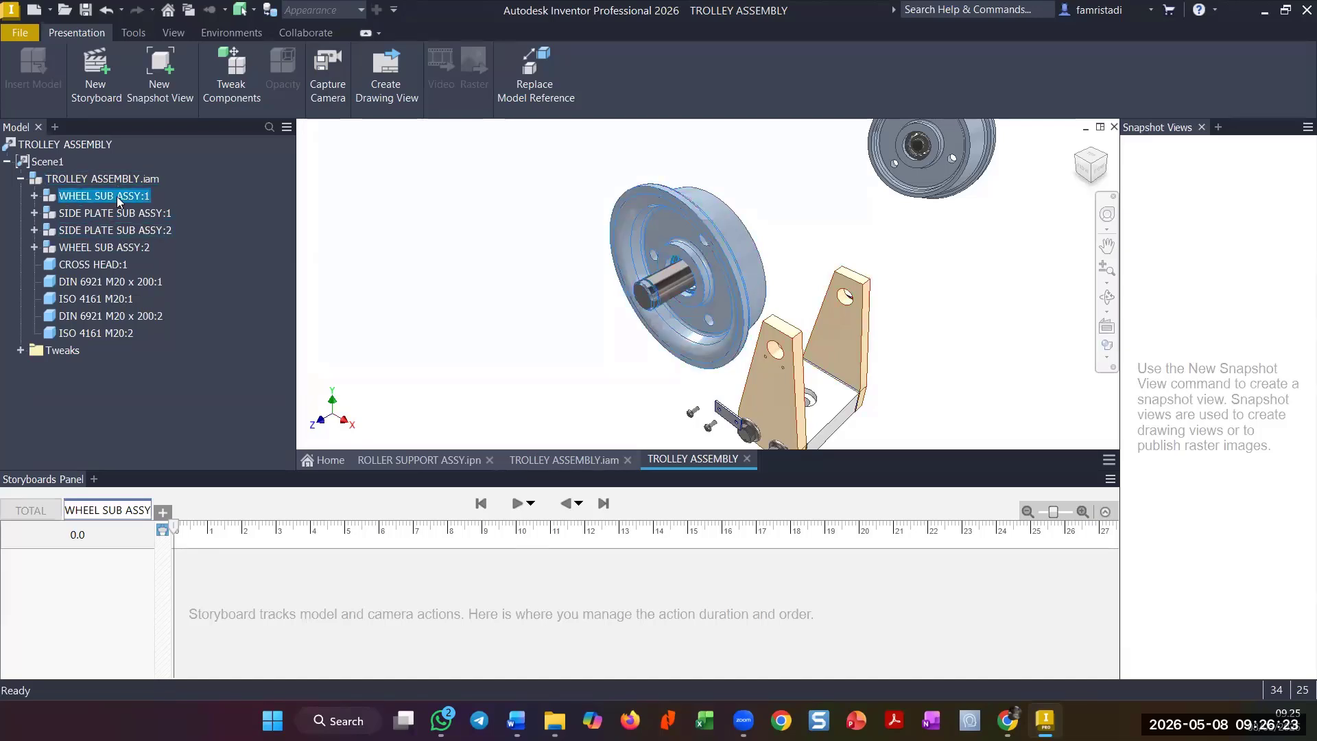
right_click(119, 200)
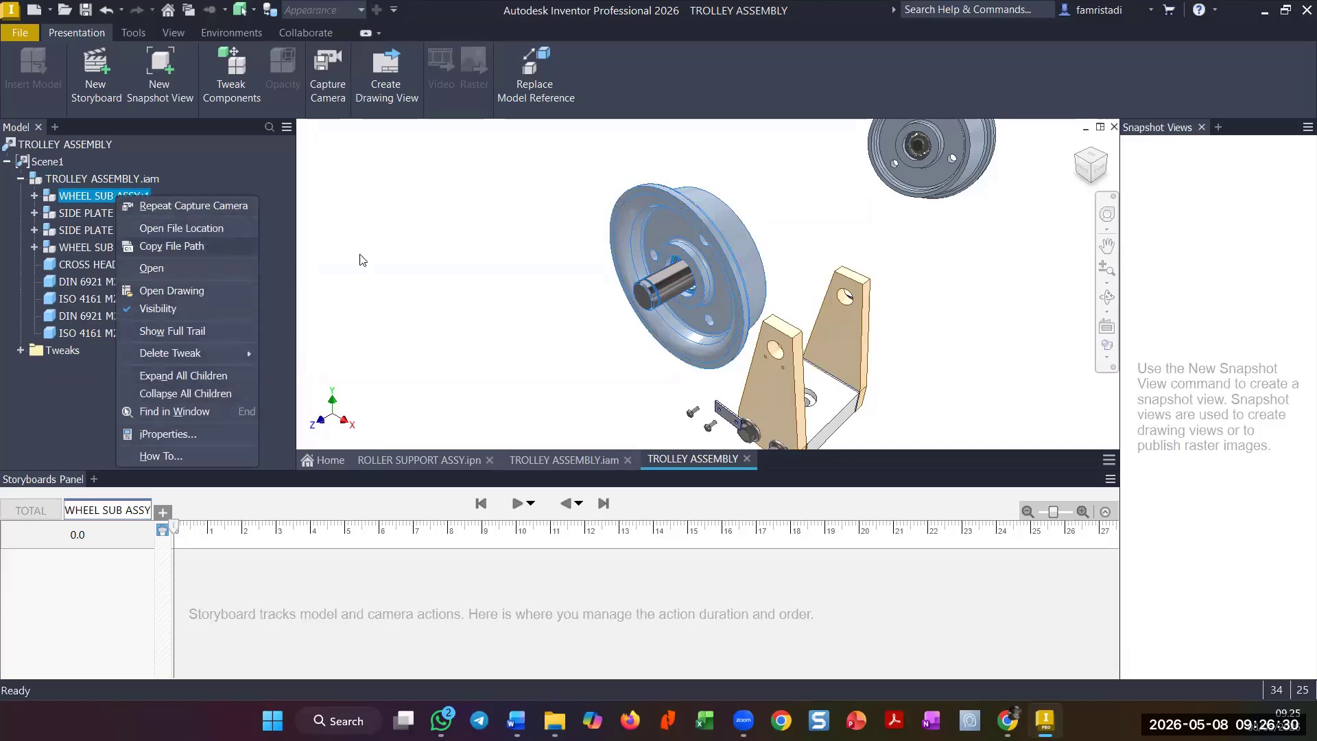
left_click(249, 238)
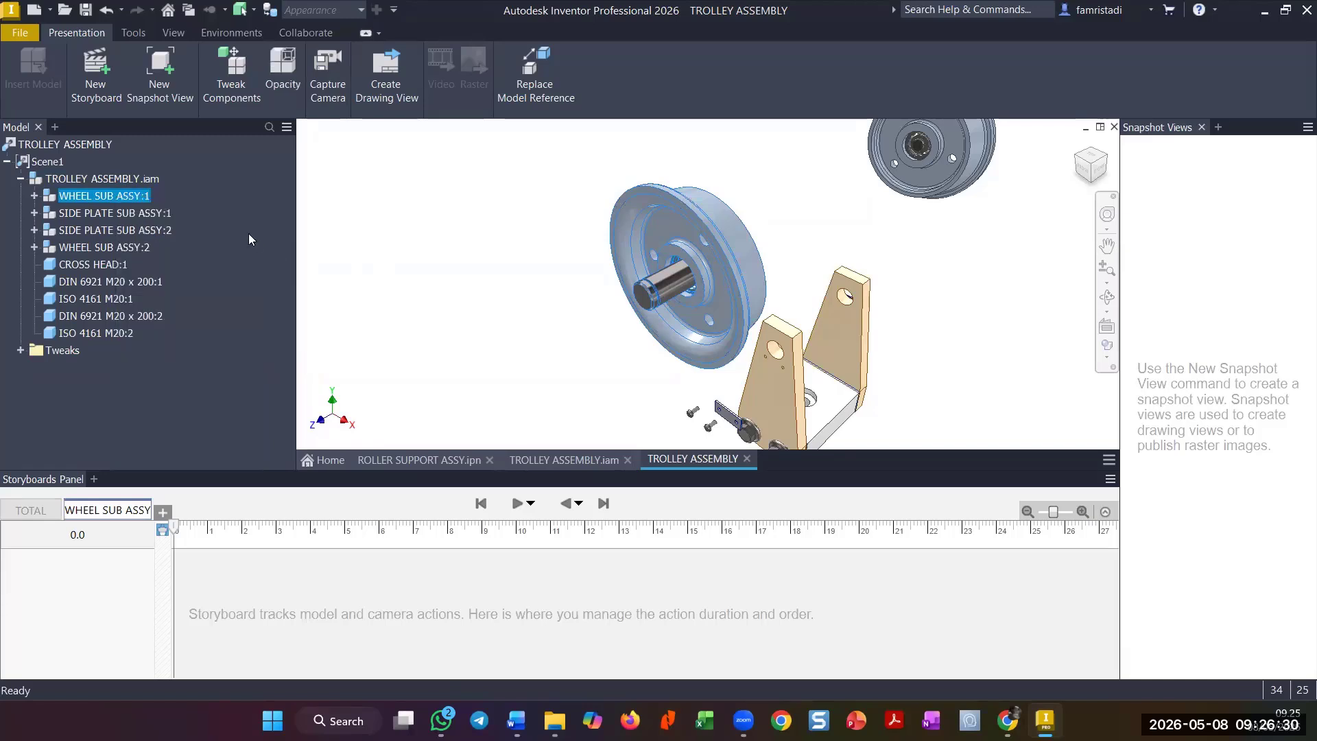
left_click(132, 214)
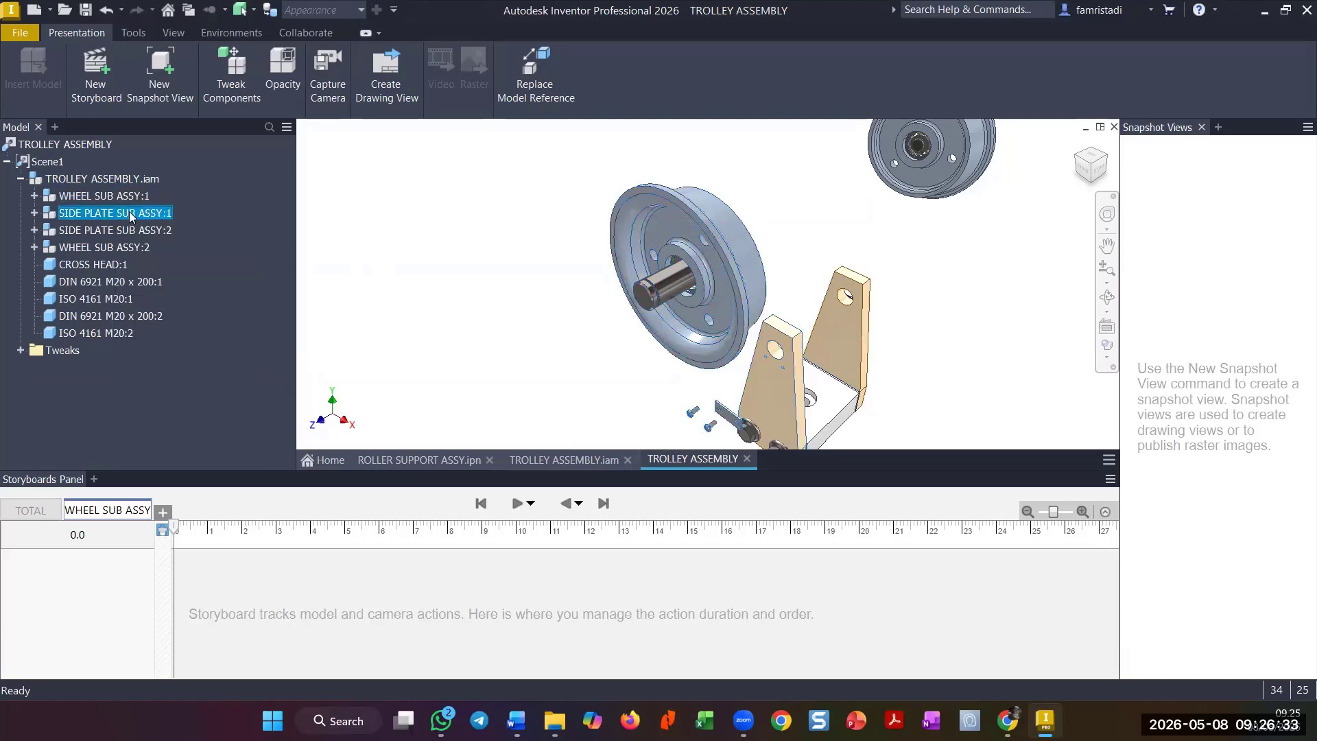
left_click(114, 332, "shift")
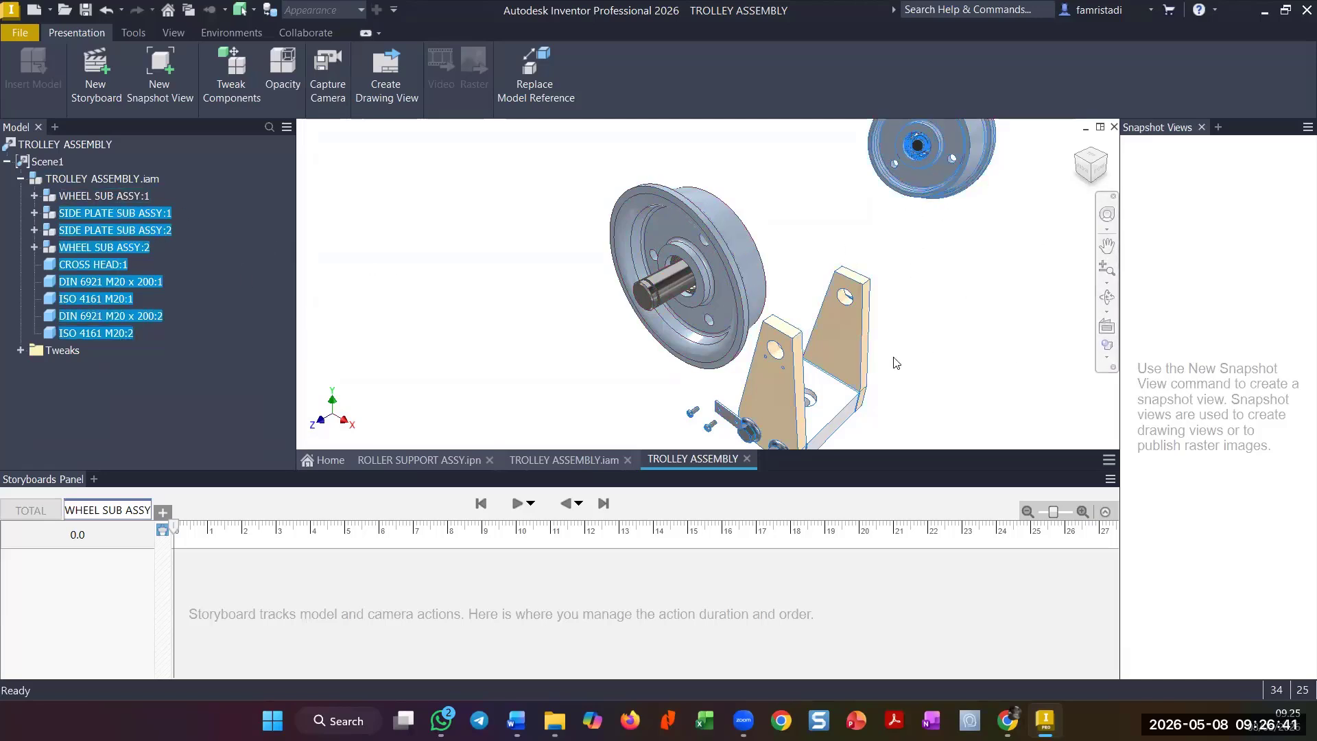
right_click(161, 214)
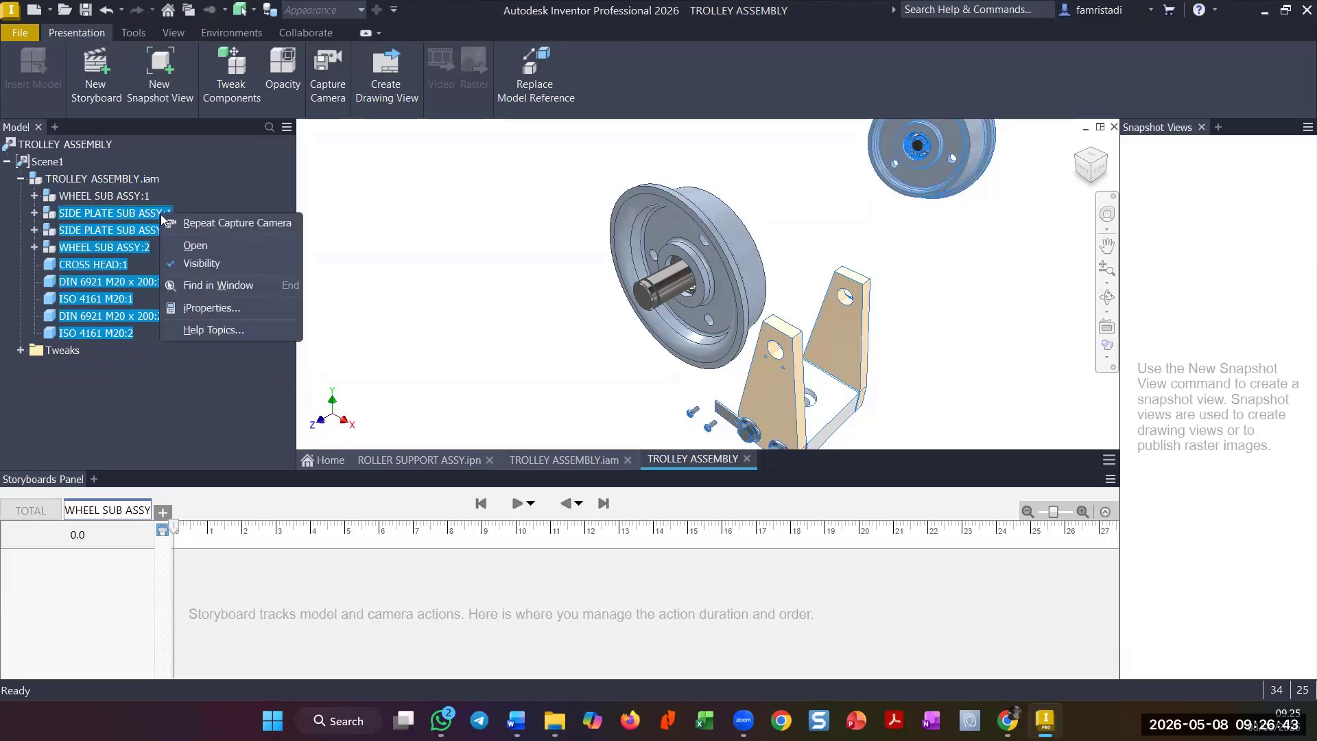
left_click(249, 267)
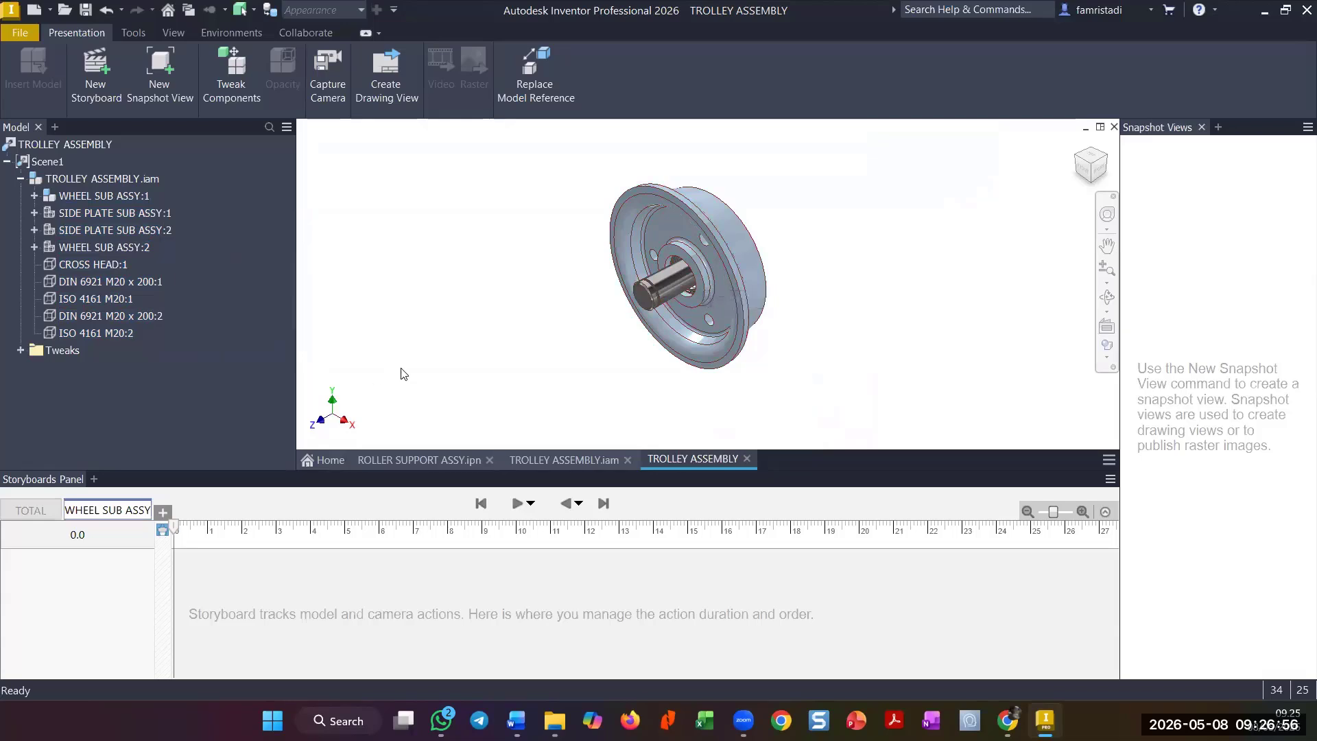
- Set the opacity of the trolley wheel to 50
left_click(685, 201)
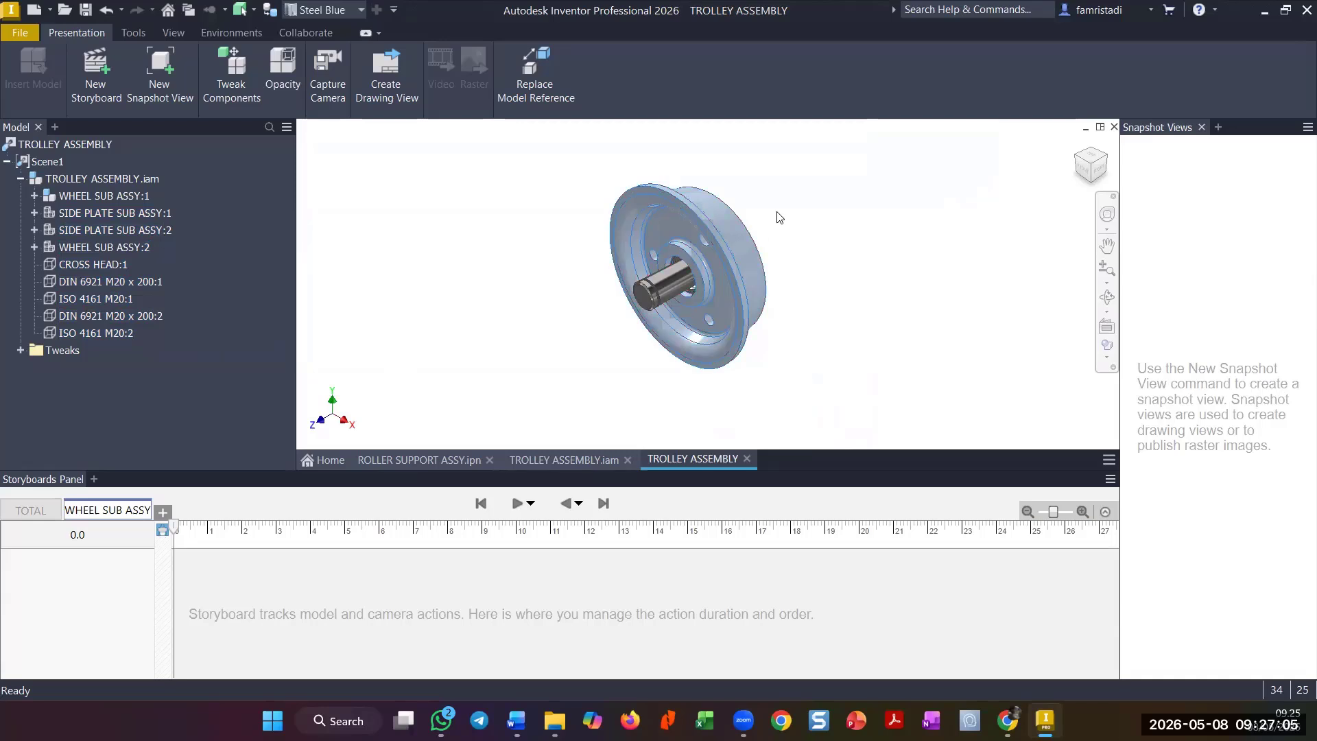
left_click(278, 64)
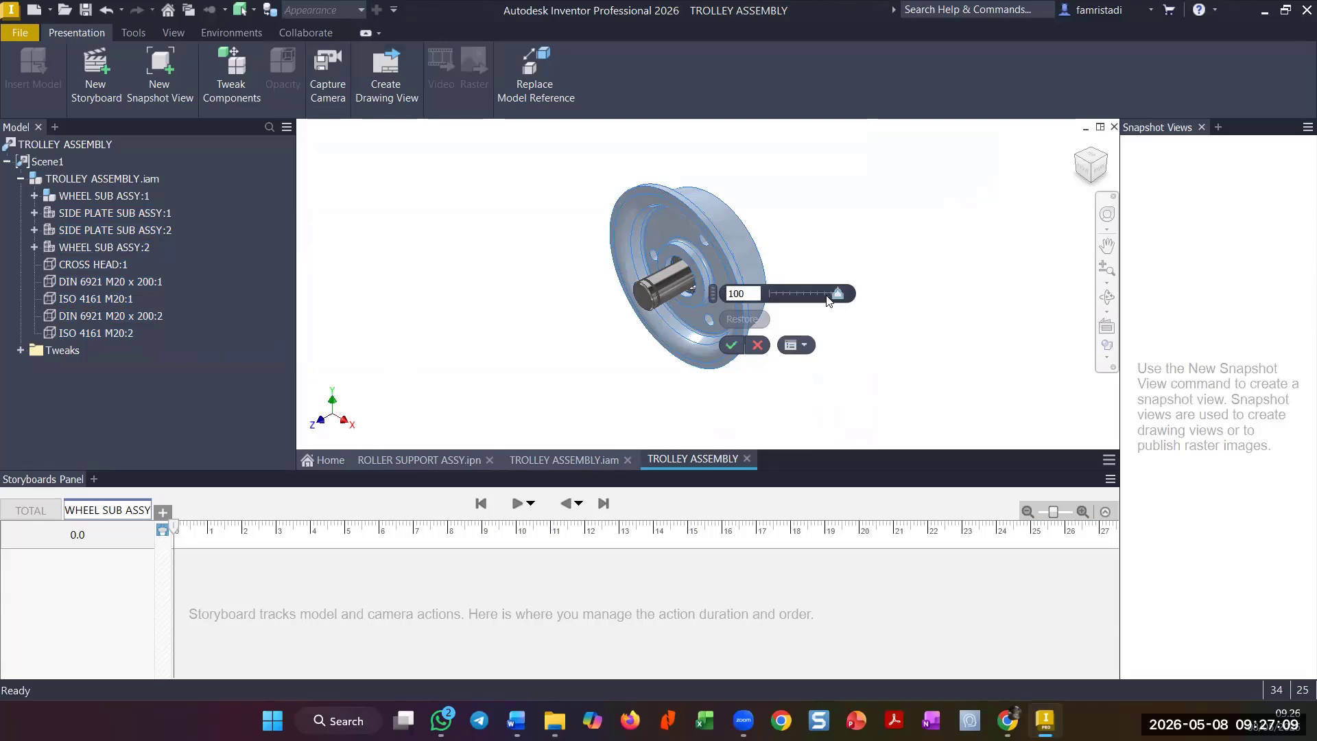
left_click_drag(828, 300, 801, 309)
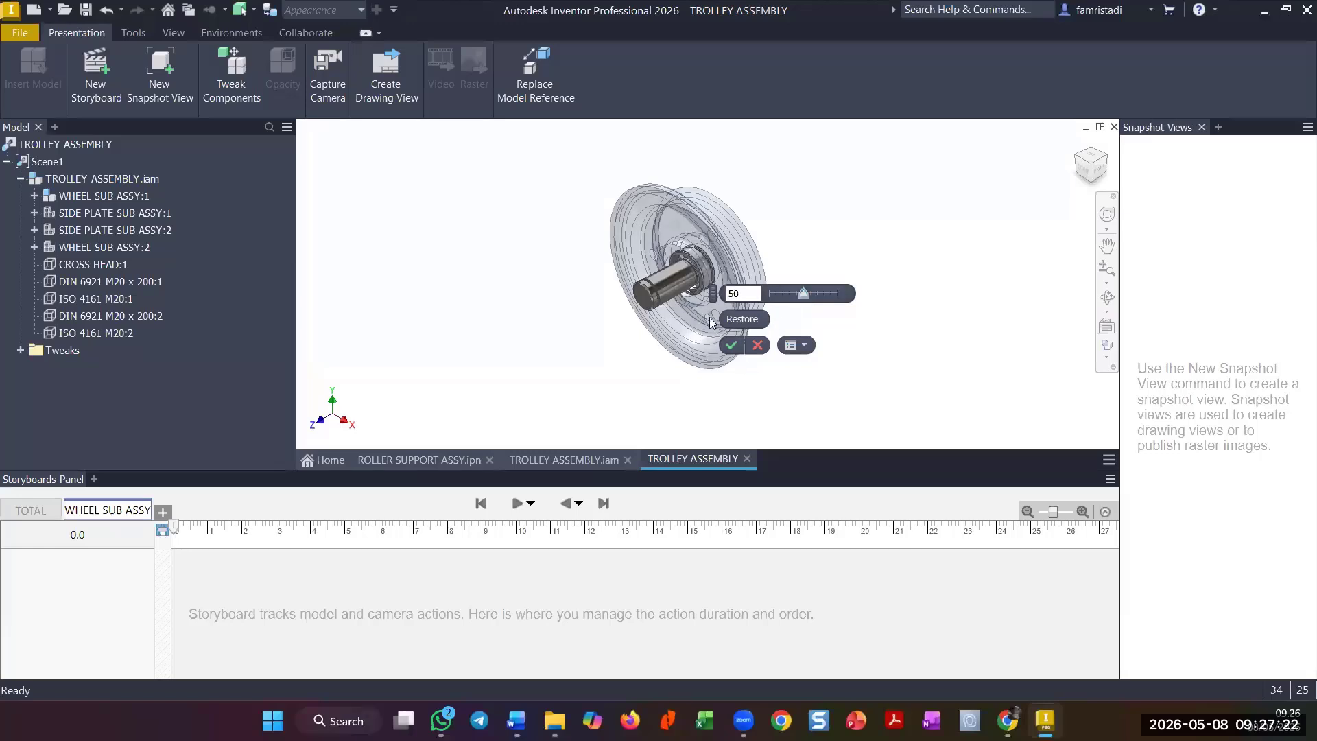
left_click(732, 345)
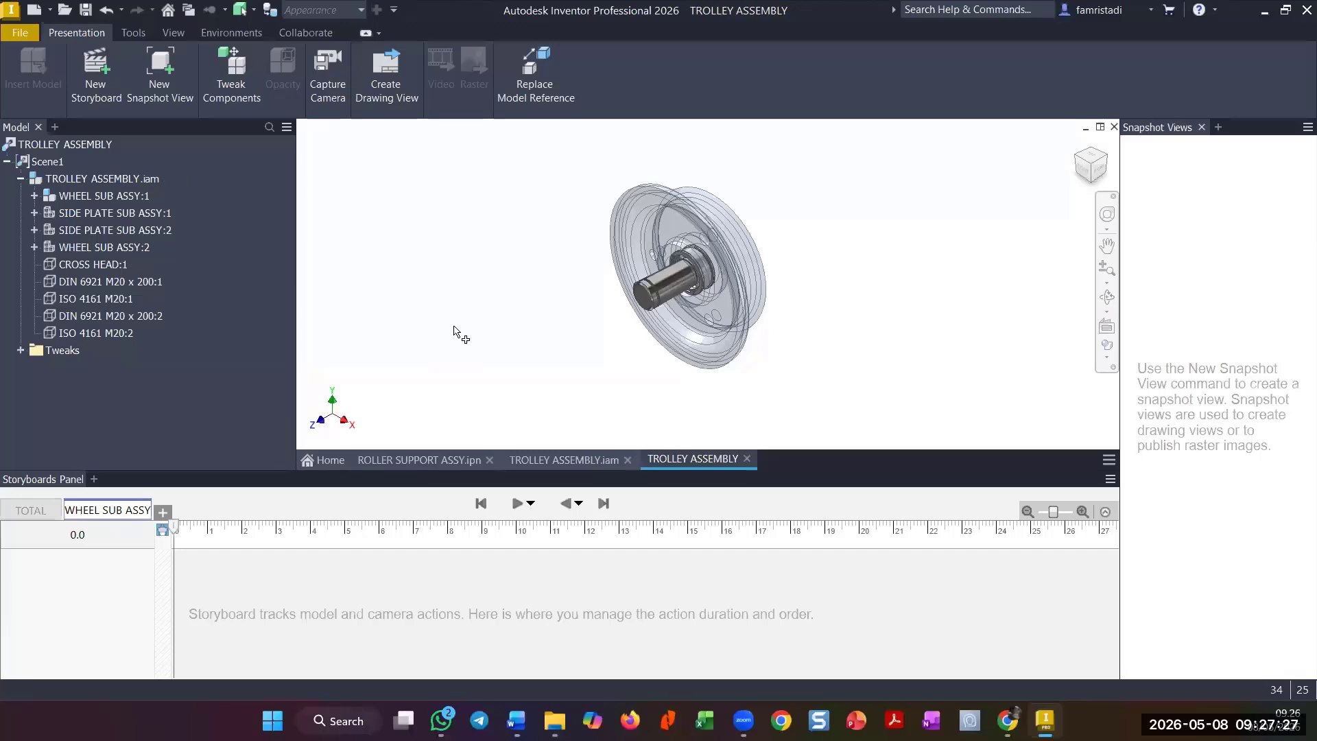
key("t")
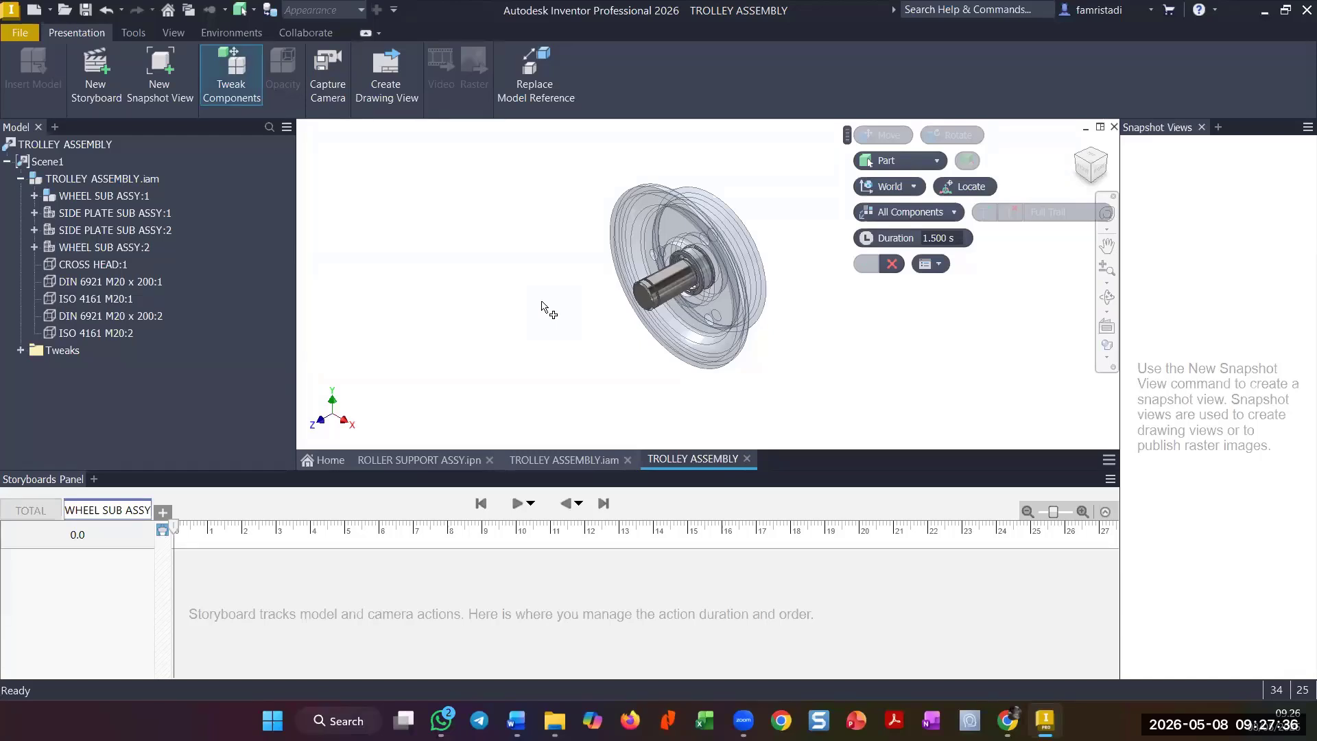
left_click(1099, 170)
scroll(716, 268, "down", 6)
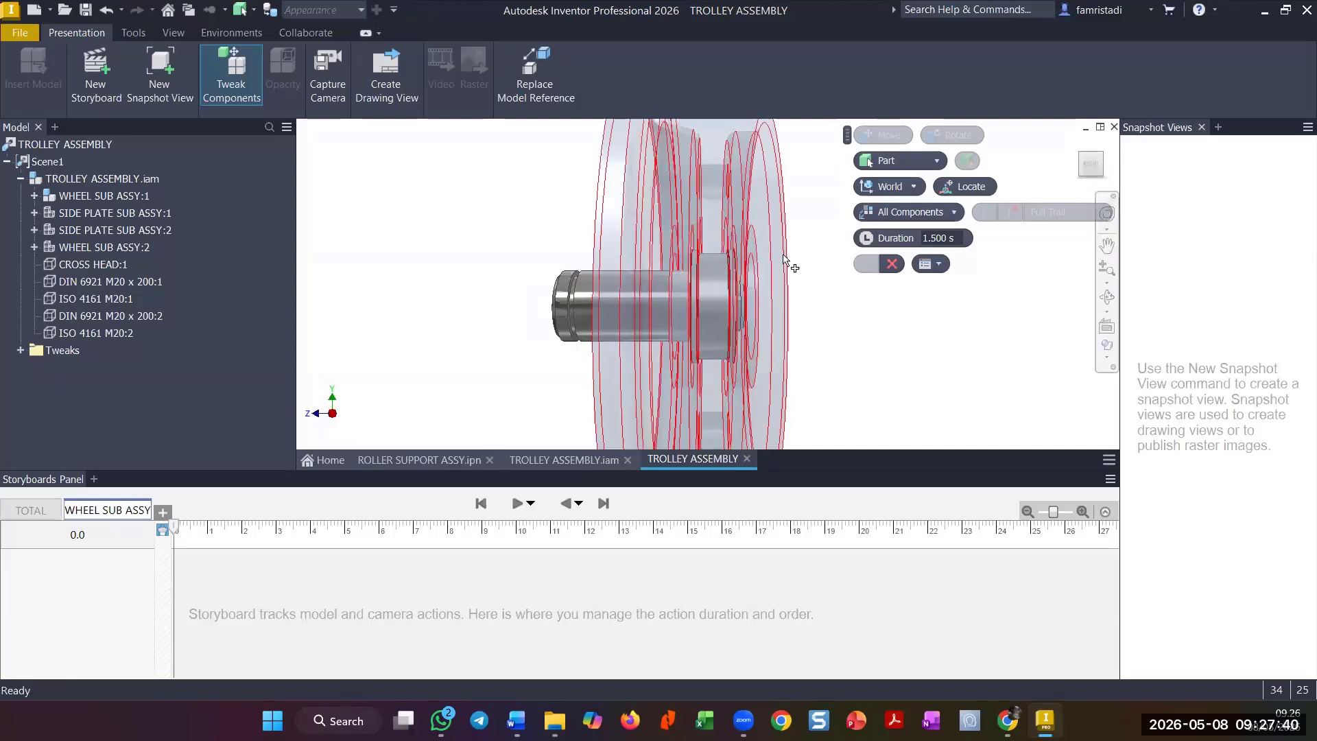
middle_click_drag(823, 321, 723, 336, "shift")
scroll(723, 336, "down", 2)
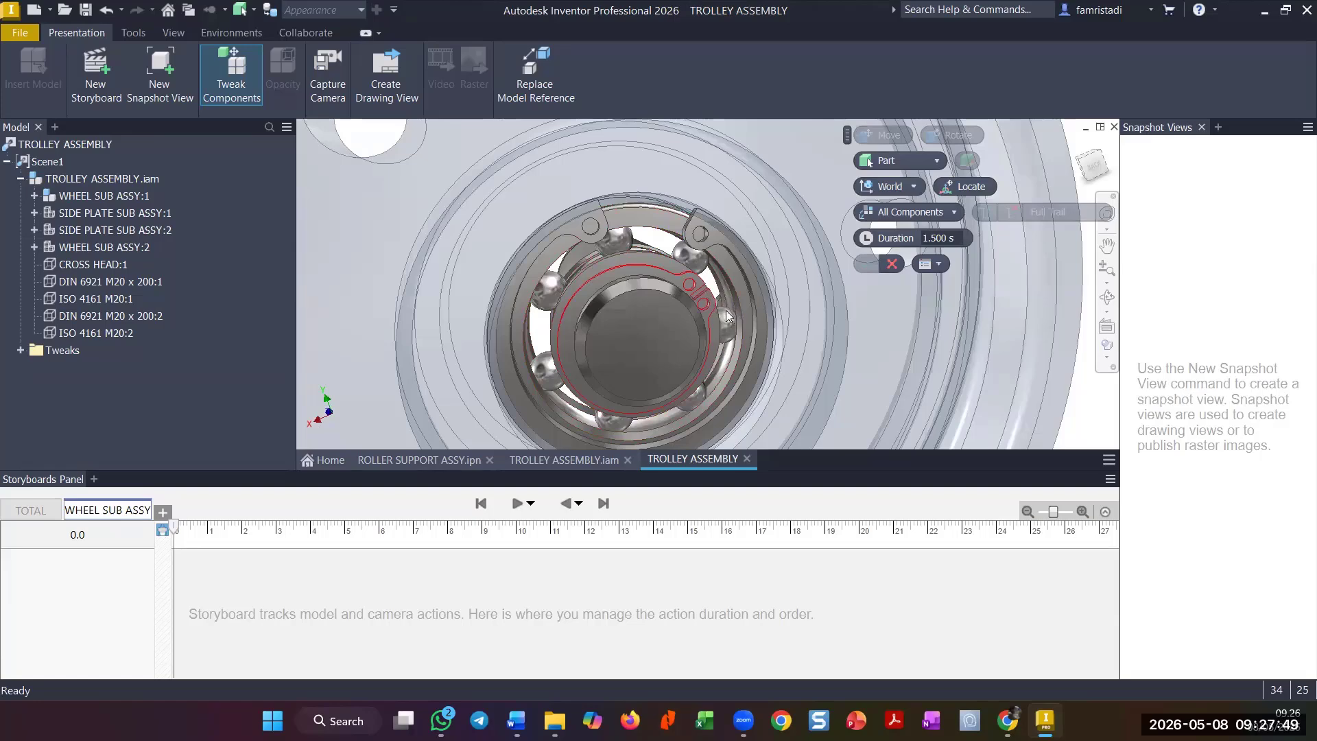
mouse_move(729, 309)
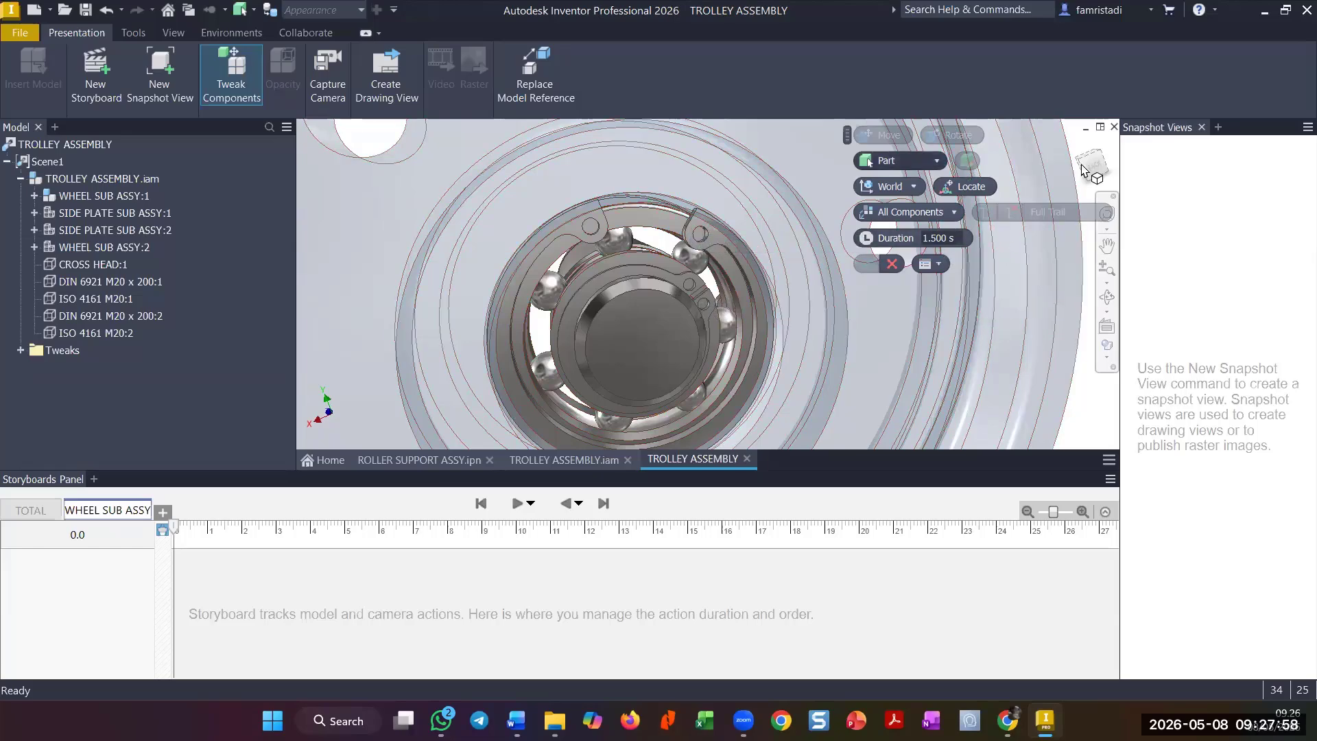
left_click(1078, 143)
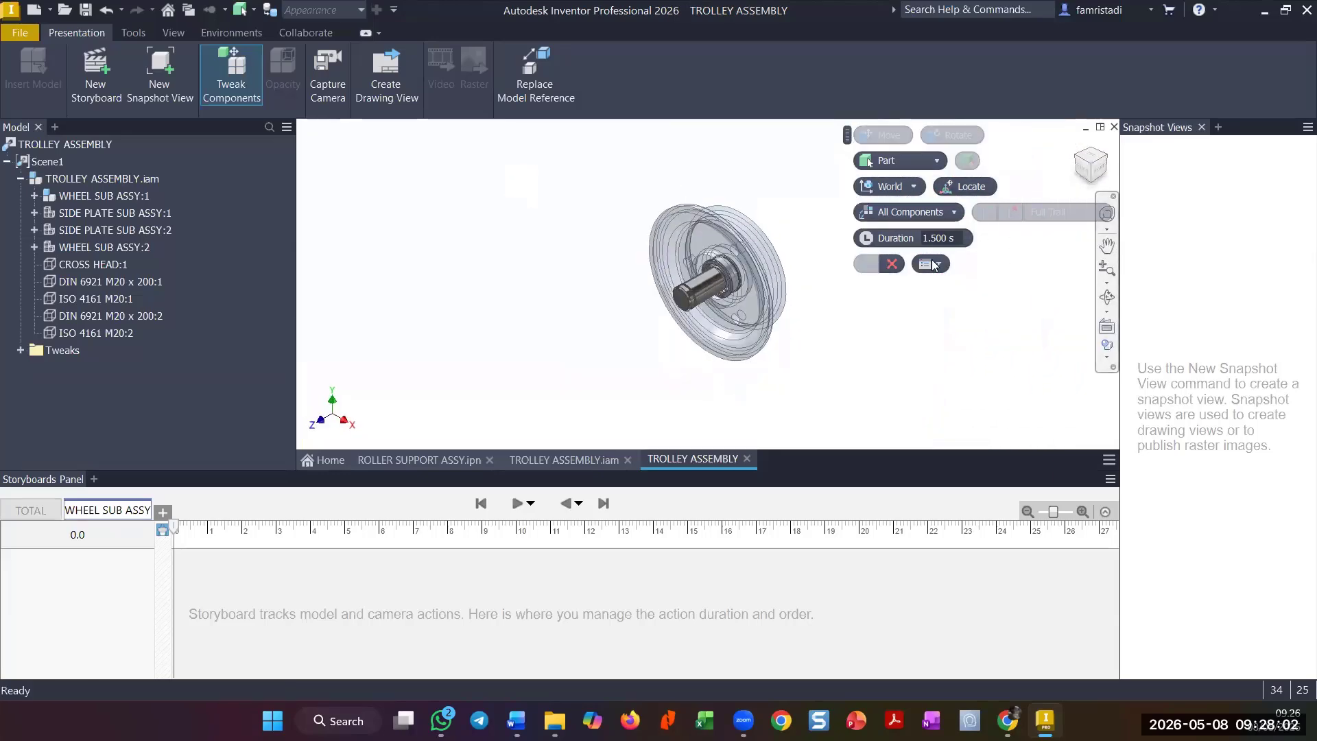
right_click(454, 255)
left_click(386, 254)
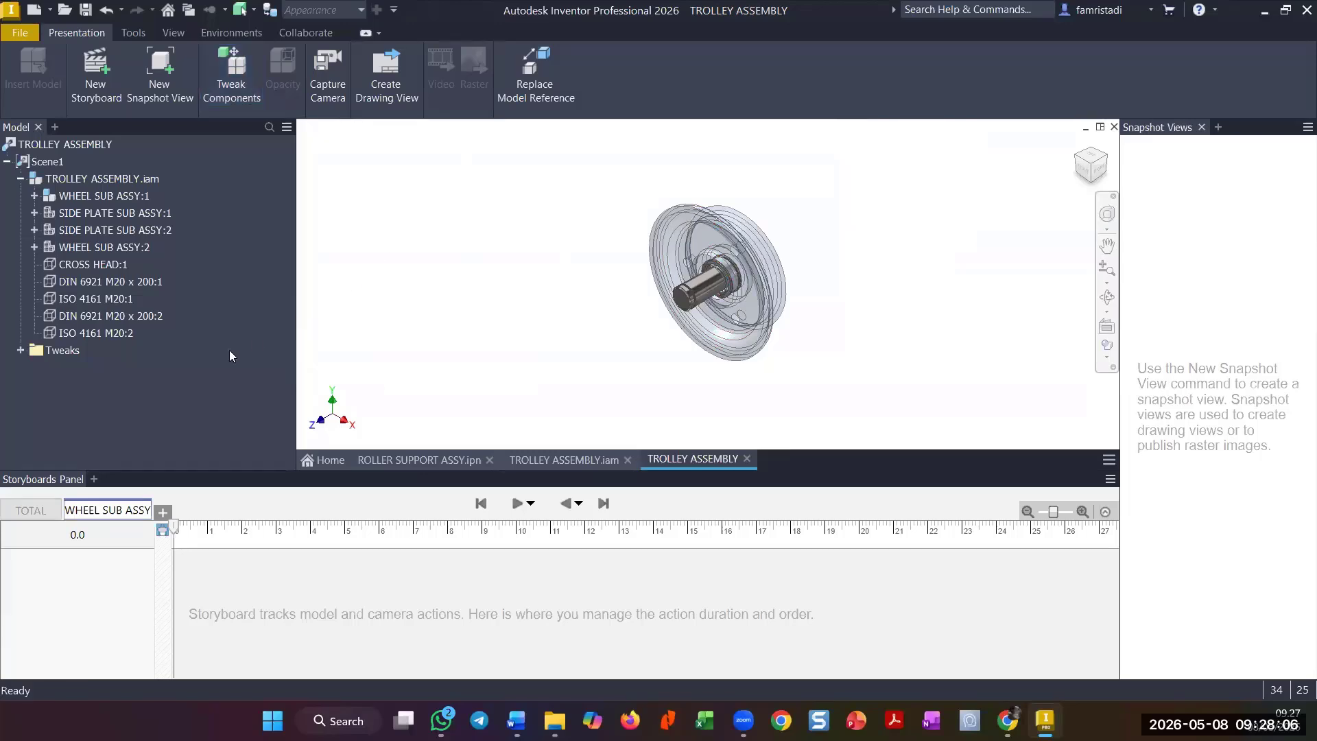
- Tweak the IS 3075-1 axle circlip in WHEEL SUB ASSY:1 about 188 mm along negative Z with a 1.5 s duration
left_click(114, 333)
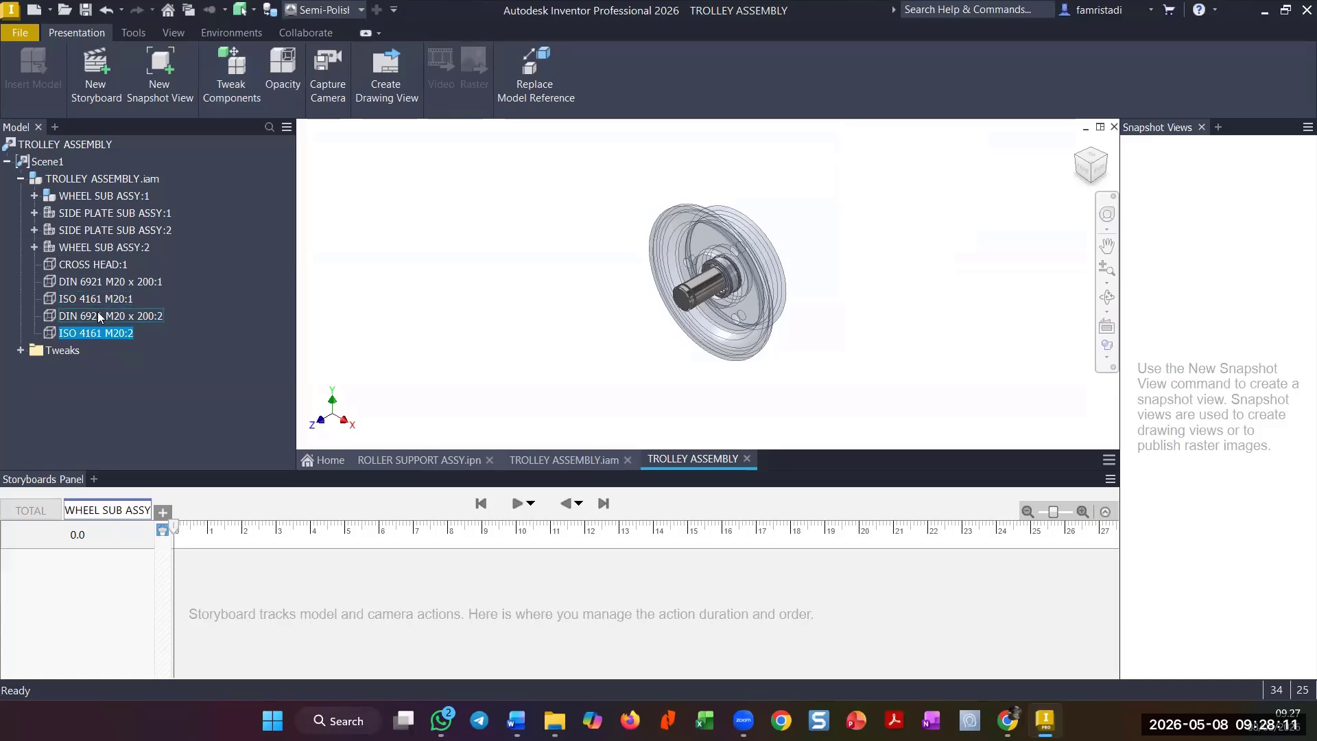
left_click(33, 196)
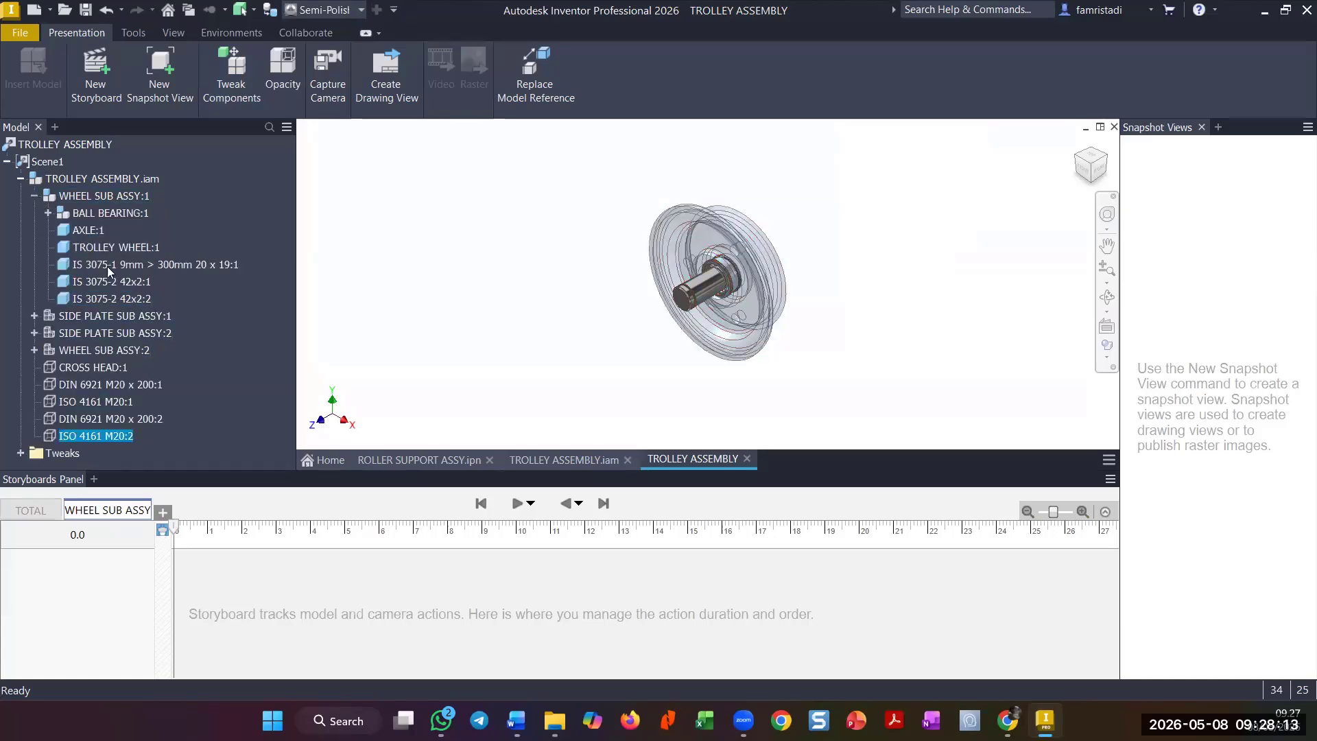
left_click(127, 297)
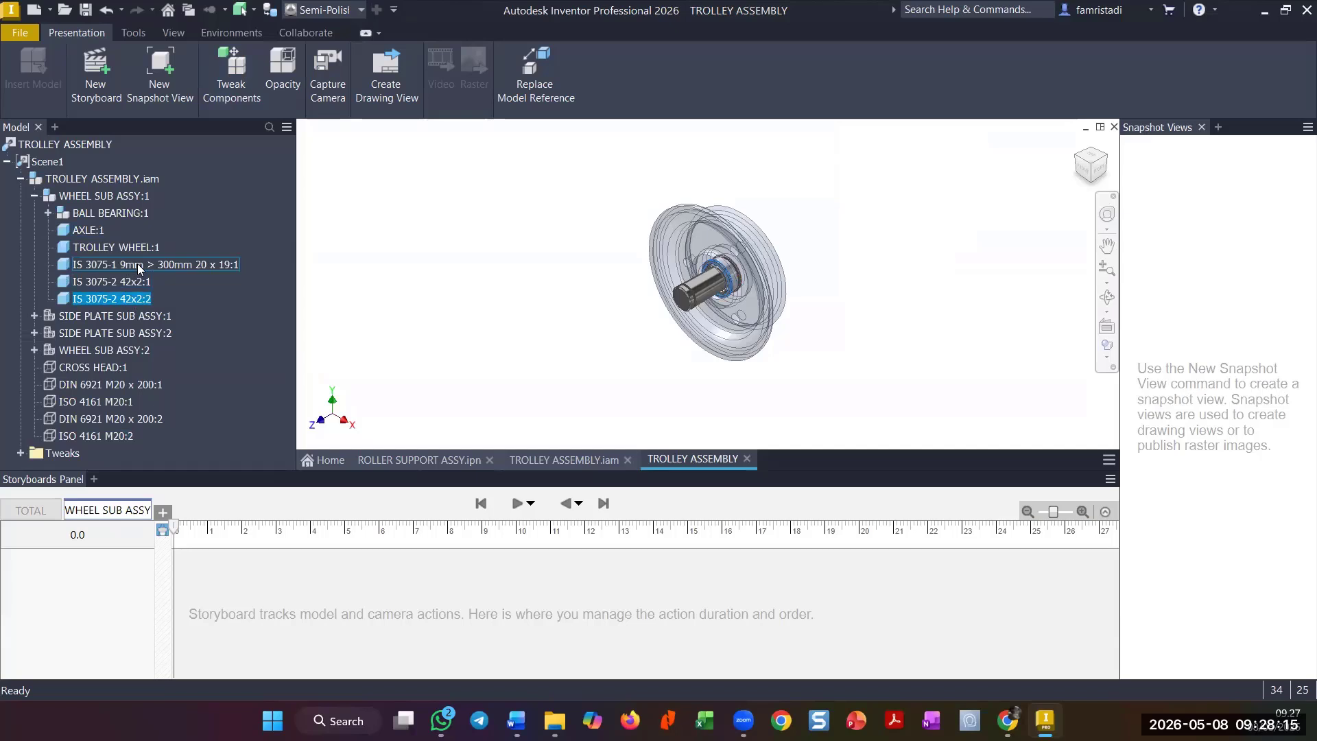
left_click(186, 263)
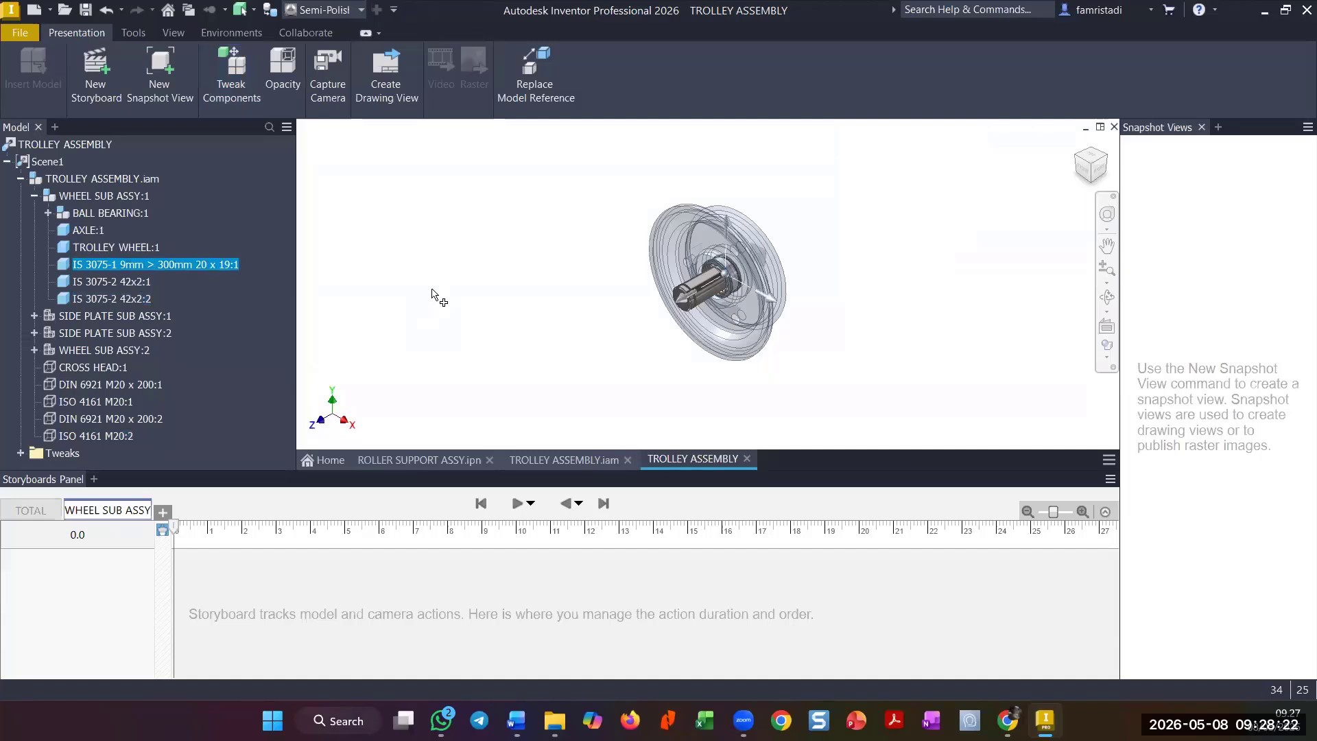
key("t")
left_click_drag(770, 277, 813, 270)
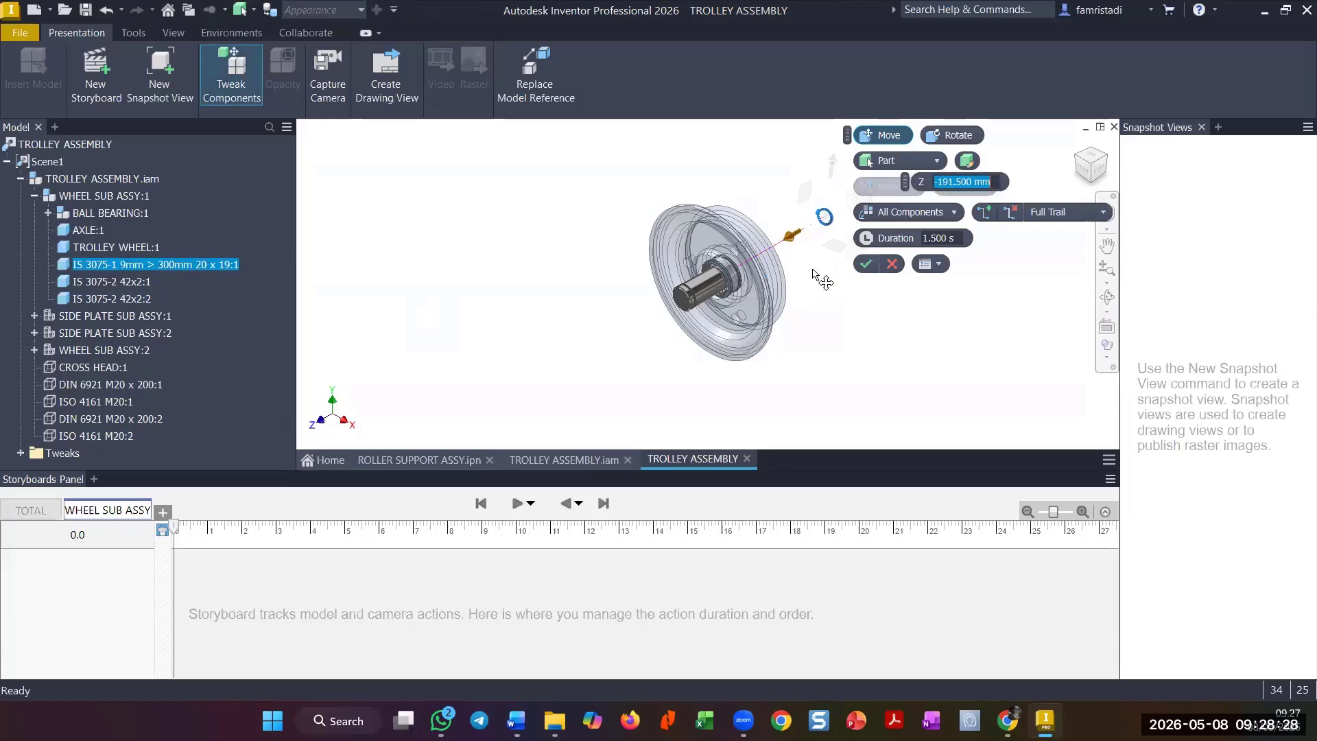
left_click(866, 264)
- Tweak the circlip IS 3075-2 42x2:1 143.5 mm along negative Z with a 1.5 s duration
left_click(131, 281)
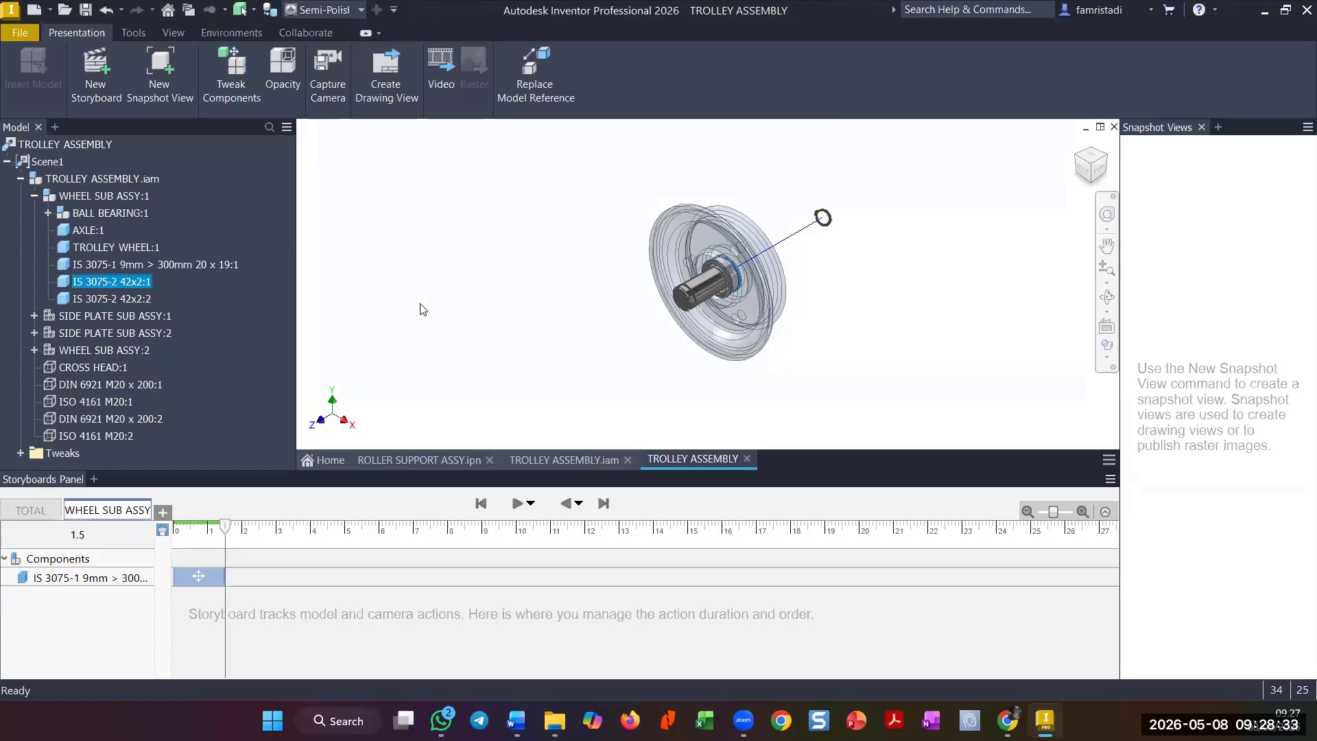
key("t")
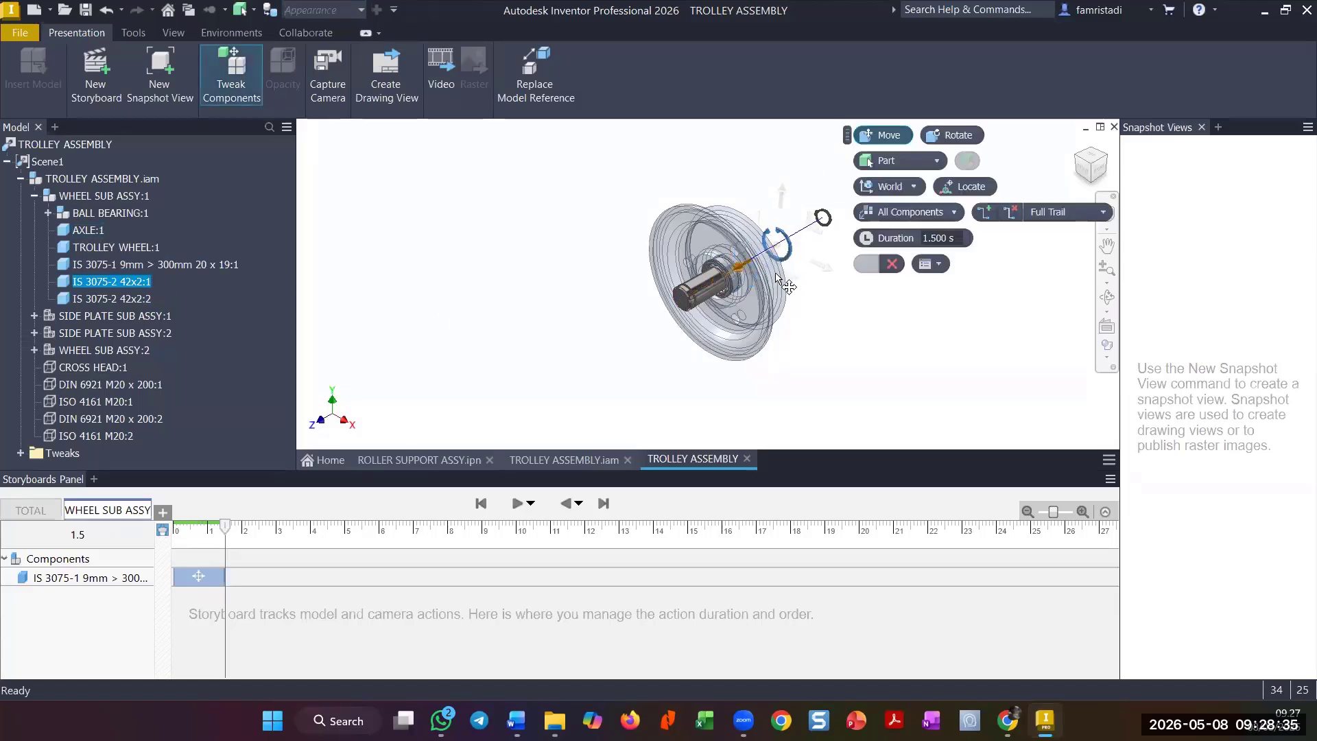
left_click_drag(777, 278, 785, 279)
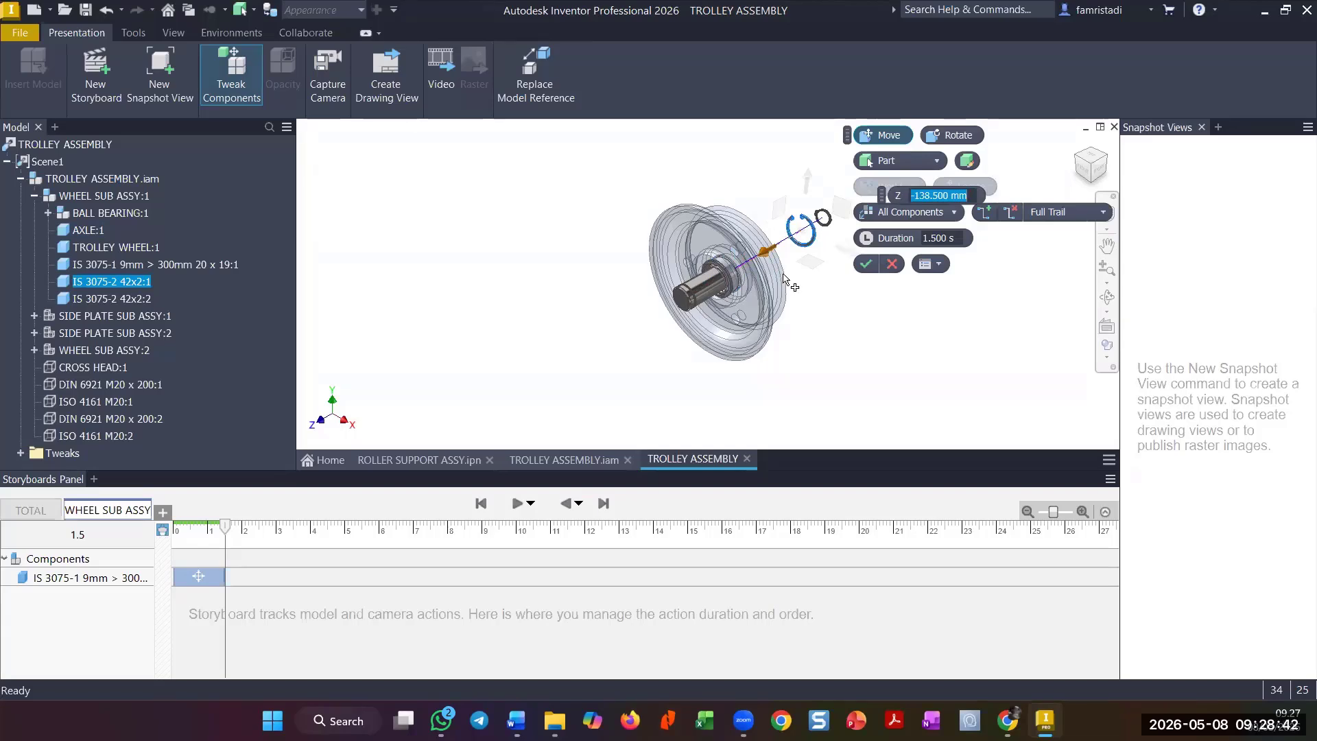
left_click_drag(770, 259, 773, 257)
left_click(866, 264)
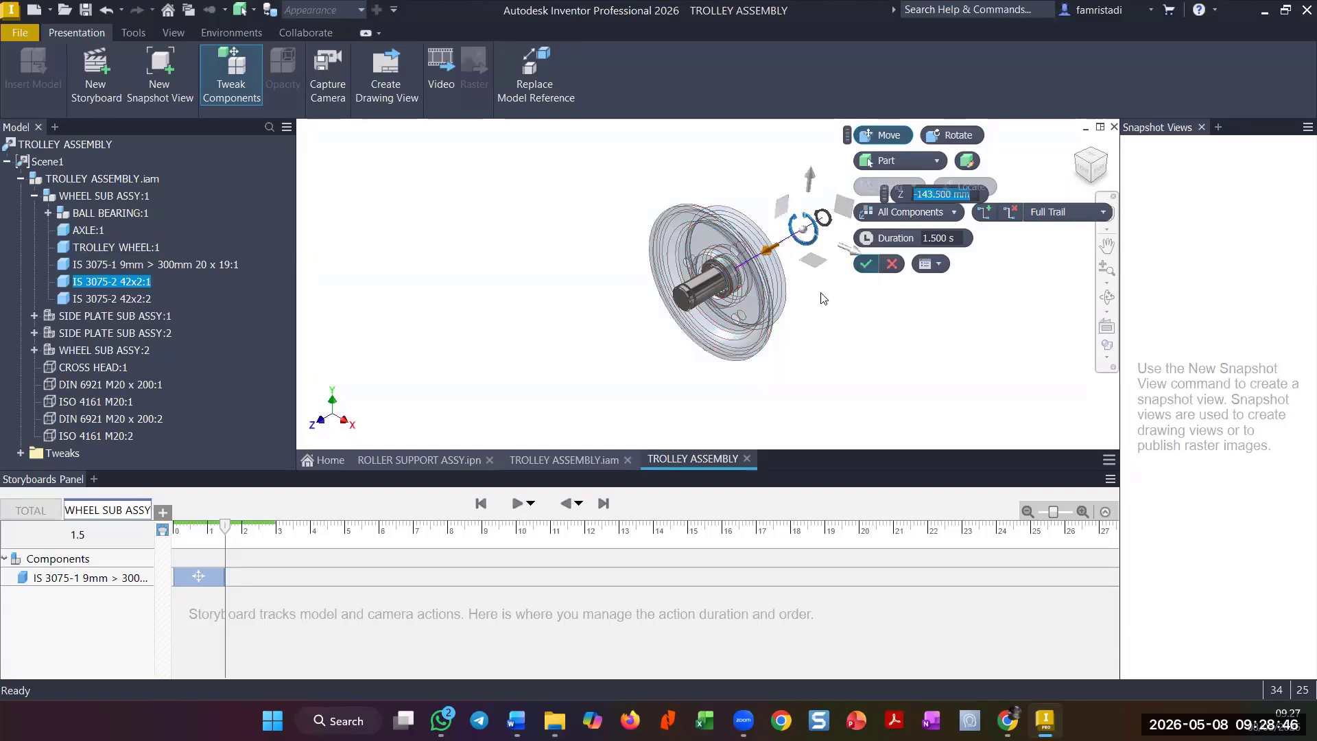
- Tweak the circlip IS 3075-2 42x2:2 about 120 mm along negative Z with a 1.5 s duration
left_click(116, 296)
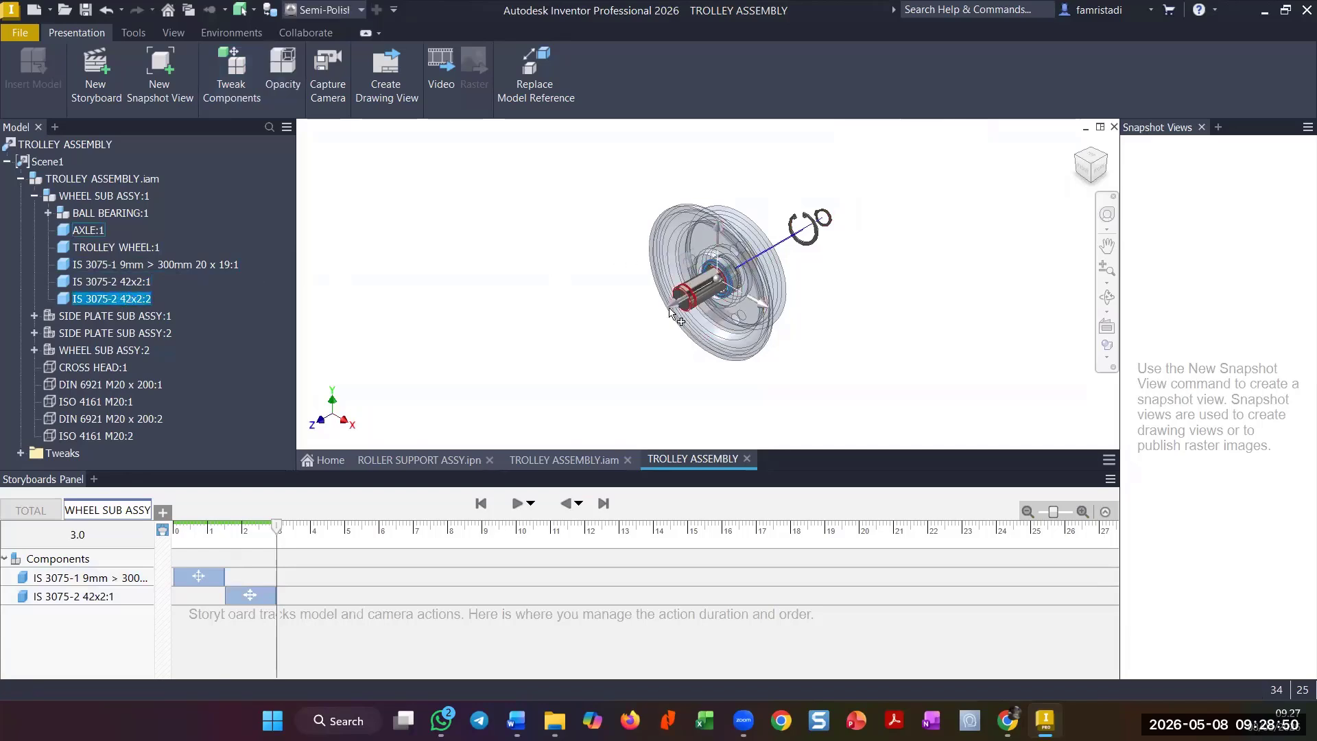
key("t")
left_click_drag(754, 280, 760, 280)
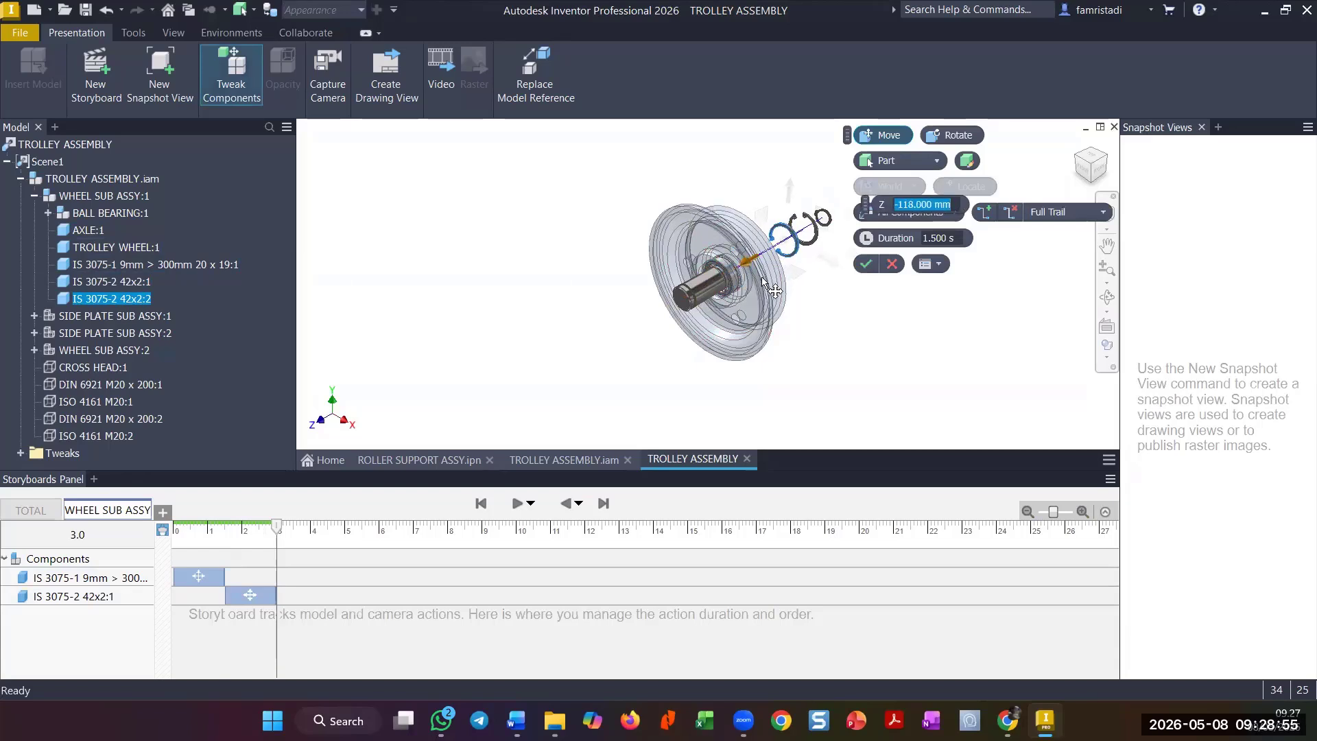
left_click(866, 264)
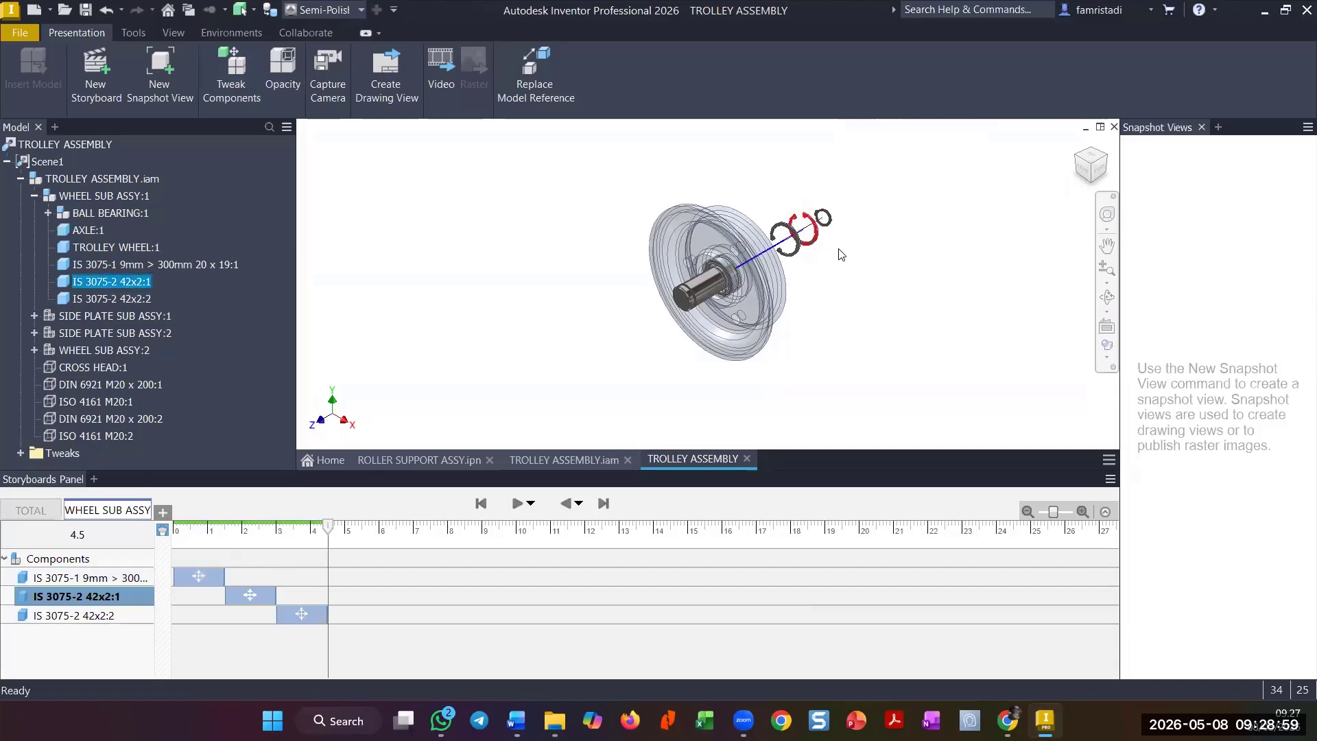
- Lengthen the existing tweak of the IS 3075-1 axle circlip to about 221 mm
left_click(22, 453)
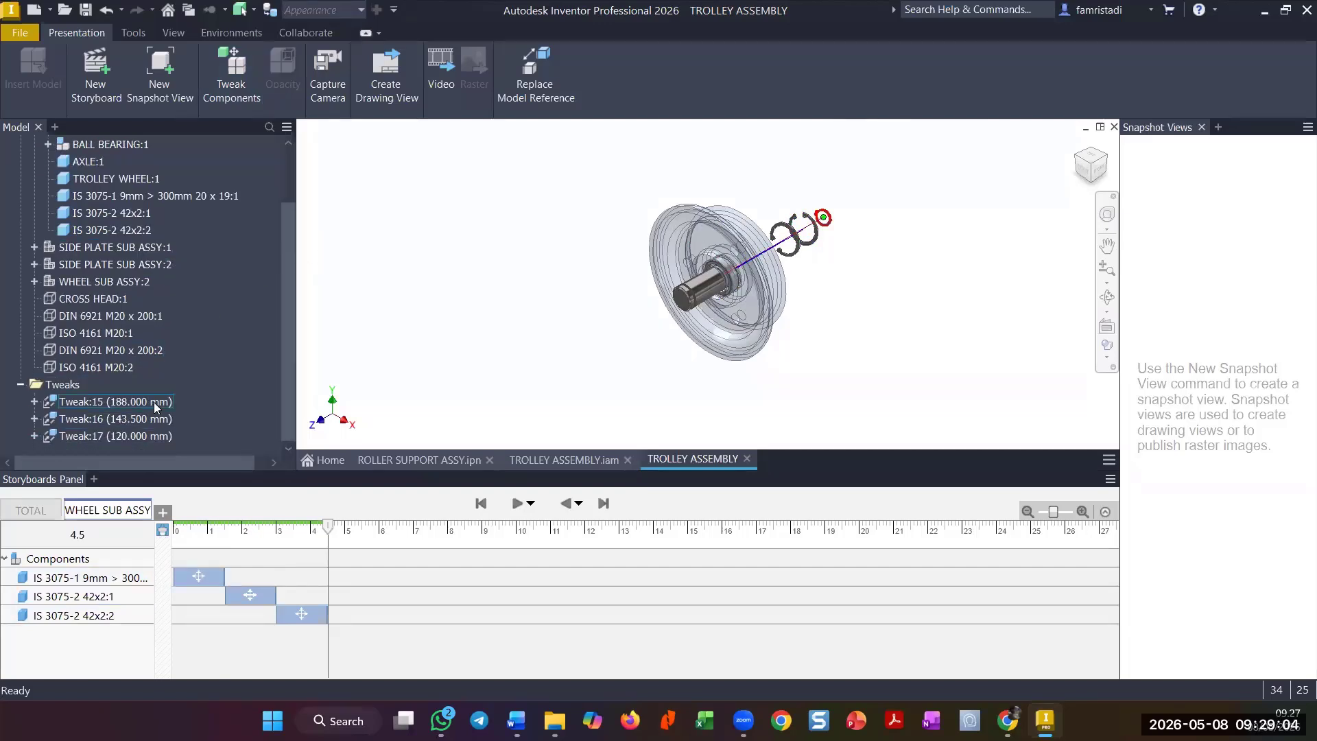
double_click(153, 402)
left_click_drag(827, 219, 837, 209)
- Lengthen the existing tweak of the circlip IS 3075-2 42x2:1 to about 163 mm
double_click(144, 411)
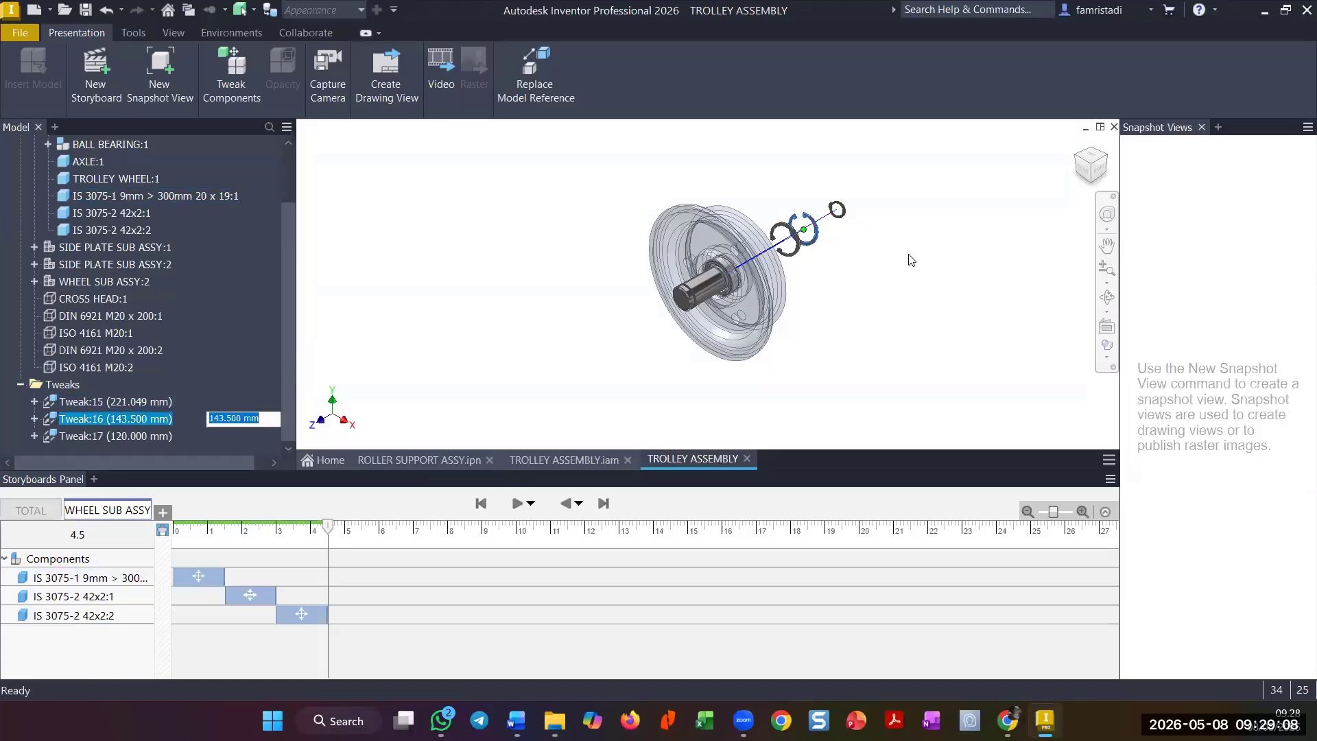
left_click_drag(806, 233, 814, 223)
right_click(466, 342)
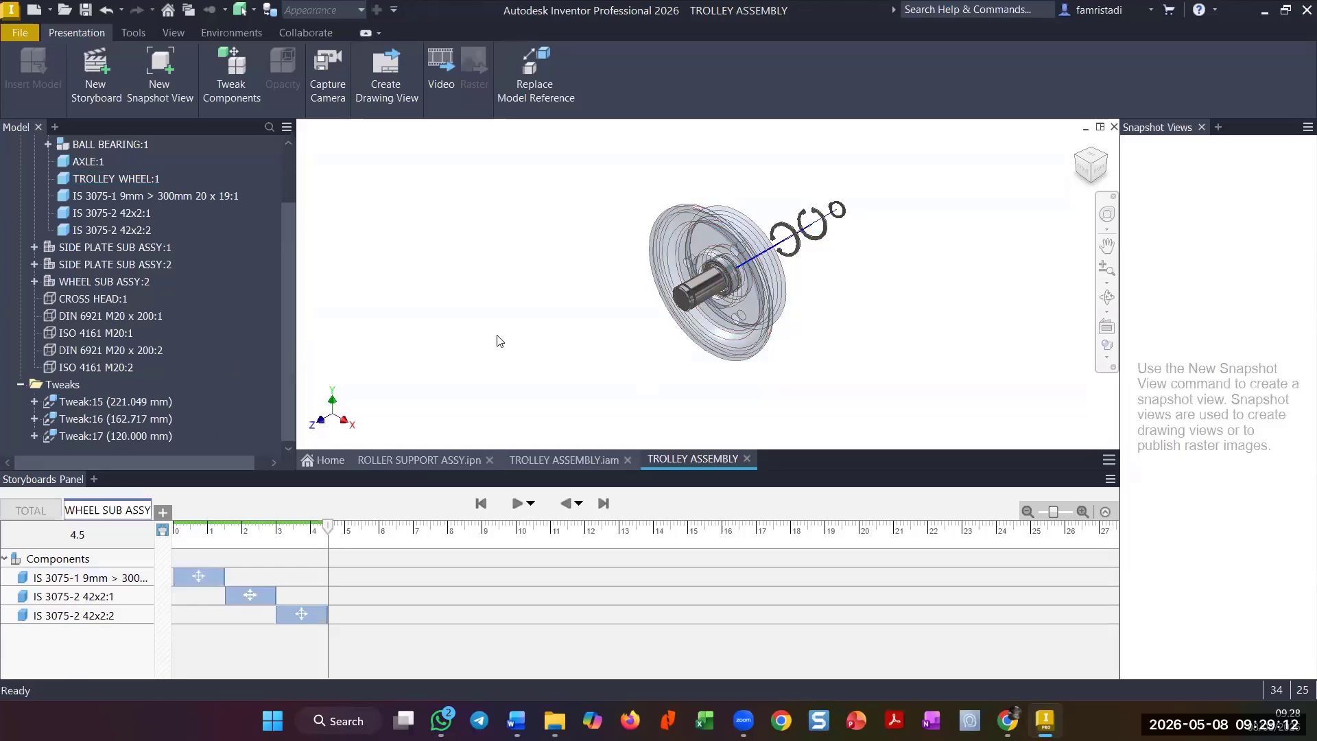
left_click(467, 343)
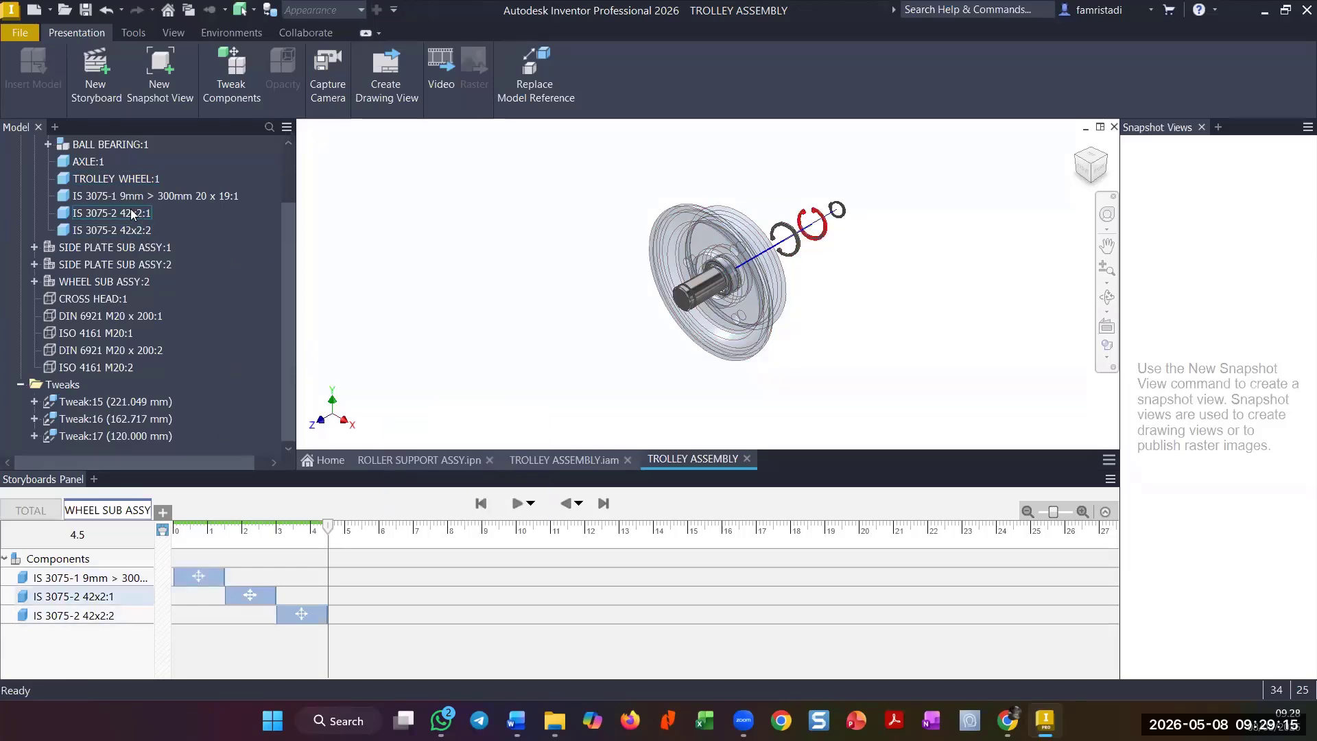
- Tweak AXLE:1 and BALL BEARING:1 of WHEEL SUB ASSY:1 together 105.5 mm along positive Z with a 1.5 s duration
left_click(99, 163)
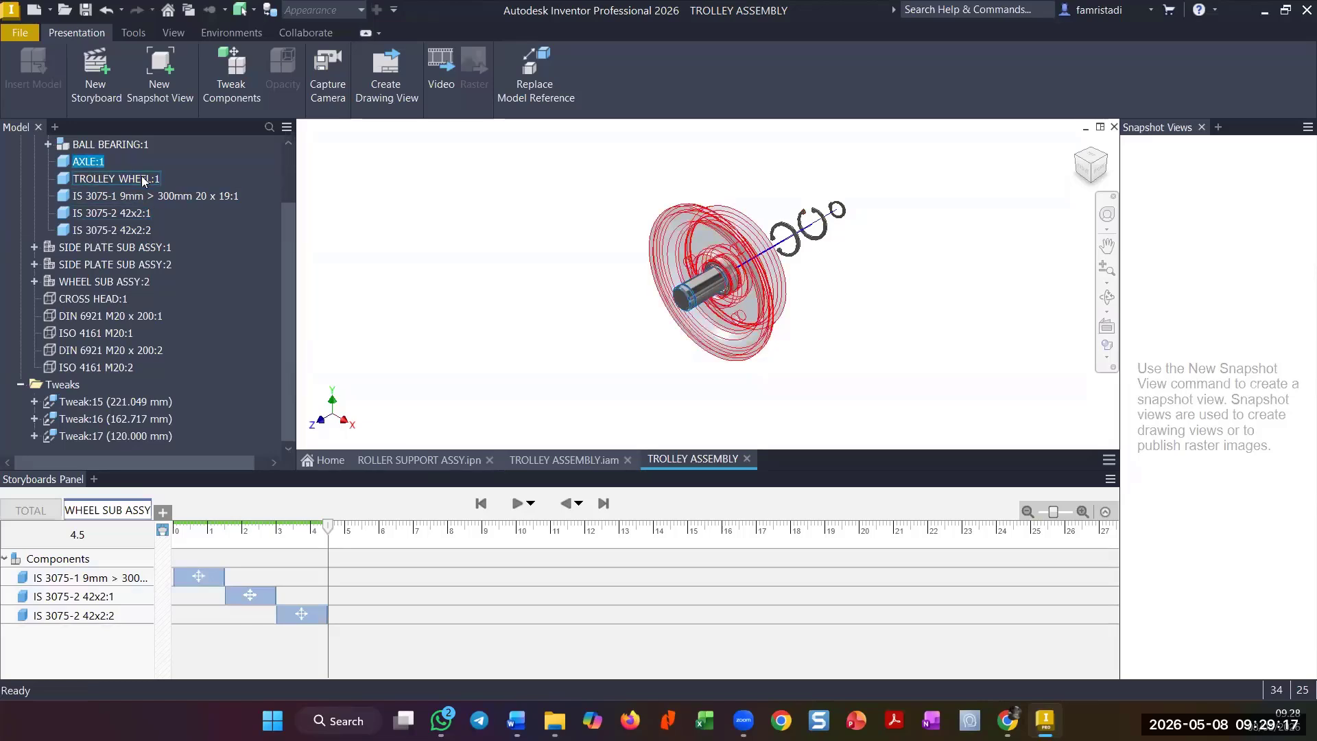
scroll(158, 190, "up", 1)
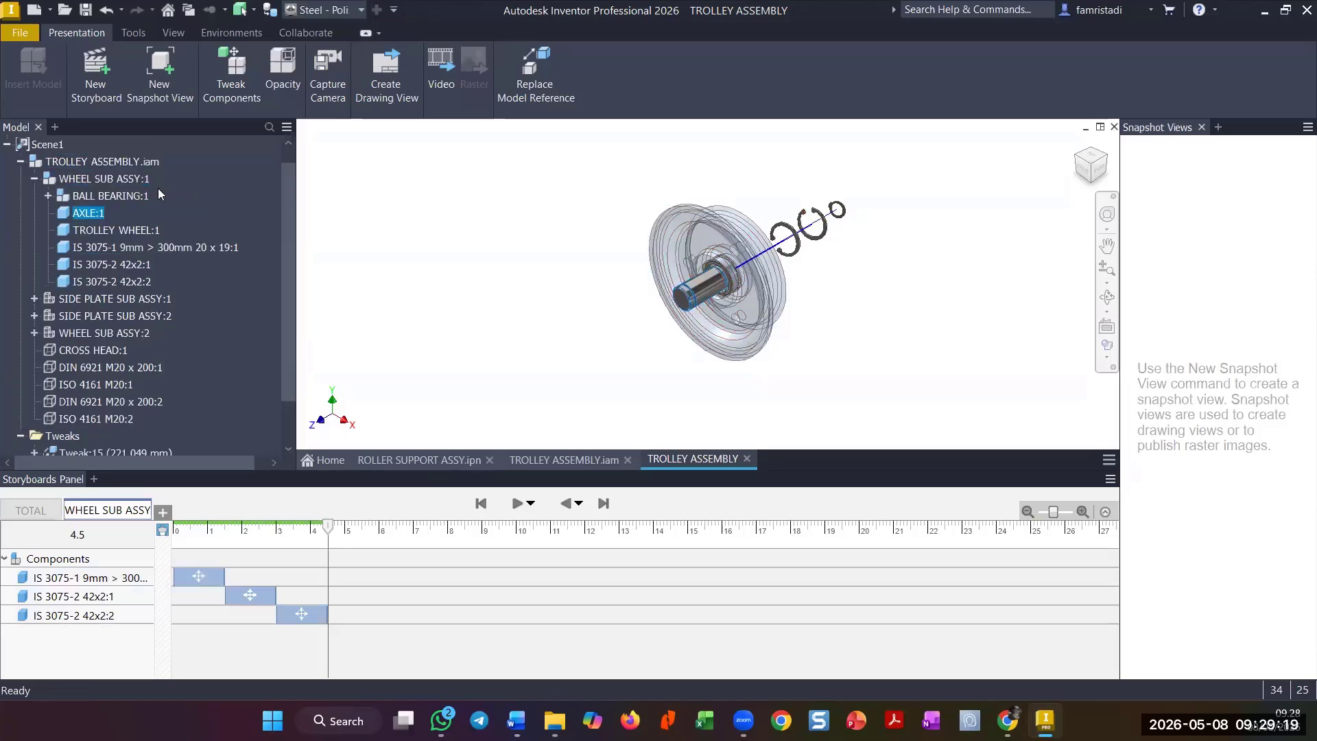
scroll(158, 194, "up", 1)
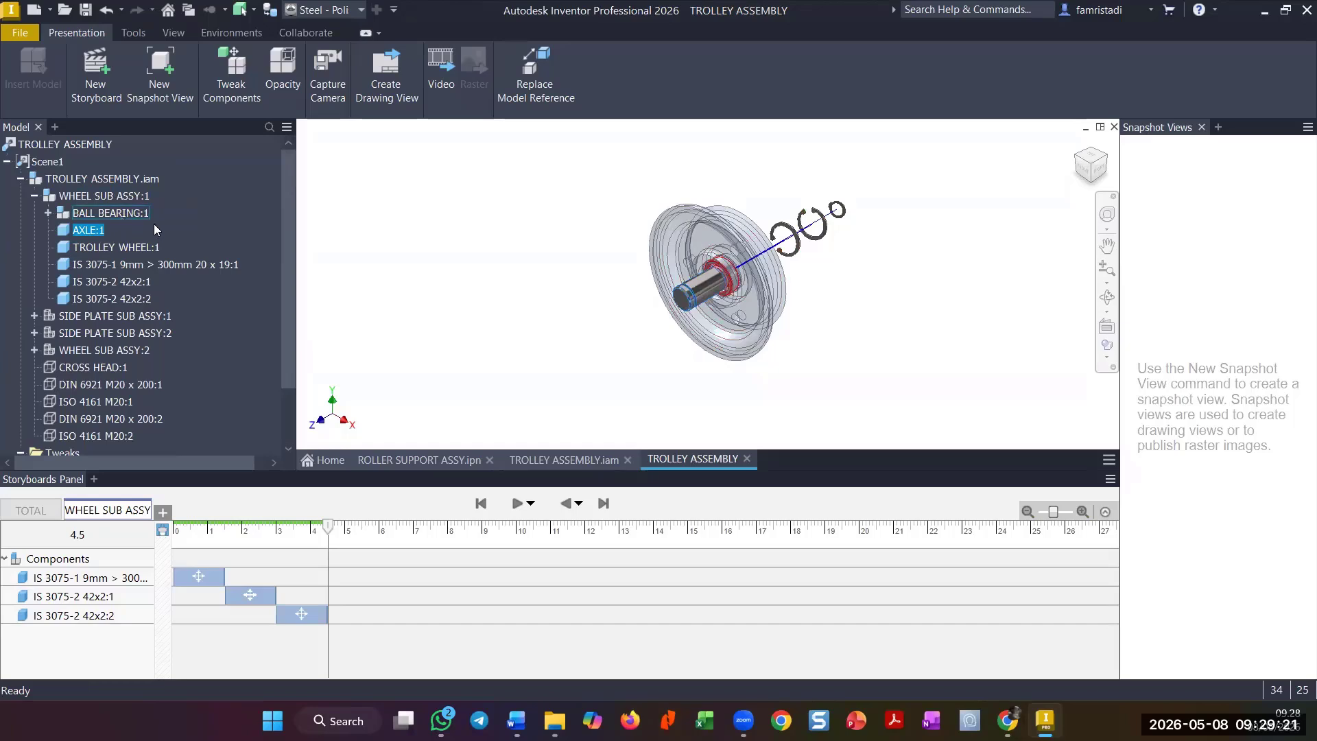
left_click(48, 211)
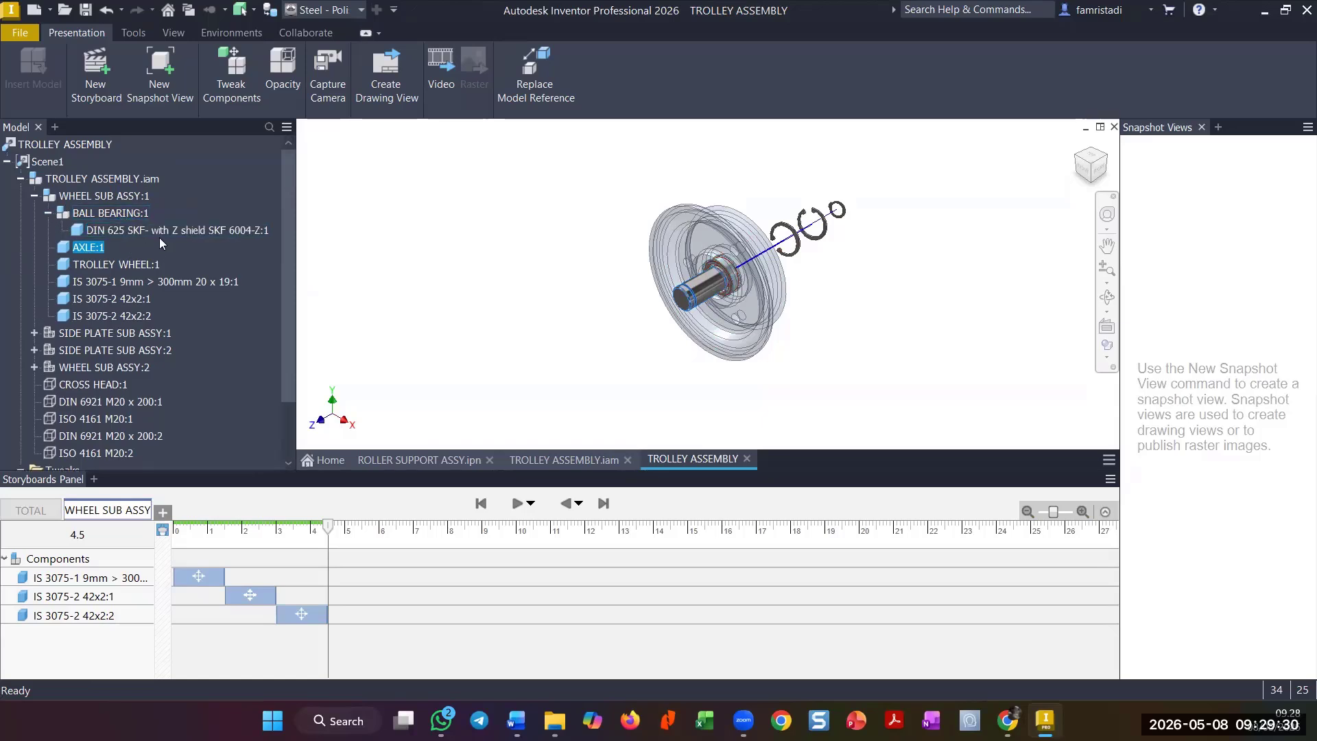
left_click(49, 213)
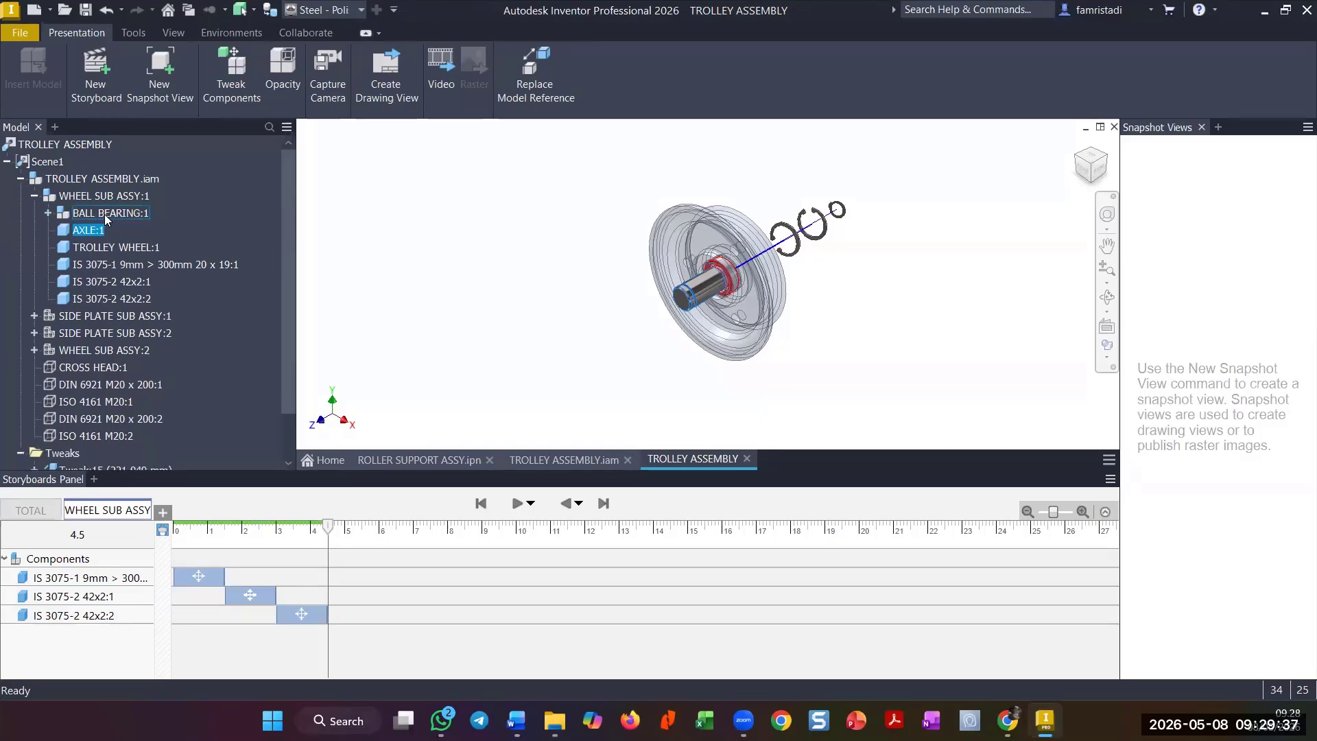
left_click(106, 215, "ctrl")
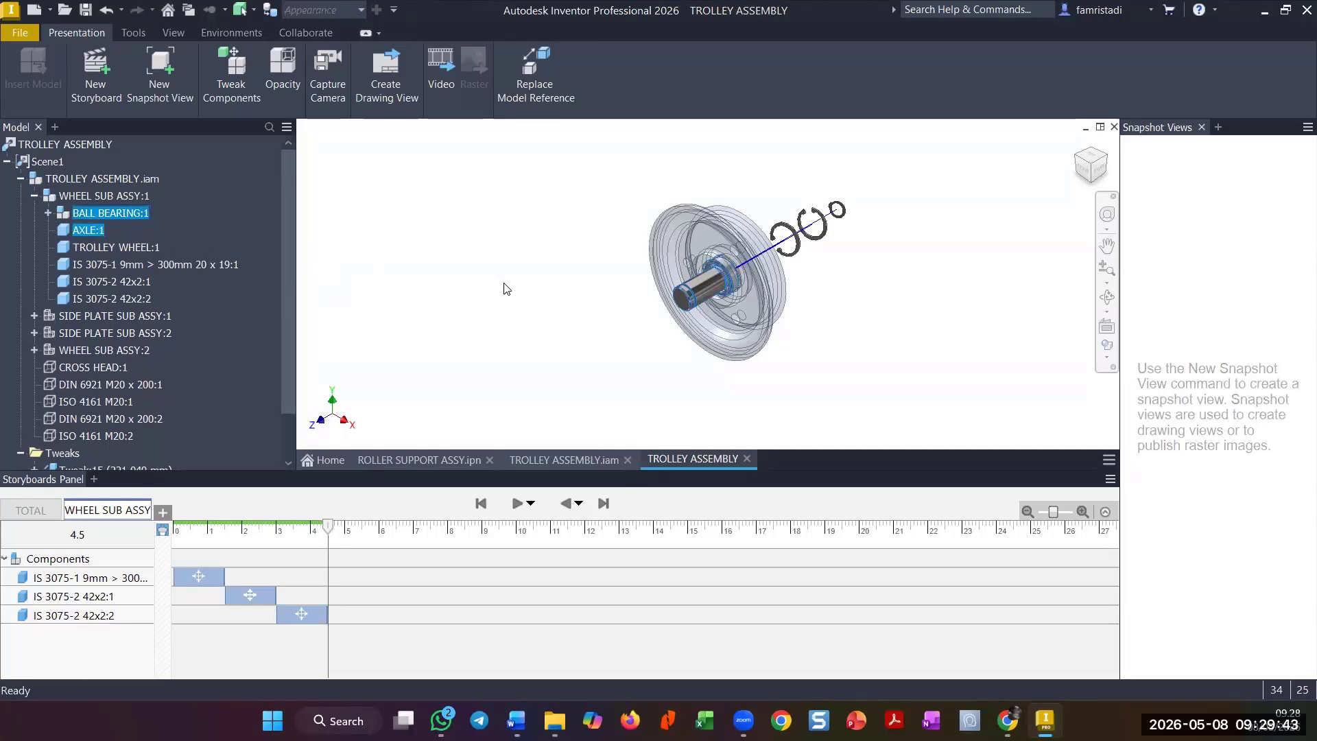
key("t")
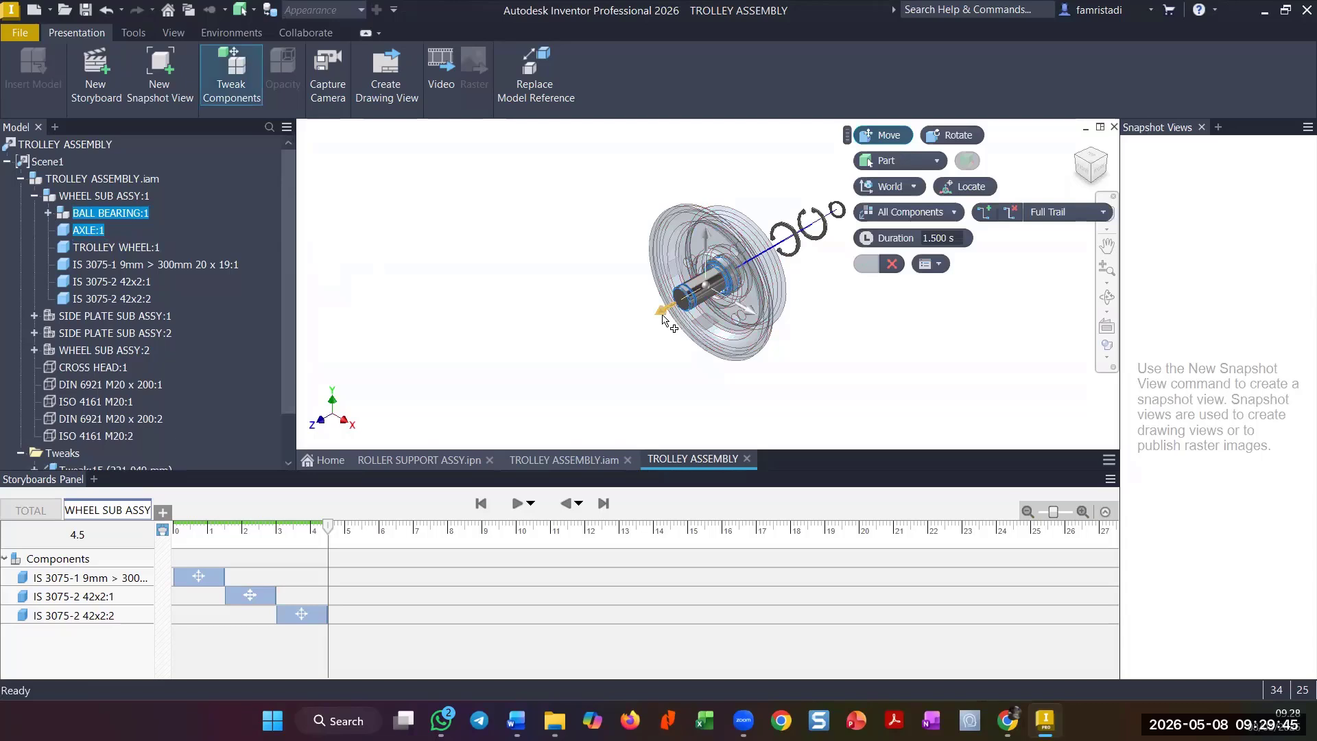
left_click_drag(663, 316, 565, 359)
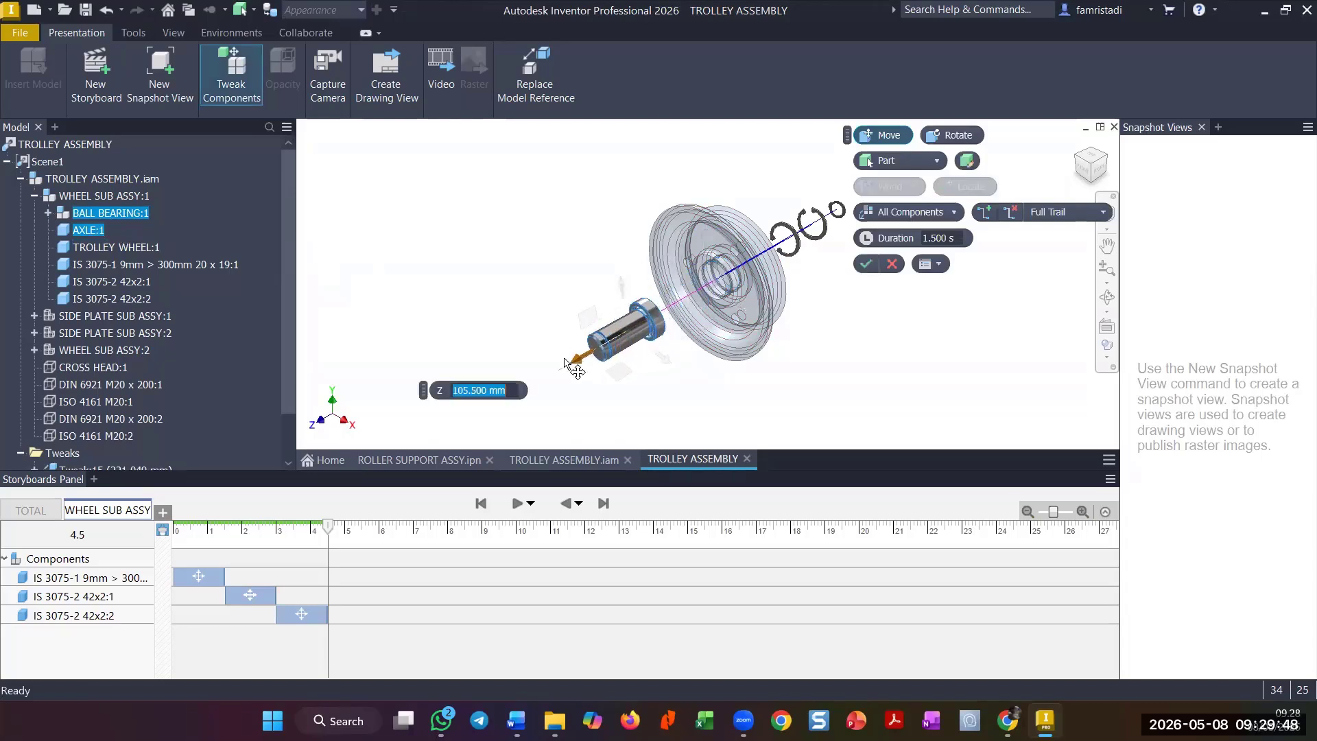
left_click(866, 264)
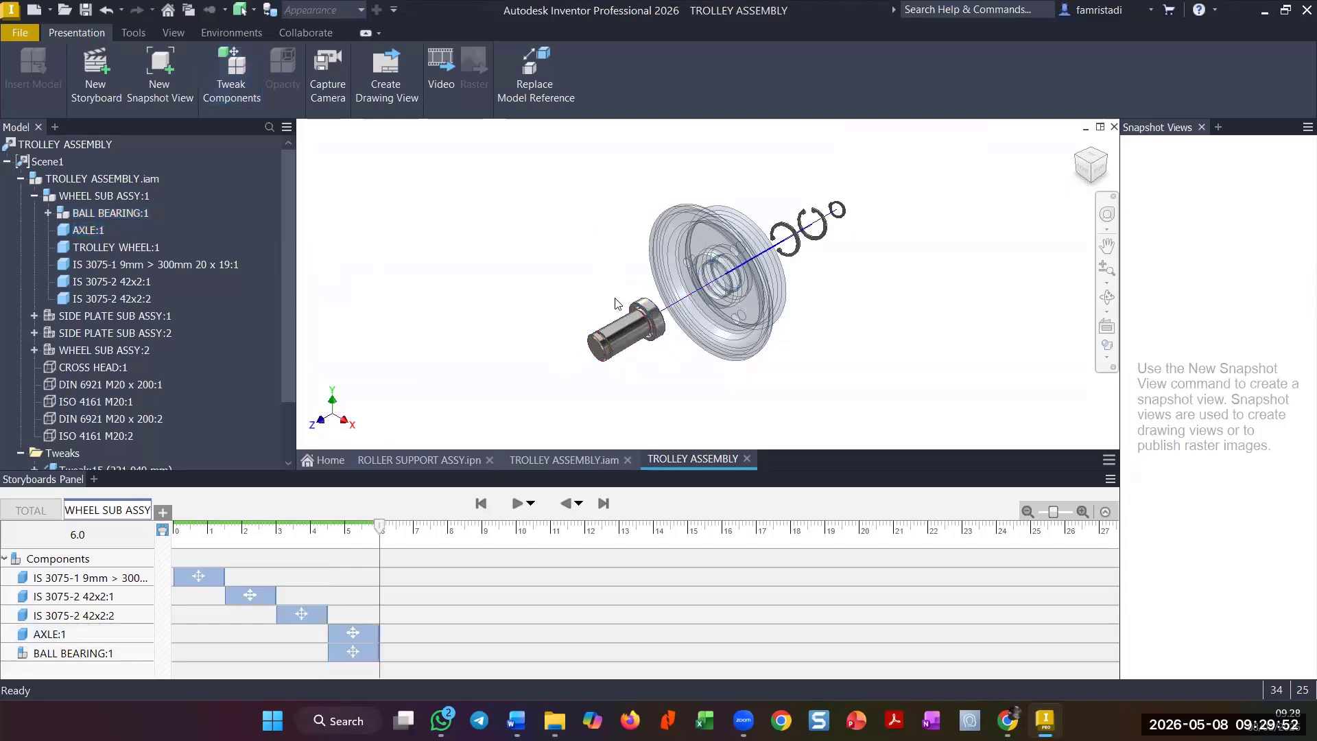
- Tweak AXLE:1 alone farther along positive Z, clear of the ball bearing, with a 1.5 s duration
left_click(620, 340)
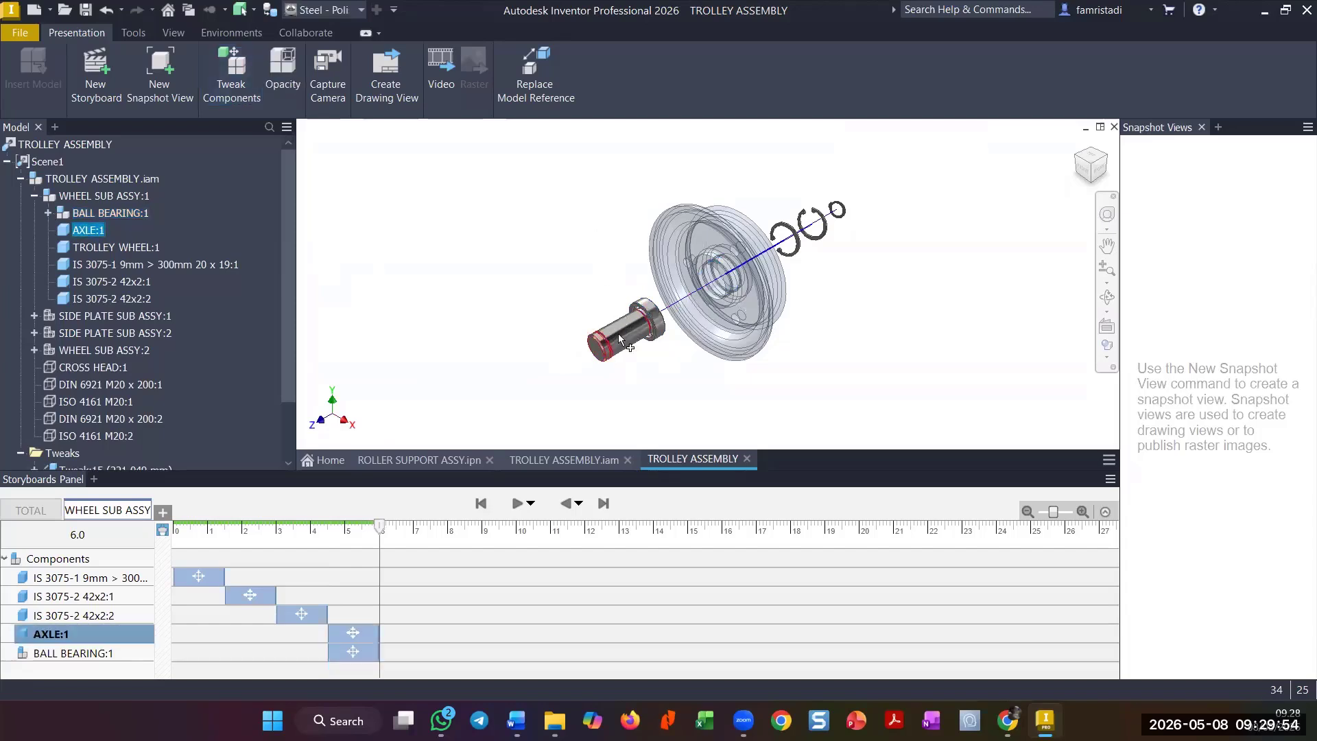
key("t")
left_click_drag(556, 381, 532, 389)
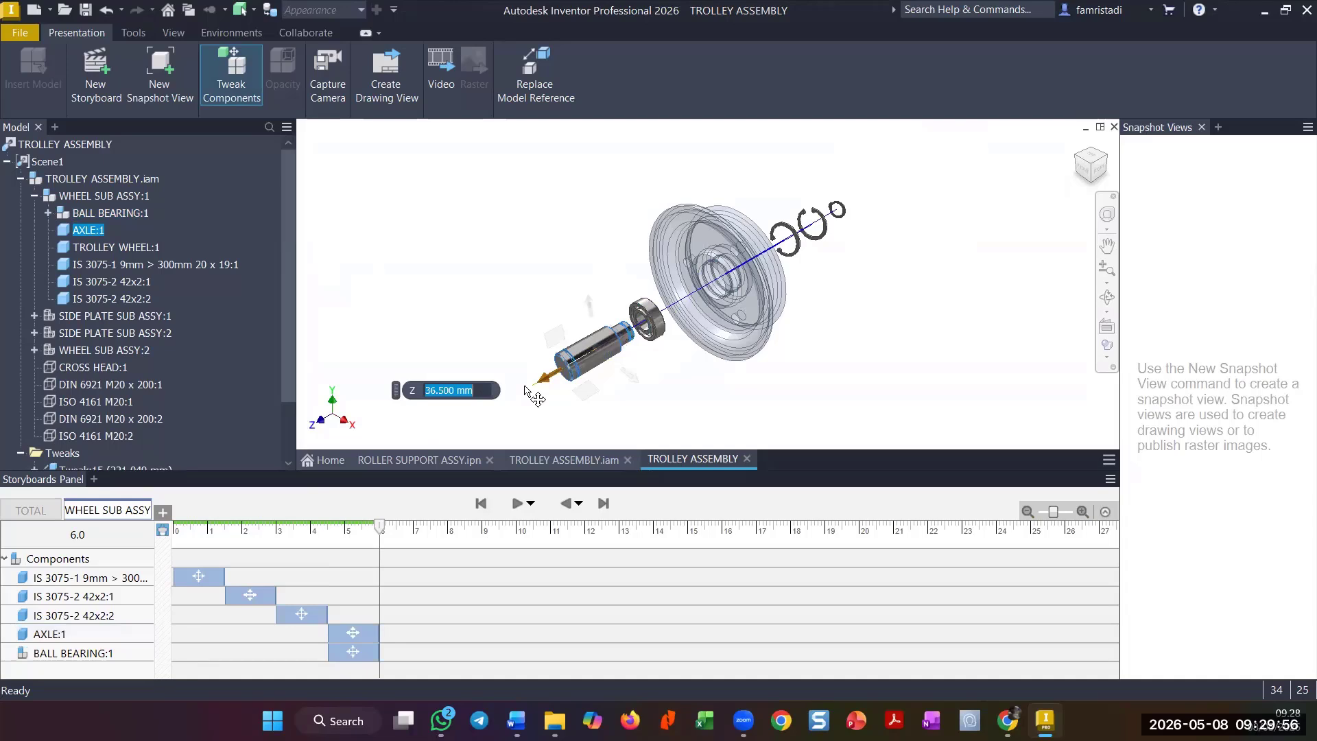
key("Return")
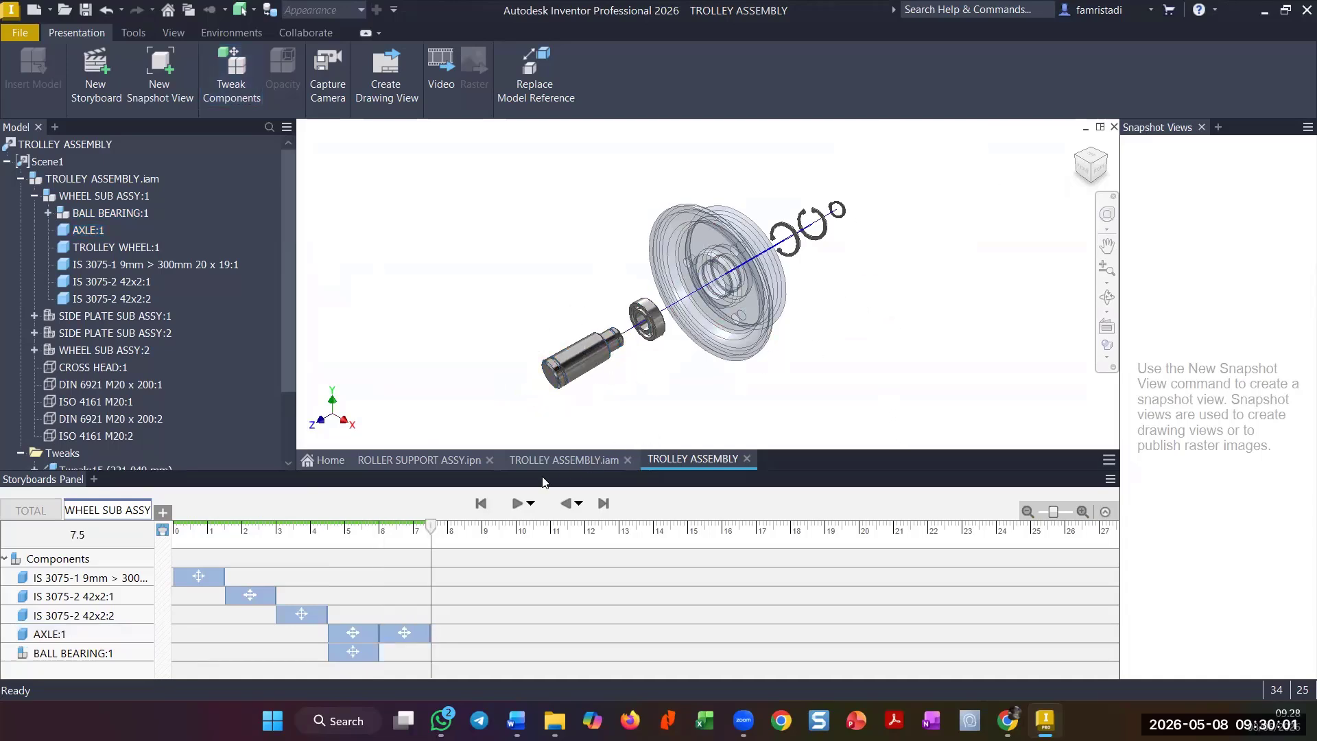
- Make TROLLEY WHEEL:1 fully opaque from 5.4 s on the WHEEL SUB ASSY storyboard timeline
left_click_drag(431, 527, 346, 537)
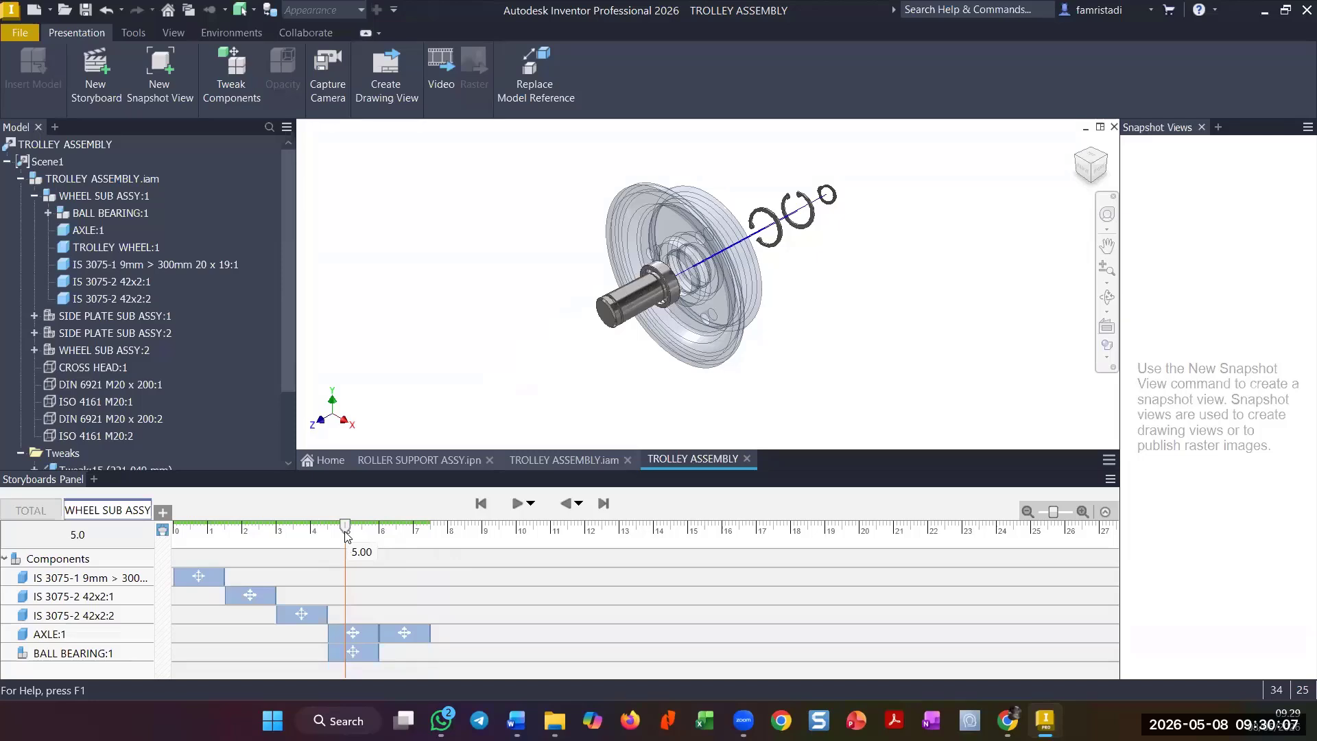
left_click_drag(346, 537, 359, 537)
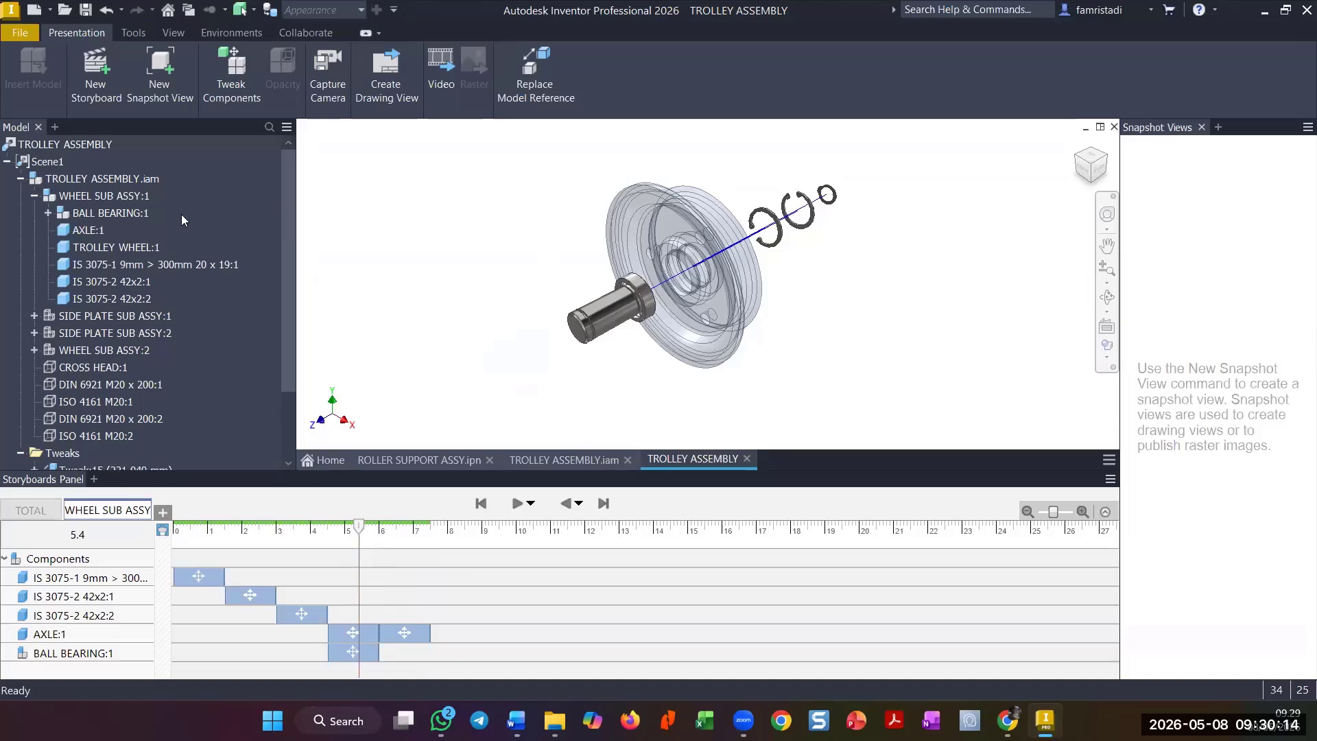
scroll(144, 329, "down", 2)
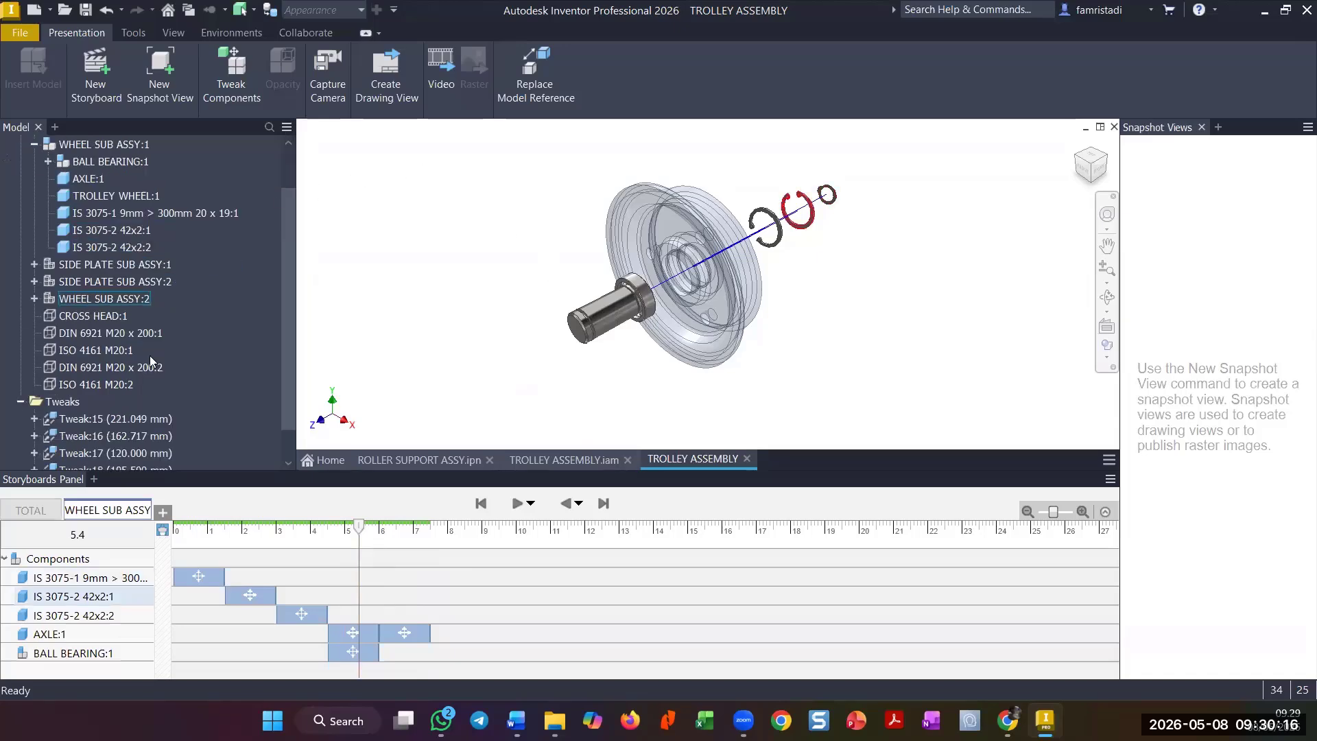
scroll(136, 410, "up", 2)
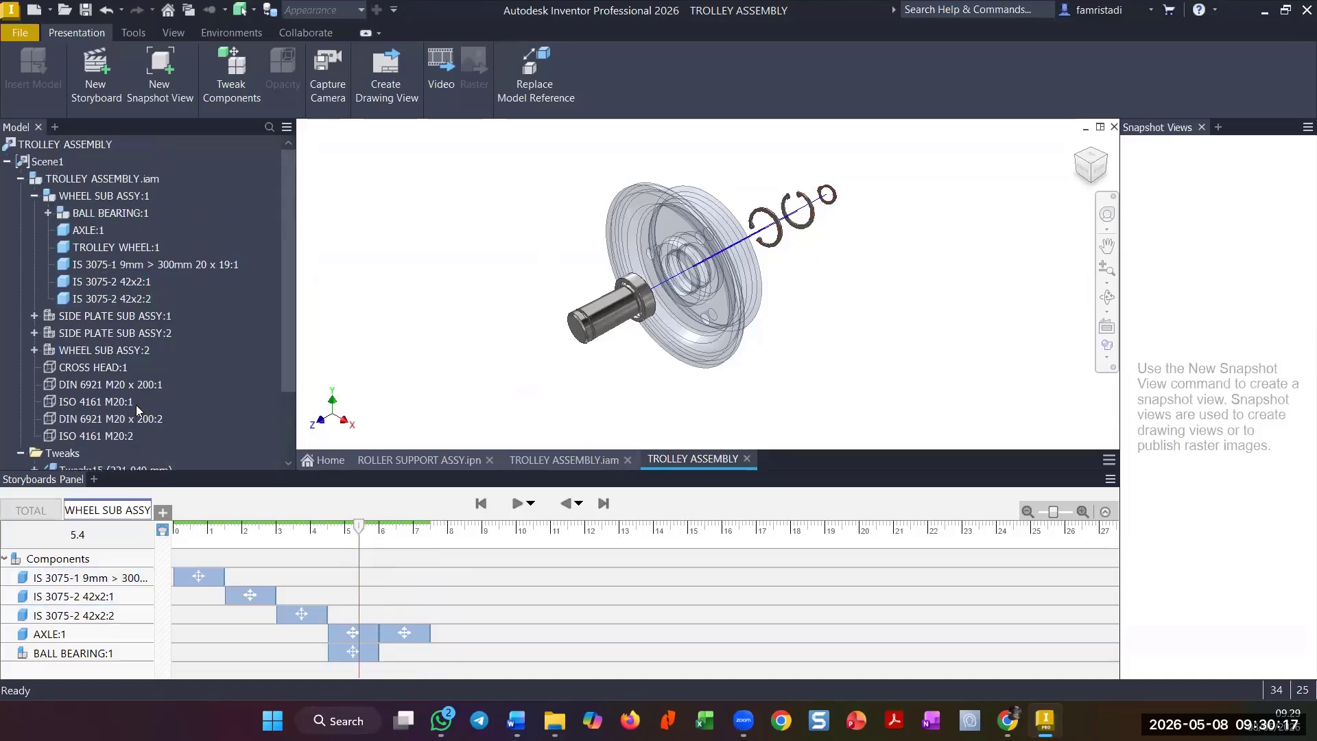
left_click(125, 251)
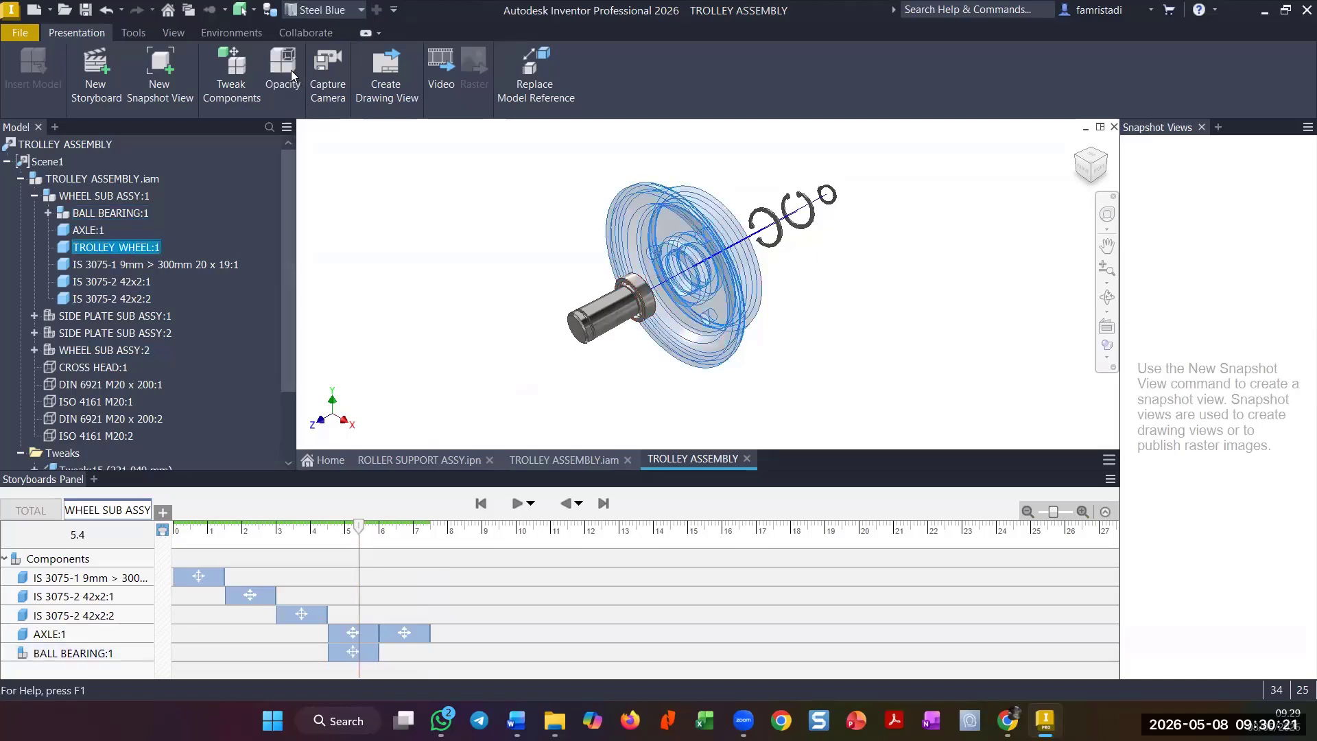
key("t")
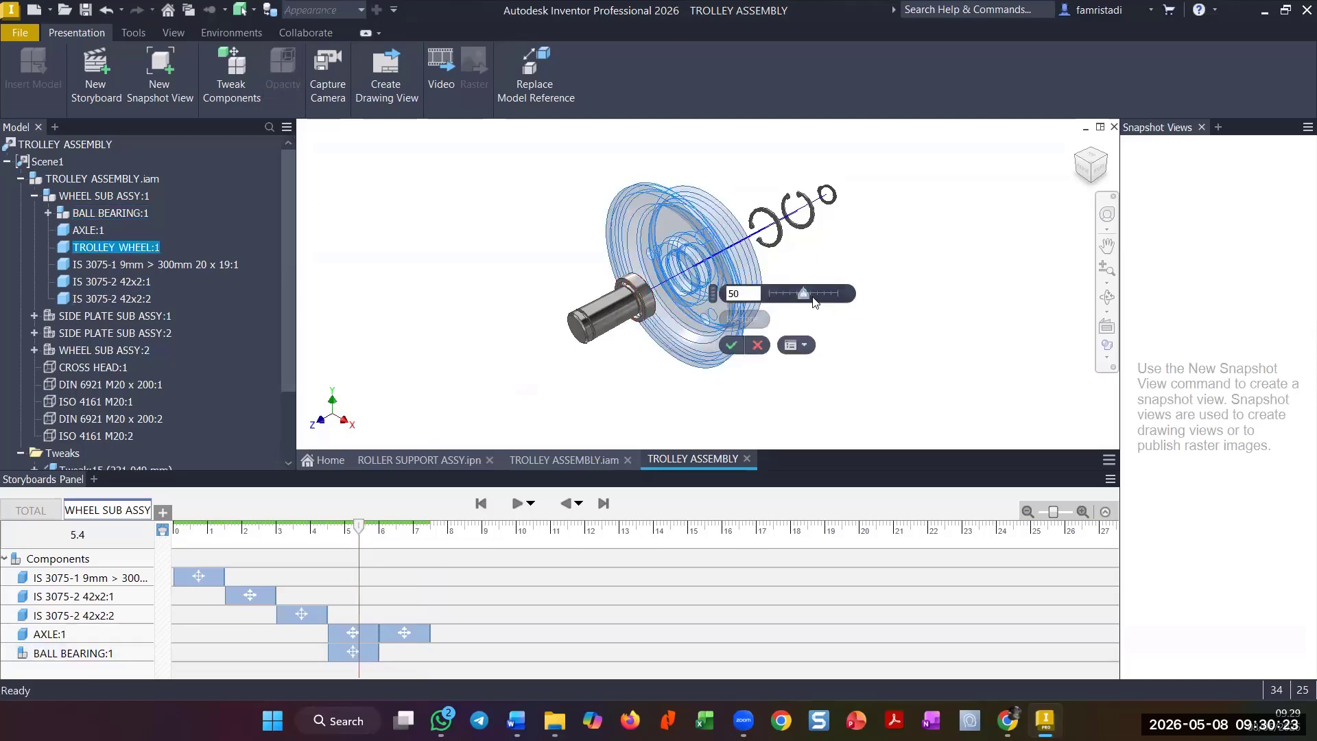
left_click_drag(806, 294, 870, 300)
left_click(732, 344)
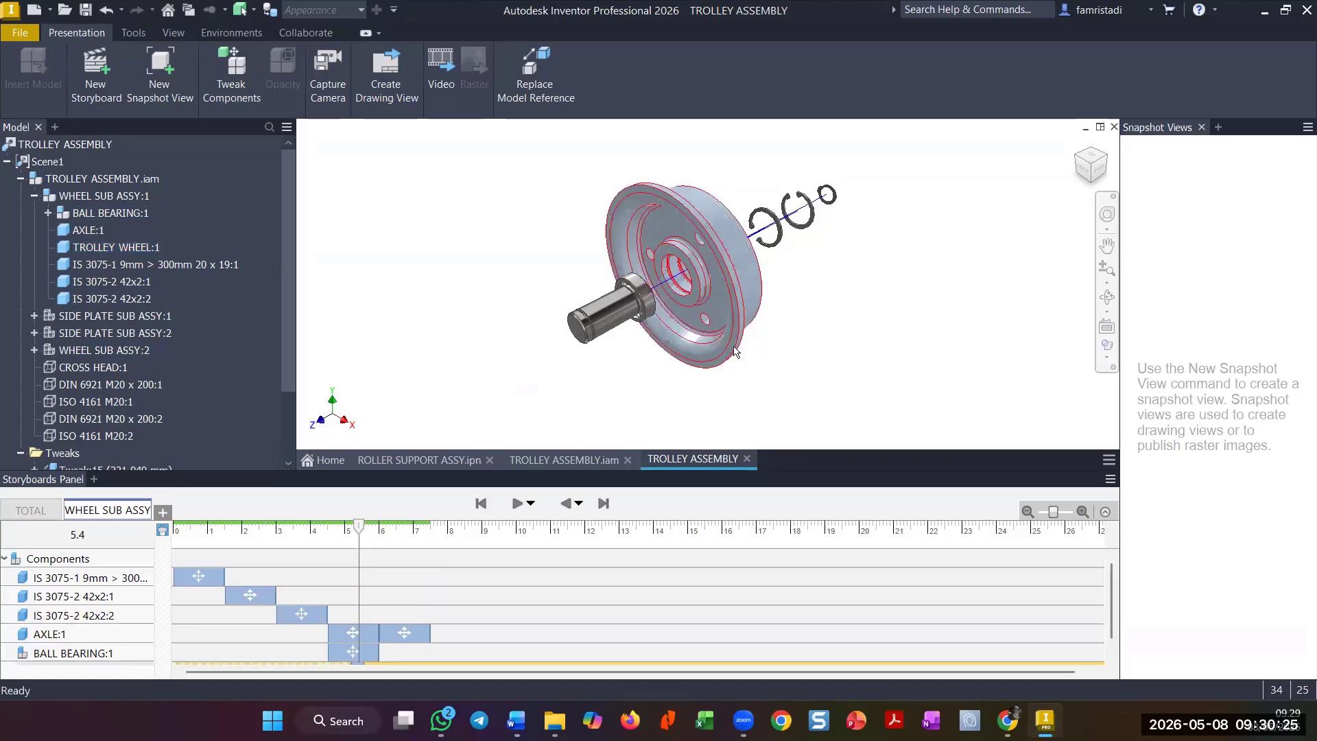
- Scrub the WHEEL SUB ASSY storyboard from its start to 7.6 s to review the tweaks and the wheel's opacity change
scroll(494, 595, "down", 1)
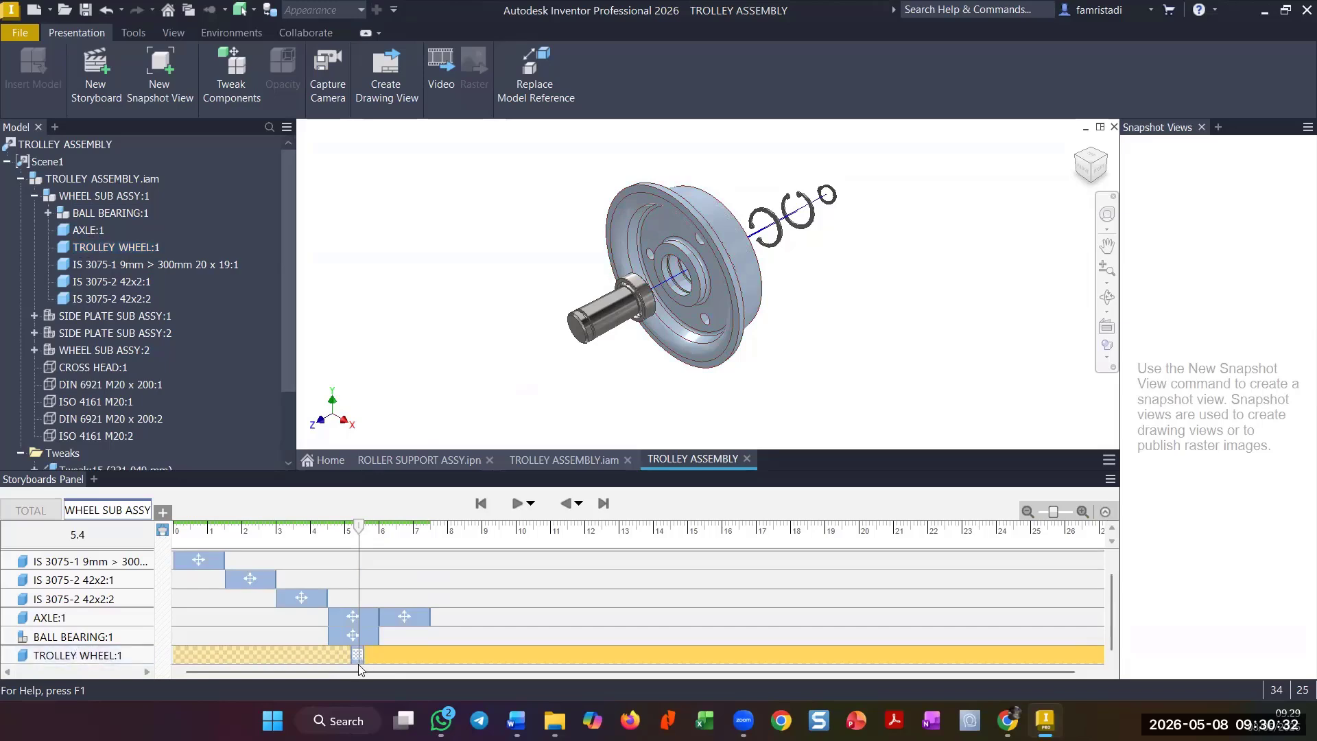
left_click_drag(358, 527, 317, 542)
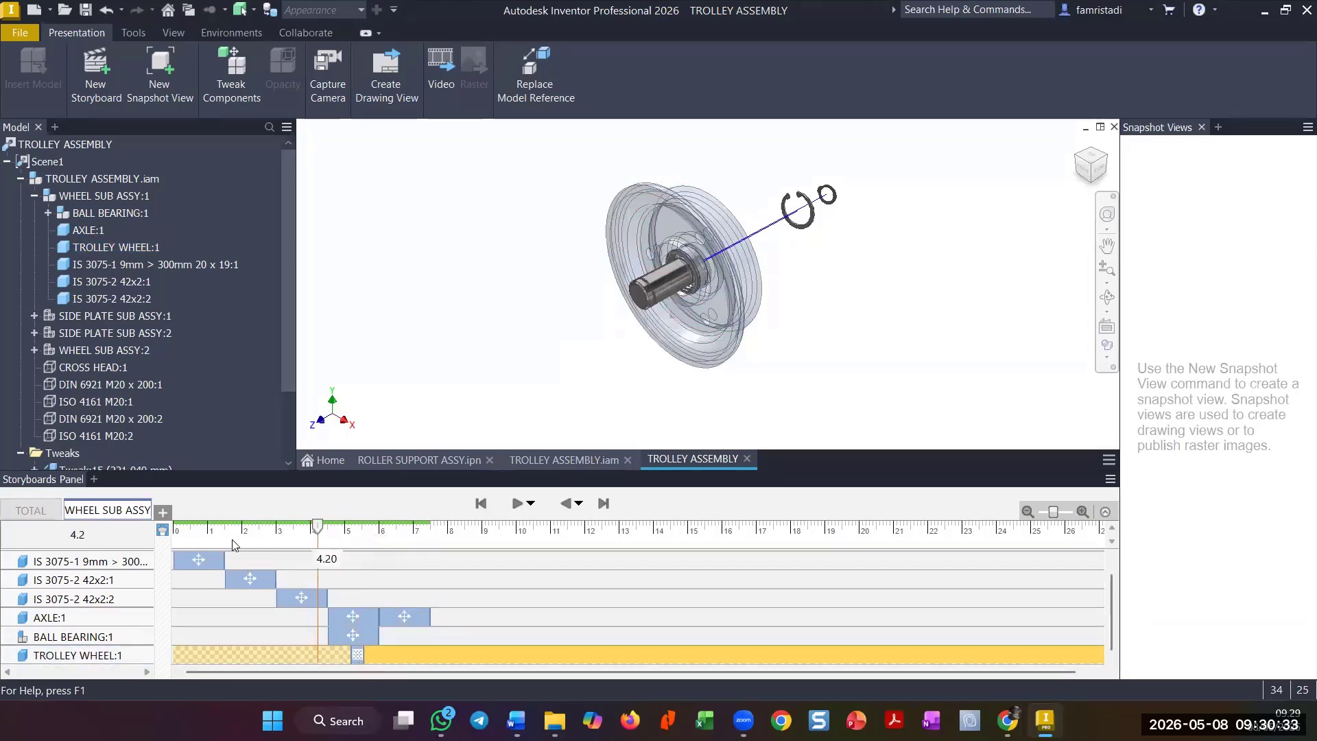
left_click(160, 532)
left_click_drag(175, 537, 374, 558)
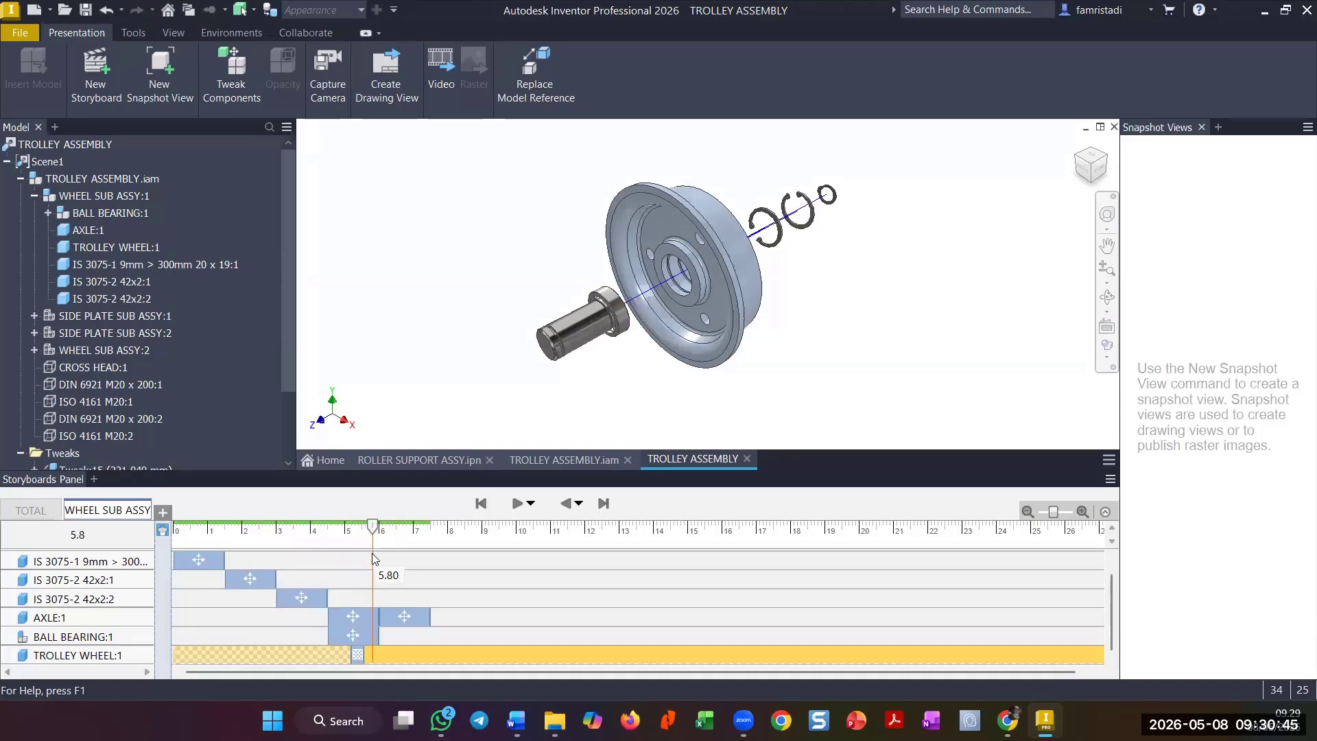
left_click_drag(382, 559, 435, 568)
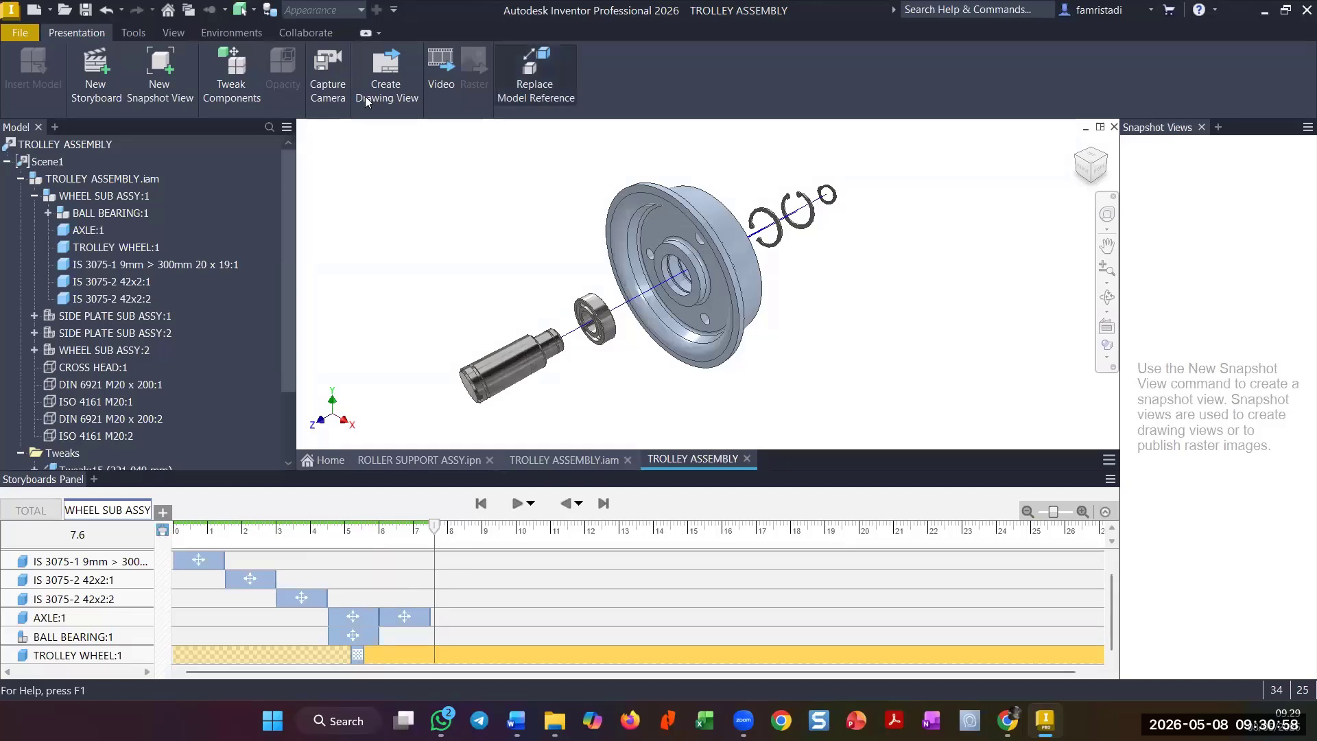
- Set up video publishing for all storyboards at 1920 x 1080 (16:9) as an AVI file named TROLLEY ASSEMBLY2
left_click(438, 74)
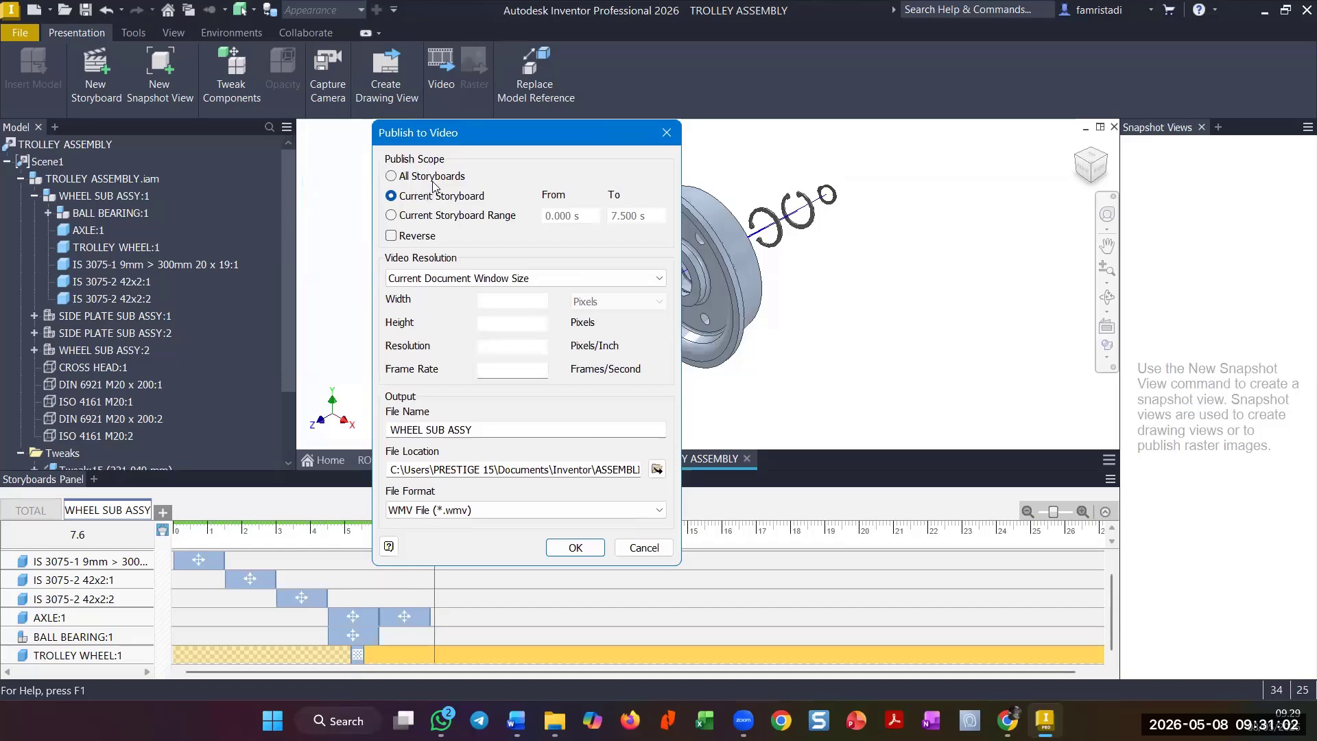
left_click(438, 178)
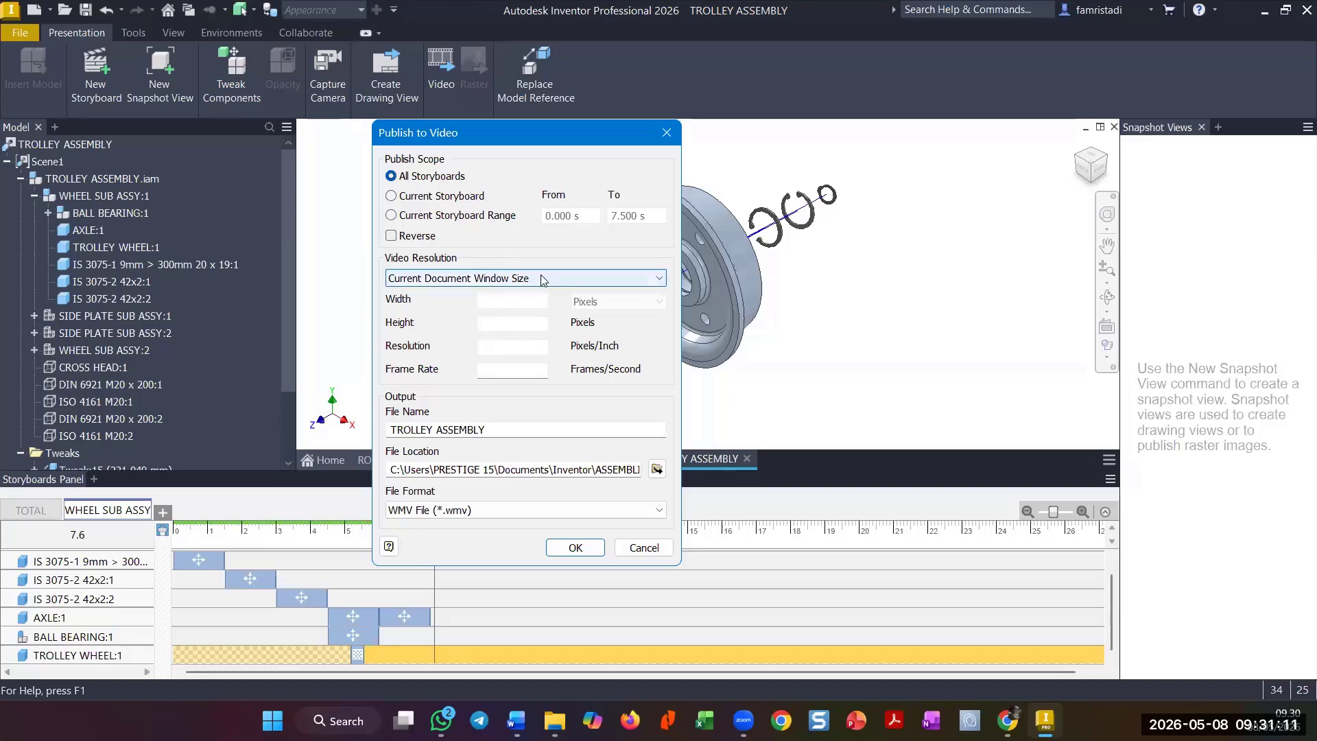
left_click(515, 278)
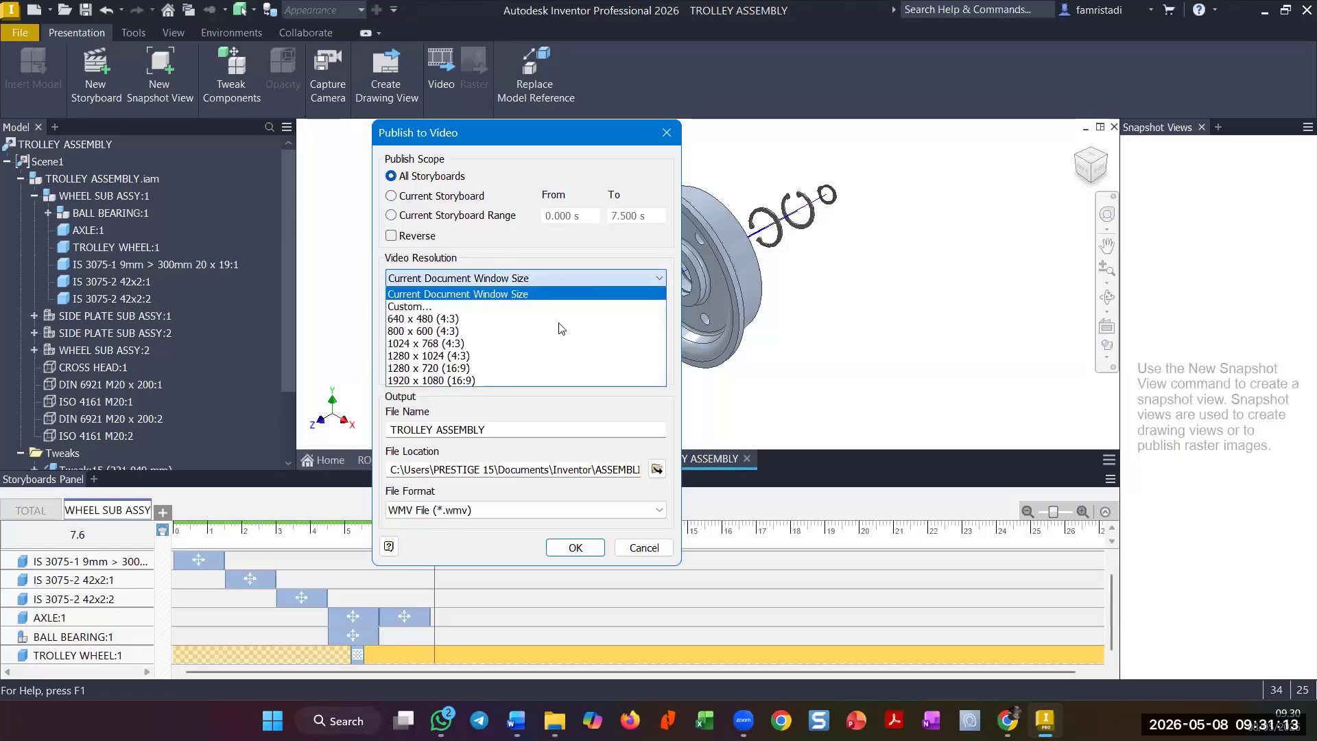
left_click(515, 367)
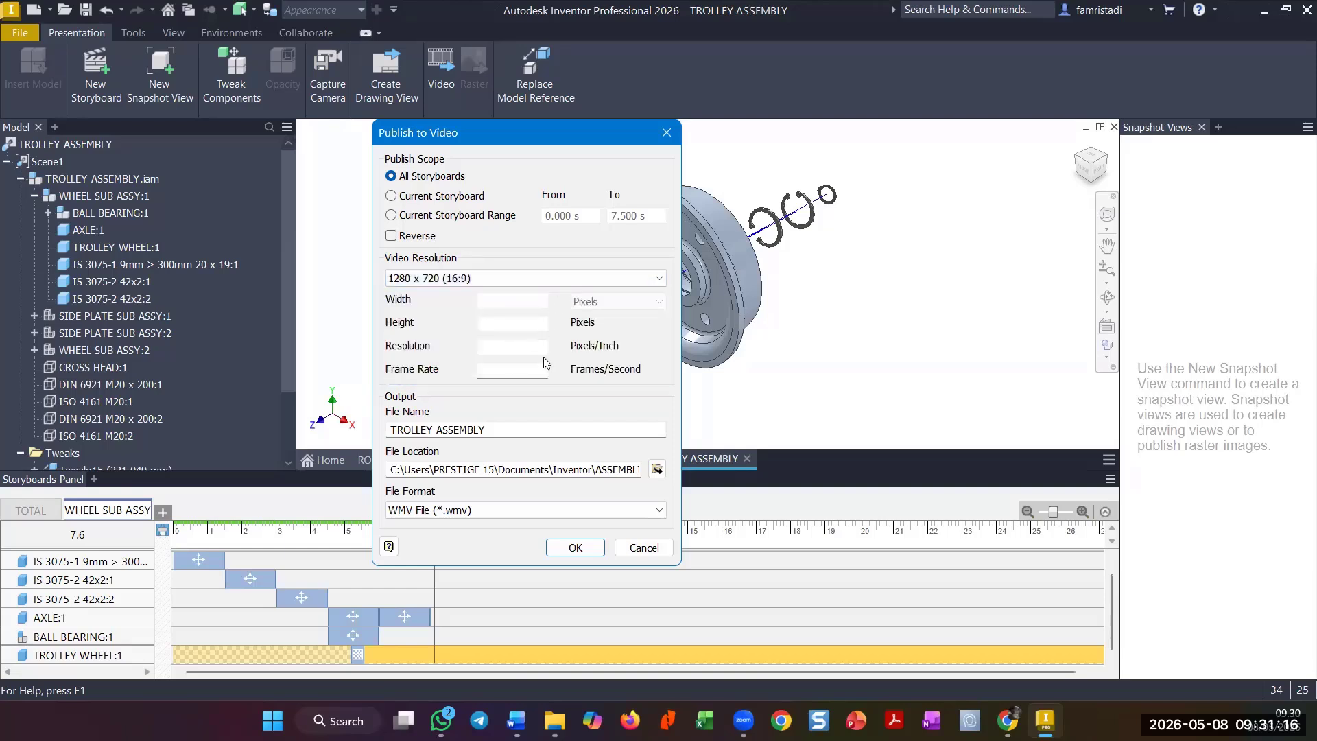
left_click(556, 278)
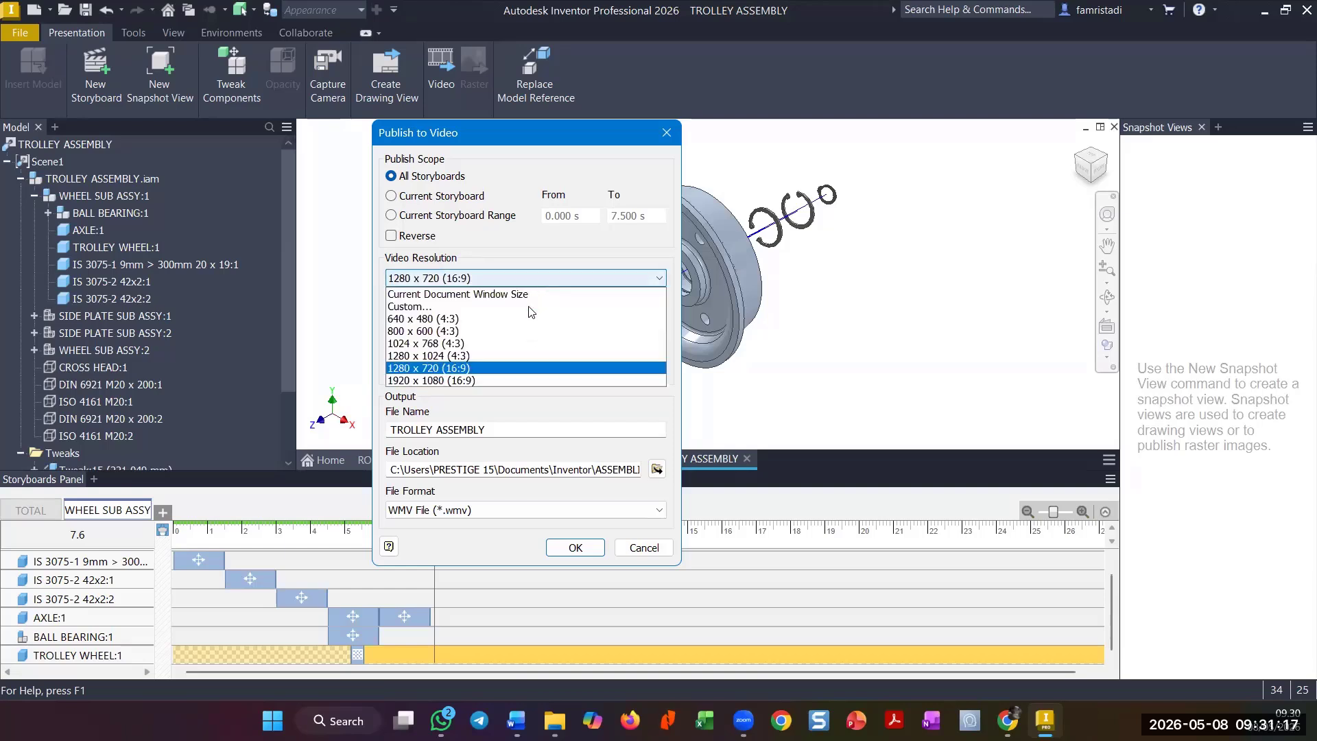
left_click(475, 381)
left_click(491, 430)
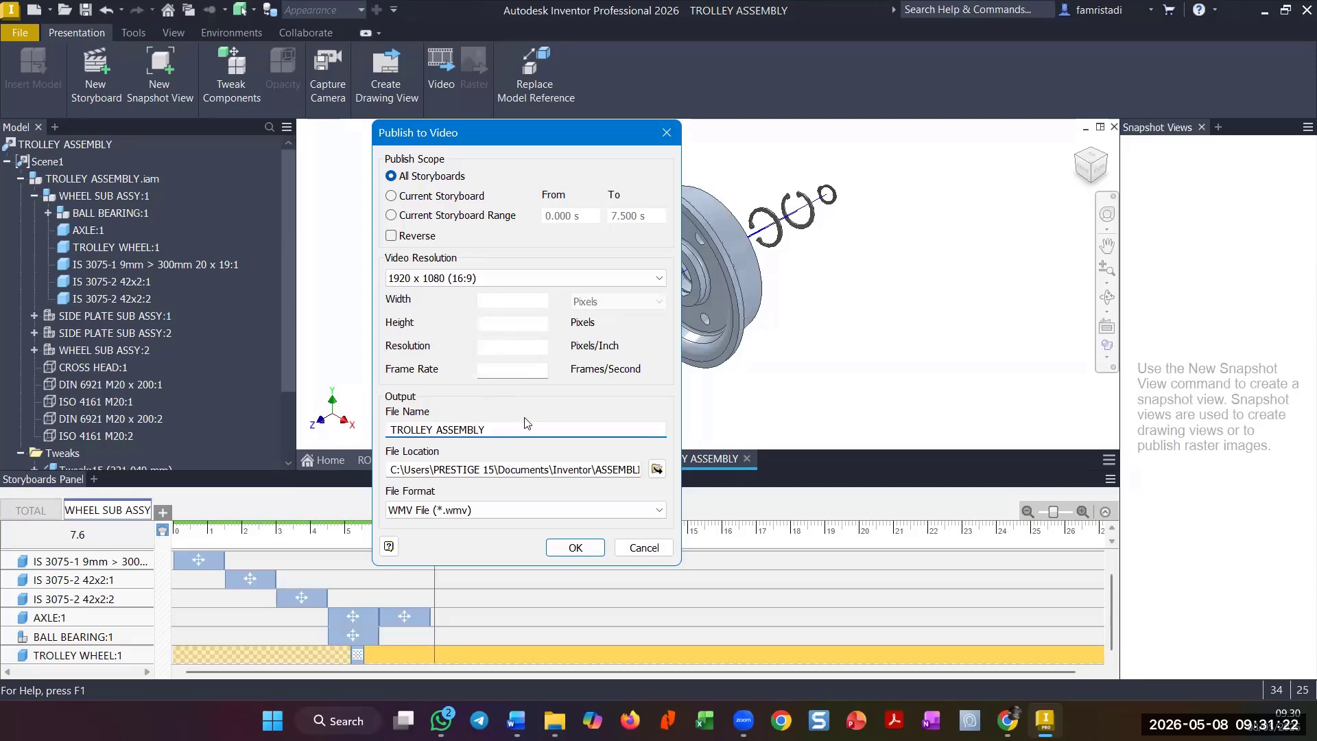
left_click(529, 511)
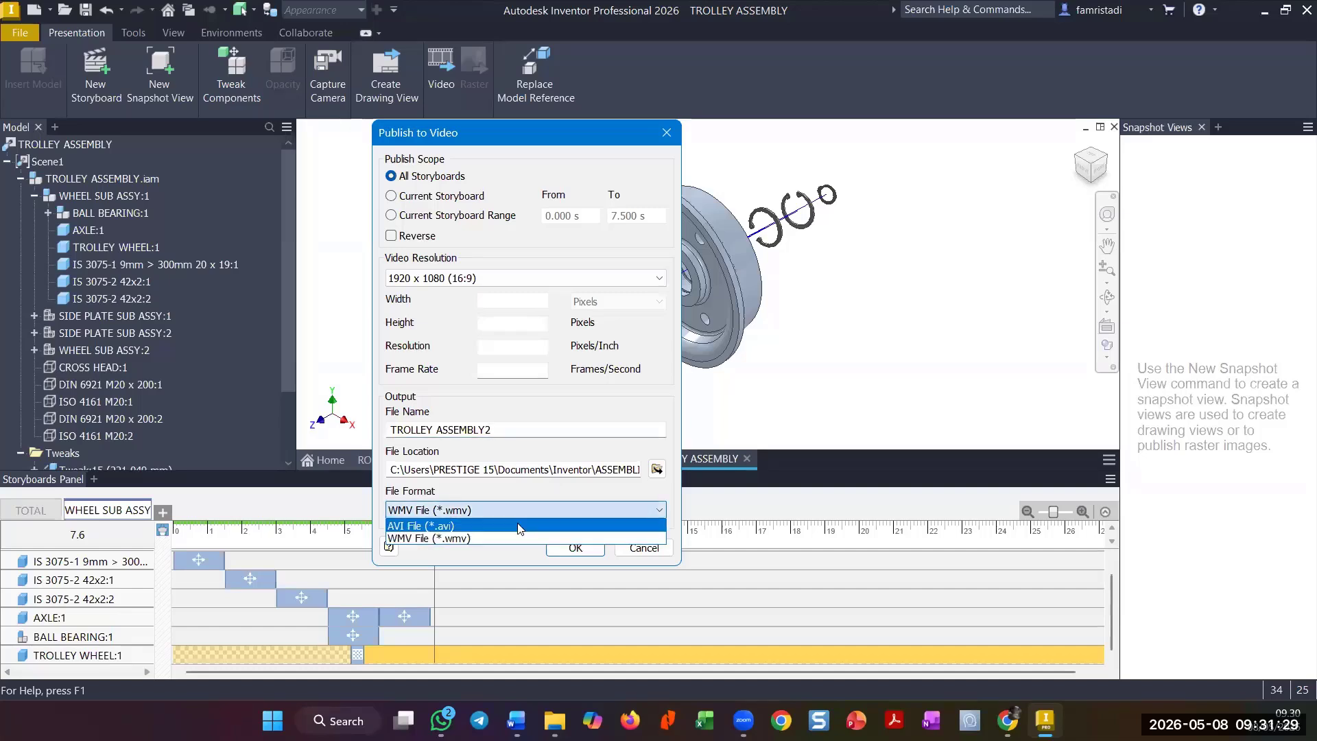
left_click(518, 527)
left_click(571, 548)
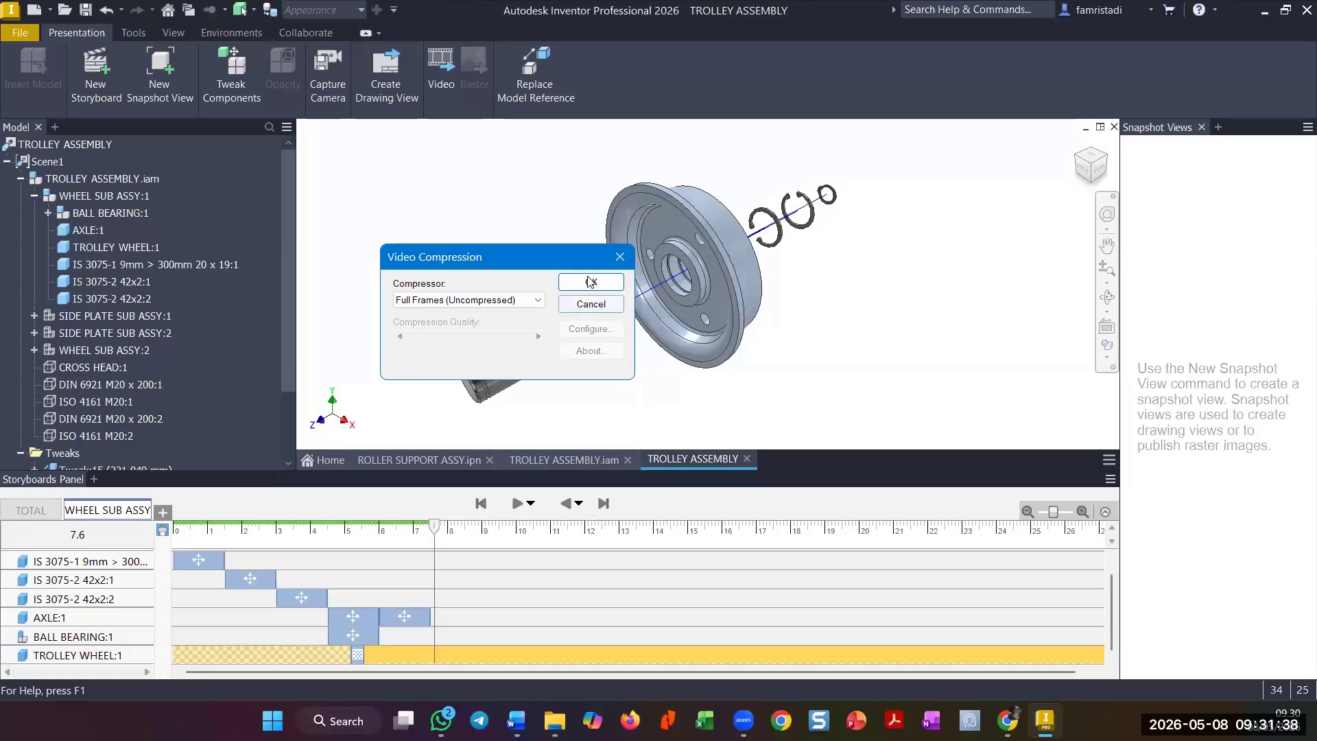
- Publish the video with Full Frames (Uncompressed) compression and dismiss the completion message
left_click_drag(586, 260, 861, 38)
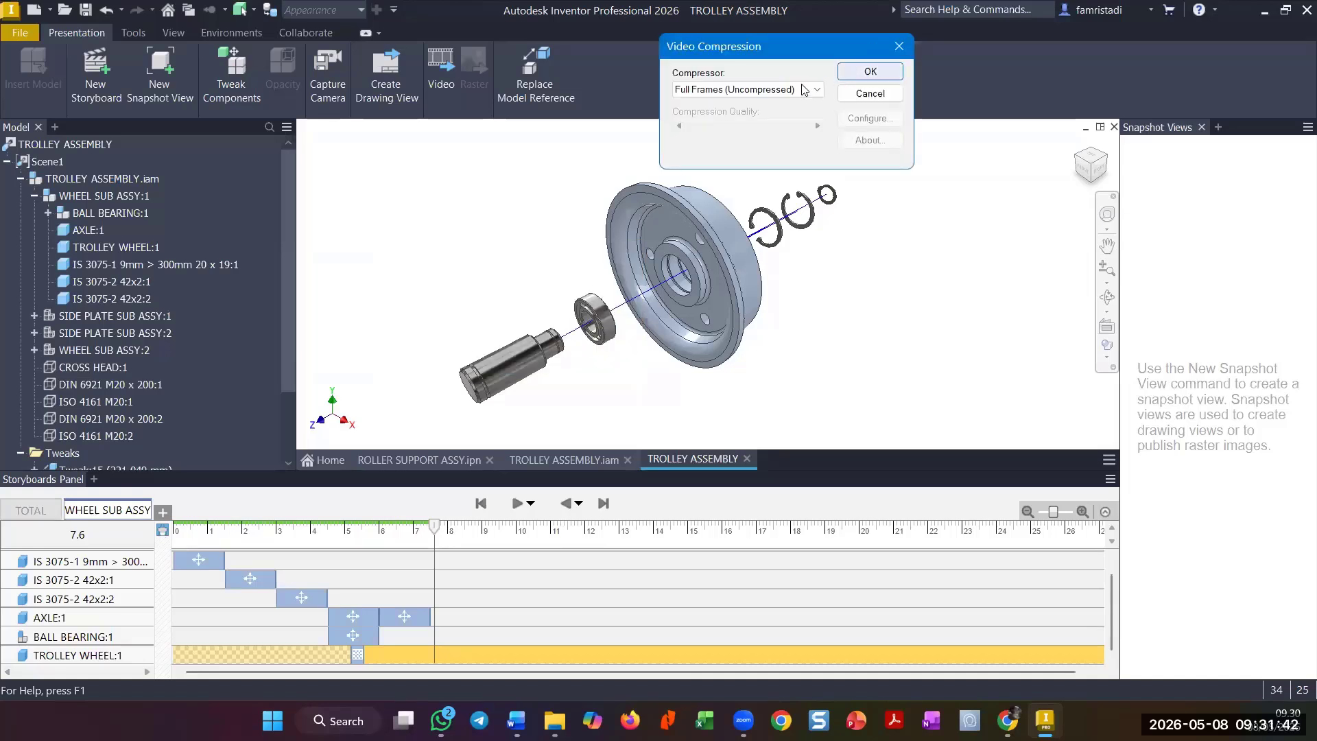
left_click(893, 74)
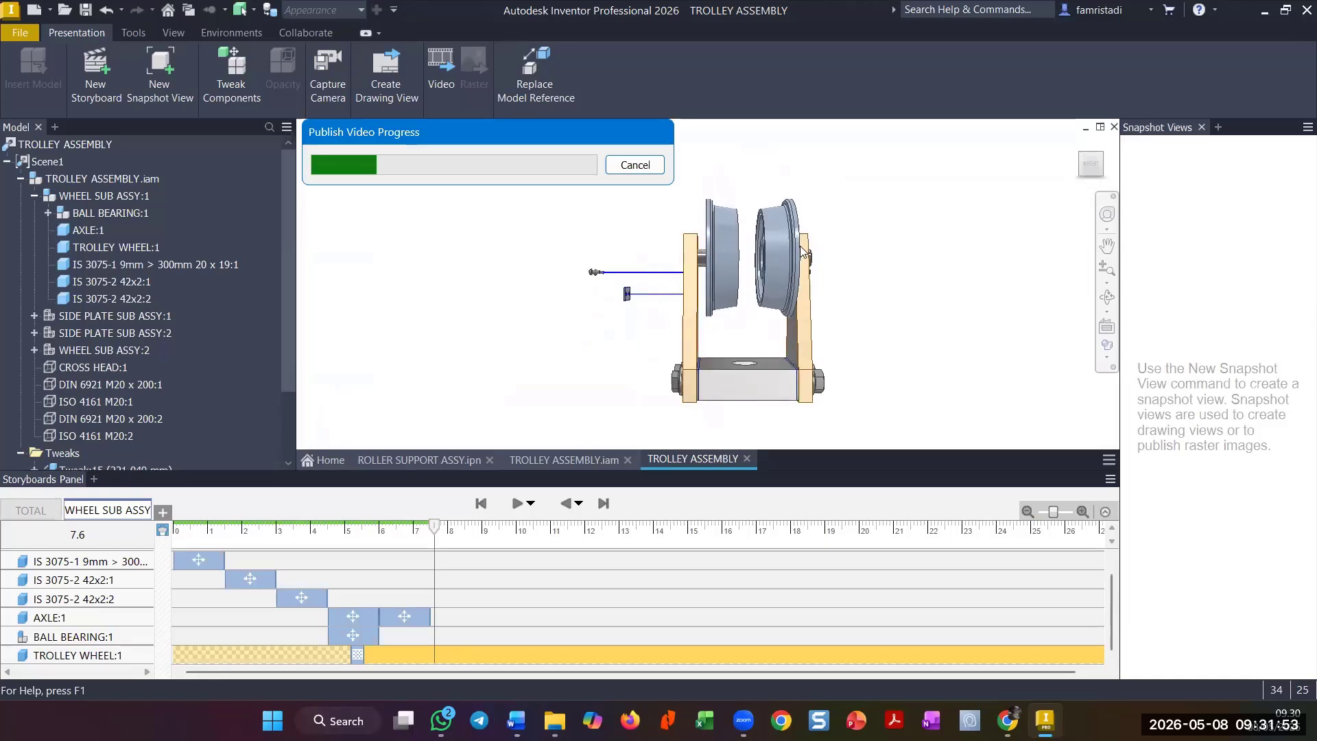
left_click_drag(617, 135, 623, 39)
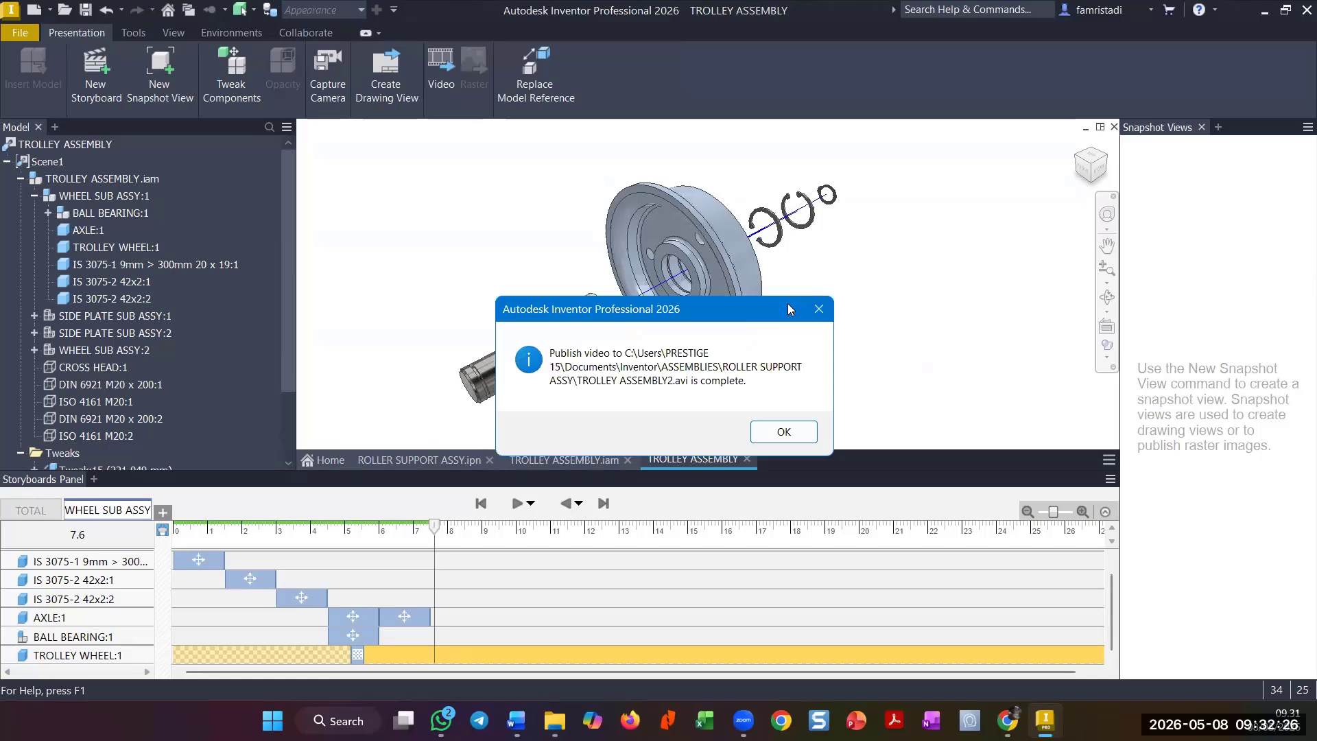
left_click_drag(787, 303, 819, 58)
left_click(816, 186)
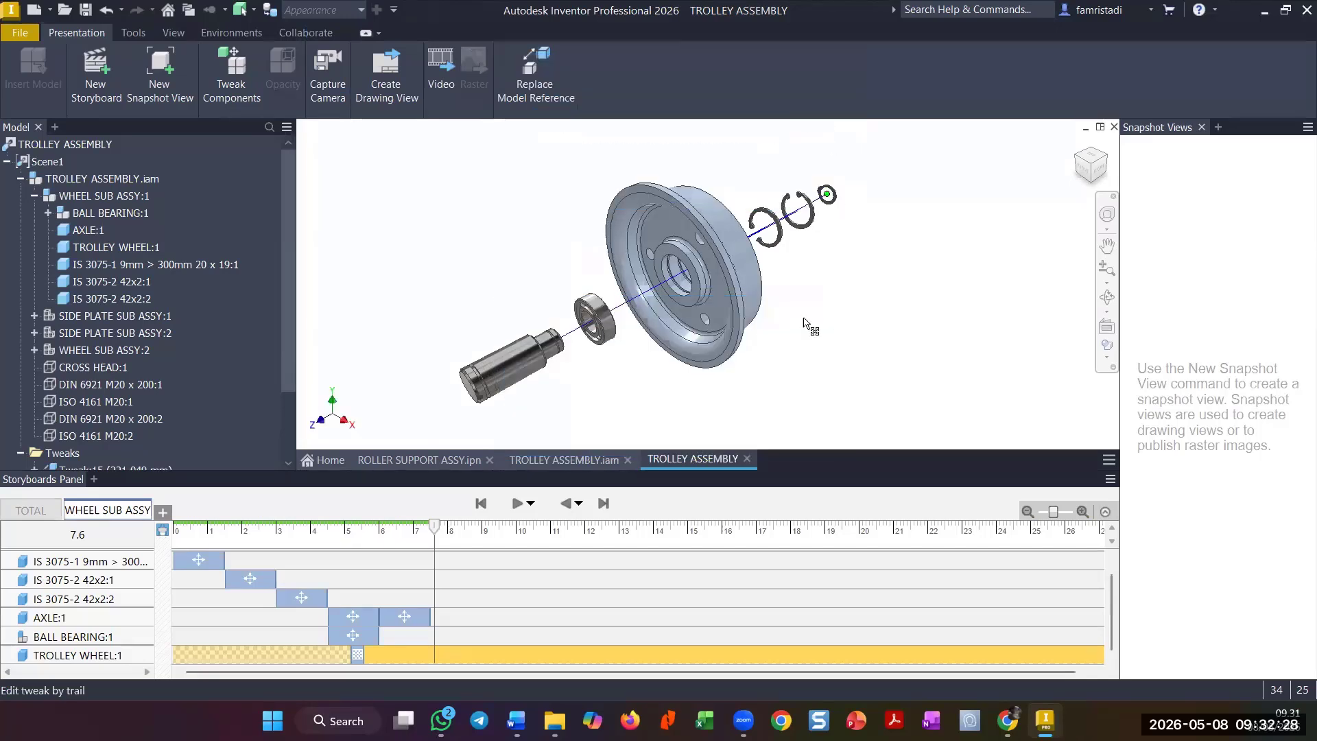